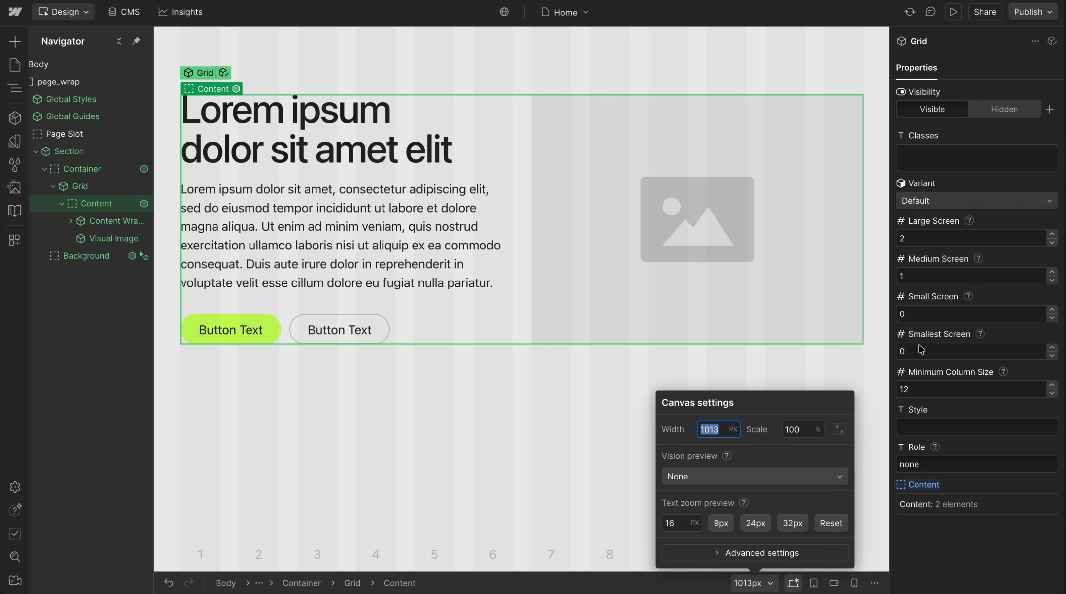
Preview the canvas with a 19 px text zoom and step it back down to 16 px
click(680, 523)
text(19)
key(Down)
key(Down)
key(Down)
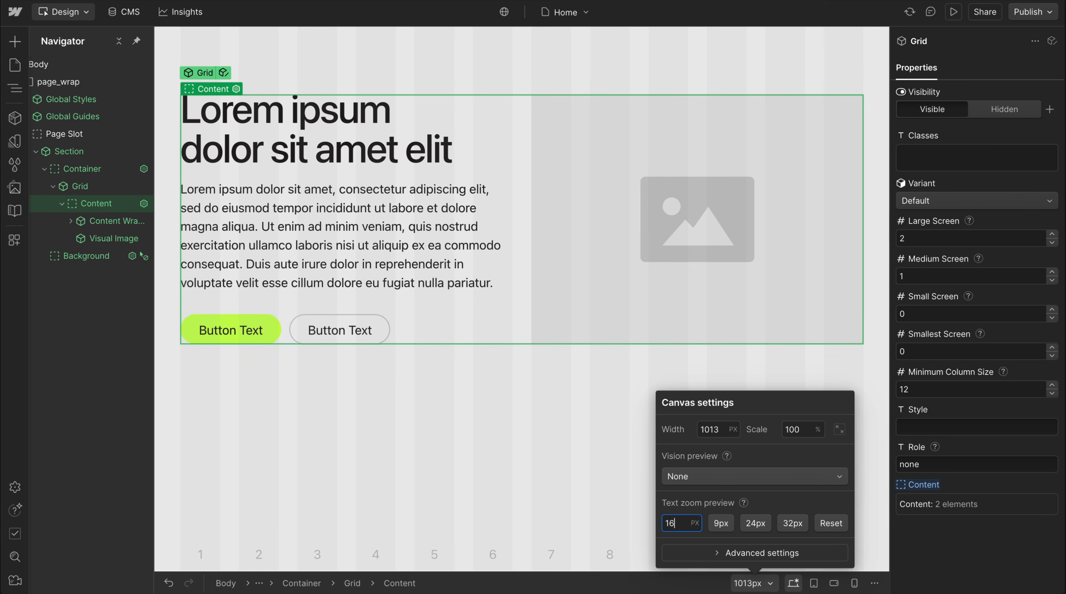
click(963, 551)
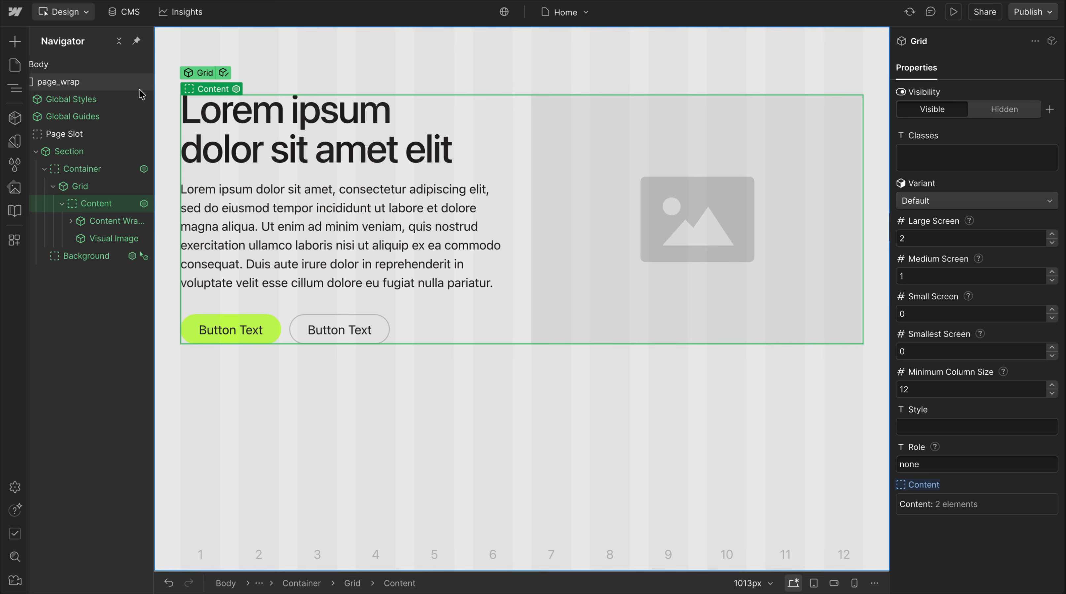
Examine the container query widths for the medium, small and xsmall breakpoints in the Global Styles' Lumos CSS embed
click(144, 99)
double_click(103, 82)
scroll(494, 313, down, 3)
scroll(495, 313, up, 5)
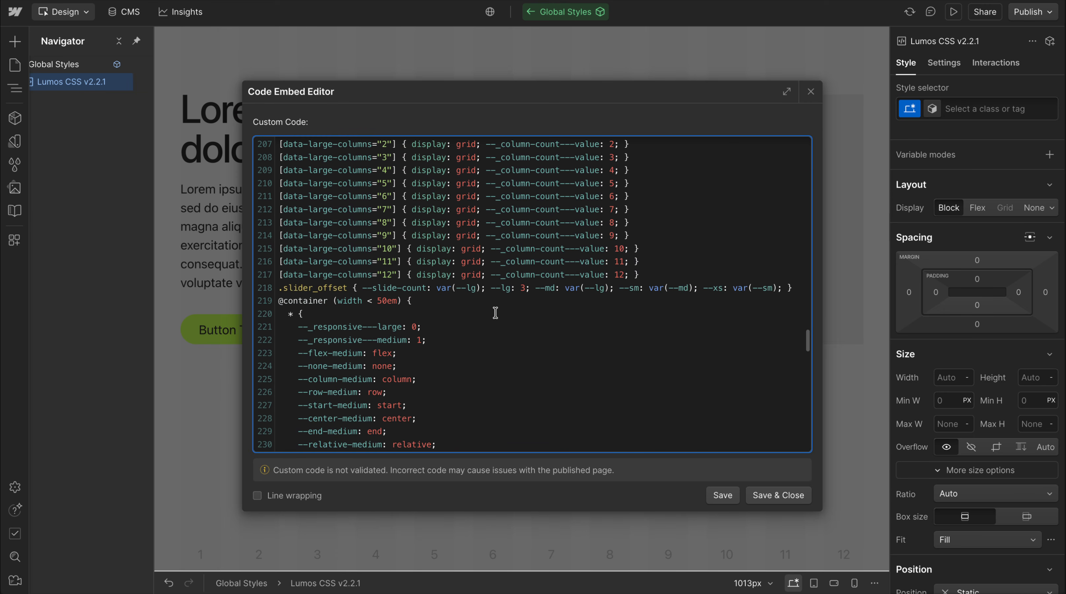
drag(369, 306, 401, 302)
scroll(431, 368, down, 5)
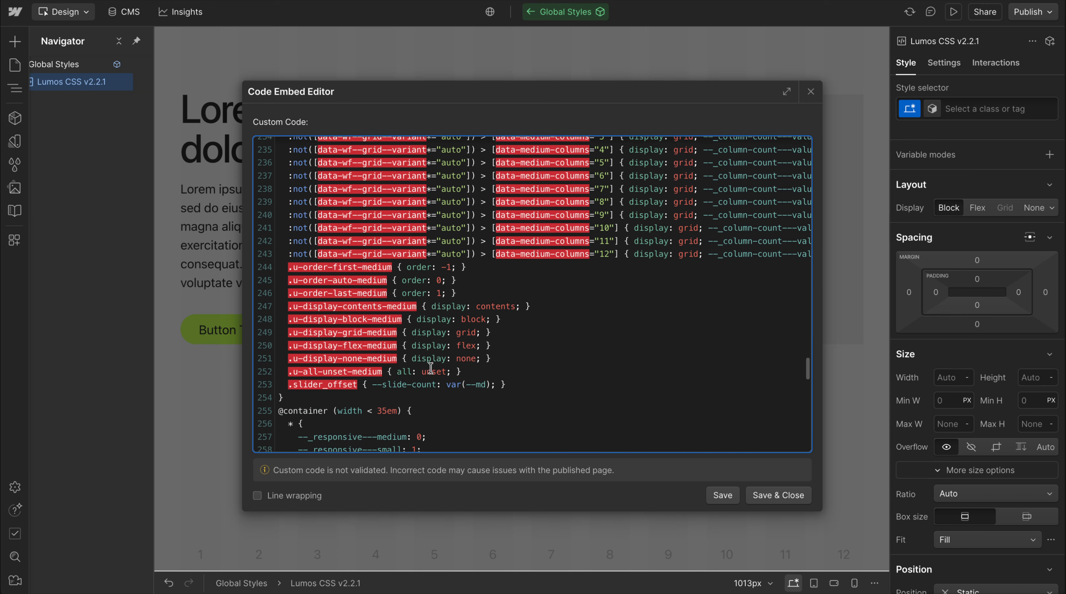
drag(376, 305, 404, 322)
scroll(436, 377, down, 5)
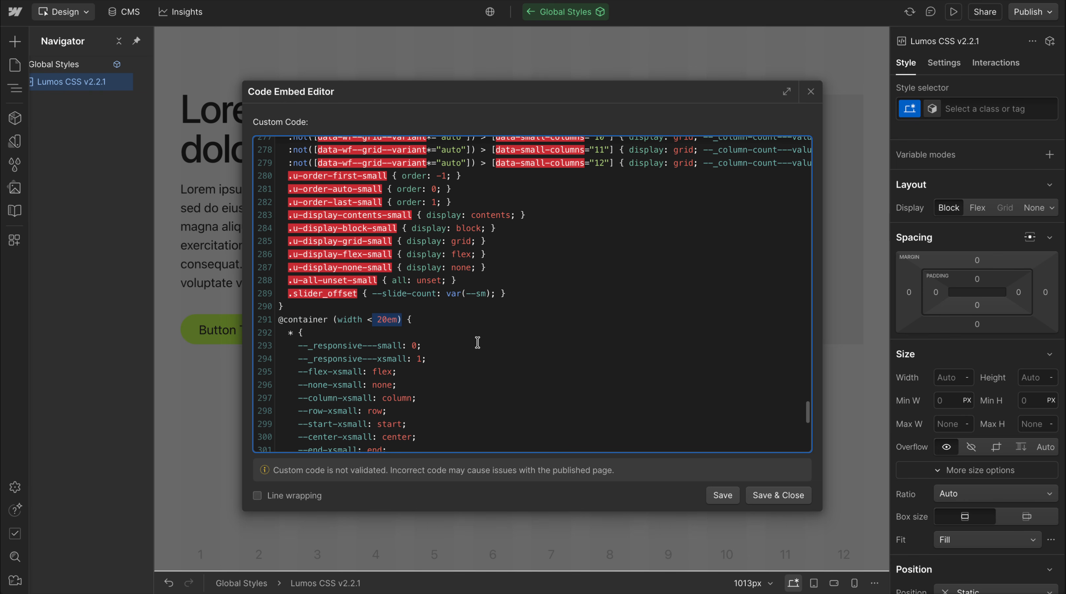
click(812, 92)
click(506, 329)
Set the Grid component's Large Screen column count to 12
click(522, 235)
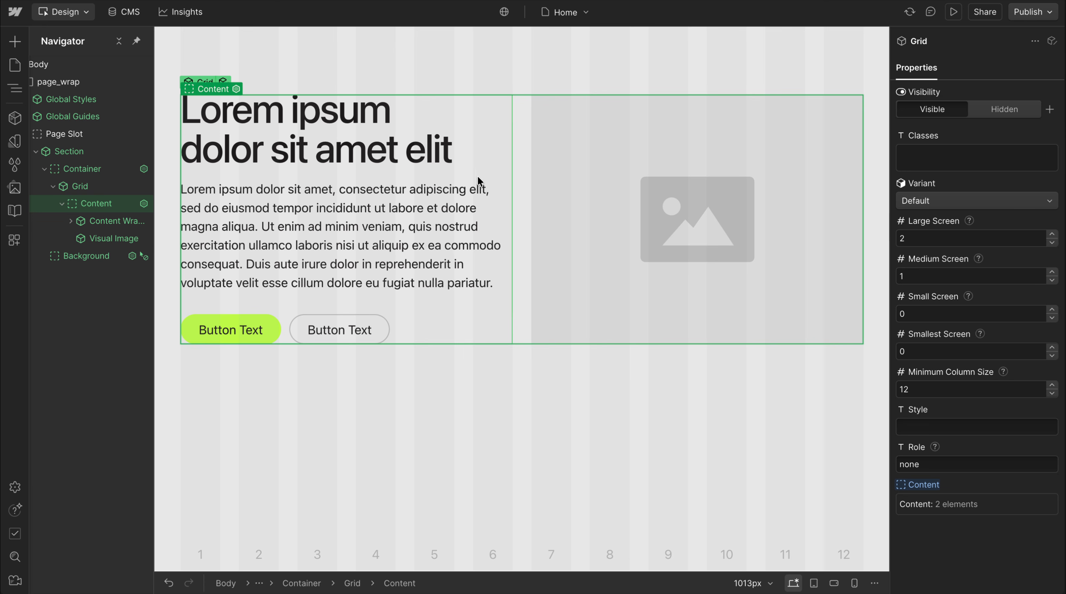
double_click(901, 237)
text(10)
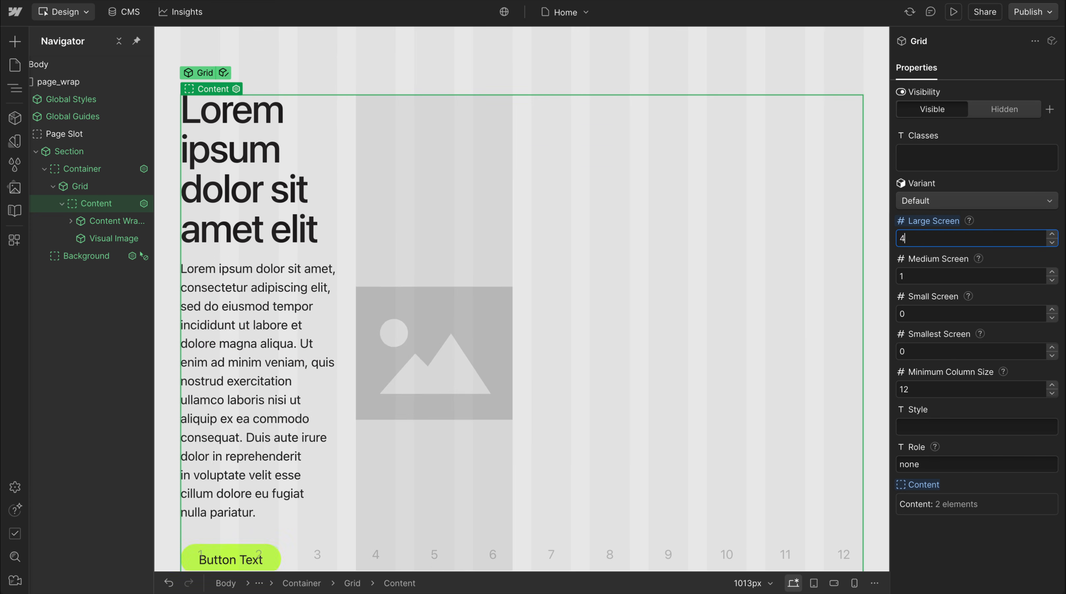
key(BackSpace)
text(2)
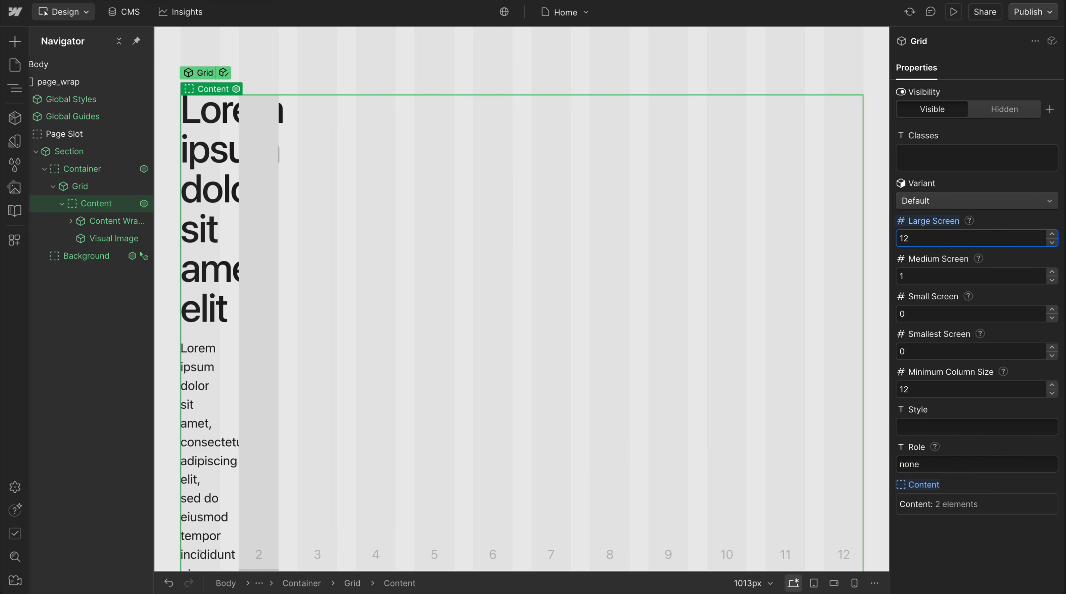
Add the class u-column-span-5 to the Content Wrapper
click(91, 224)
click(923, 195)
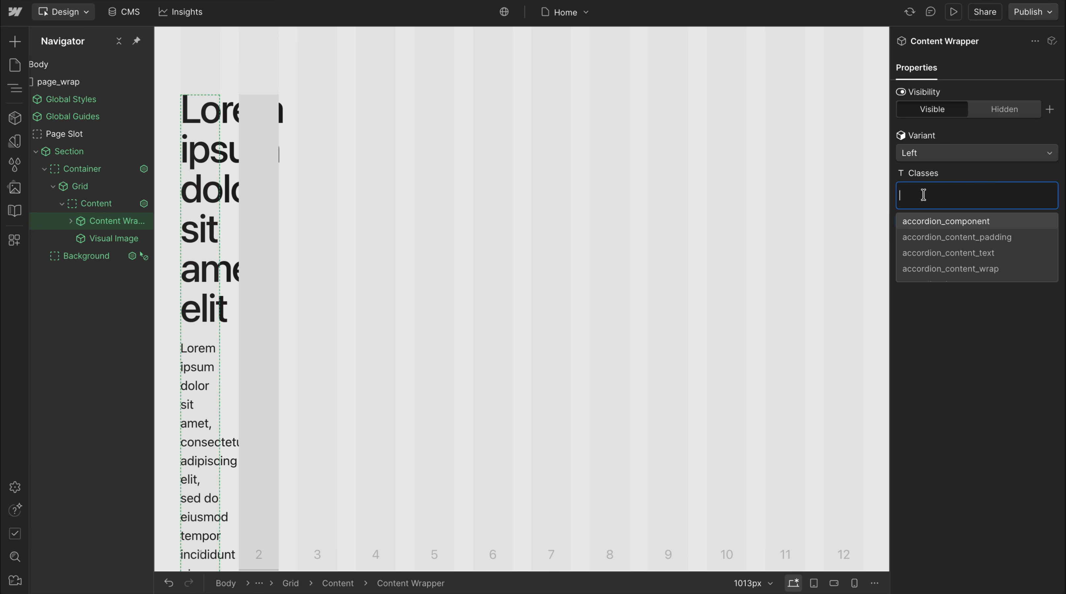
text(column-span-5)
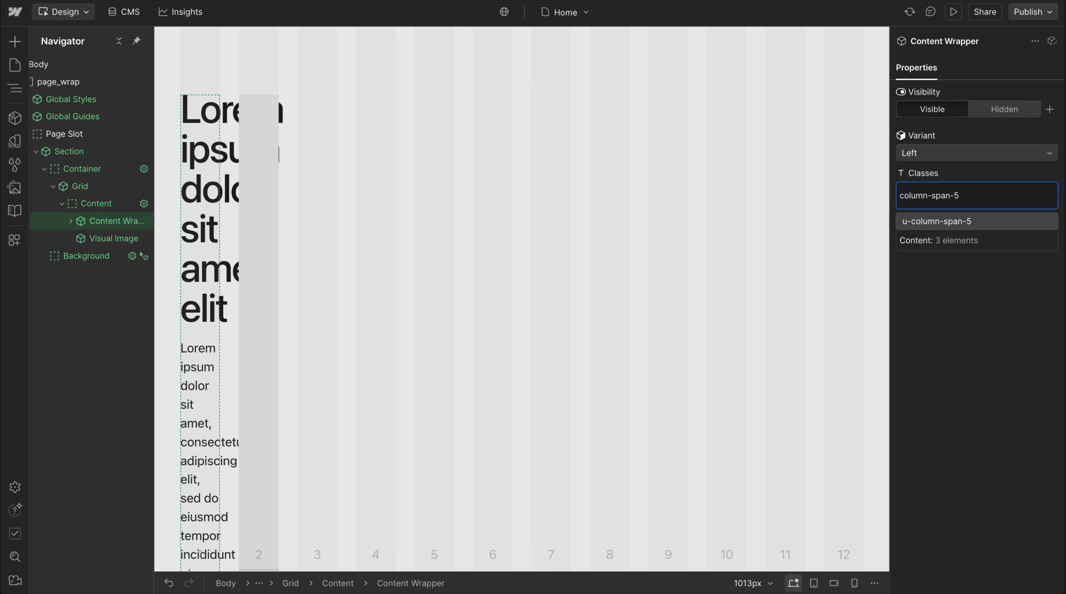
key(Return)
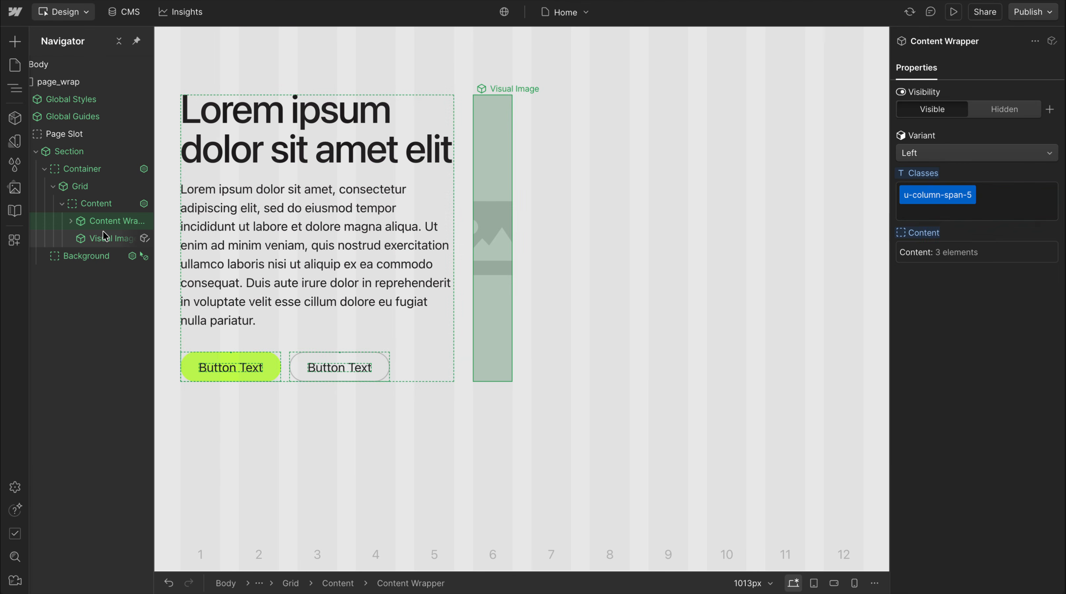
Add the class u-column-span-7 to the Visual Image
click(103, 236)
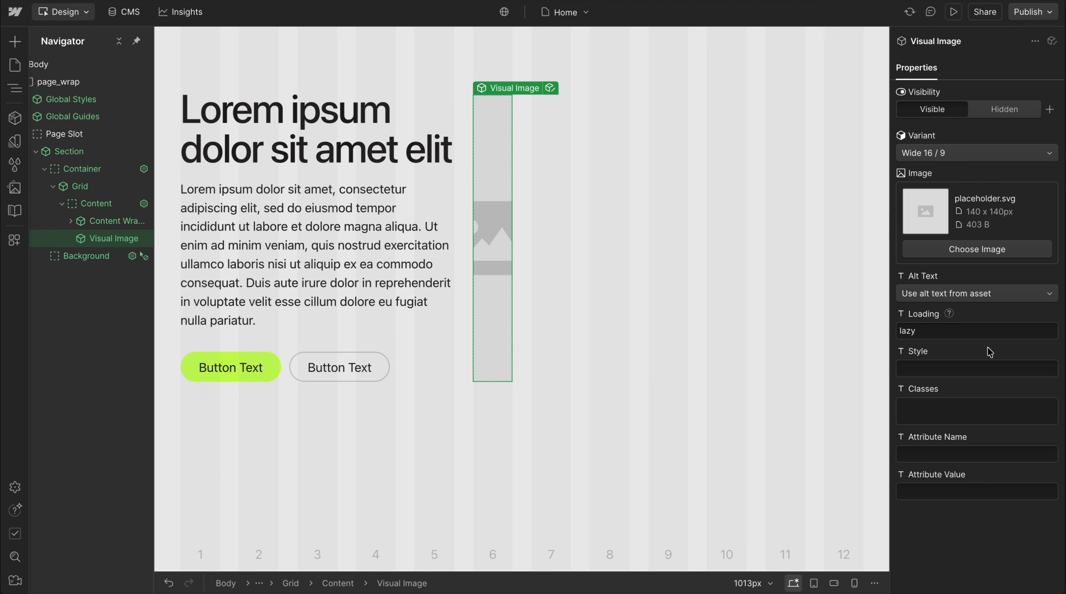
click(930, 408)
text(column-span-7)
key(Return)
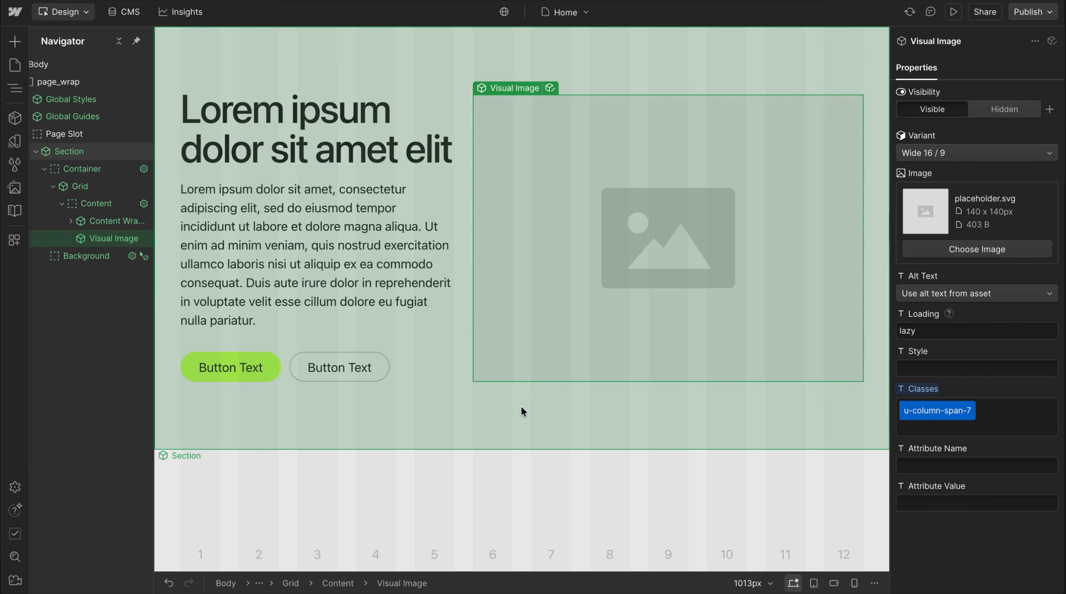
Check the layout at the tablet breakpoint, along with the Content Wrapper's classes and the Grid's Medium Screen value
click(521, 410)
click(470, 294)
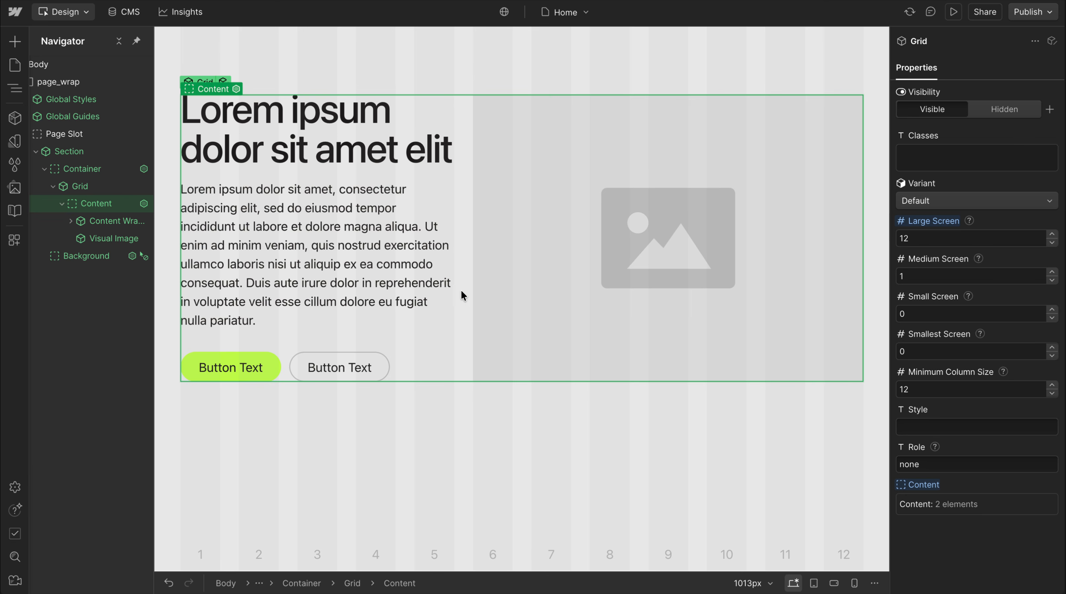
key(2)
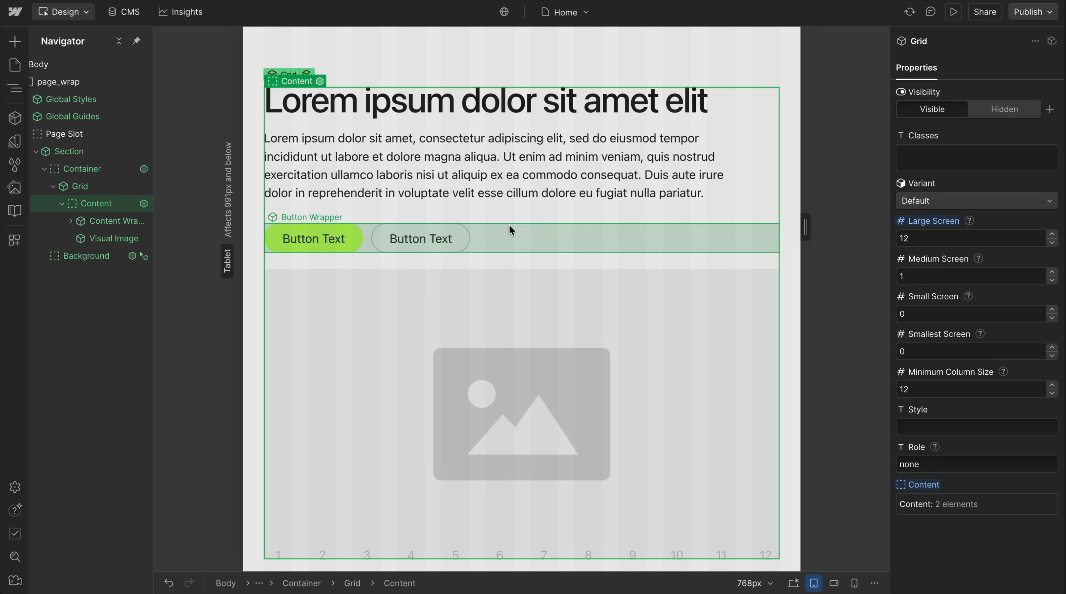
click(447, 209)
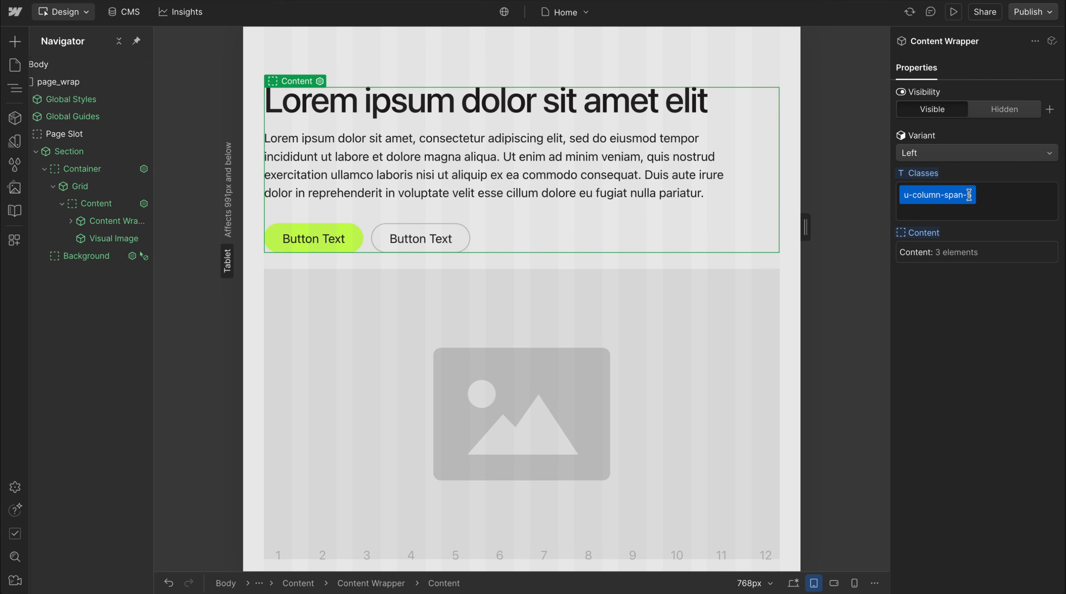
click(505, 259)
click(940, 276)
Examine the Responsive Styles in the Lumos CSS embed, especially the display rule for a single large column
double_click(86, 99)
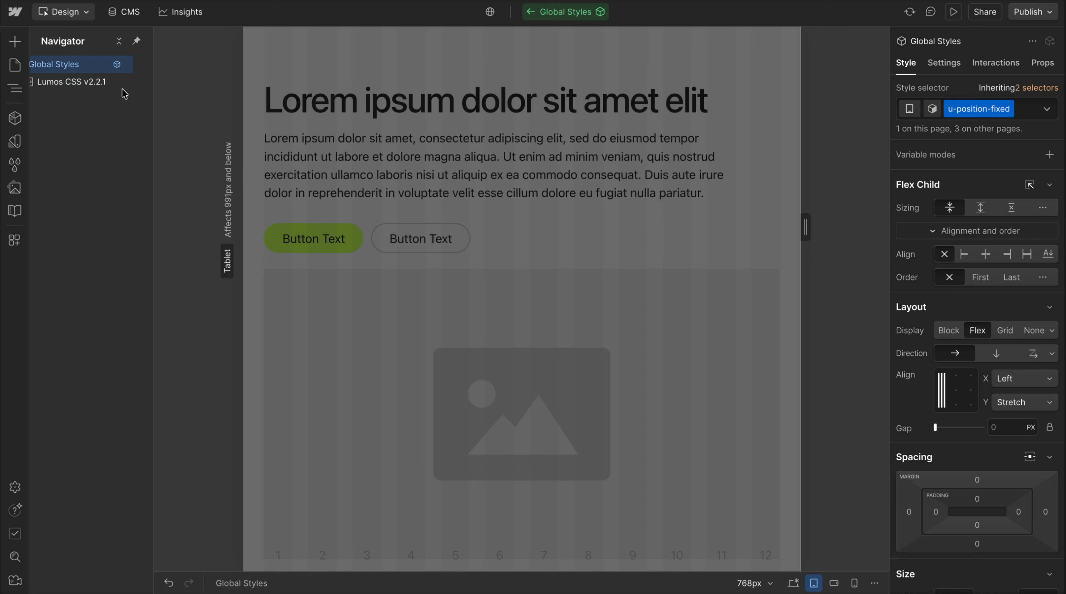
double_click(87, 86)
scroll(427, 222, up, 15)
scroll(523, 290, down, 1)
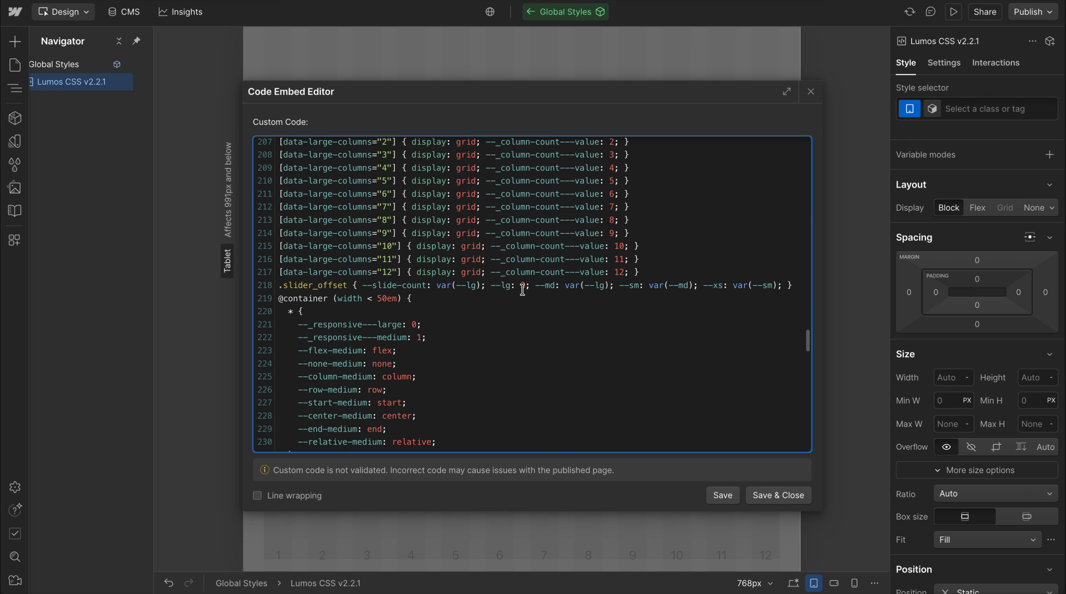
scroll(523, 290, up, 3)
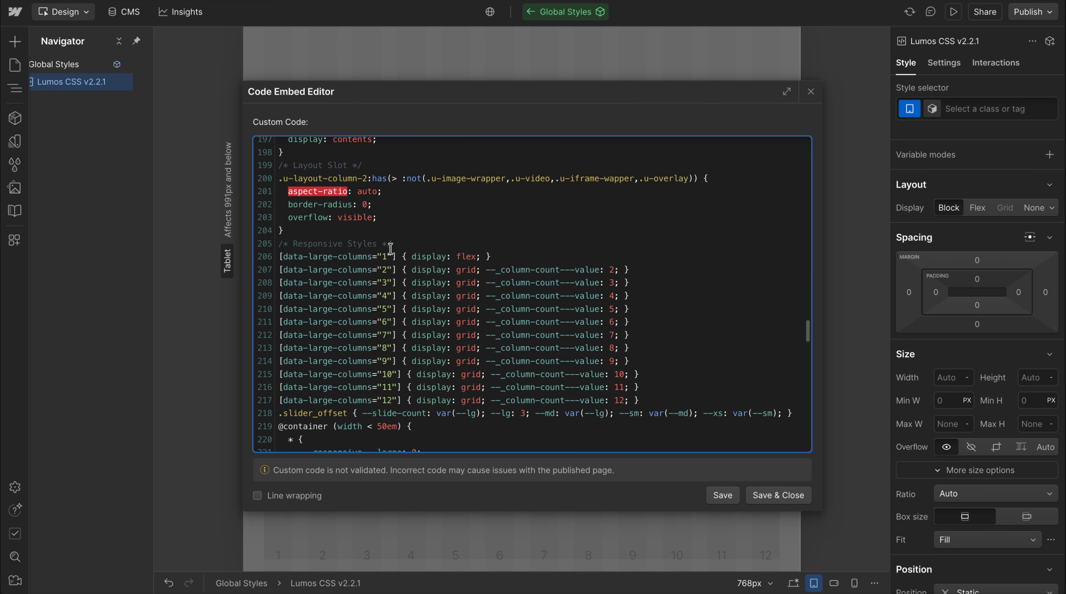
drag(403, 257, 514, 256)
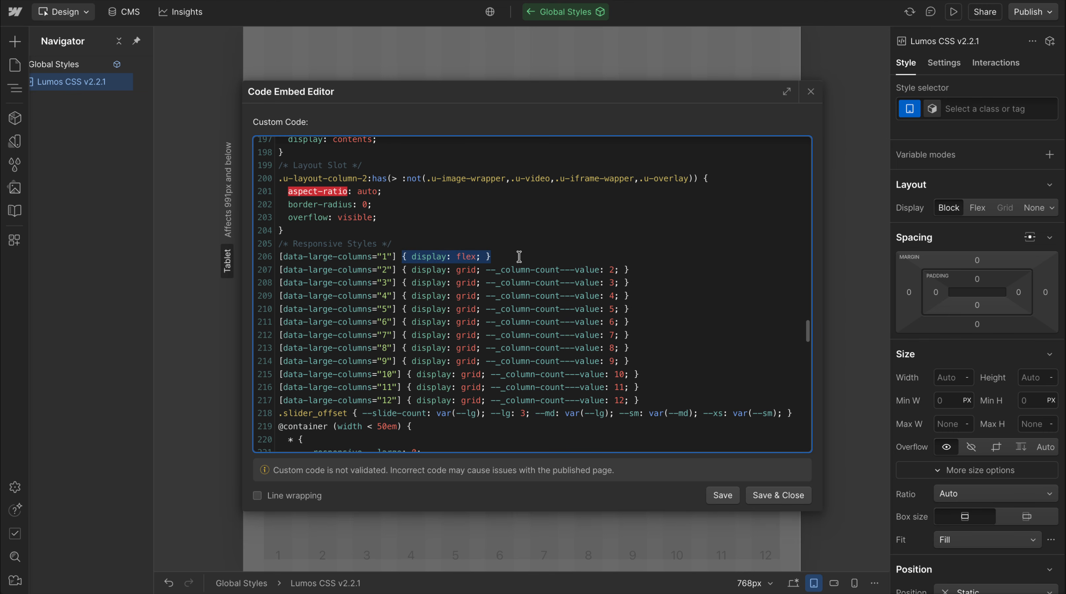
click(809, 92)
click(551, 92)
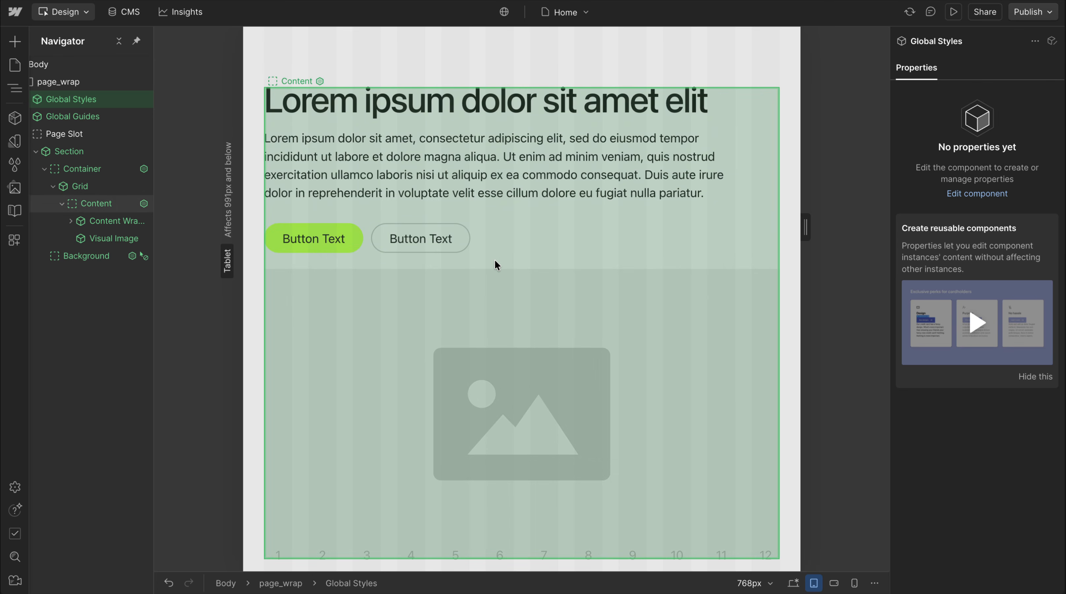
Set the Grid's Medium Screen column count to 0
click(496, 265)
click(915, 278)
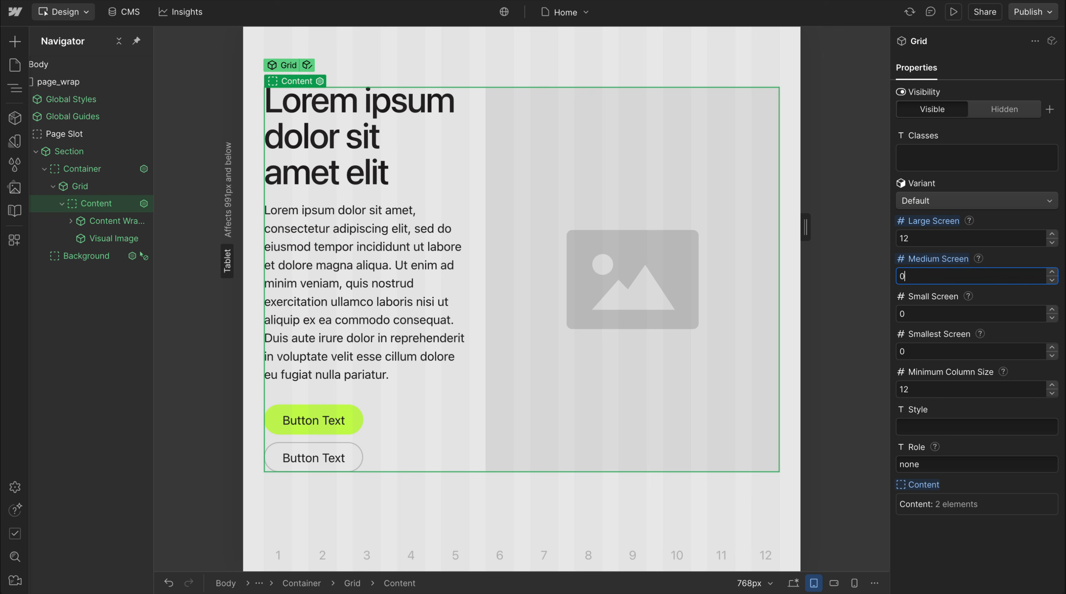
click(1028, 261)
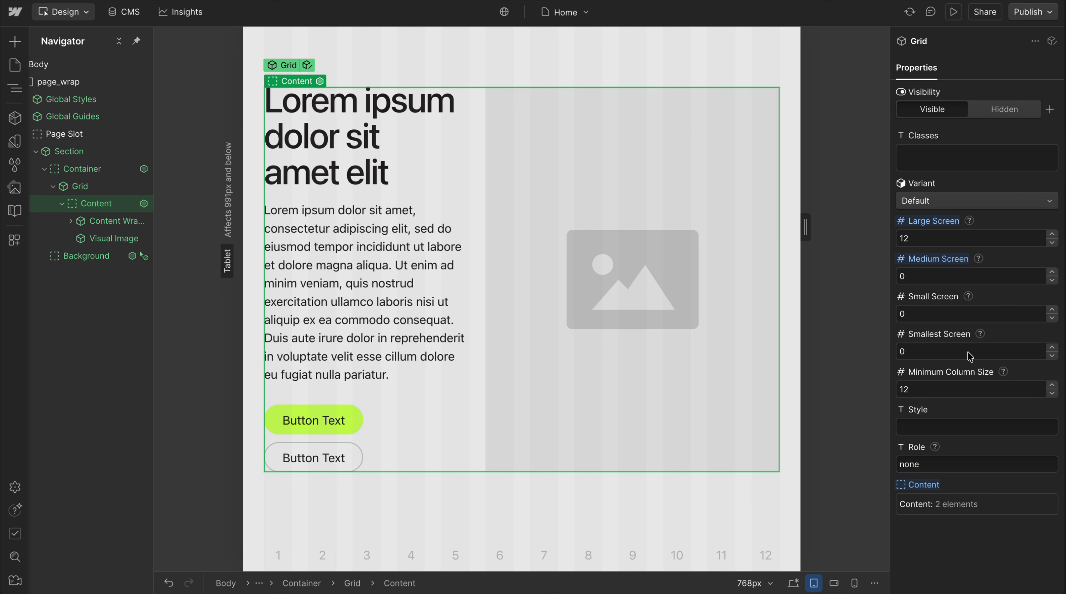
Switch to the mobile landscape breakpoint and set the Grid's Small Screen column count to 1
click(834, 583)
click(935, 313)
text(1)
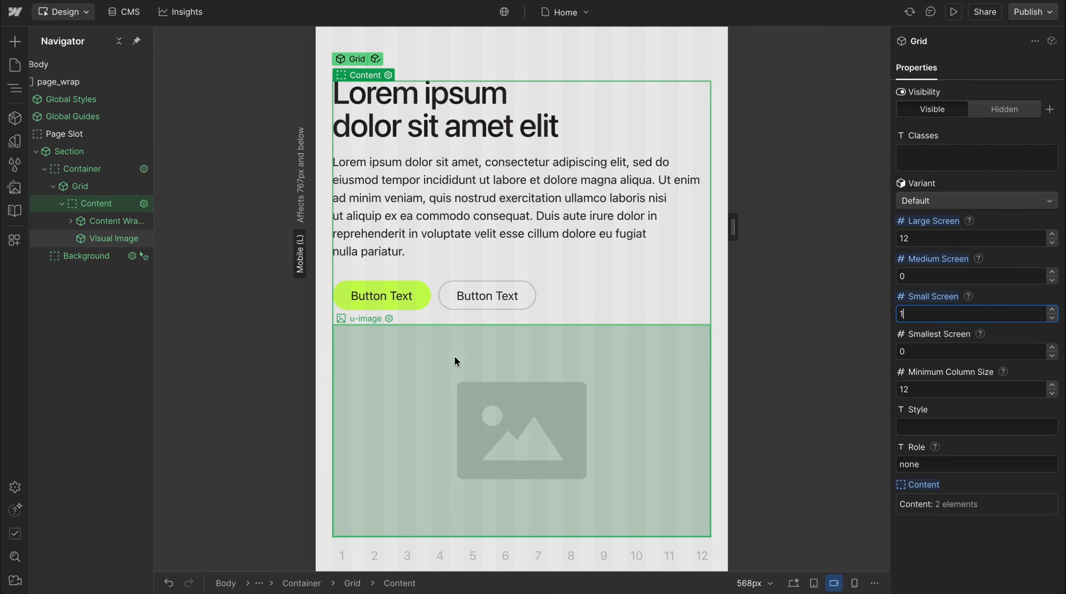
Return to the desktop breakpoint and add the class u-padding-block-8 to the Content Wrapper
click(537, 275)
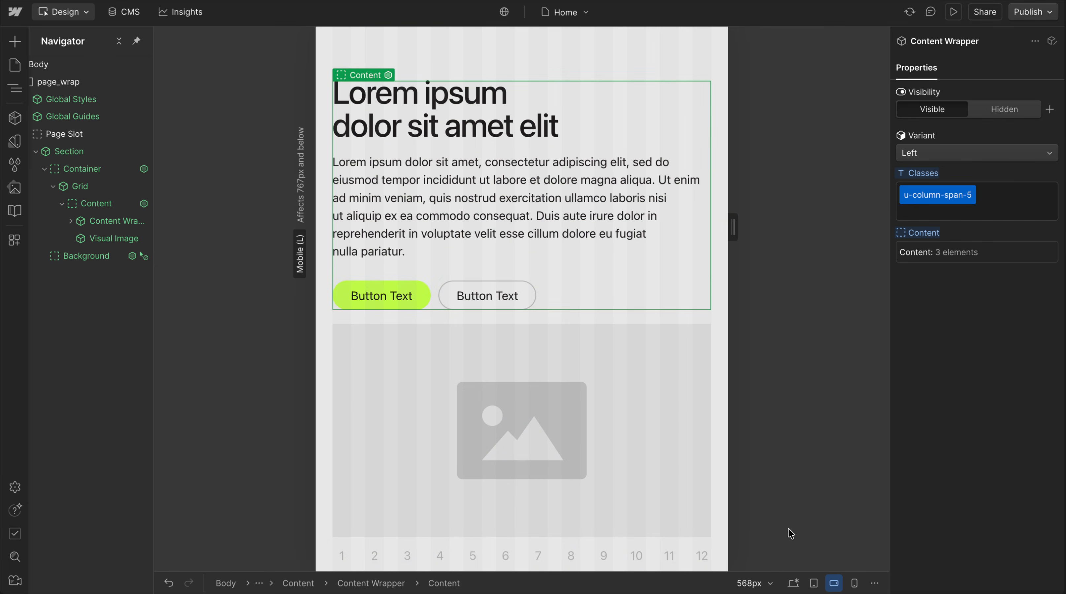
click(801, 584)
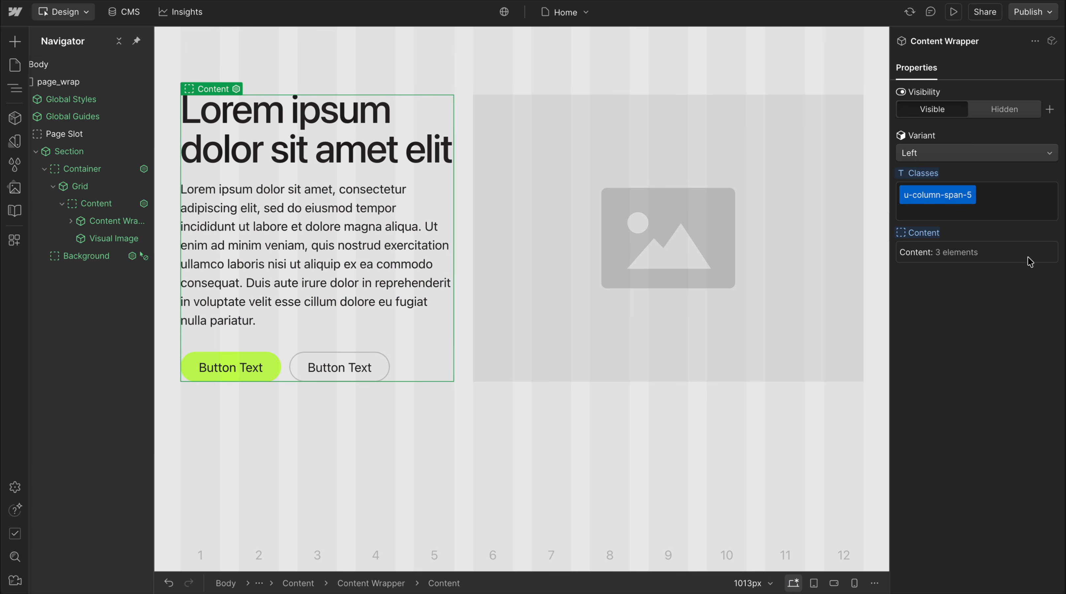
click(1035, 199)
text(padding-block-)
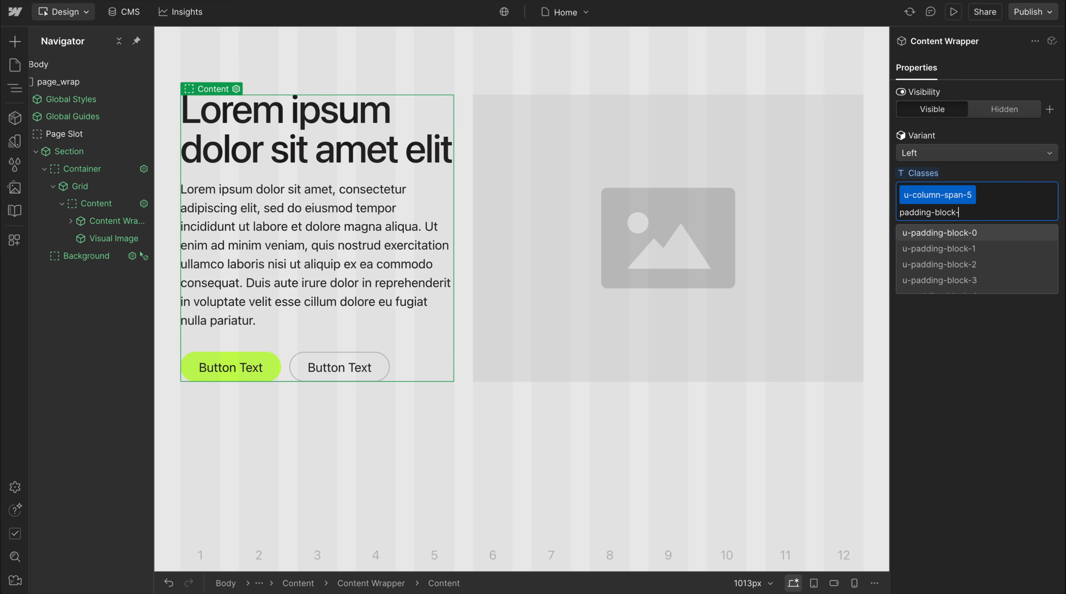
text(8)
key(Return)
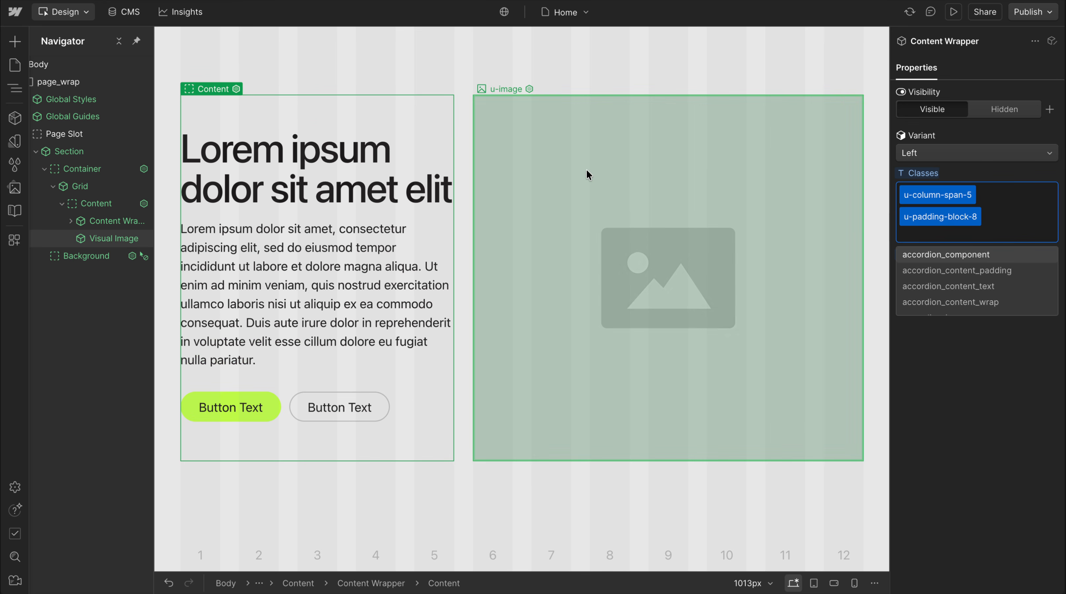
At the mobile landscape breakpoint, add the class u-all-unset-small to the Content Wrapper
click(516, 75)
key(shift+3)
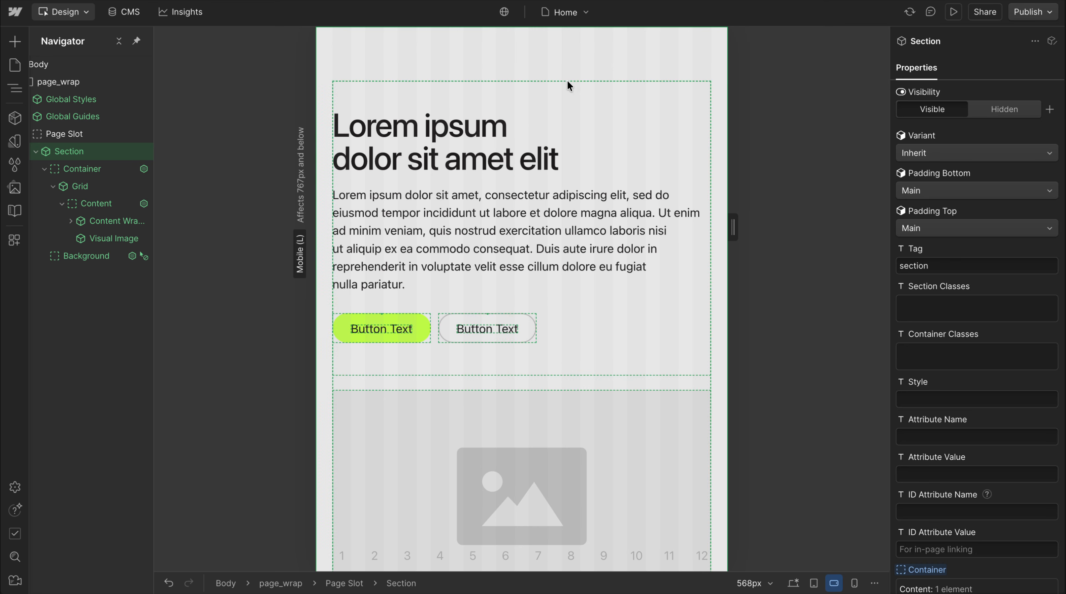
click(518, 99)
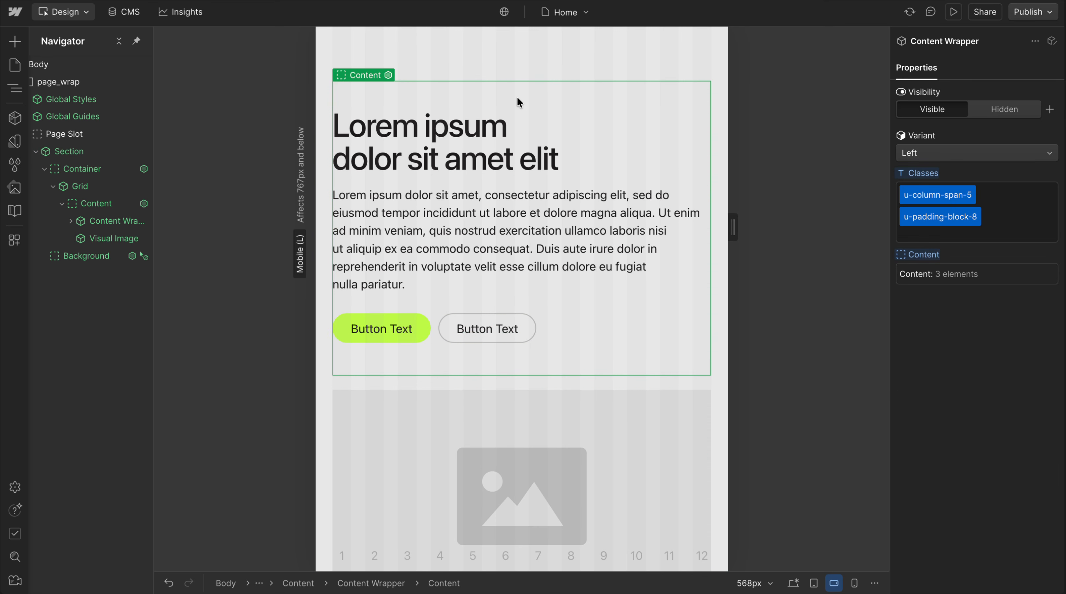
click(1014, 232)
text(all-unset)
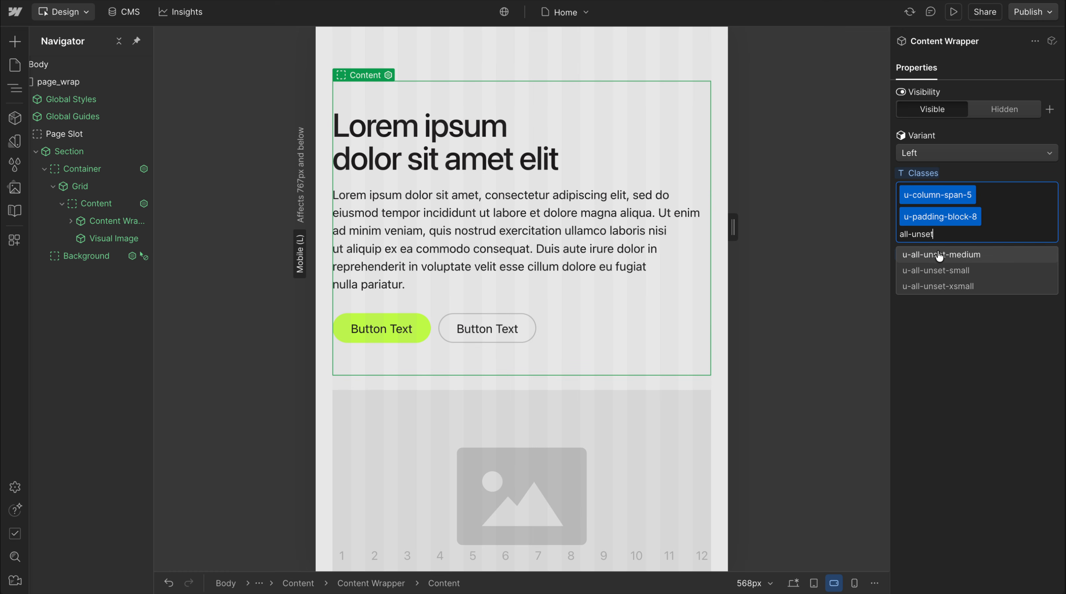
click(944, 271)
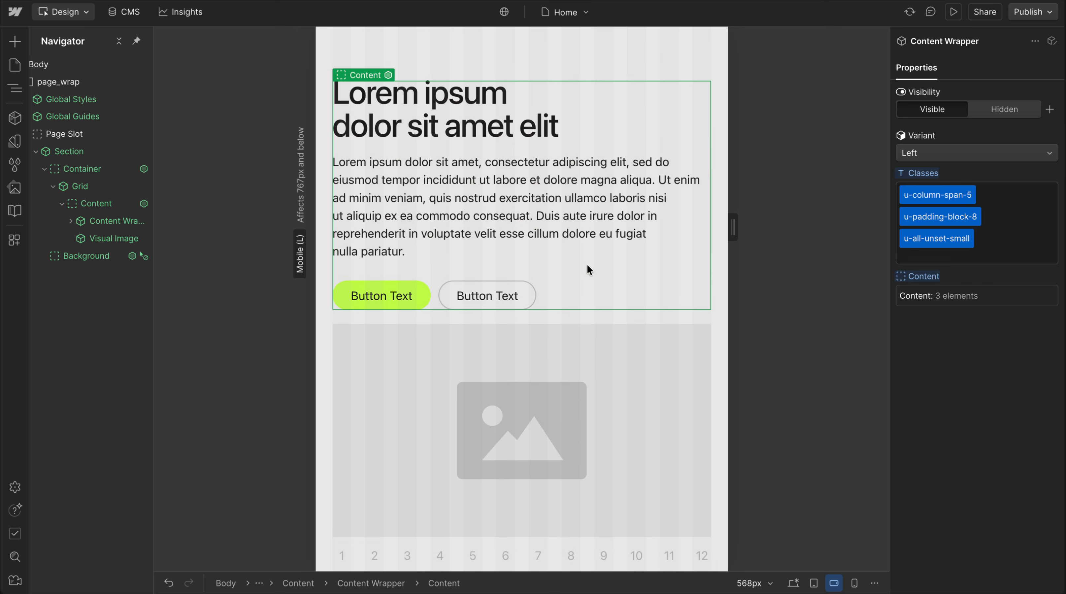
Add the class u-order-first-small to the Visual Image
click(534, 387)
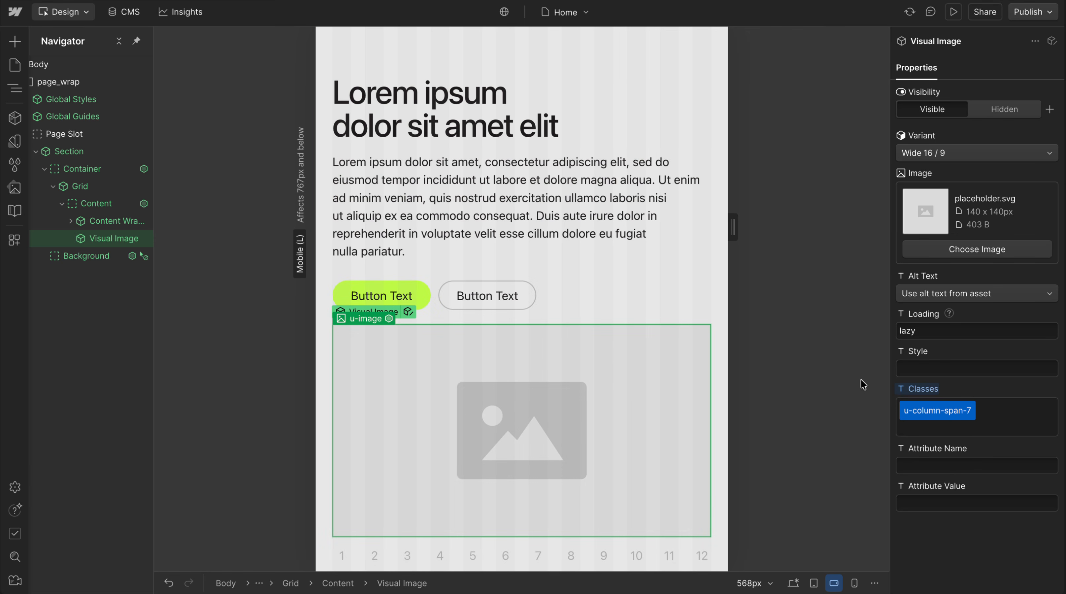
click(1011, 421)
text(order-first)
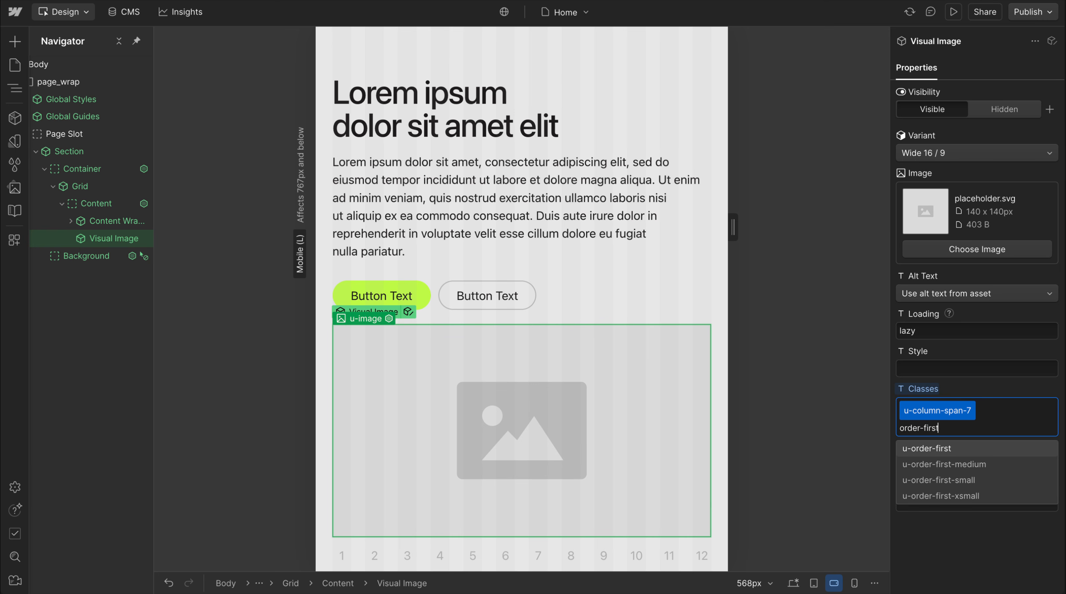
click(966, 482)
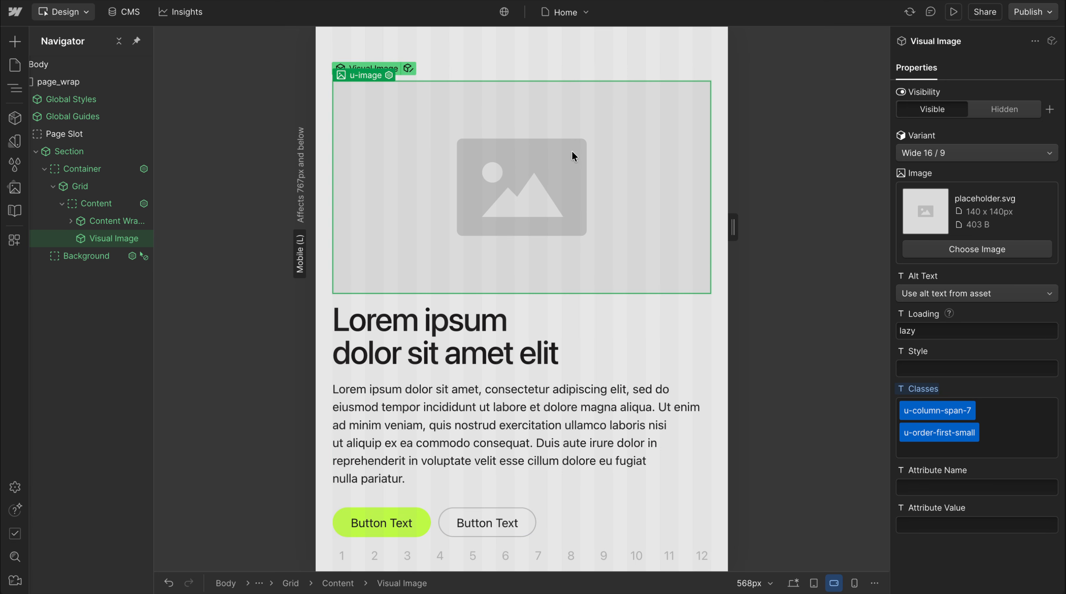
Check the finished layout across the mobile portrait, mobile landscape, tablet and desktop breakpoints
key(shift+4)
key(shift+3)
key(shift+4)
key(shift+3)
key(shift+2)
key(shift+1)
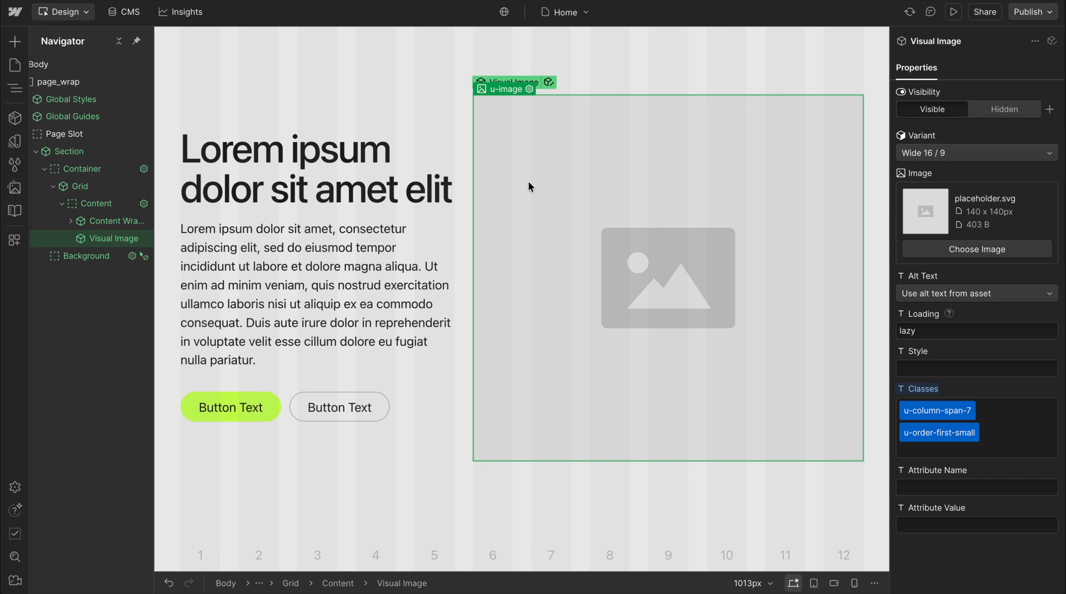
Examine how the u-all-unset utility class on the Content Wrapper is defined in the Global Styles Lumos CSS embed, without changing the code
click(361, 119)
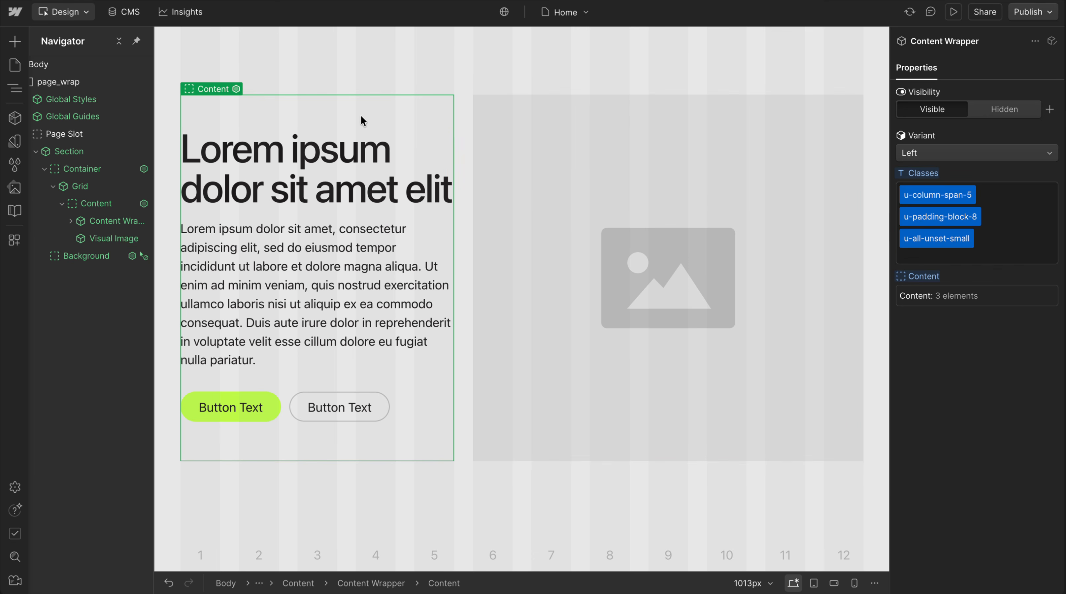
click(144, 99)
double_click(69, 83)
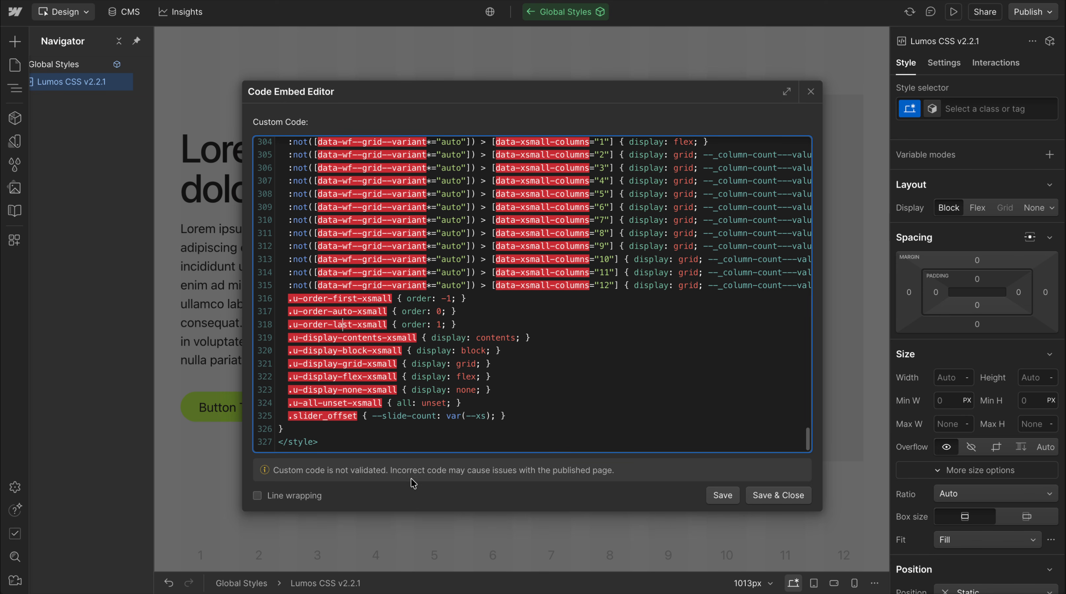
drag(302, 403, 478, 405)
click(478, 405)
click(811, 92)
key(Escape)
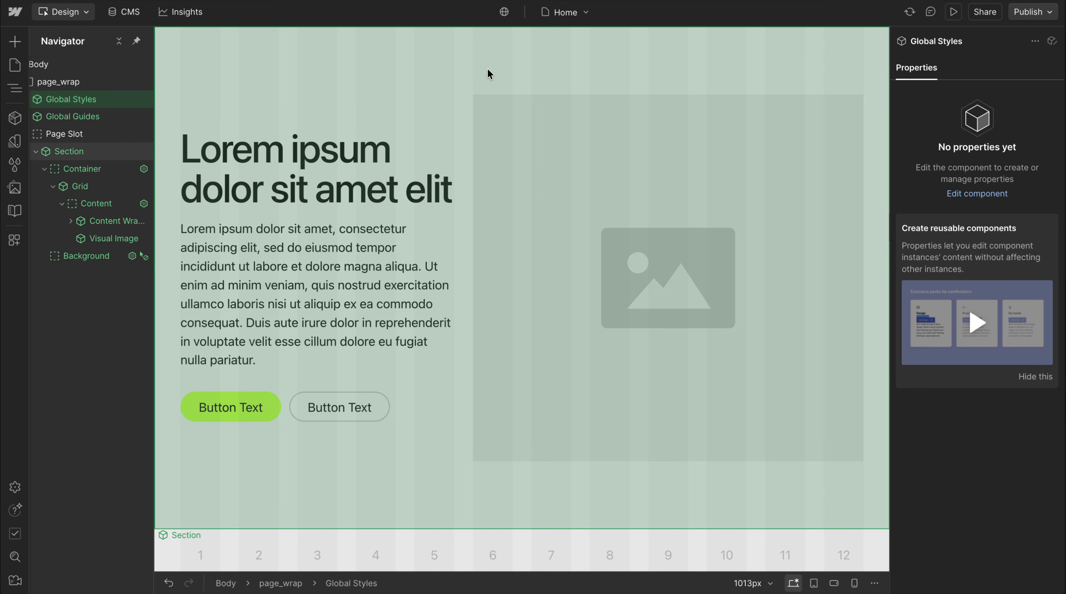
Duplicate the section below itself and check the stacking of the copy at the mobile landscape breakpoint
click(487, 70)
scroll(500, 163, down, 4)
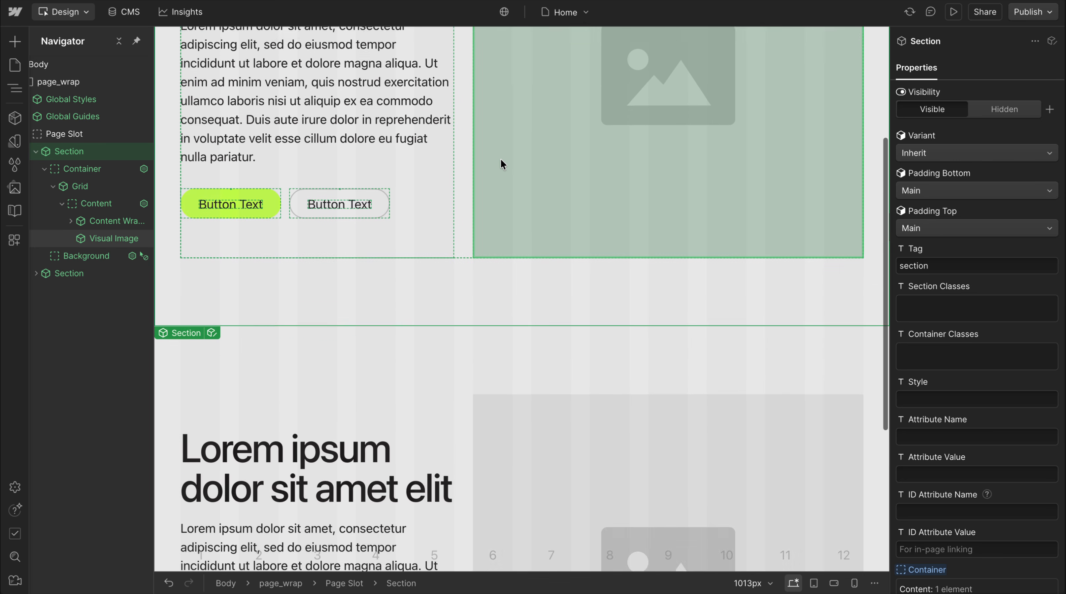
scroll(500, 159, down, 5)
click(459, 185)
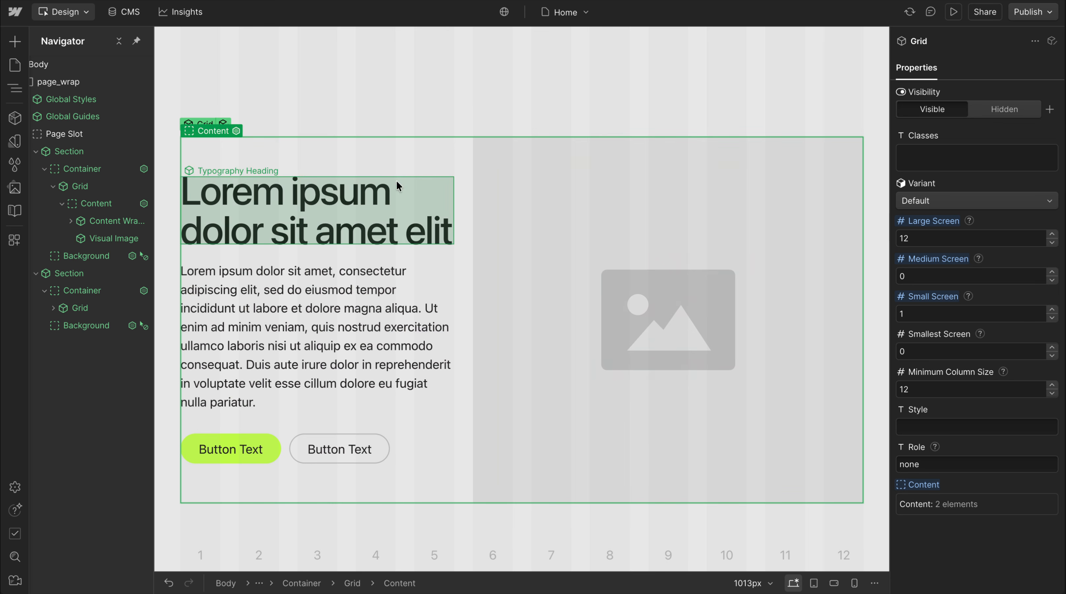
click(594, 321)
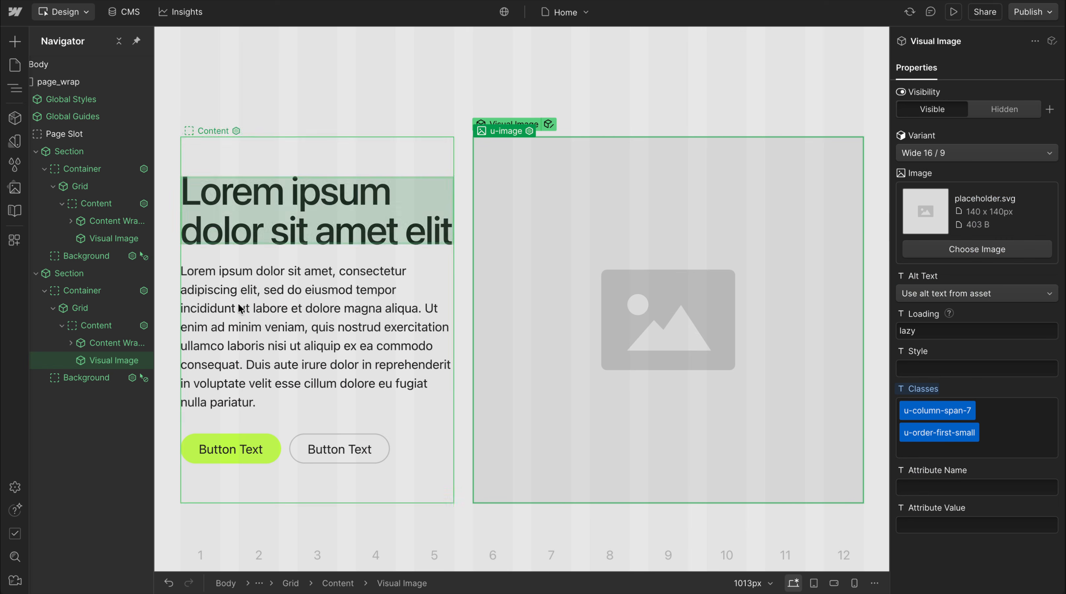
key(shift+3)
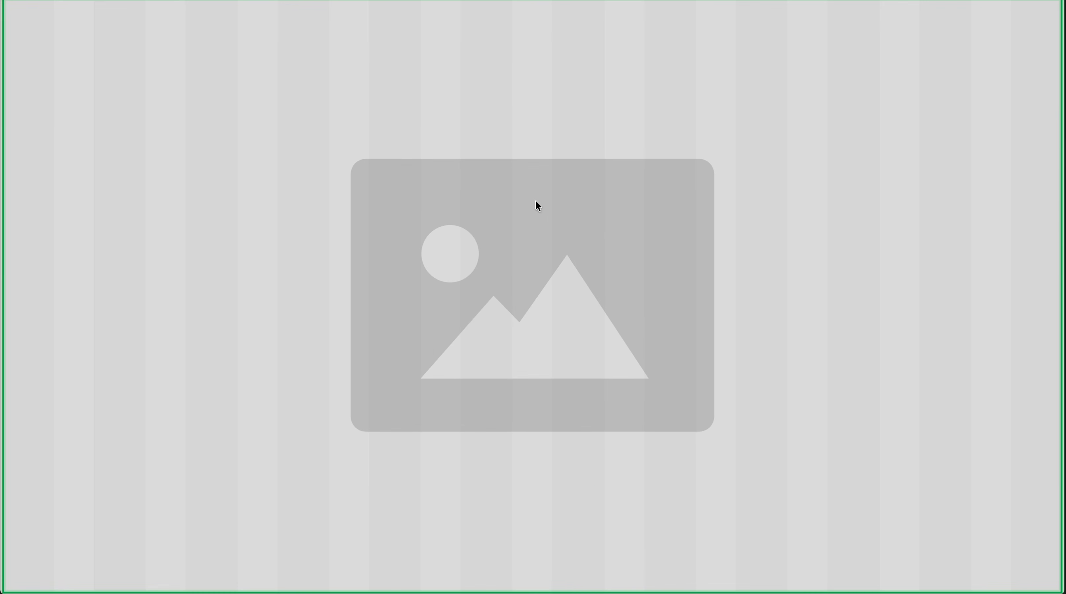
scroll(537, 225, down, 3)
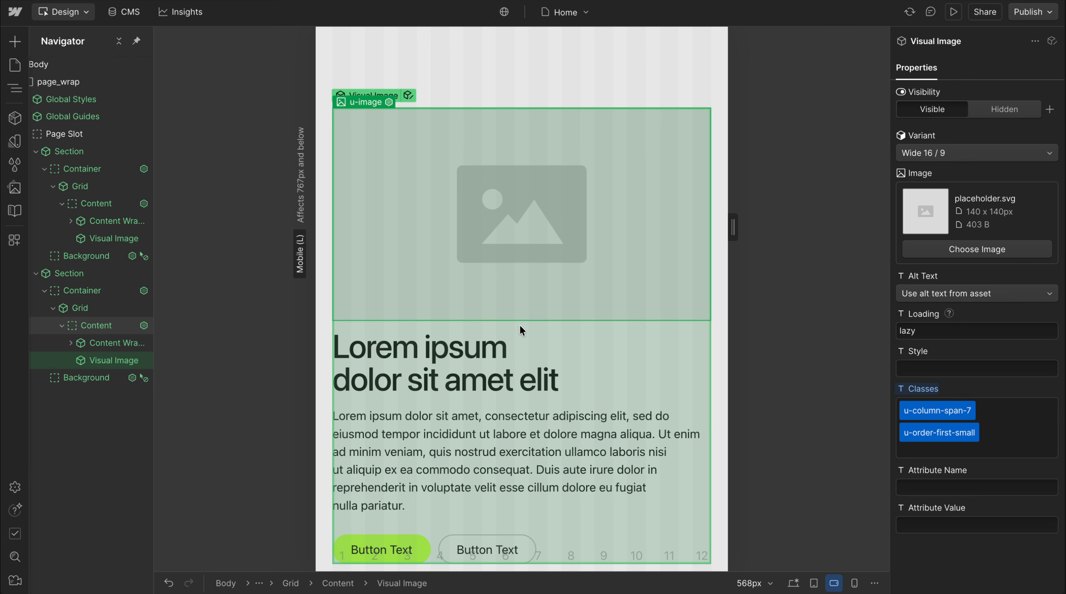
Add the class u-gap-row-8 to the Grid in the second section
click(520, 325)
click(956, 162)
text(gap-row)
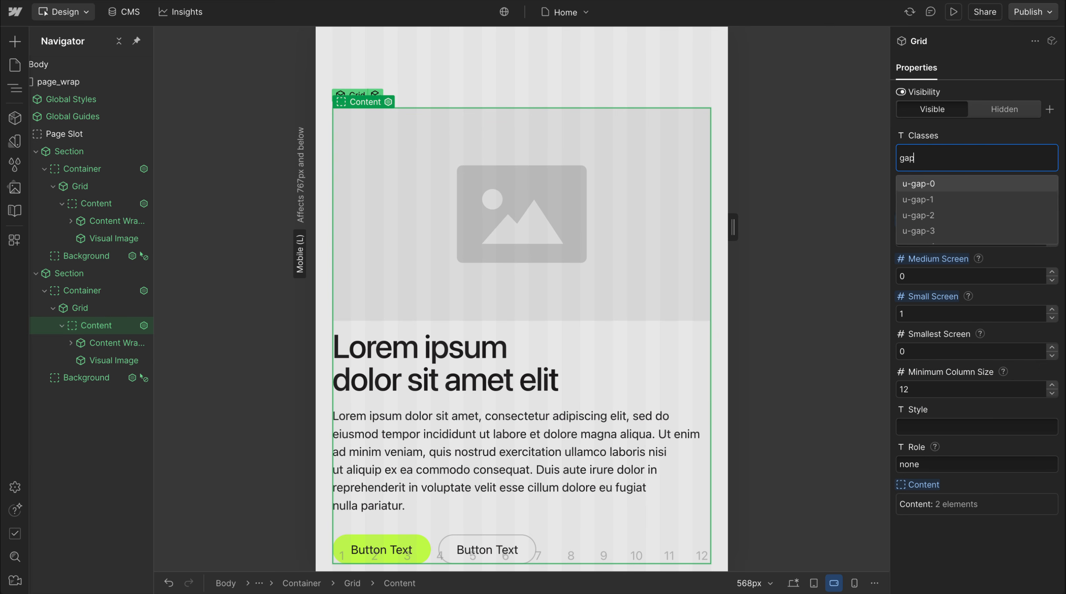
scroll(969, 208, down, 3)
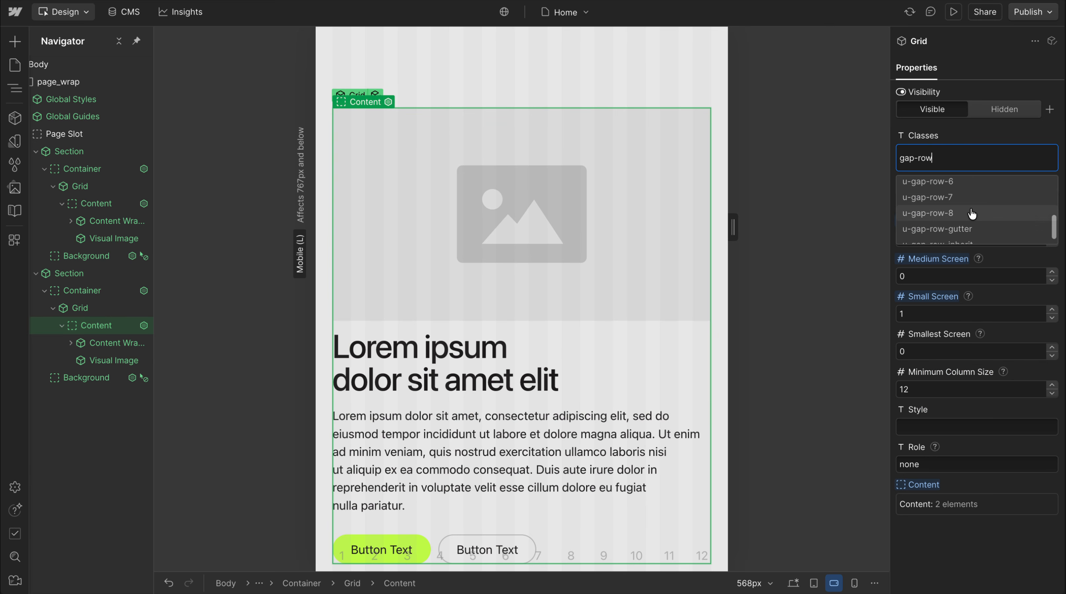
click(968, 215)
Add the class u-gap-row-8 to the Grid in the first section
scroll(532, 333, up, 10)
click(516, 153)
click(1023, 156)
text(gap)
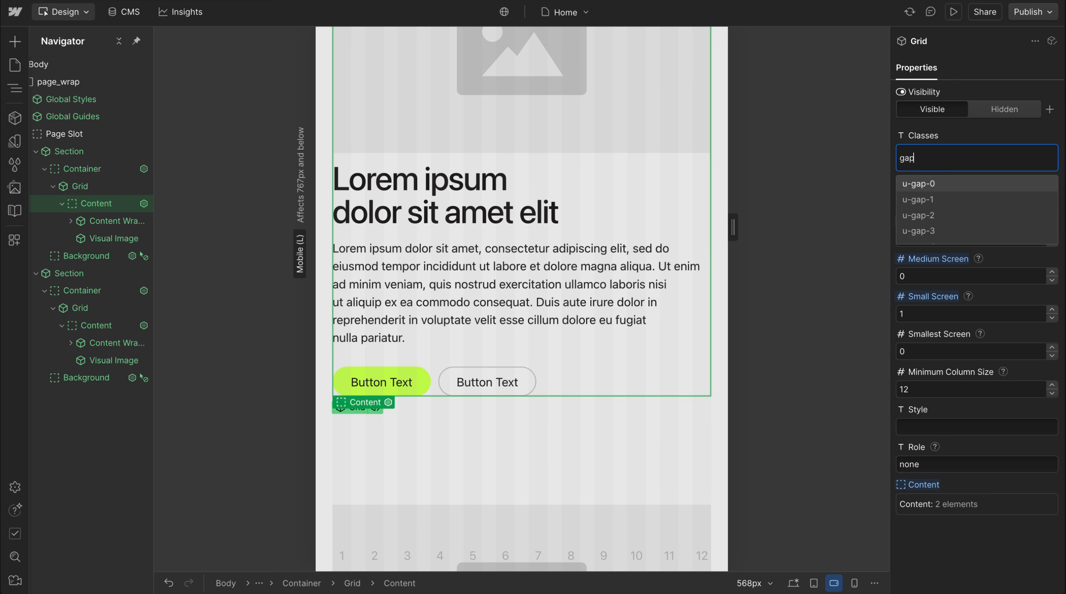
text(-row-8)
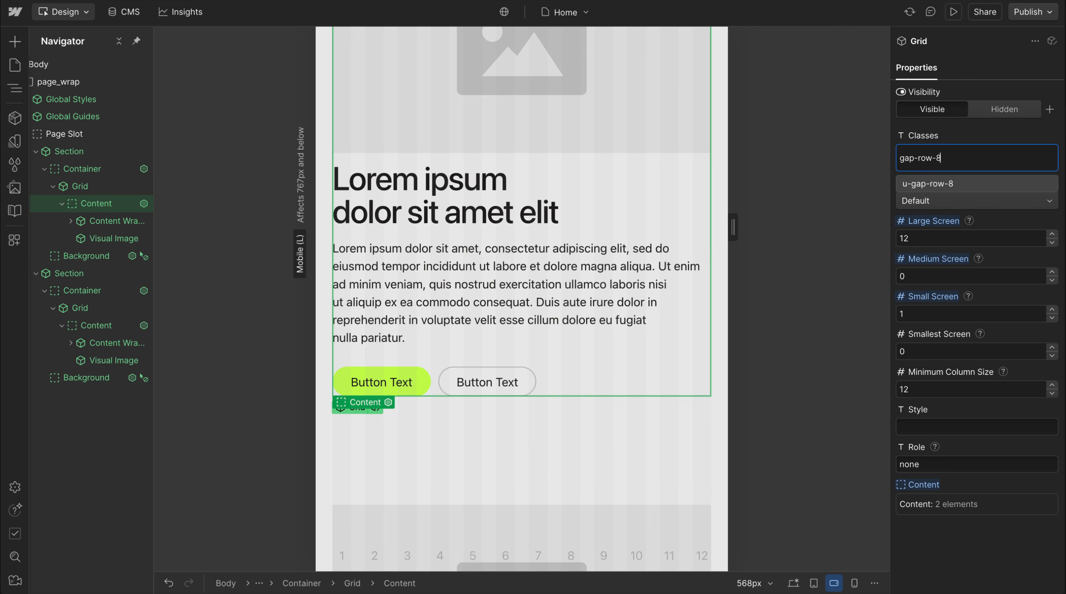
key(Return)
key(Escape)
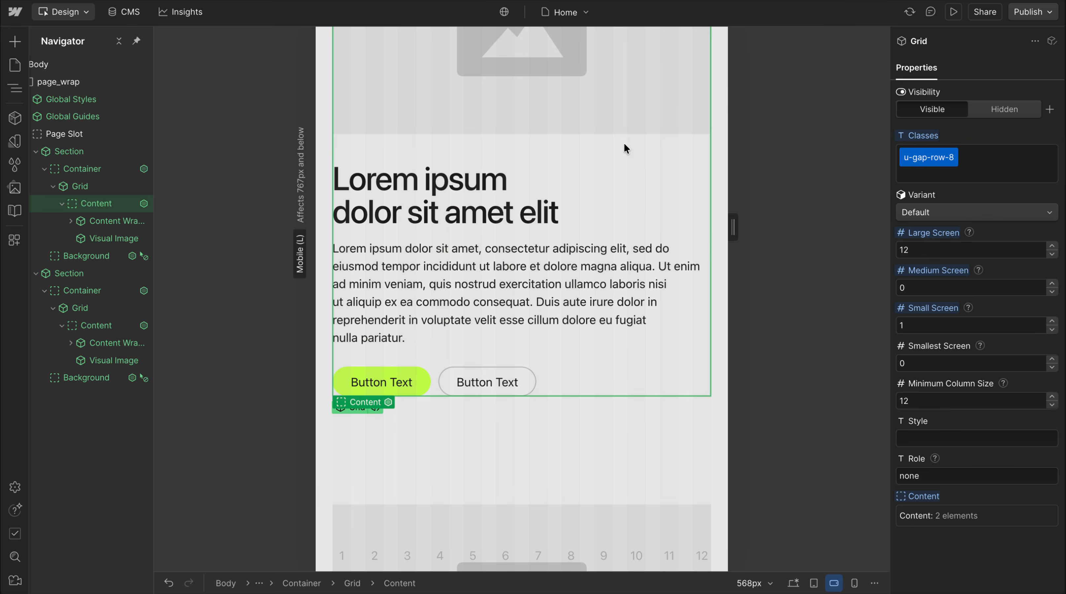
Return to the desktop breakpoint and delete the duplicate second section
key(1)
click(354, 402)
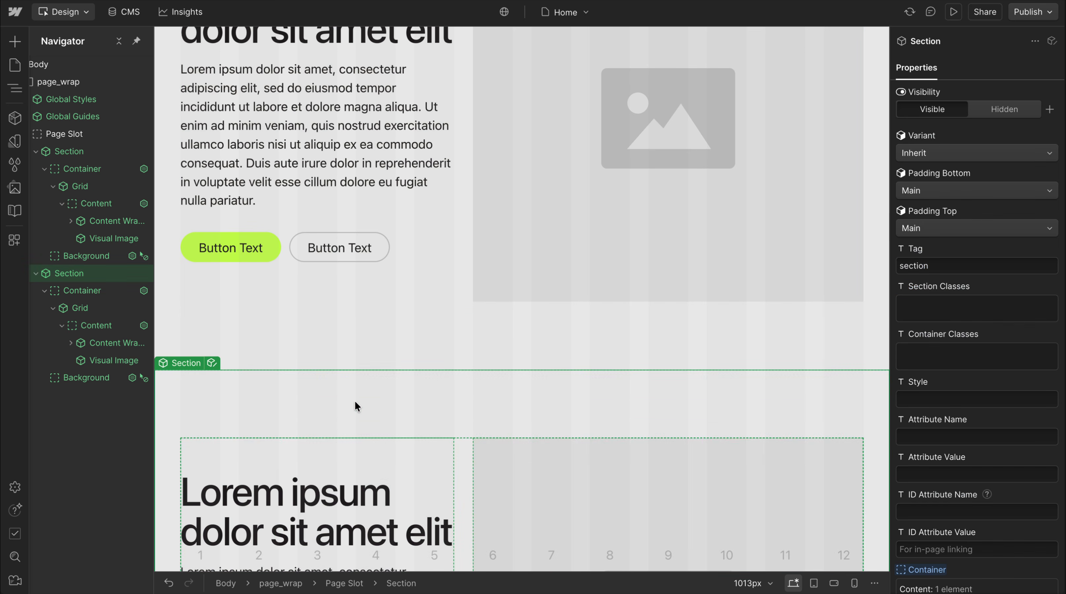
key(Delete)
Insert a Layout component into the section's Container below the Grid and expand it to expose its column slots
click(53, 186)
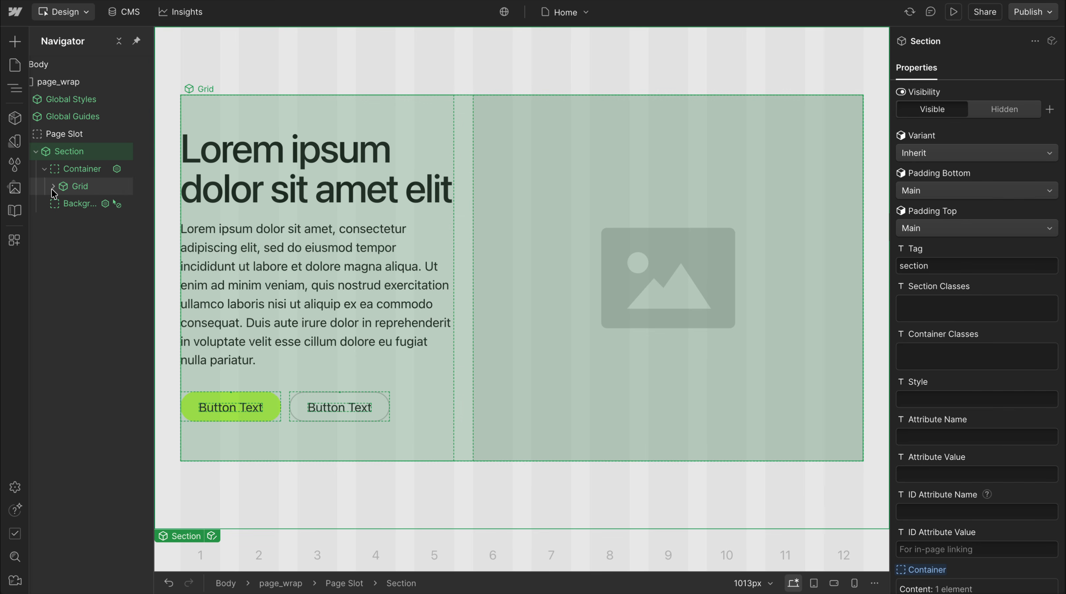
click(95, 168)
key(ctrl+e)
text(lay)
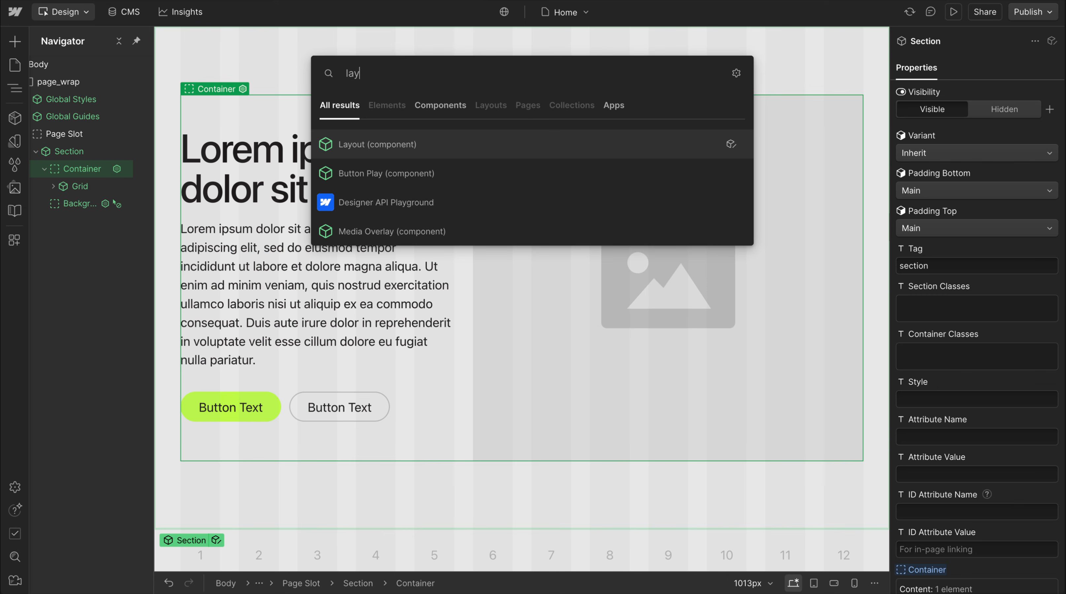
key(Return)
click(80, 203)
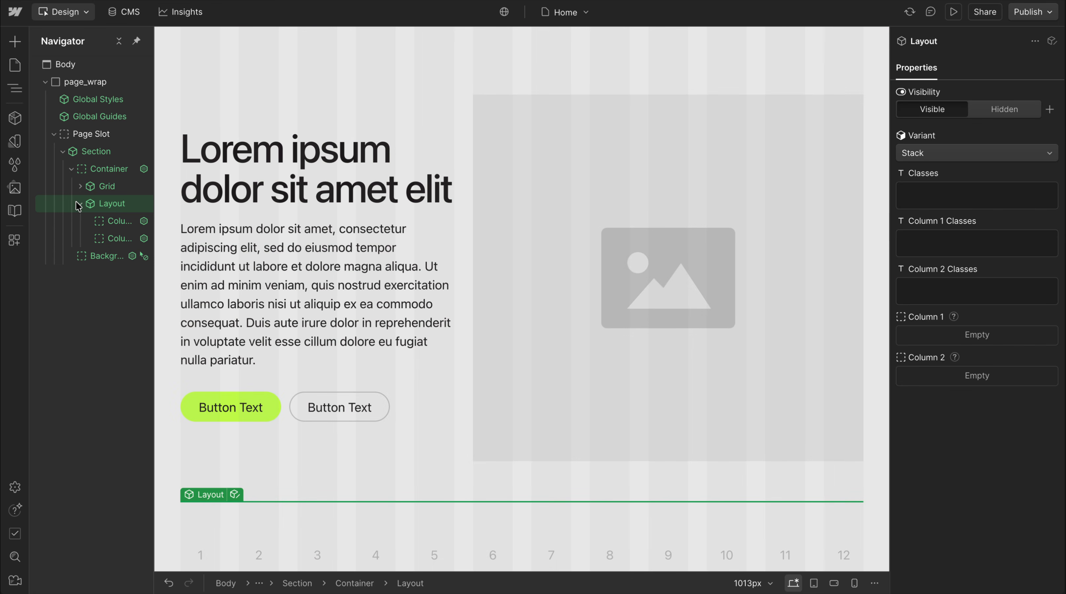
Move the heading, paragraph and Button Wrapper from the Grid into the Layout's Column 1, and the Visual Image into Column 2
click(80, 186)
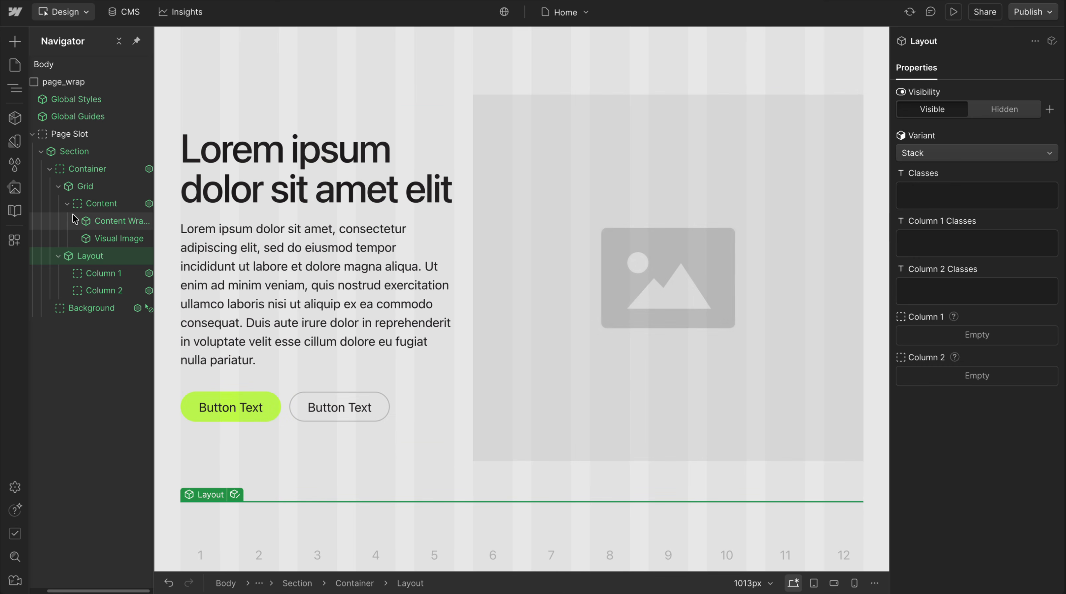
click(75, 221)
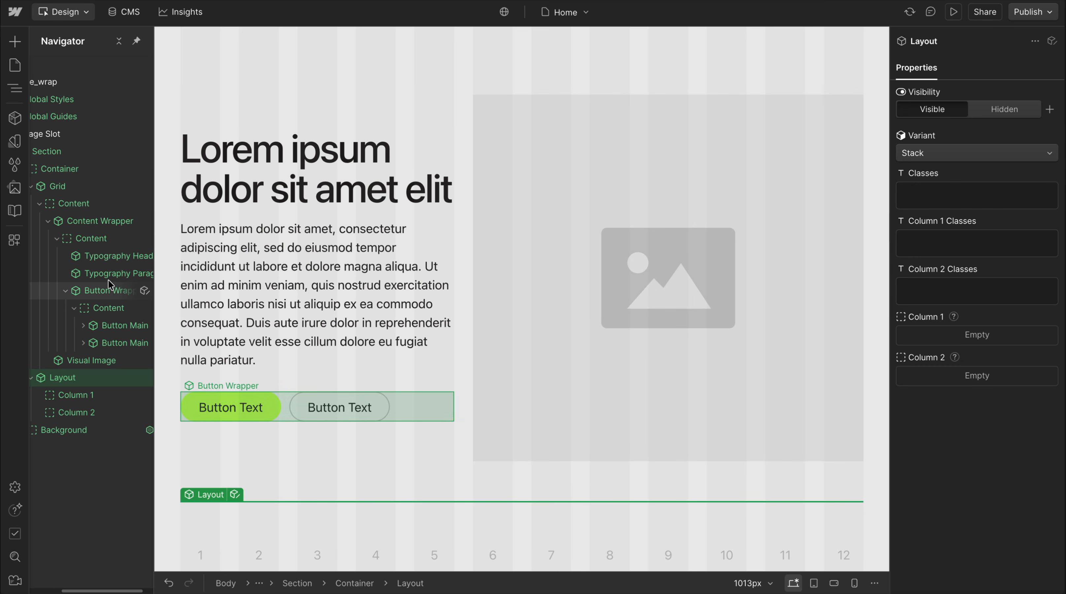
drag(96, 256, 92, 398)
drag(109, 263, 92, 397)
drag(109, 257, 104, 347)
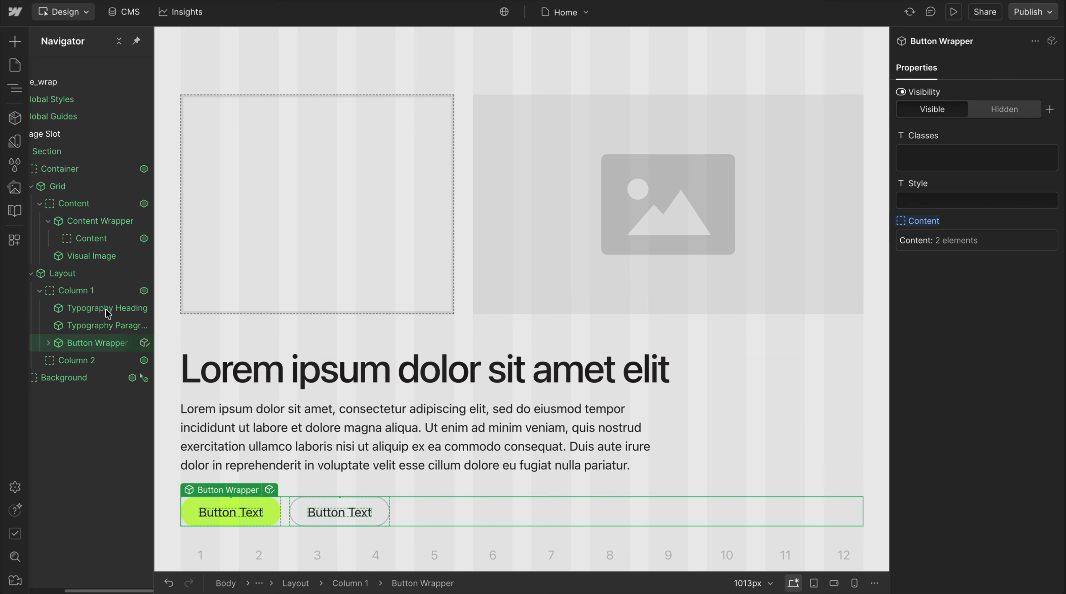
drag(90, 255, 102, 362)
Delete the emptied Grid and set the Layout component's variant to Columns
click(88, 185)
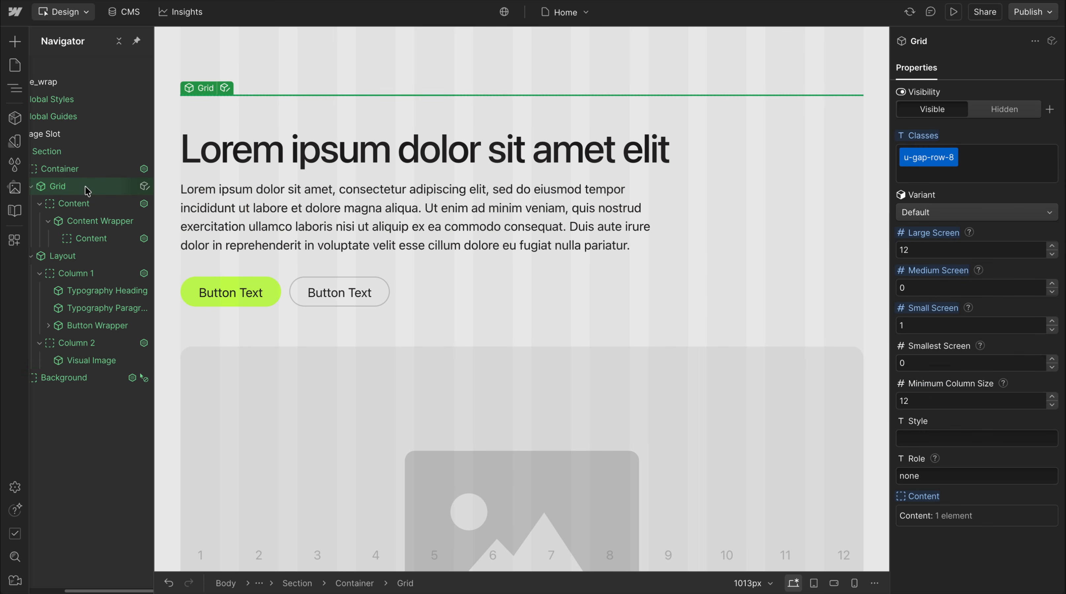
key(Delete)
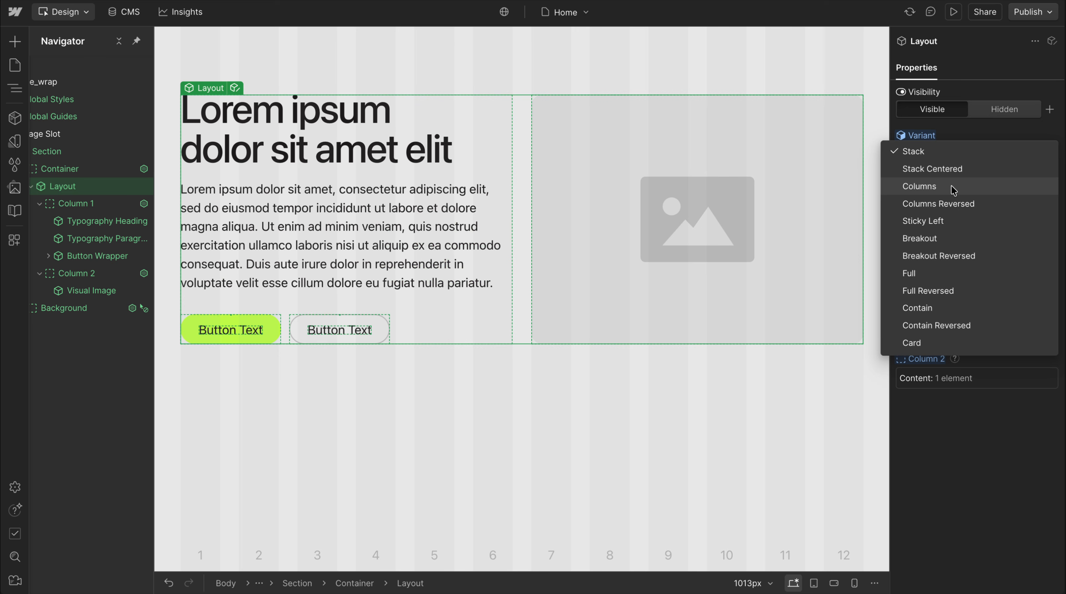
click(953, 187)
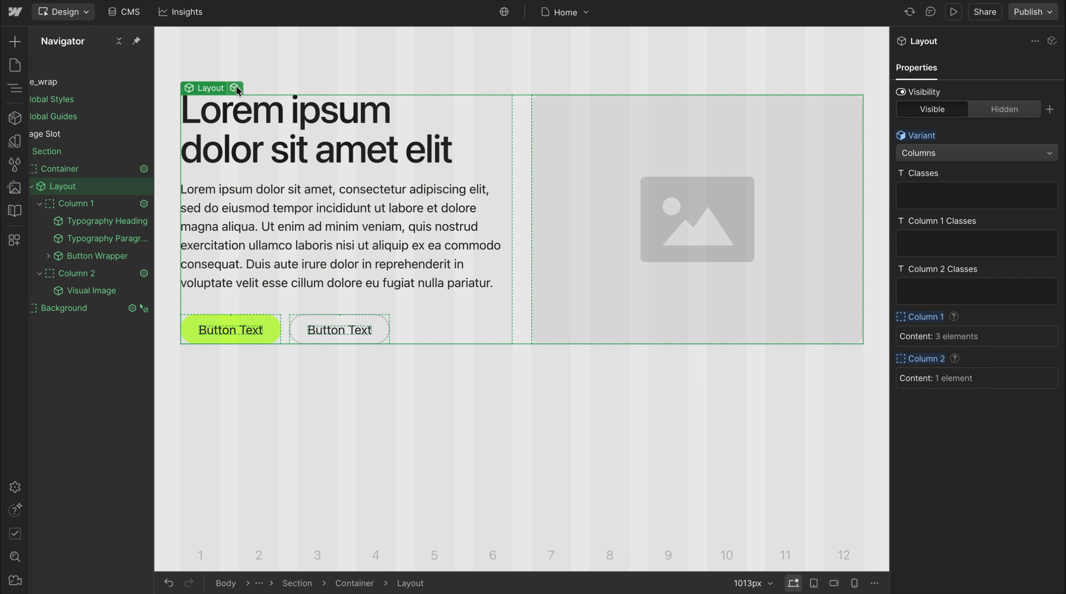
Inside the Layout component, duplicate the Columns variant, name the copy 5 / 7 and move it below Columns Reversed
click(236, 88)
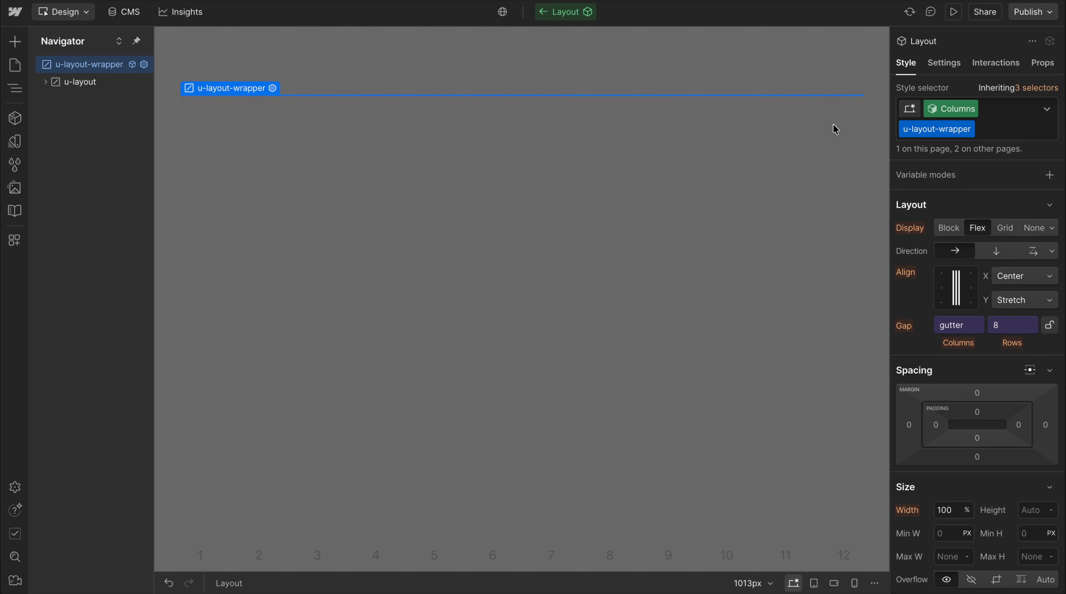
click(950, 110)
click(965, 201)
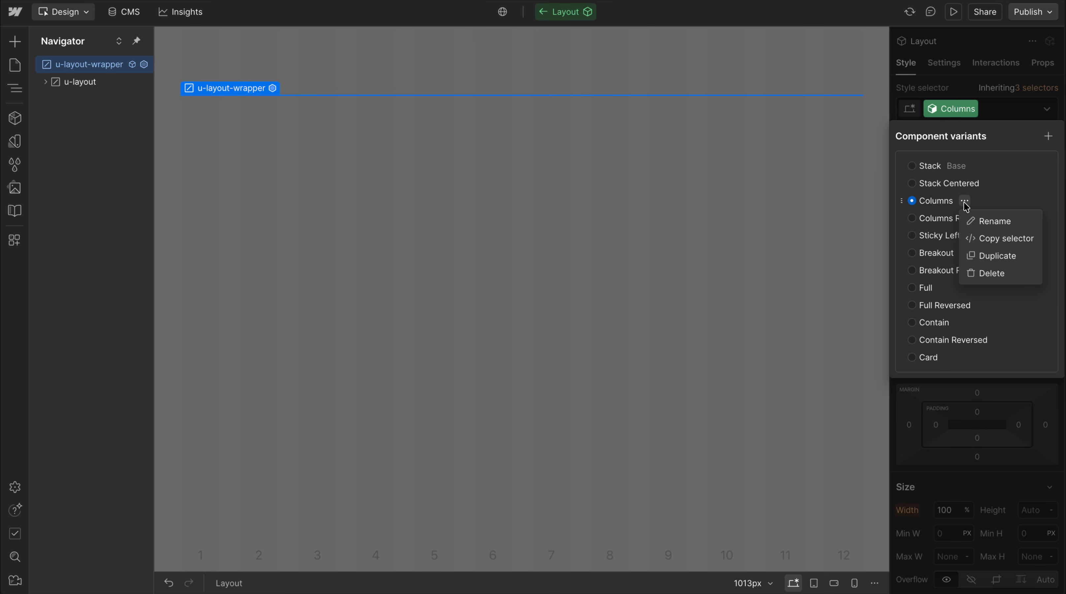
click(1001, 257)
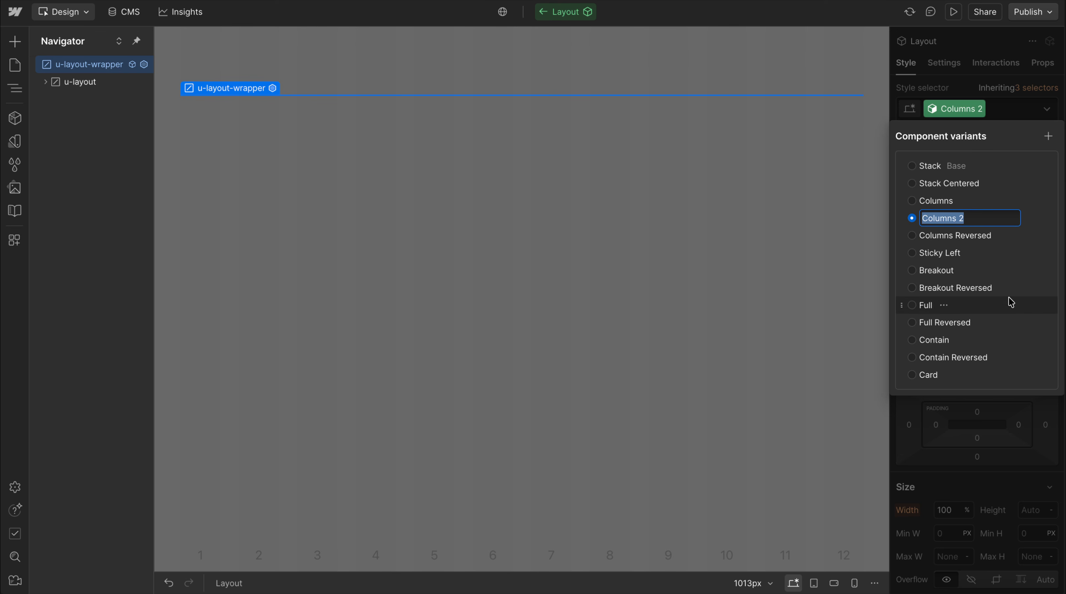
text(5 / 7)
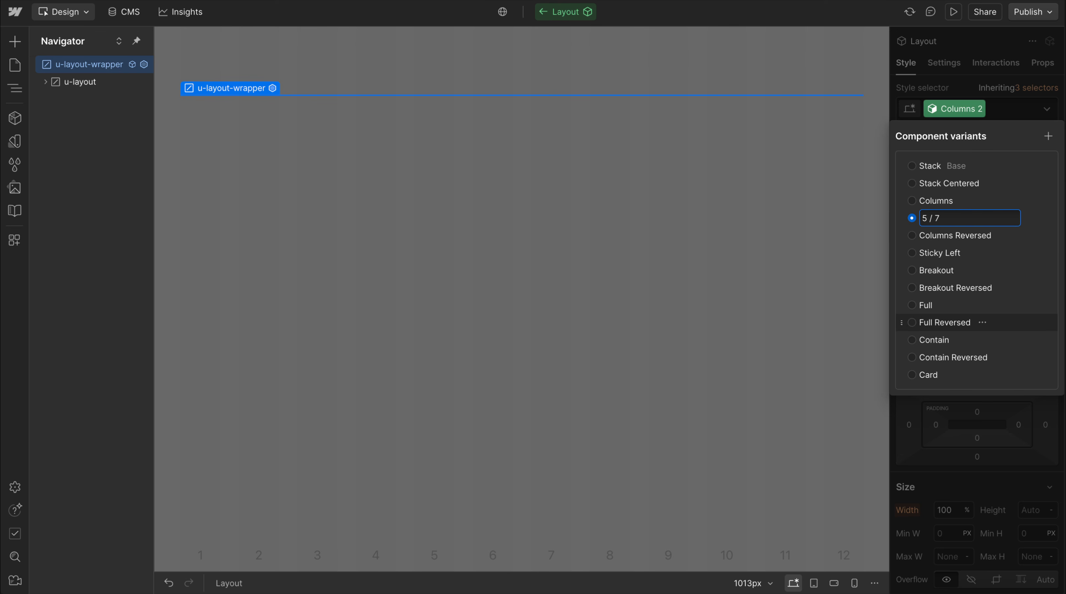
key(Return)
drag(902, 218, 1000, 241)
click(985, 83)
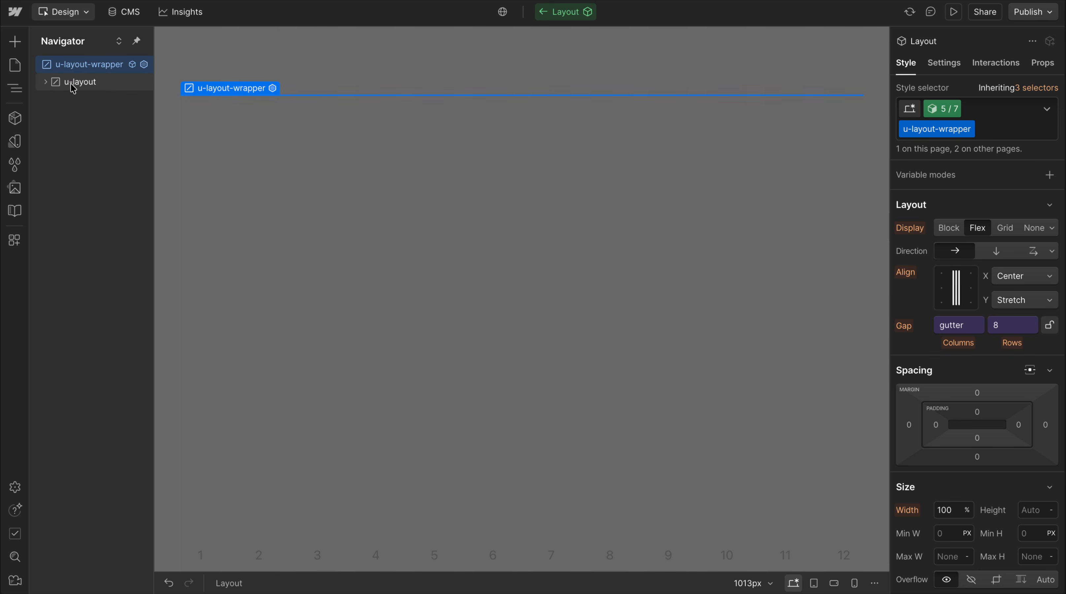
In the 5 / 7 variant, set the grid-template-columns of u-layout to repeat(12, minmax(0,1fr))
click(84, 86)
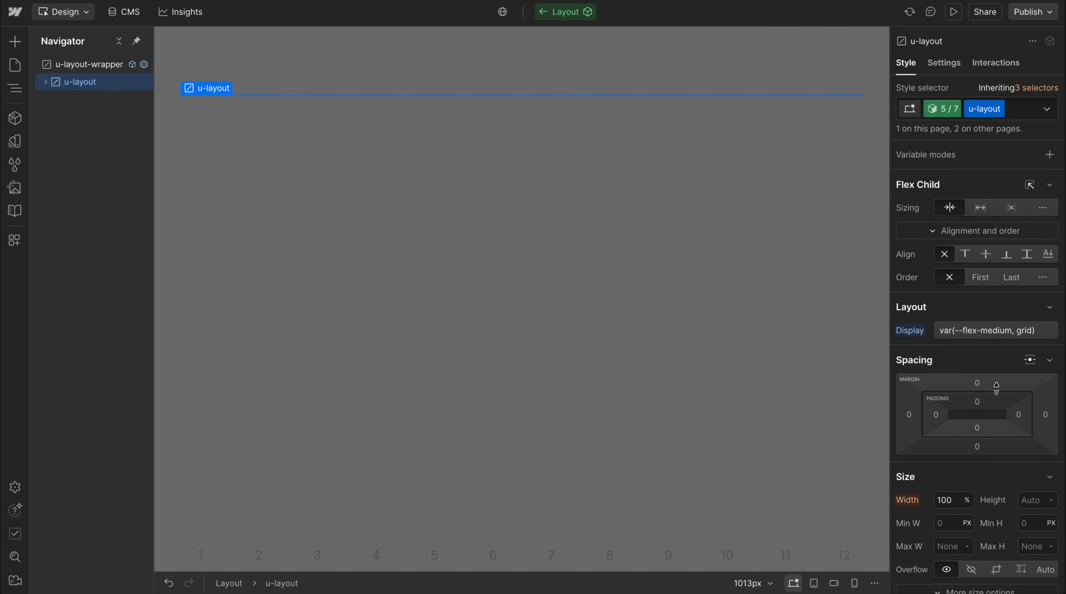
scroll(995, 478, down, 10)
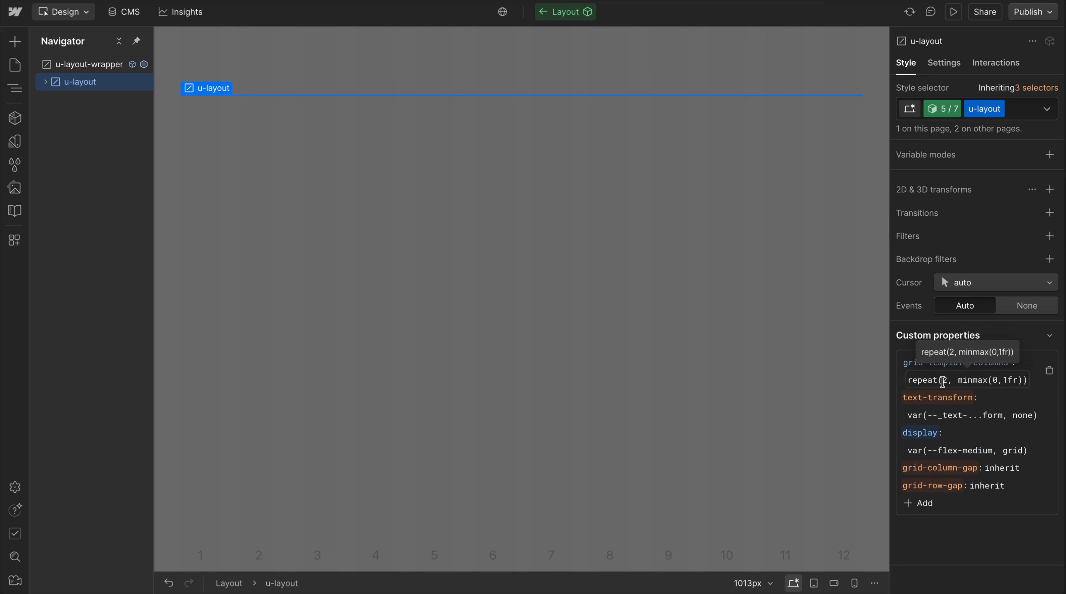
click(946, 380)
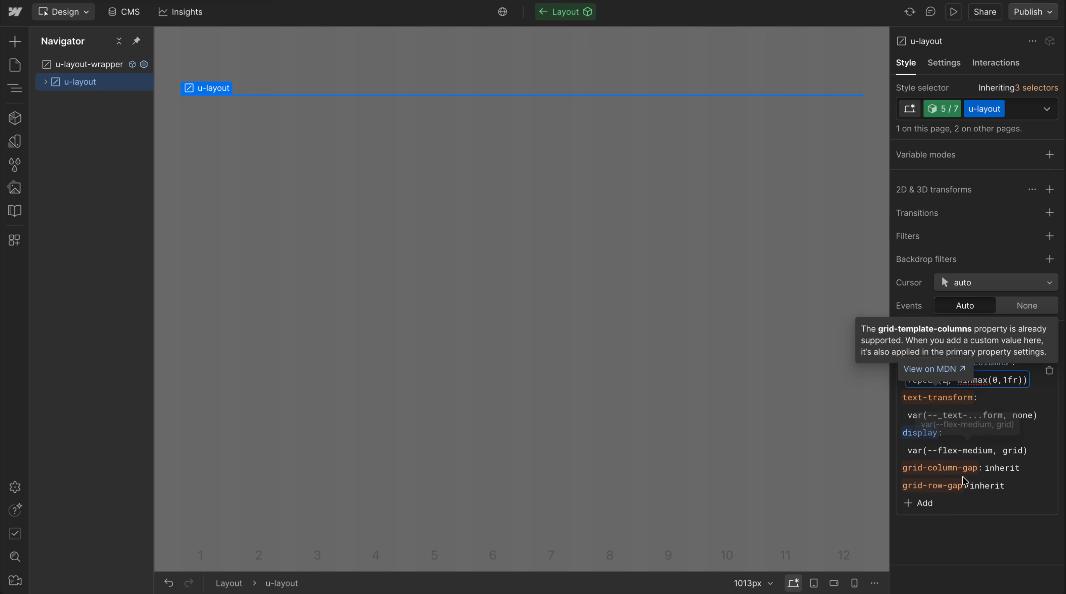
key(BackSpace)
text(21)
key(BackSpace)
key(BackSpace)
text(12)
key(Return)
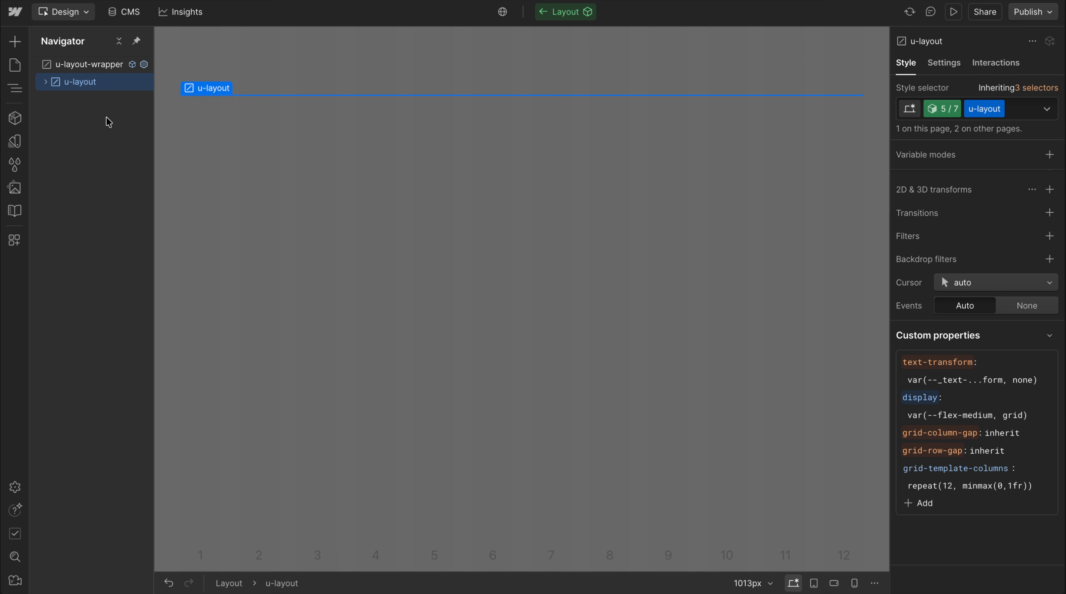
In the 5 / 7 variant, add a grid-column property of span 5 to Column 1
click(45, 83)
click(93, 99)
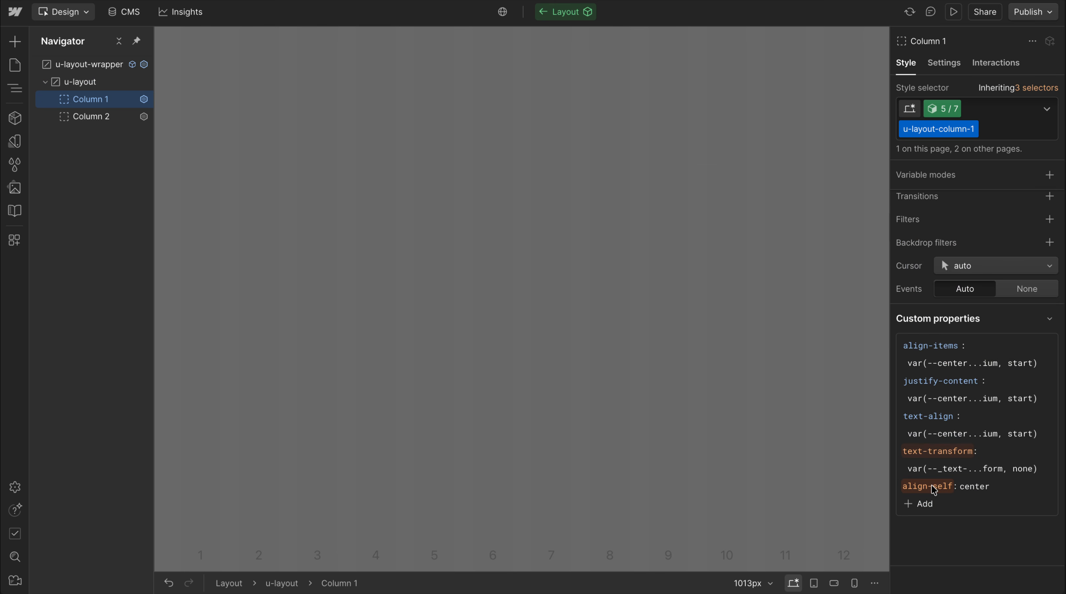
click(922, 504)
text(grid-col)
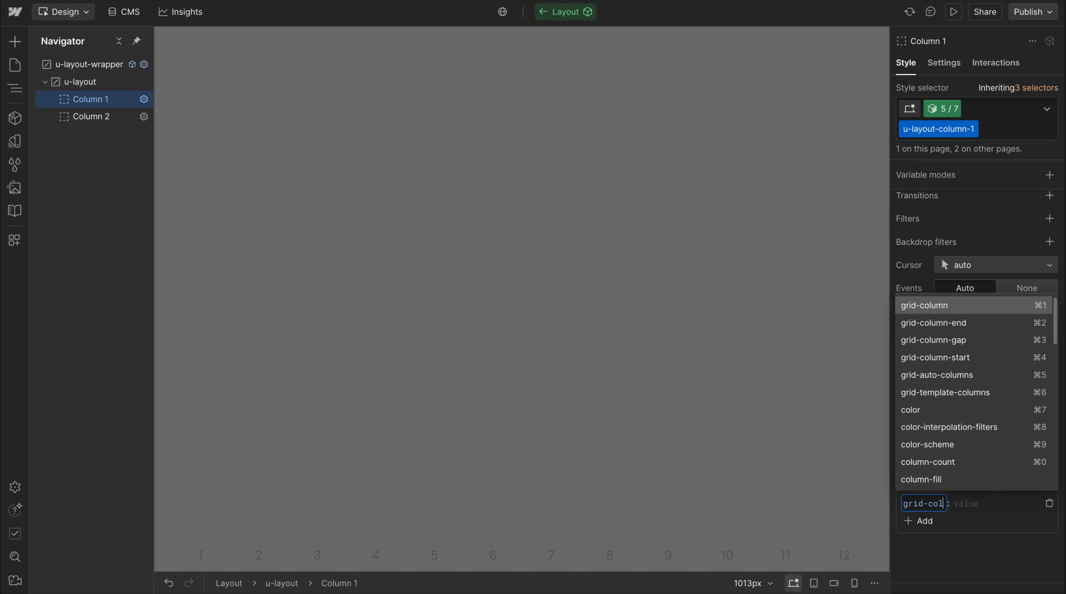
click(945, 307)
text(sp)
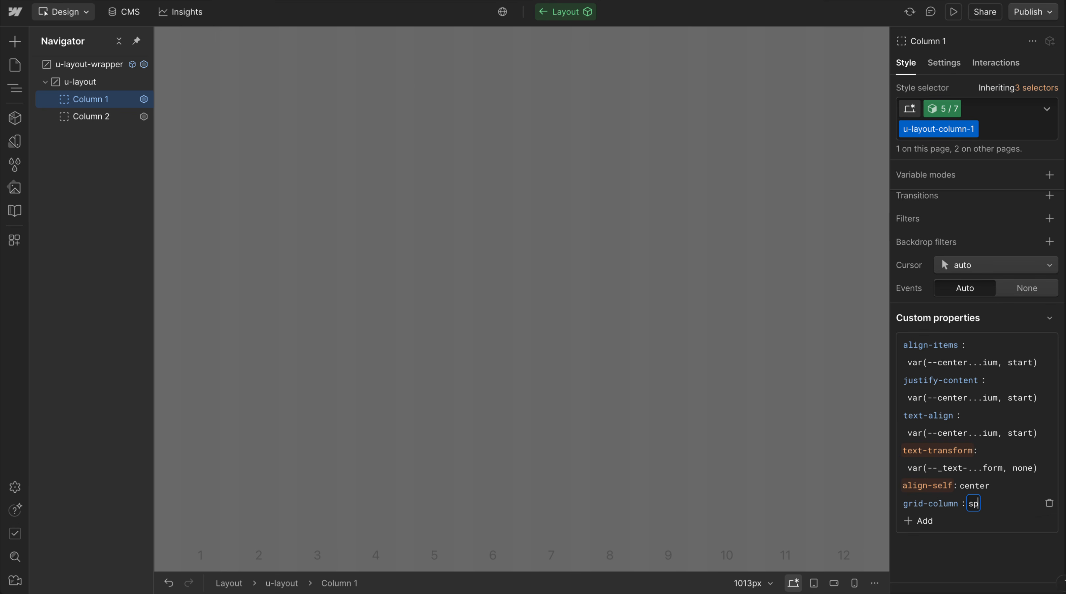
text(an 5)
key(Return)
Add a grid-column property of span 7 to Column 2 in the same variant
click(72, 116)
click(920, 504)
text(grid-column)
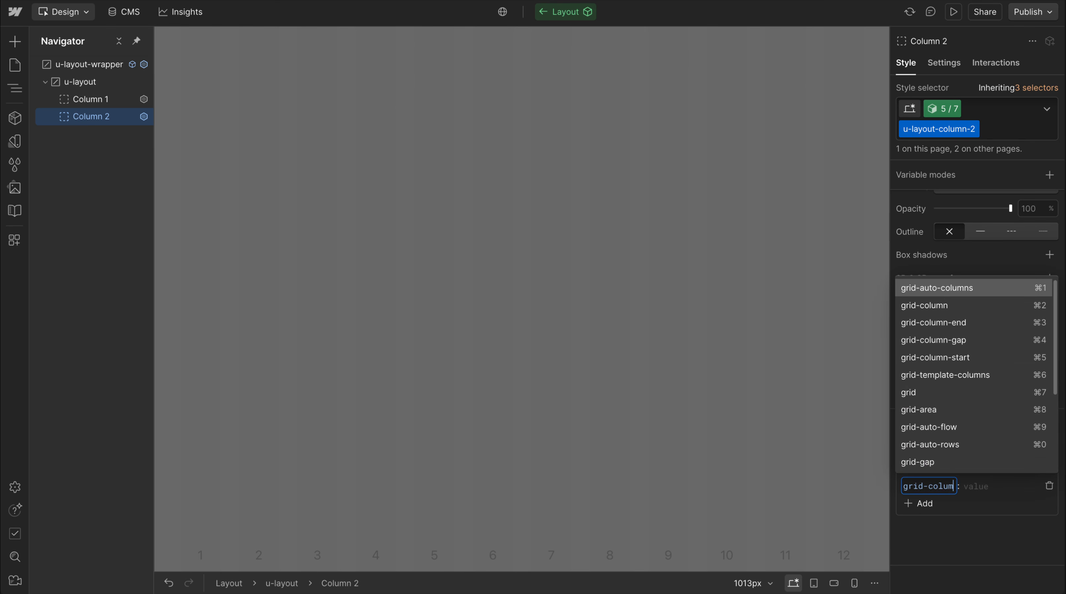
click(944, 305)
text(span 7)
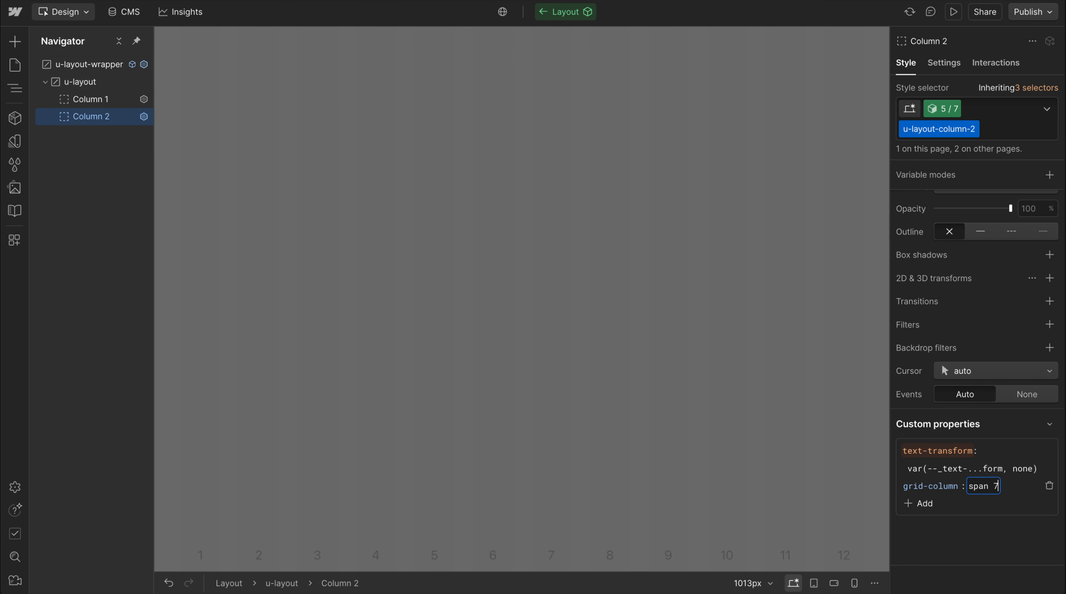
key(Return)
scroll(1009, 462, up, 10)
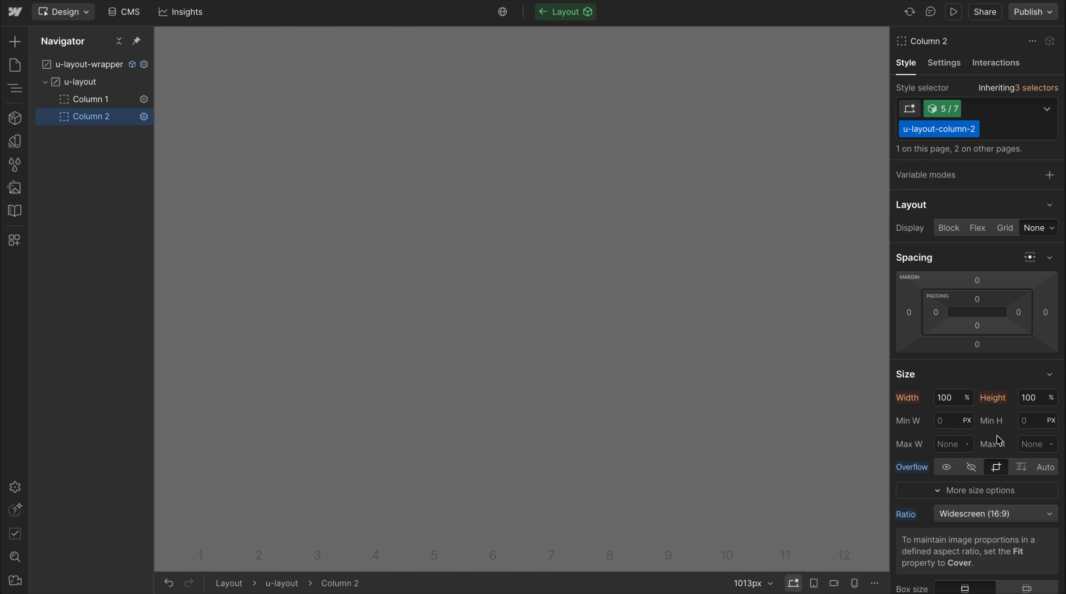
Return to the Home page and set the Layout component's variant to 5 / 7
click(576, 273)
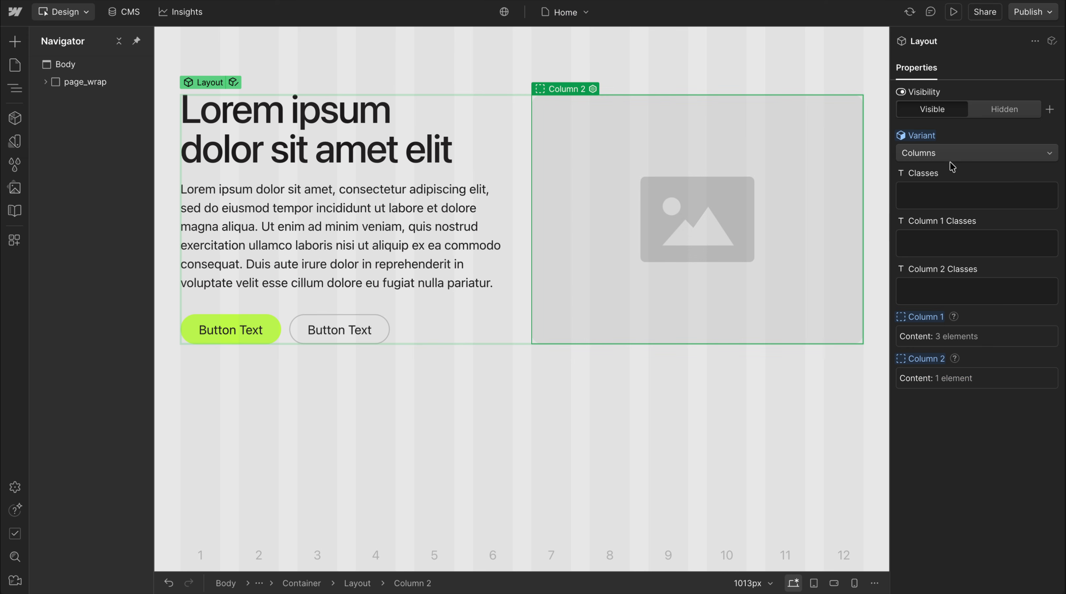
click(945, 148)
click(944, 186)
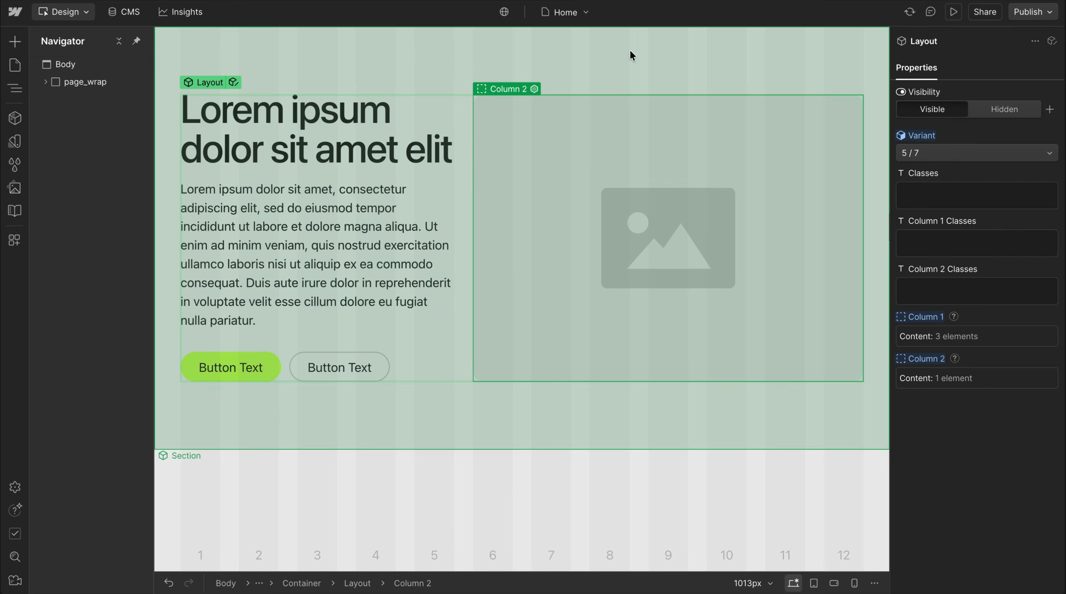
click(466, 158)
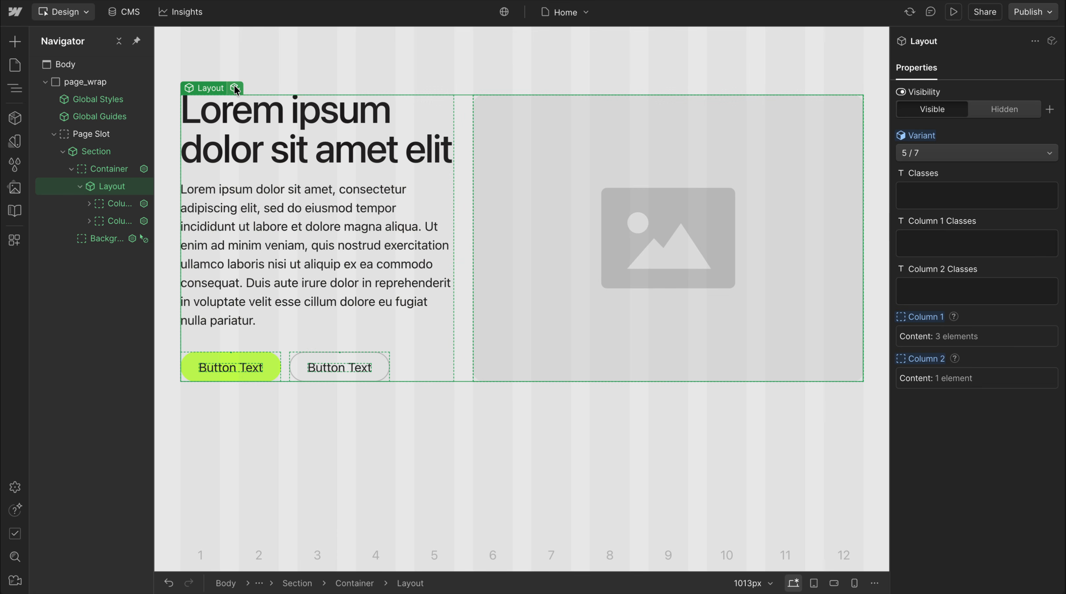
Inside the Layout component, examine the custom properties of Column 1 and the display value of u-layout
click(235, 88)
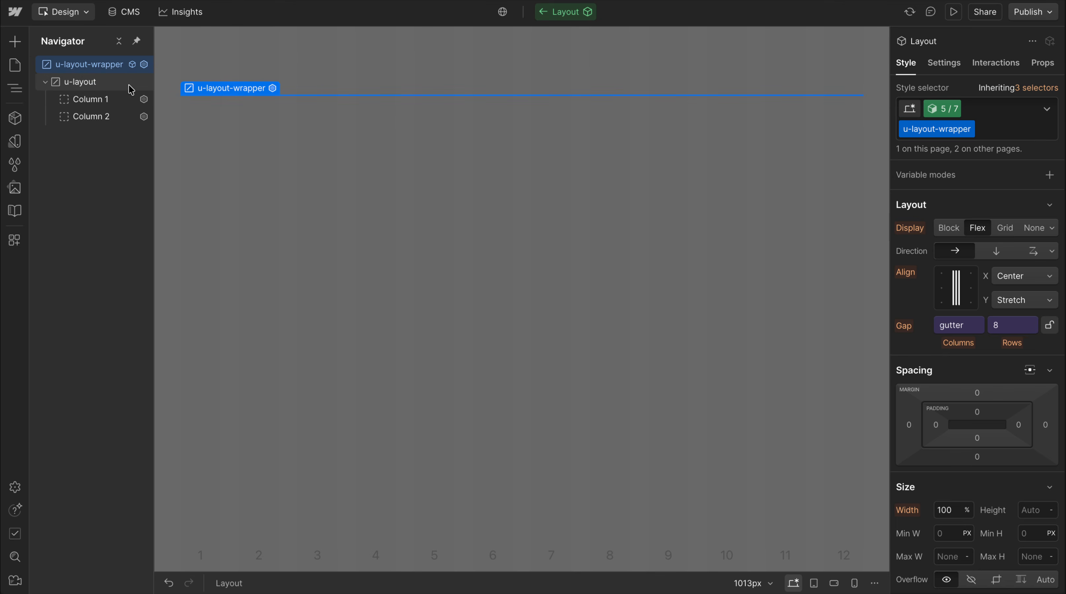
click(91, 99)
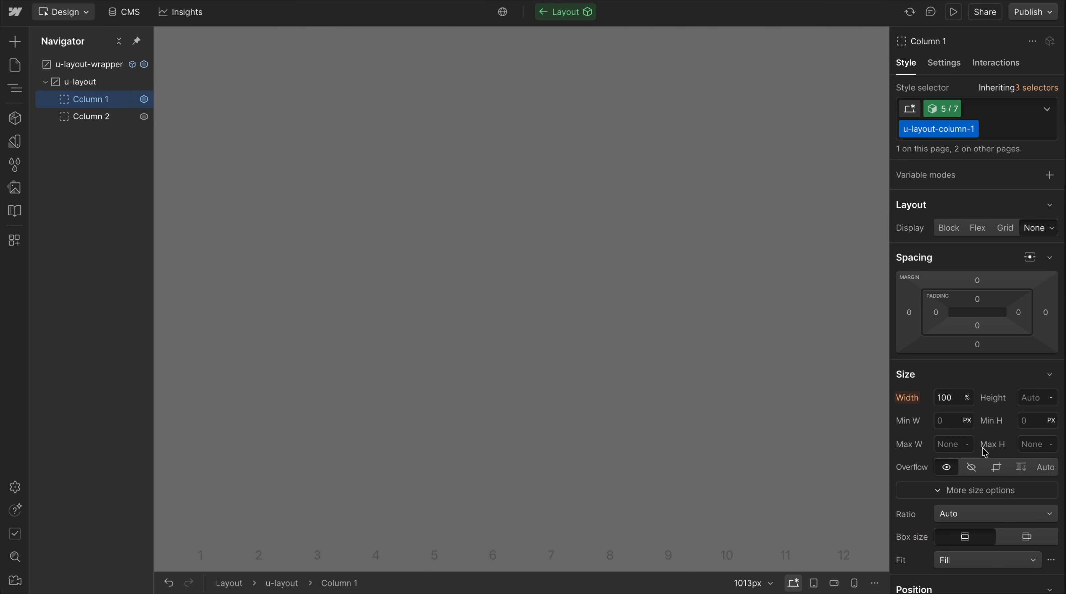
scroll(945, 500, down, 15)
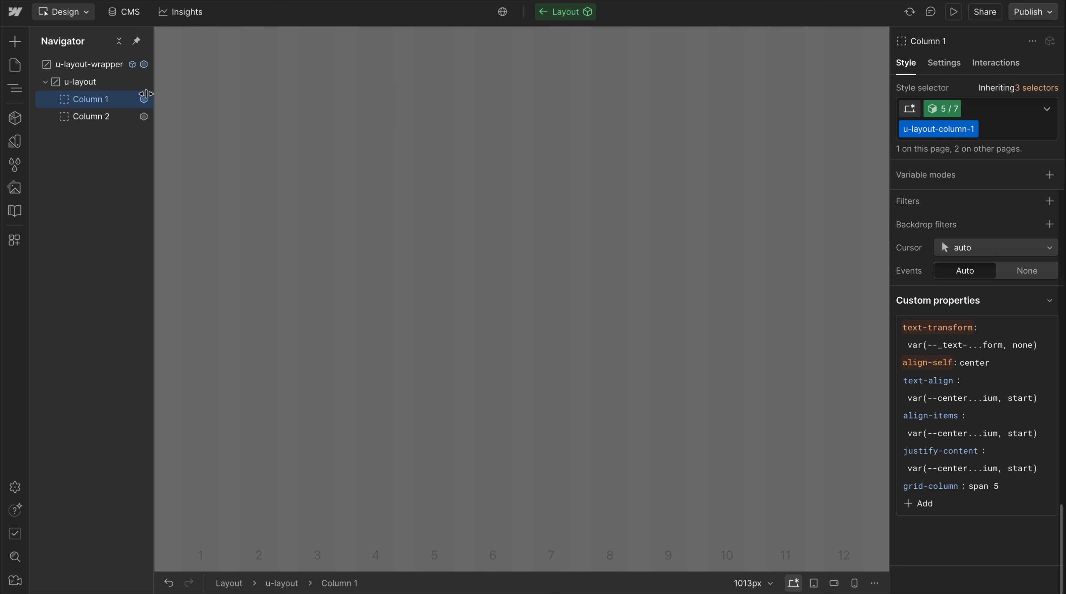
click(83, 80)
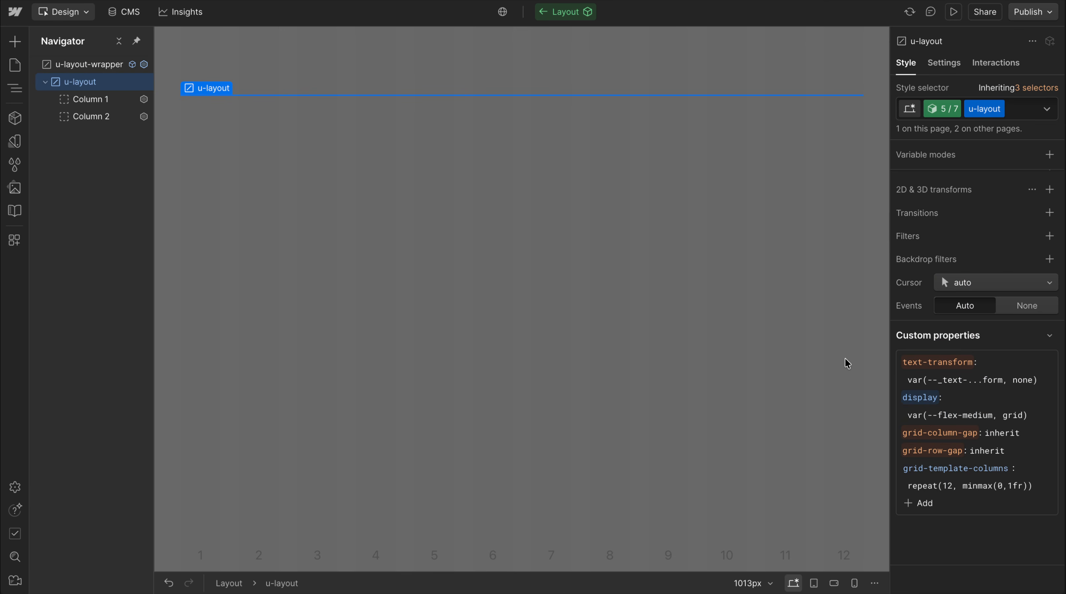
scroll(957, 268, up, 15)
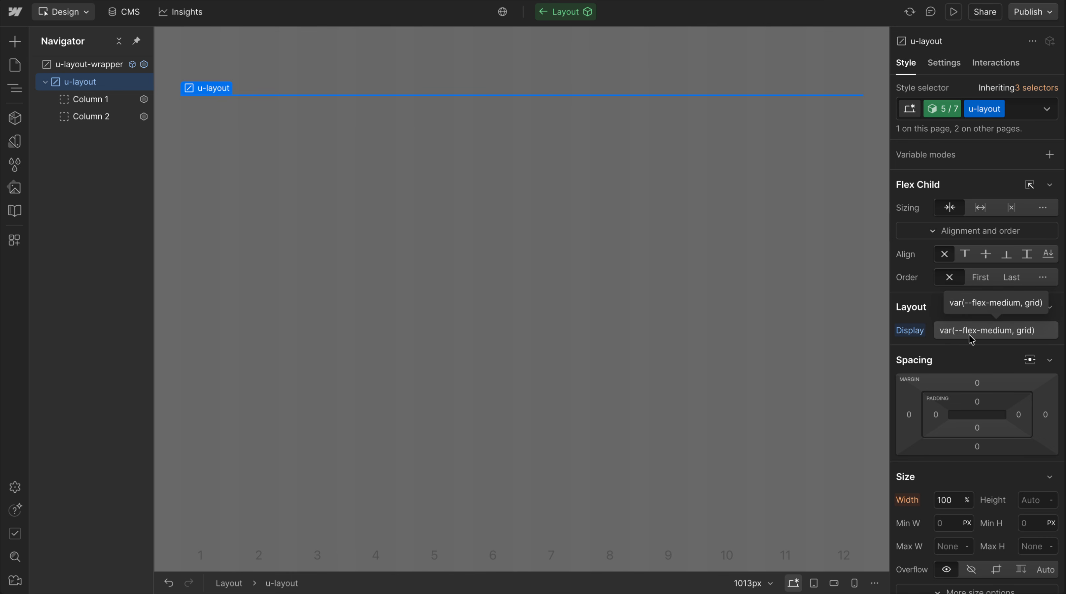
Try small, xsmall and none in the variable name of u-layout's display value, and restore it to var(--flex-medium, grid)
click(1005, 341)
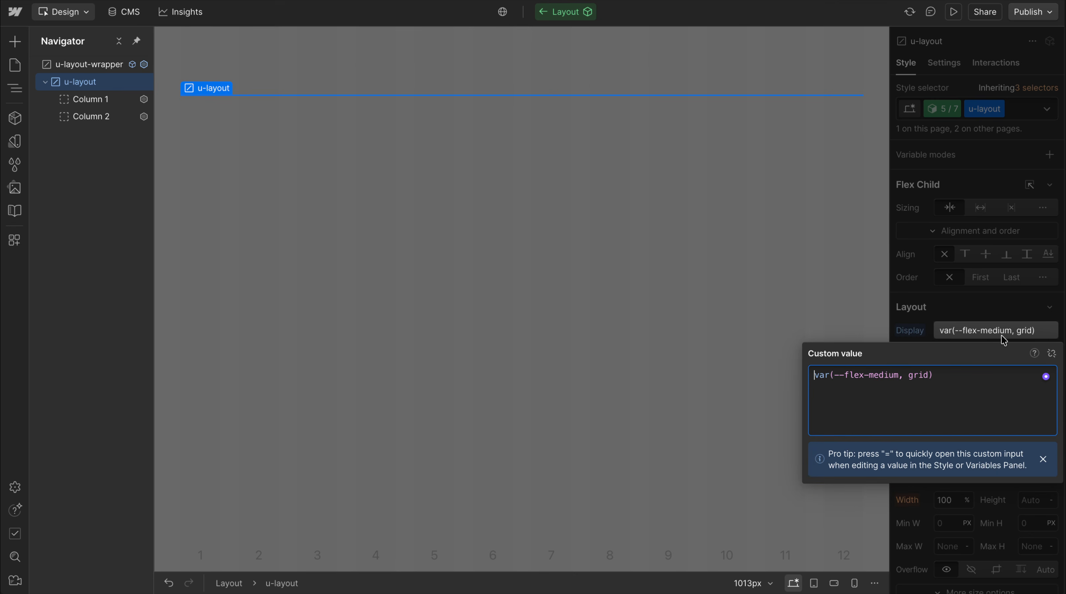
double_click(881, 375)
text(small)
double_click(881, 375)
text(xsmall)
double_click(881, 375)
text(medium)
double_click(855, 375)
text(none)
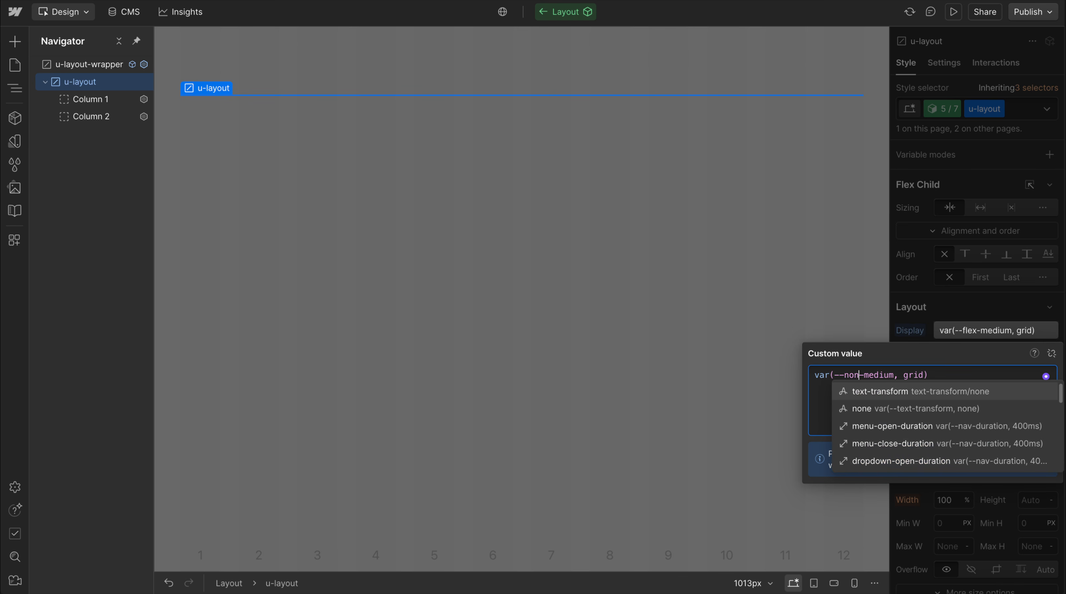
double_click(854, 375)
text(flex)
click(965, 270)
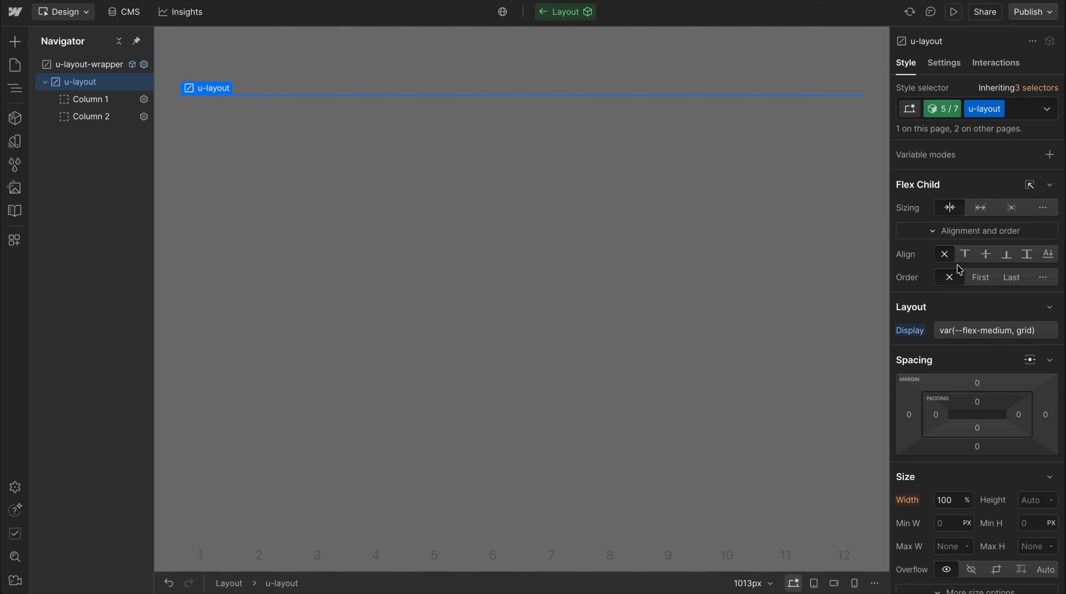
Open the Lumos CSS v2.2.1 embed inside Global Styles and examine the responsive variables in its container queries
double_click(340, 182)
click(143, 100)
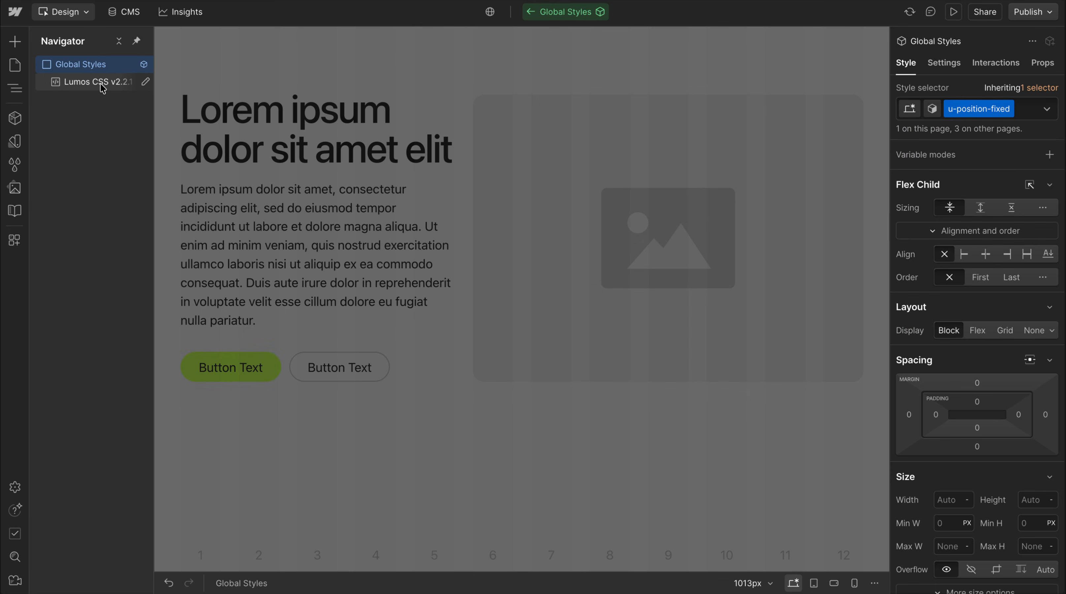
double_click(101, 82)
scroll(370, 374, up, 6)
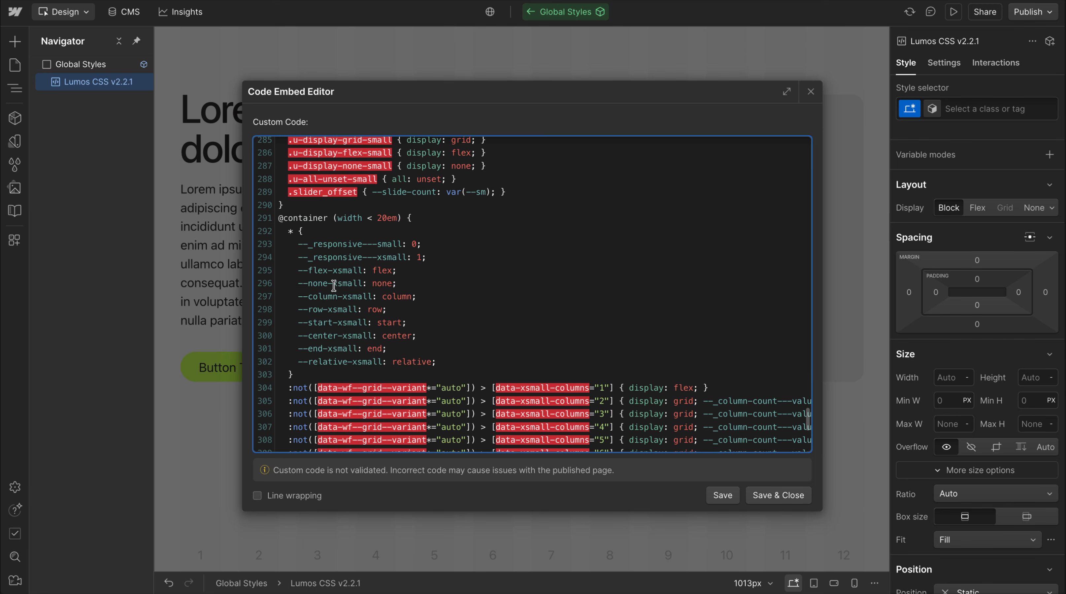
scroll(334, 286, up, 3)
drag(291, 212, 425, 288)
scroll(424, 285, down, 3)
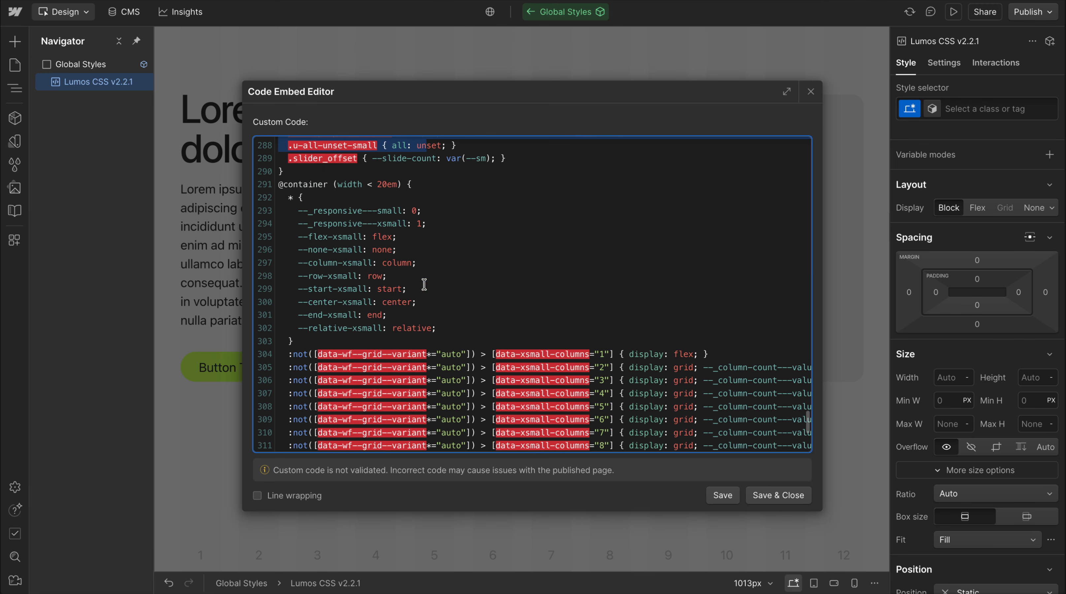
drag(322, 227, 397, 291)
click(398, 291)
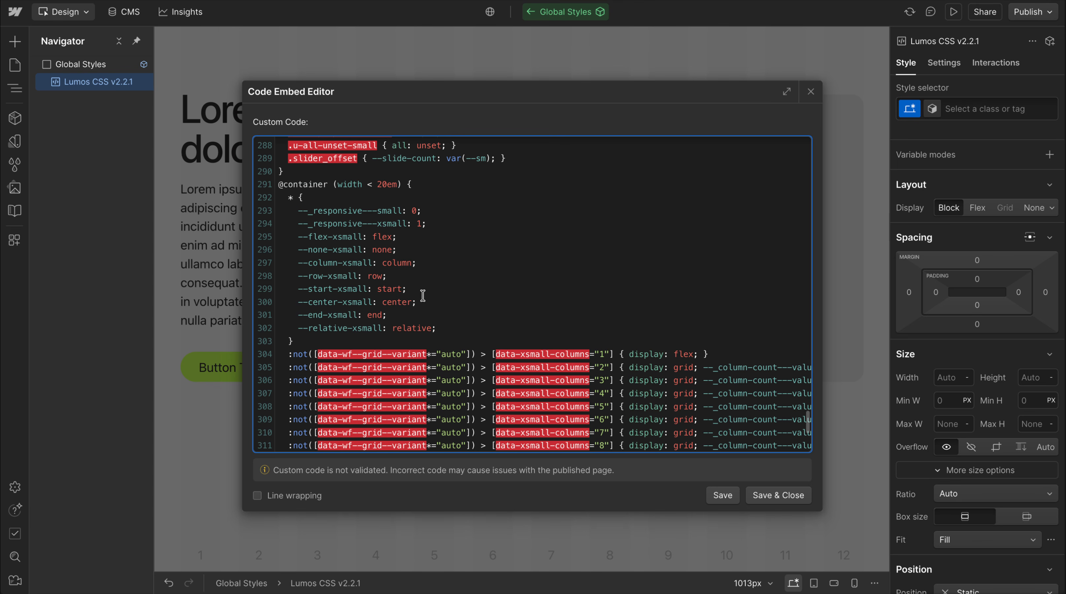
Review the xsmall variables from flex to relative in the 20em container query and close the code editor without changes
double_click(312, 236)
double_click(318, 250)
click(354, 250)
double_click(320, 261)
click(321, 271)
double_click(321, 293)
double_click(322, 303)
double_click(320, 315)
double_click(339, 329)
click(811, 92)
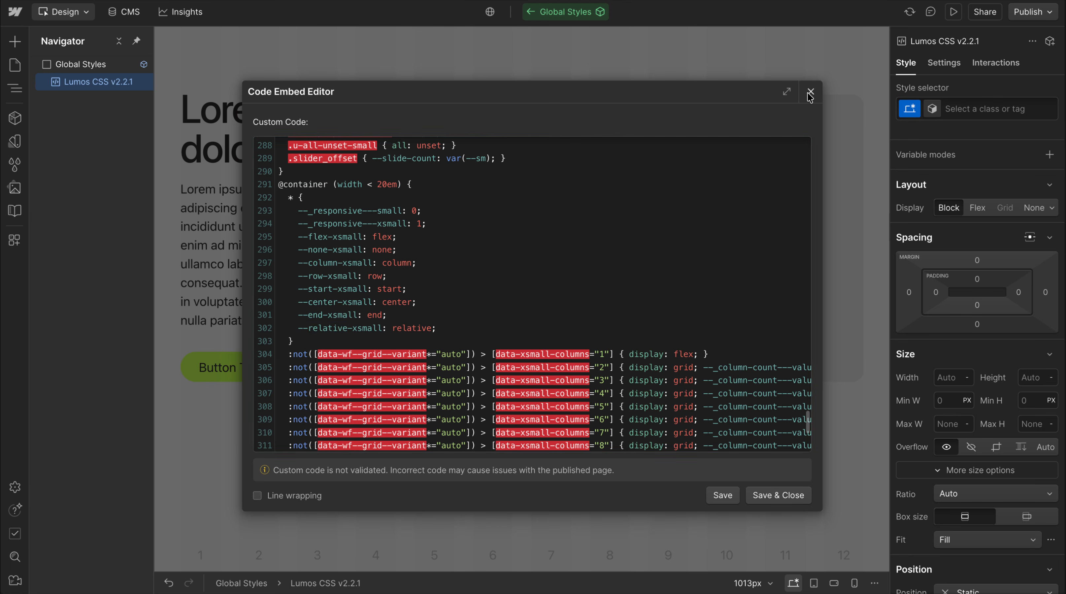
Leave Global Styles, reopen the Layout component for editing and select its Column 1
double_click(435, 212)
click(446, 164)
click(455, 167)
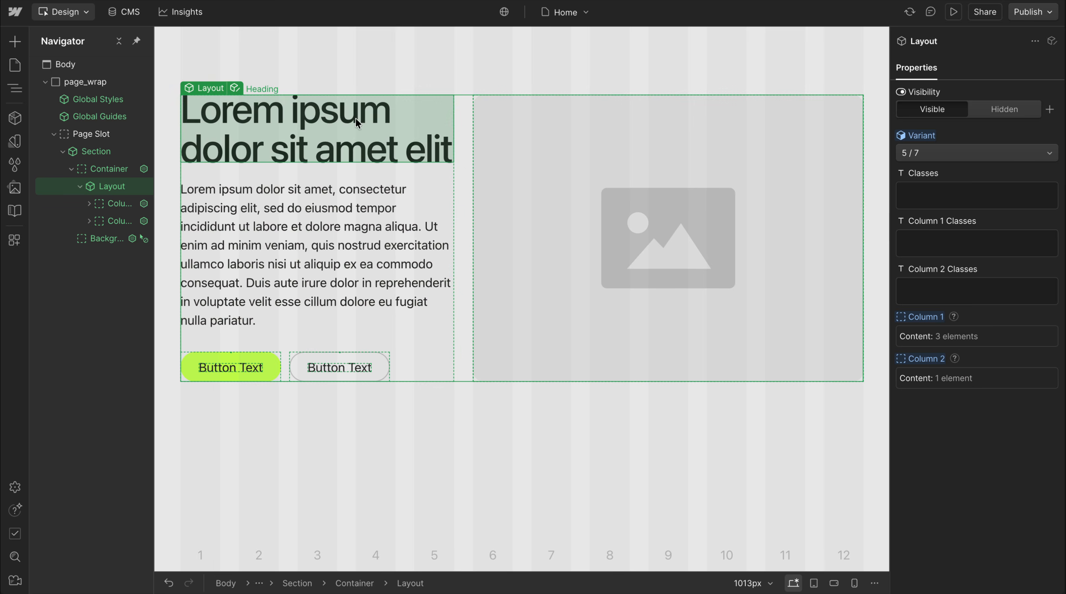
click(234, 88)
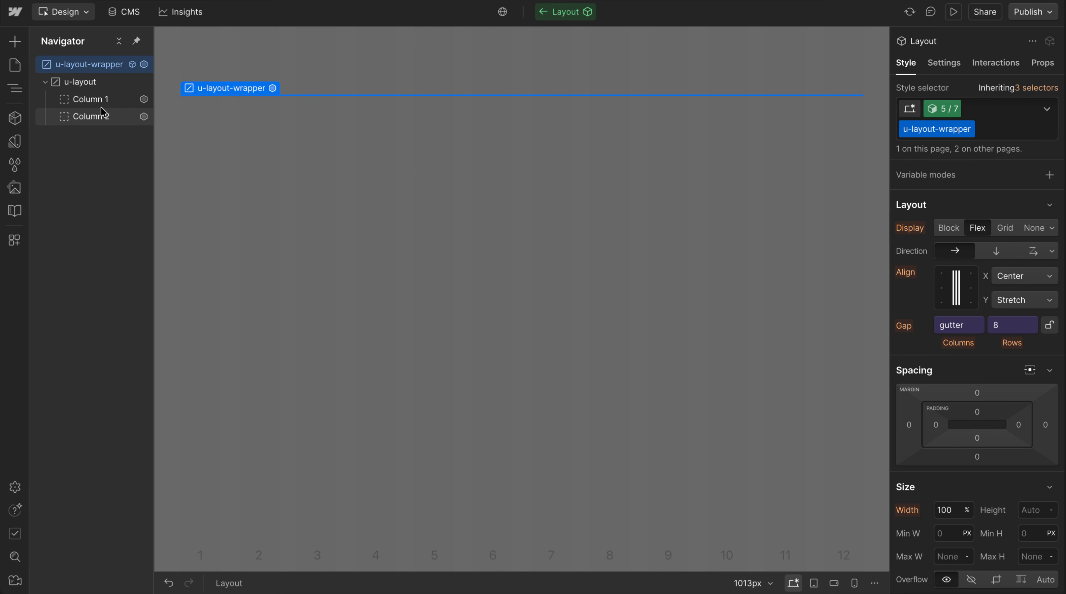
click(85, 98)
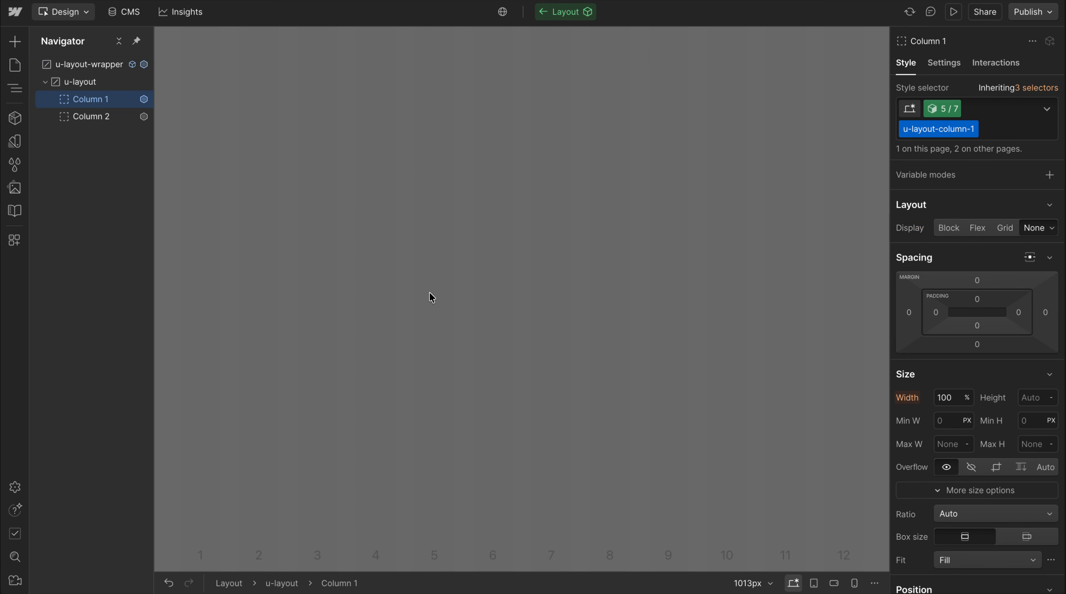
click(104, 82)
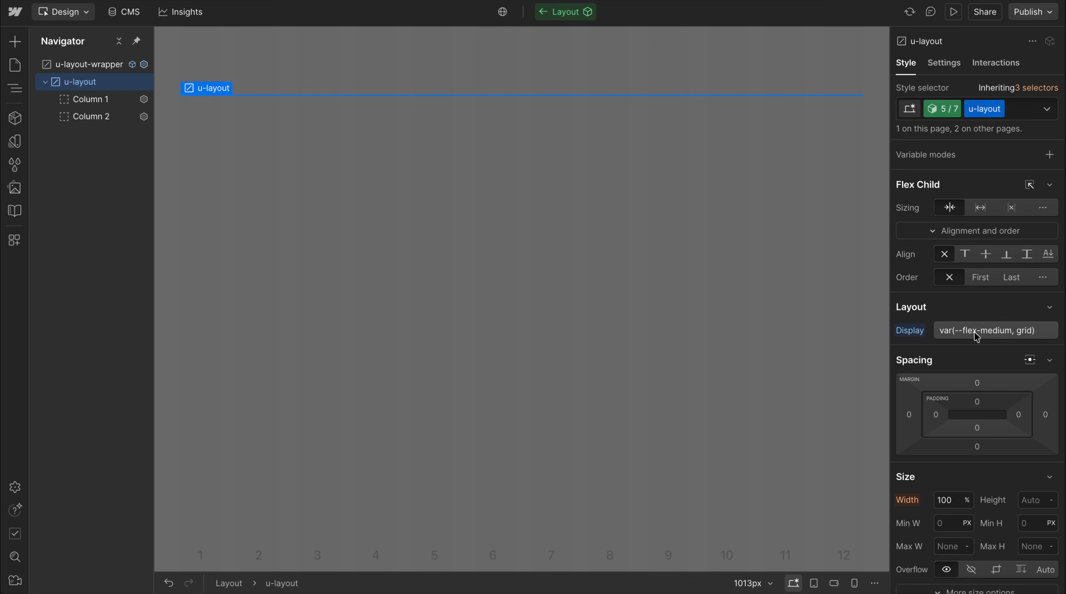
click(107, 98)
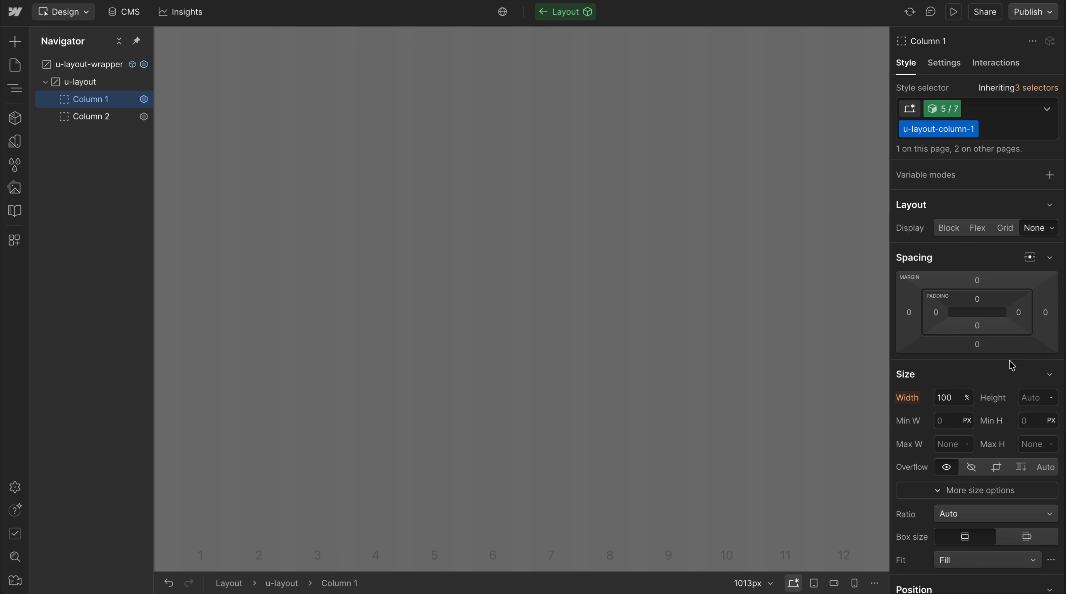
Enter calc(5rem * large) as Column 1's custom top padding, using the large variable with value 1
click(978, 300)
key(equal)
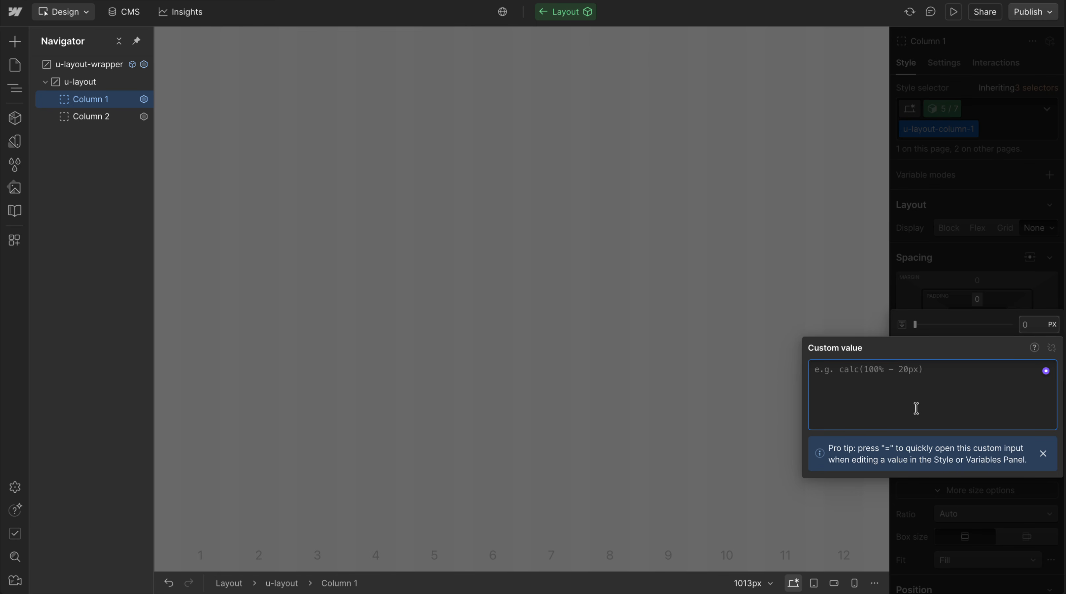
text(cal)
key(Return)
key(Return)
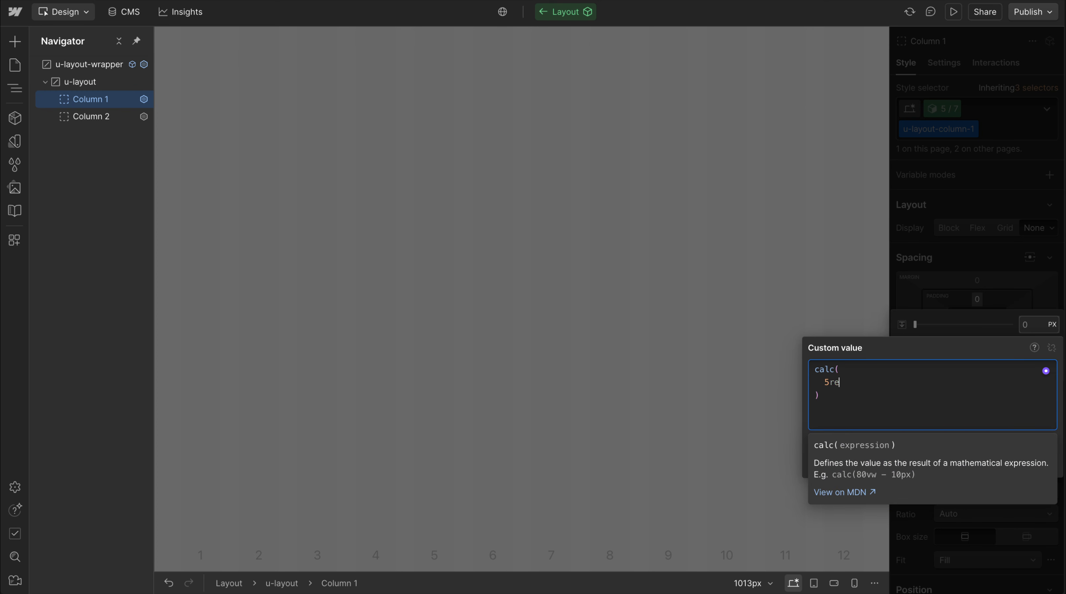
text(5rem * larg)
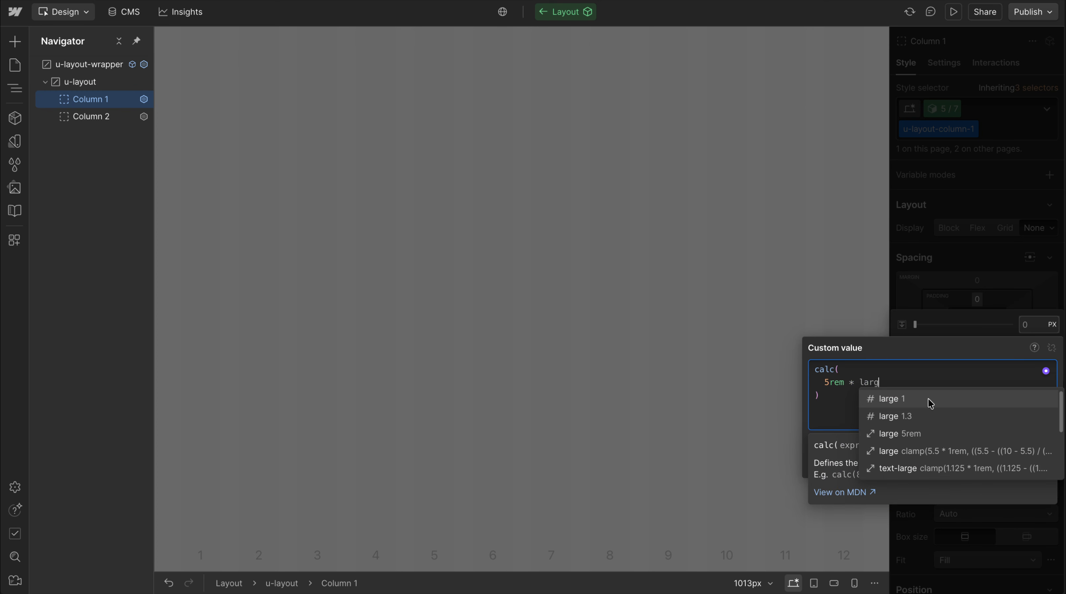
click(893, 400)
Examine the Responsive variable group behind the large variable in the padding formula and close the variable list
click(876, 383)
scroll(928, 361, down, 1)
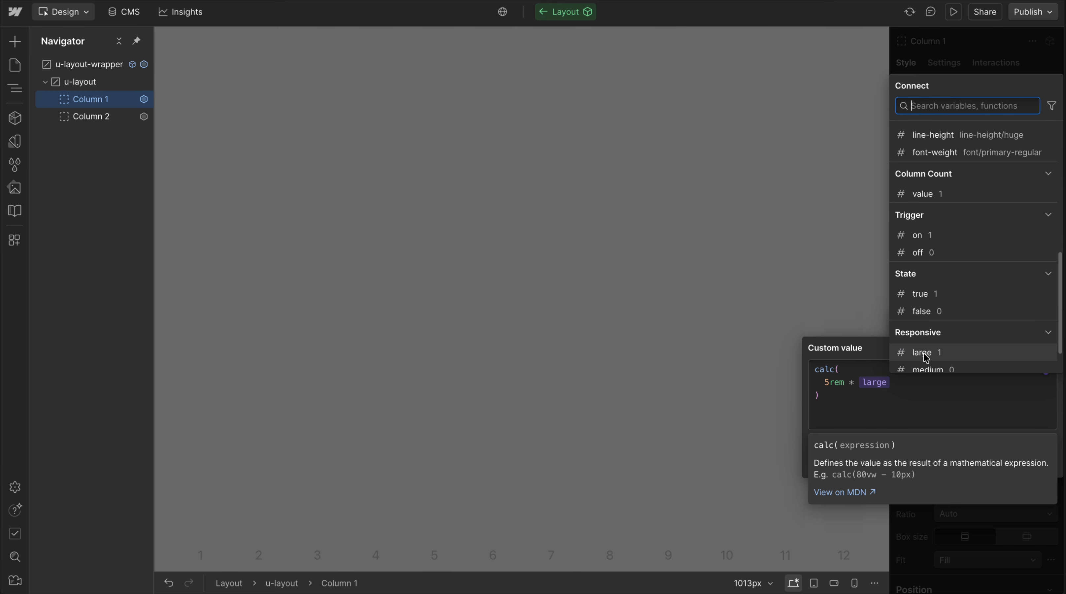
click(855, 377)
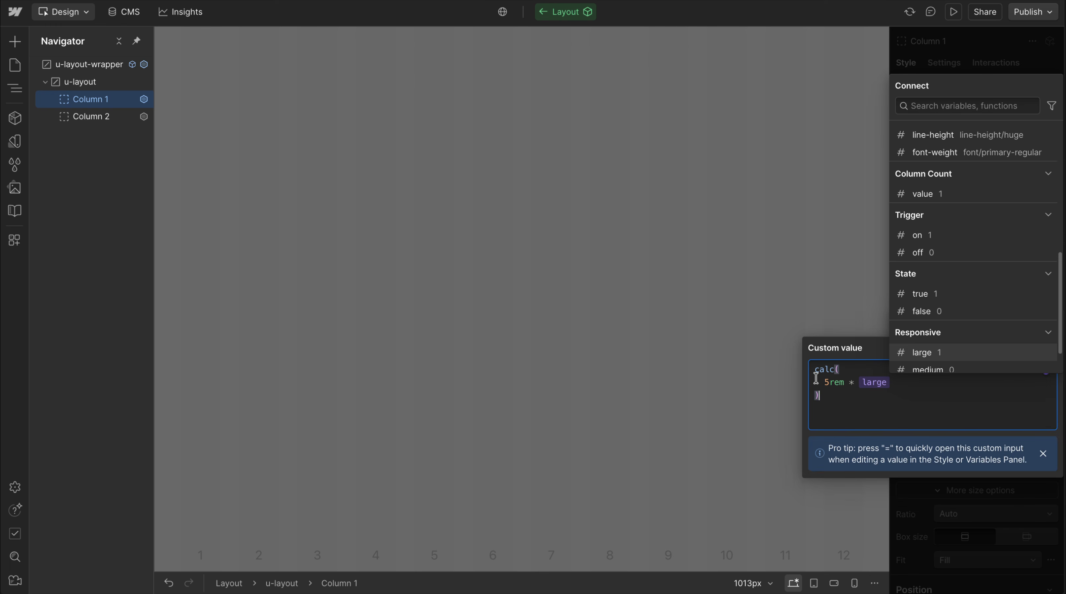
click(850, 394)
click(974, 517)
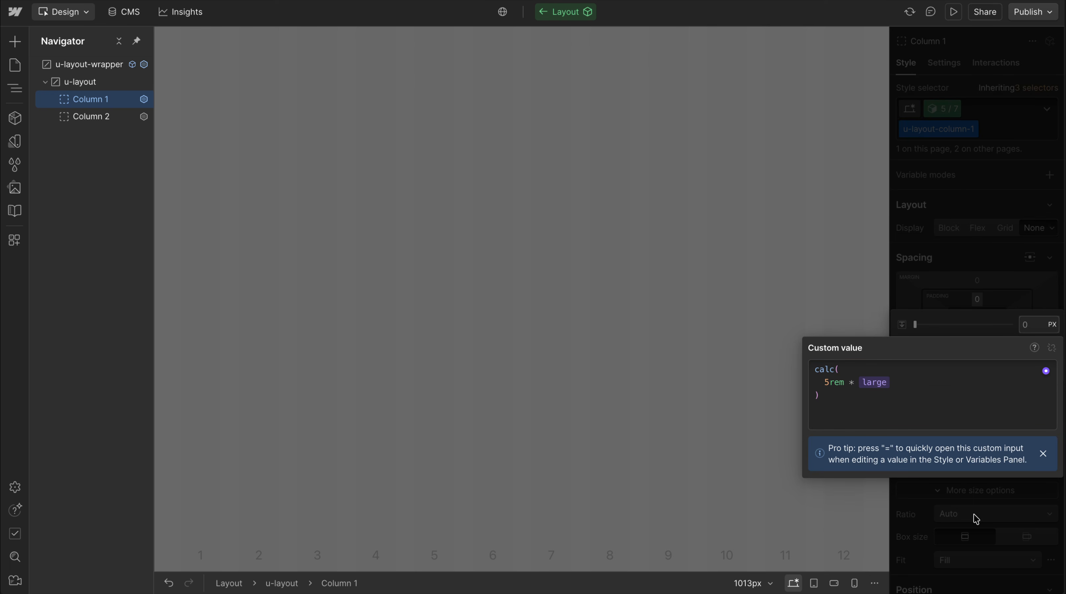
Replace 5rem in Column 1's top padding formula with the space variable 8, keeping the multiplication by large
double_click(842, 381)
text(space)
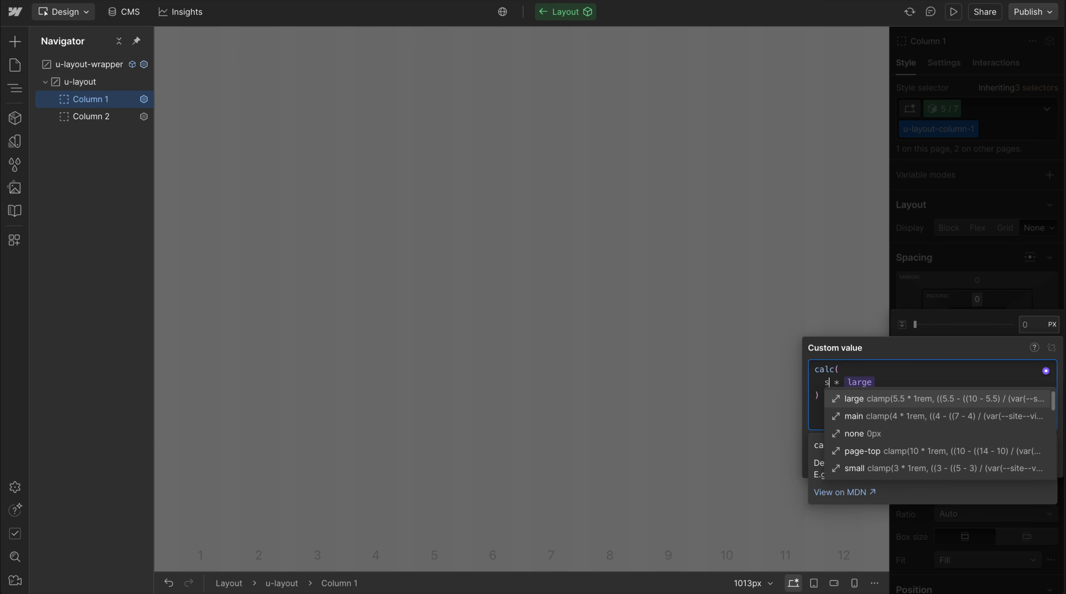
scroll(855, 455, down, 1)
click(857, 454)
click(844, 409)
Copy Column 1's top padding formula and apply it as the custom bottom padding
key(super+a)
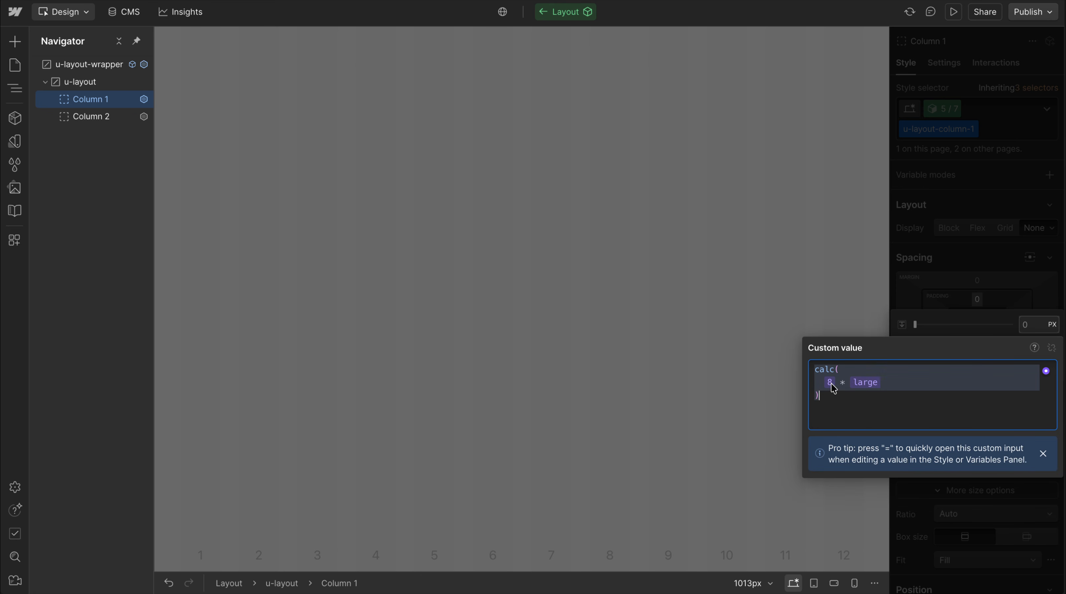
click(974, 279)
click(993, 288)
click(976, 326)
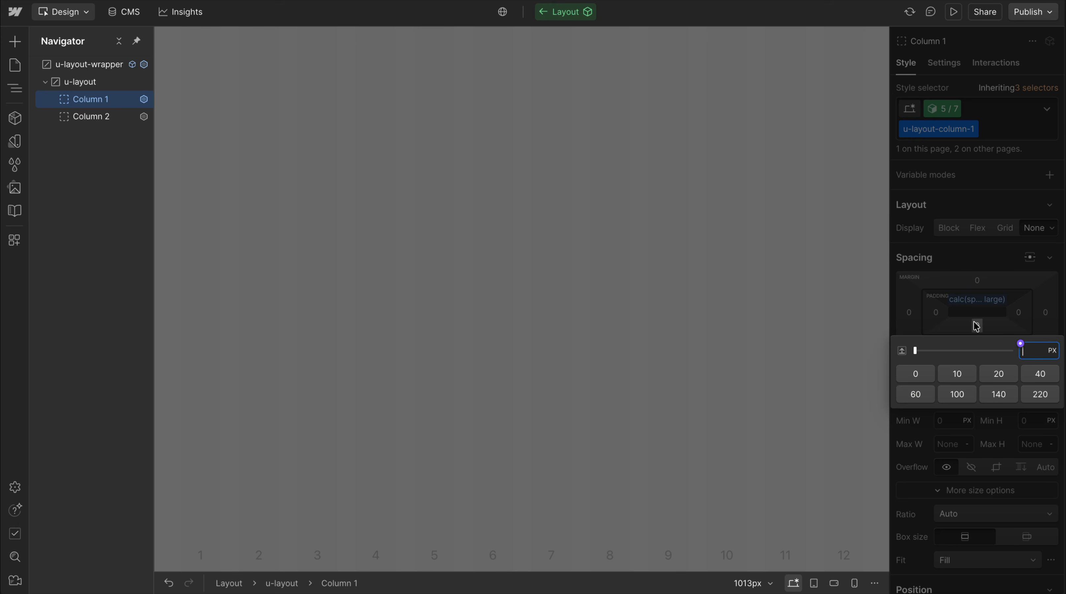
key(=)
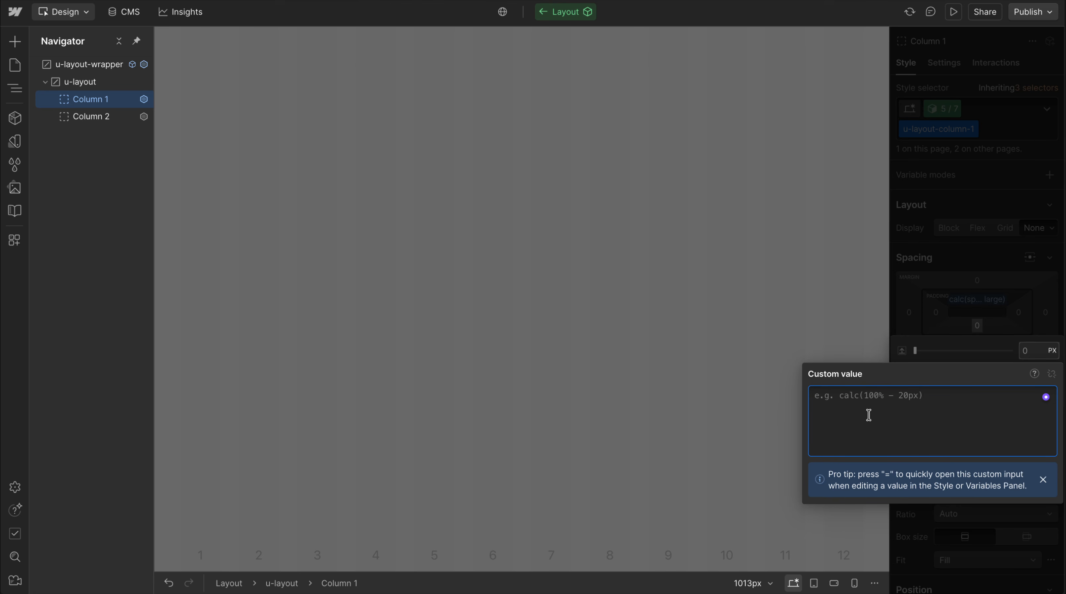
text(calc(space/8 * large))
click(987, 280)
click(986, 271)
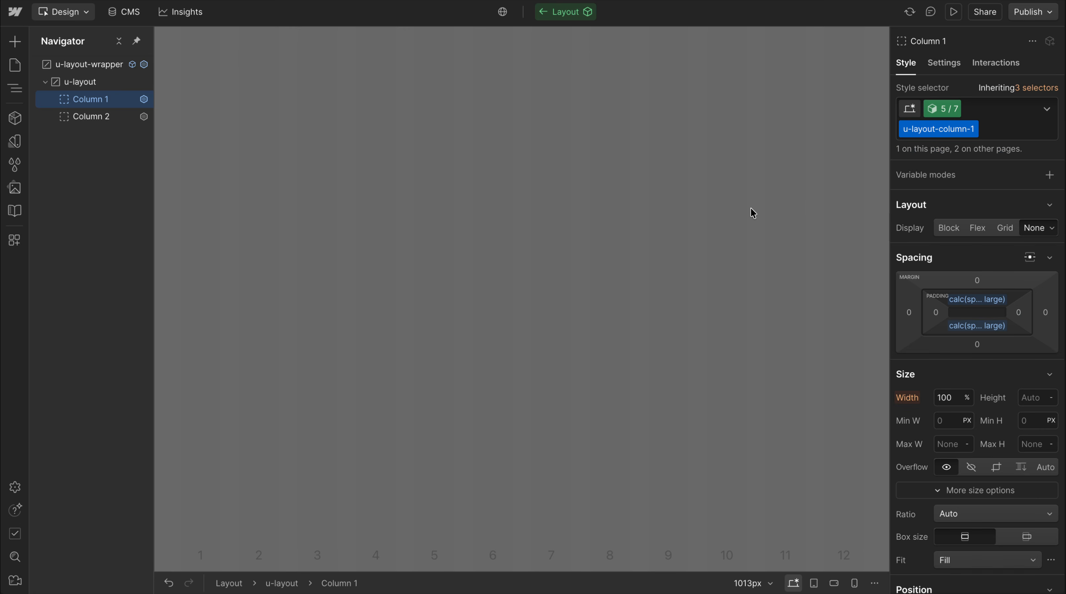
Leave the Layout component and compare the section at the tablet and desktop breakpoints
double_click(751, 214)
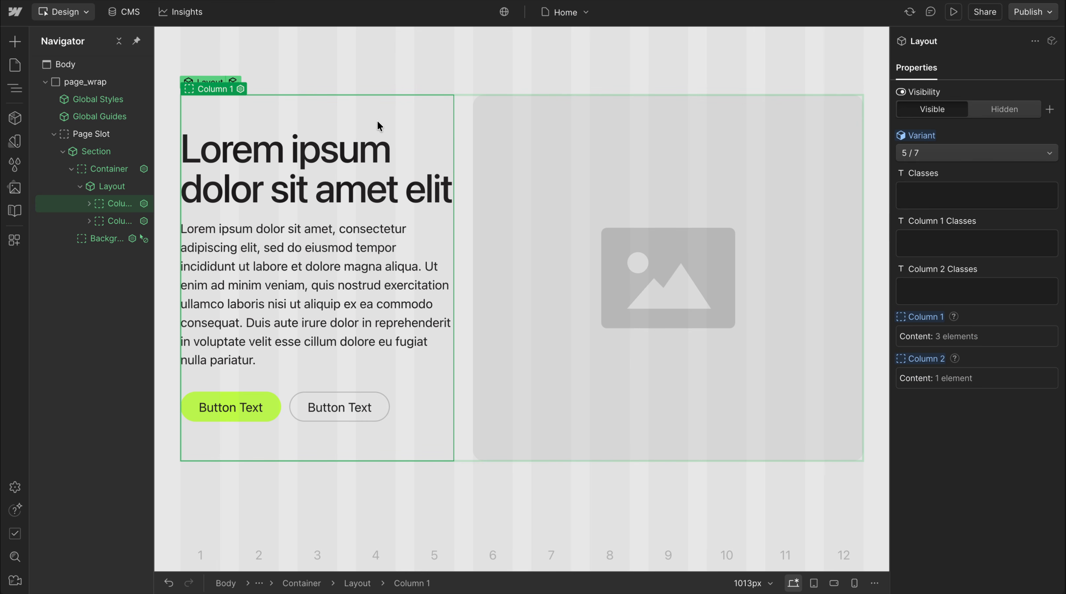
key(shift+2)
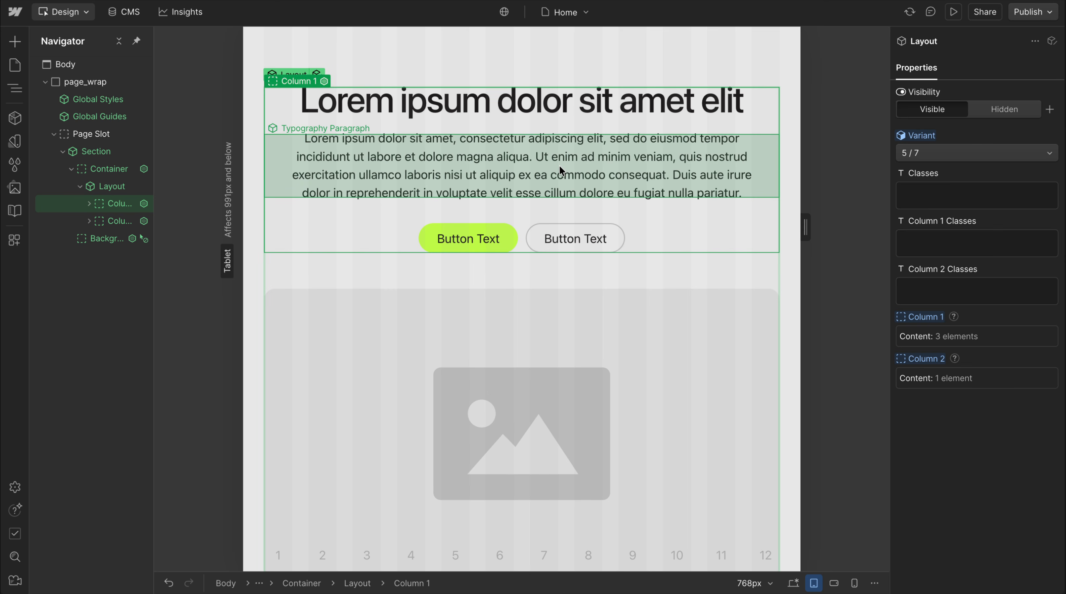
key(shift+1)
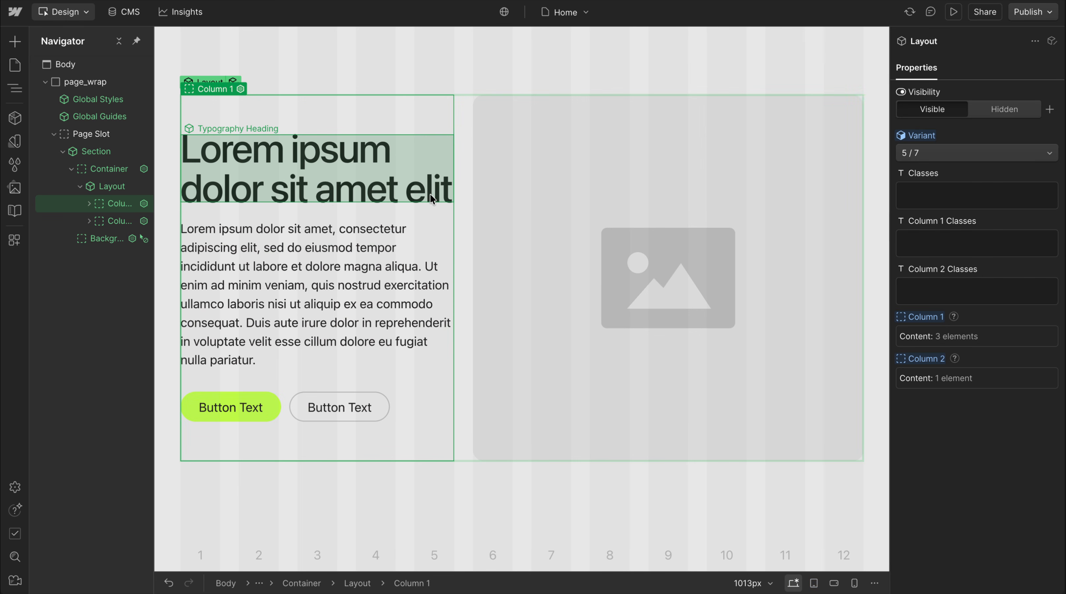
Reopen the Layout component, check Column 1's text alignment in its typography styles, and return to the page
double_click(234, 80)
click(92, 99)
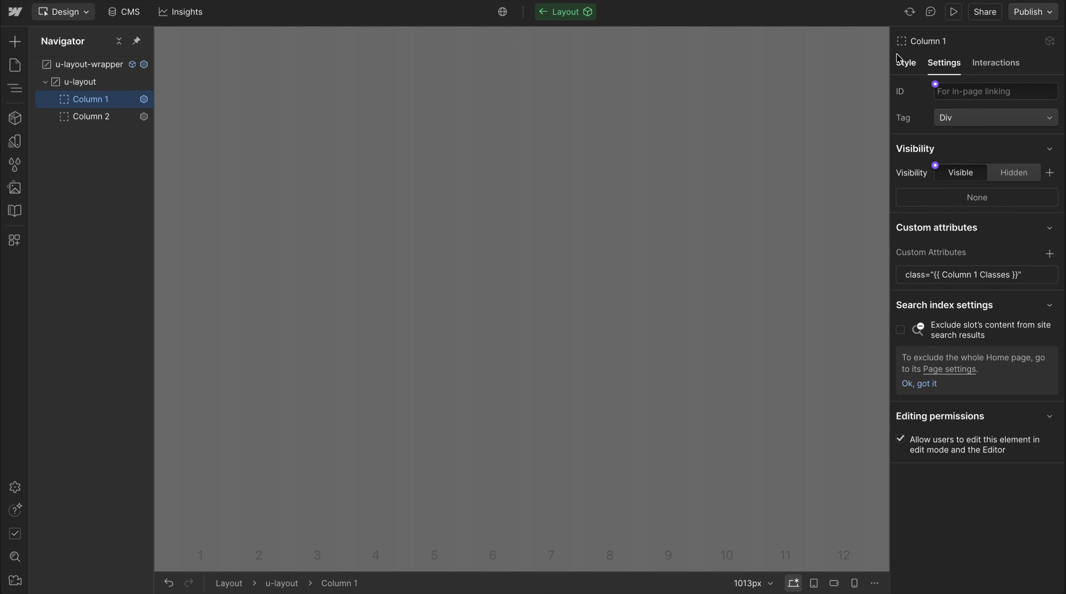
click(906, 62)
scroll(986, 445, down, 3)
scroll(987, 446, down, 6)
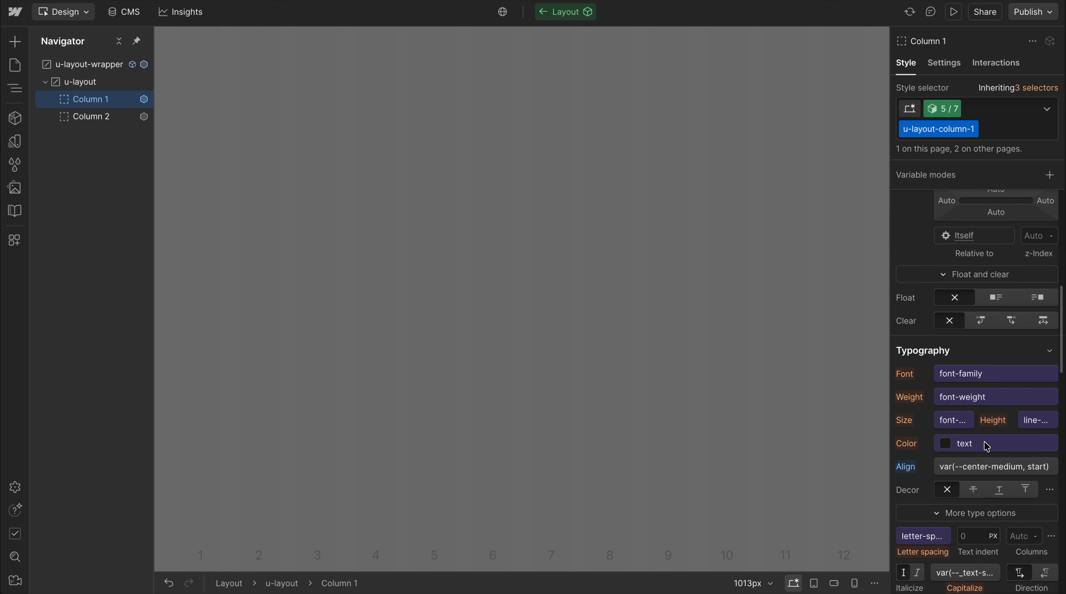
click(574, 392)
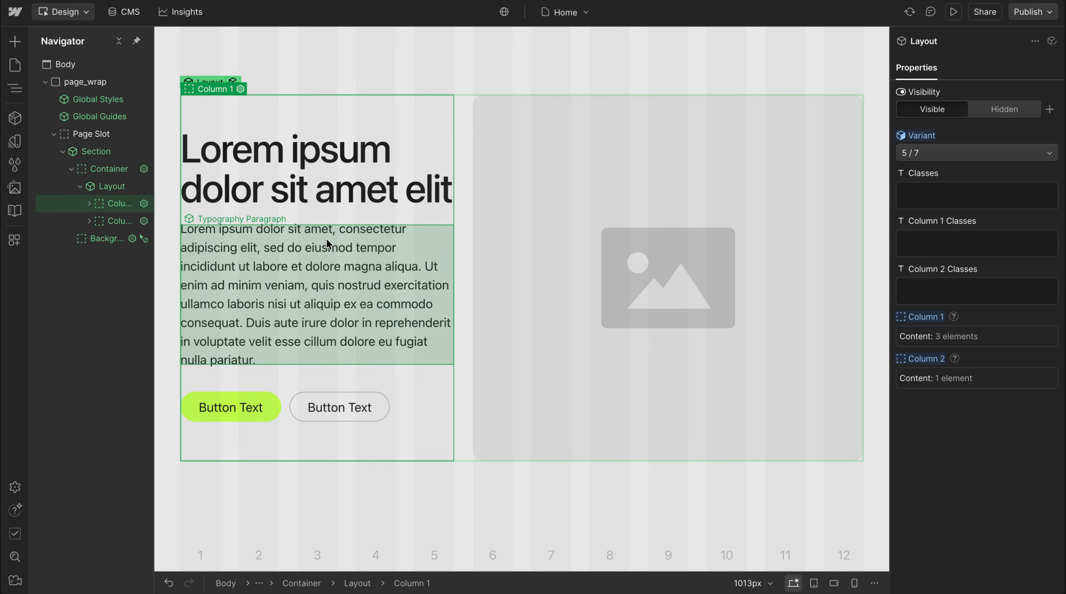
click(16, 143)
click(14, 144)
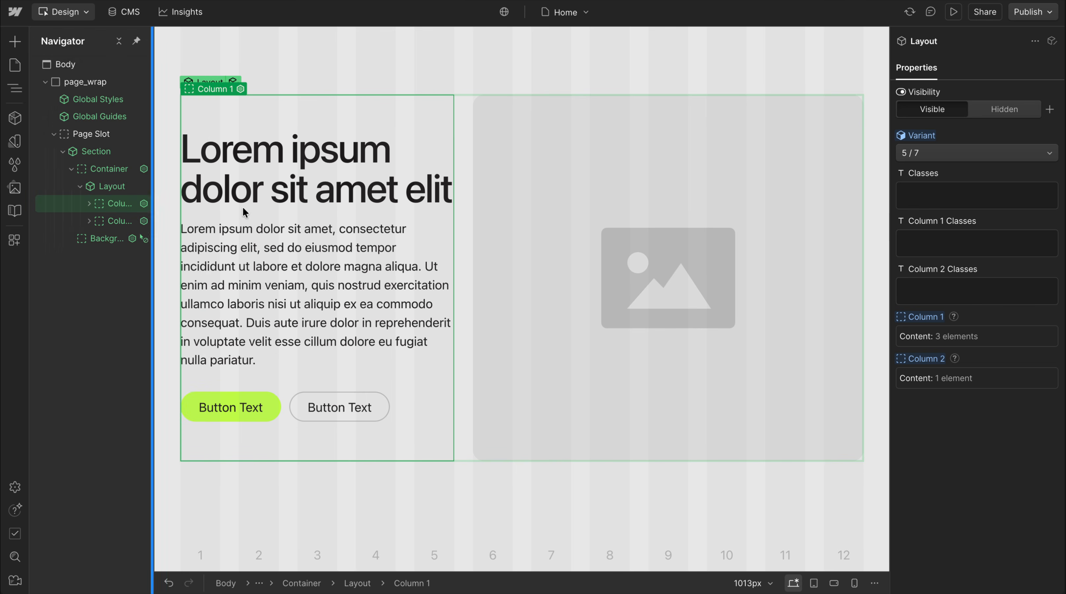
Open the Button Wrapper component, inspect its custom horizontal alignment value, and leave the component unchanged
click(426, 417)
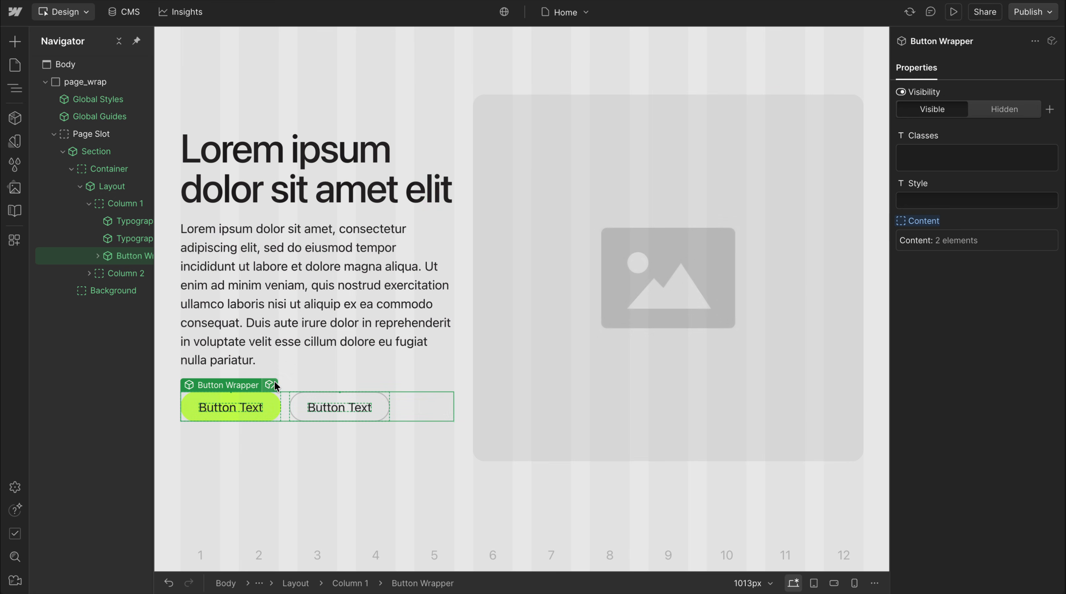
click(269, 385)
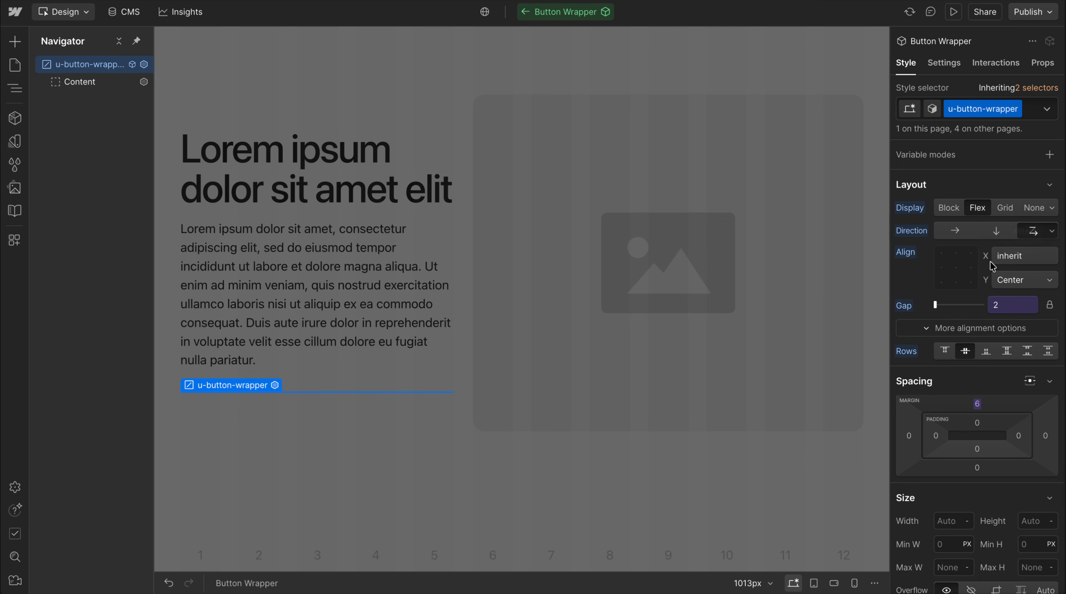
click(1015, 267)
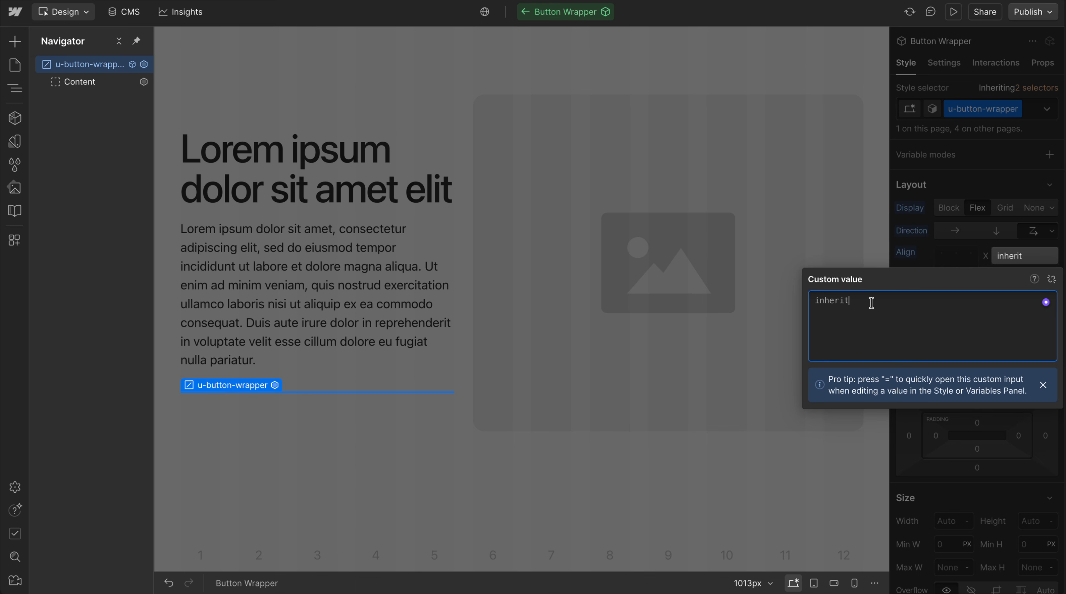
click(900, 249)
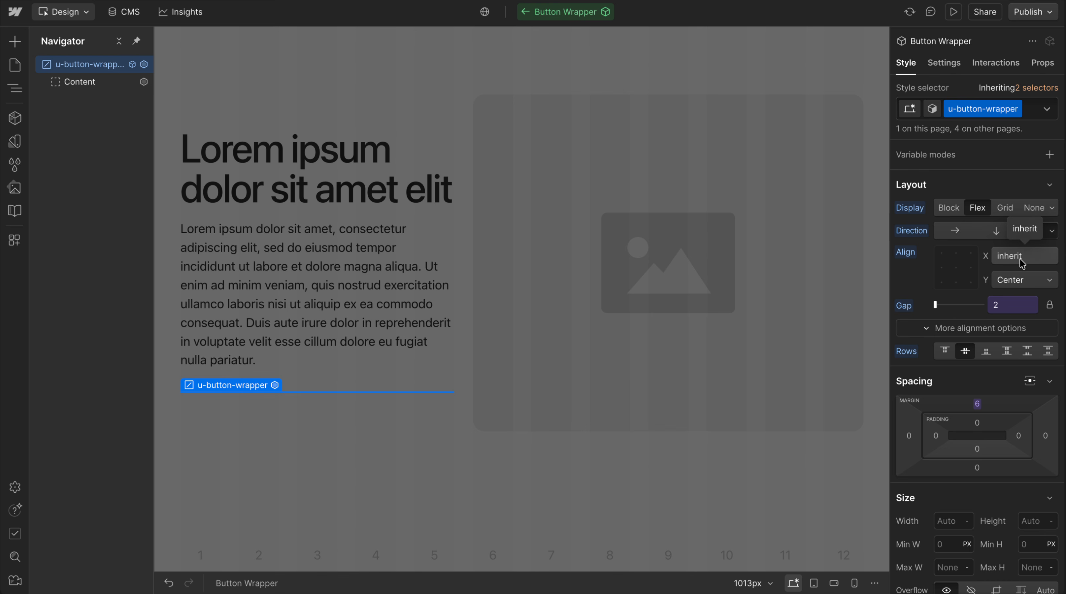
double_click(331, 191)
Open the Typography Heading component, inspect its horizontal flex alignment, and return to the page
click(294, 150)
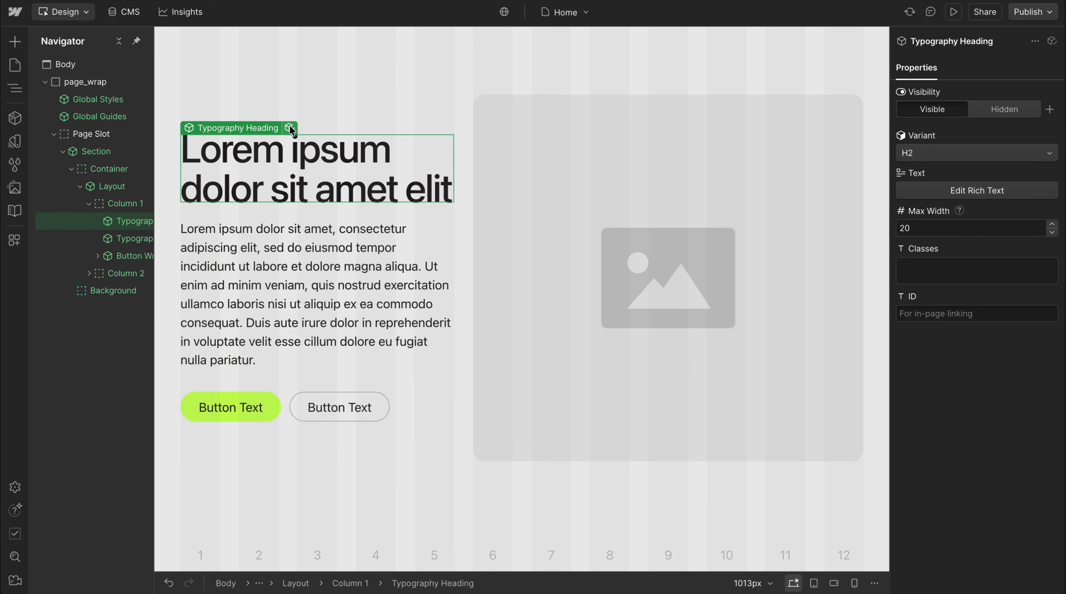
click(290, 129)
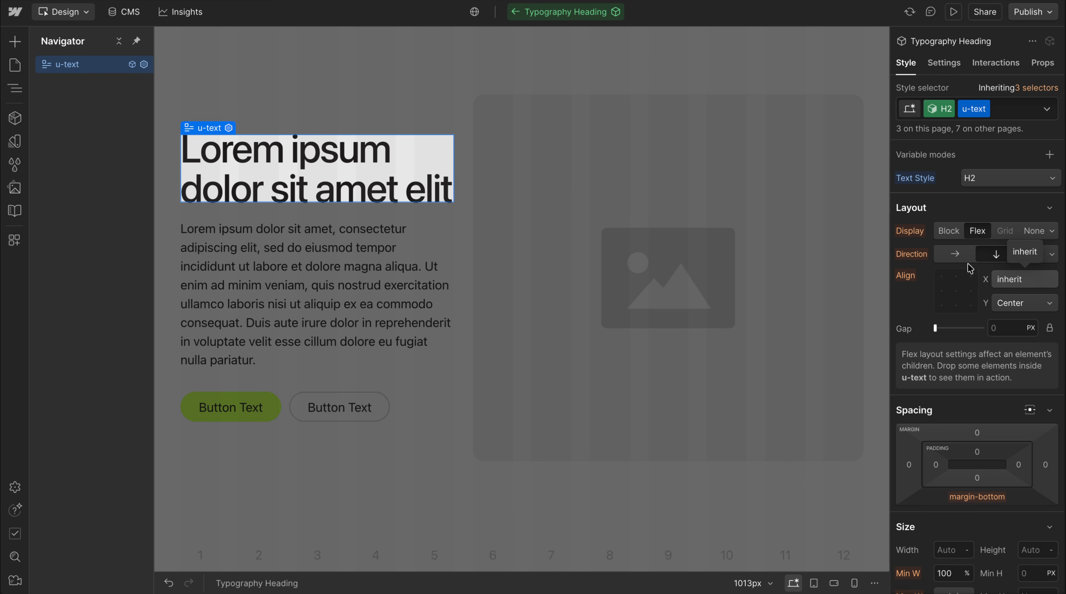
click(599, 205)
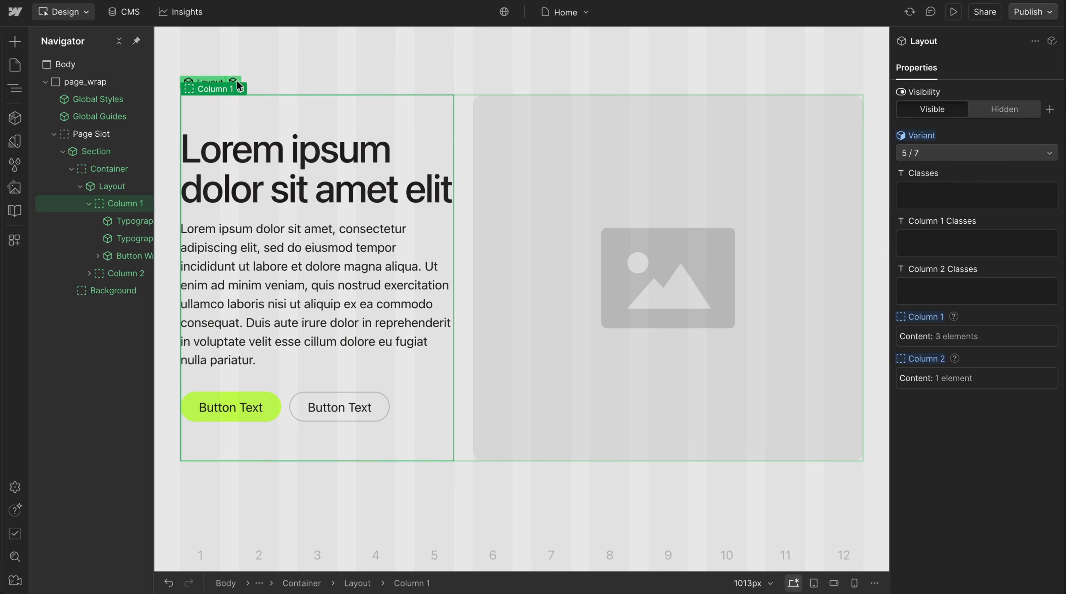
Reopen the Layout component and examine Column 1's alignment styles and custom properties in the 5 / 7 variant
click(239, 86)
click(88, 82)
click(96, 105)
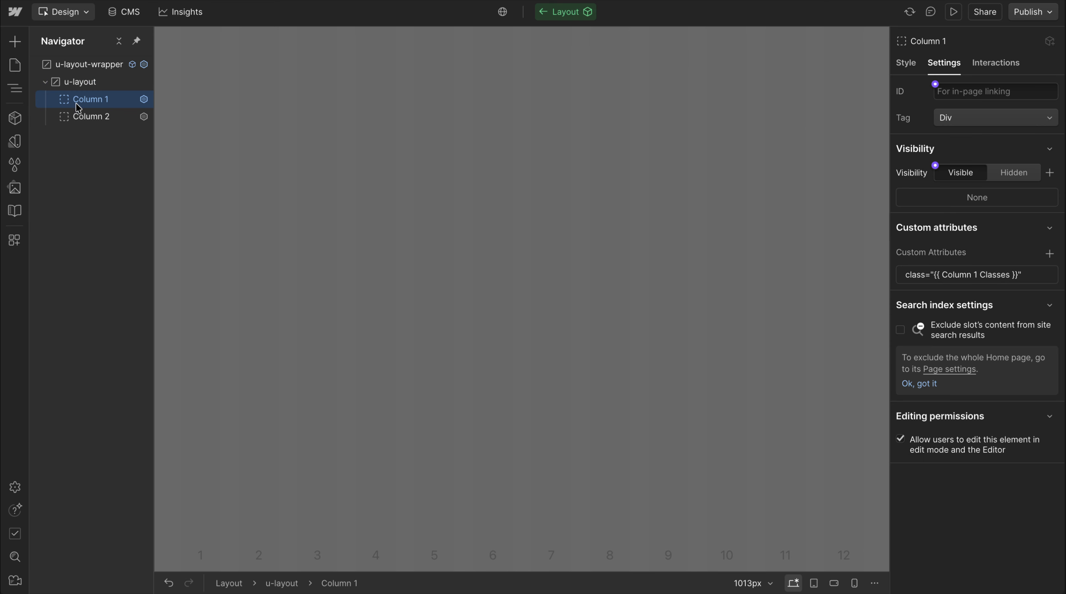
click(906, 62)
scroll(980, 404, down, 15)
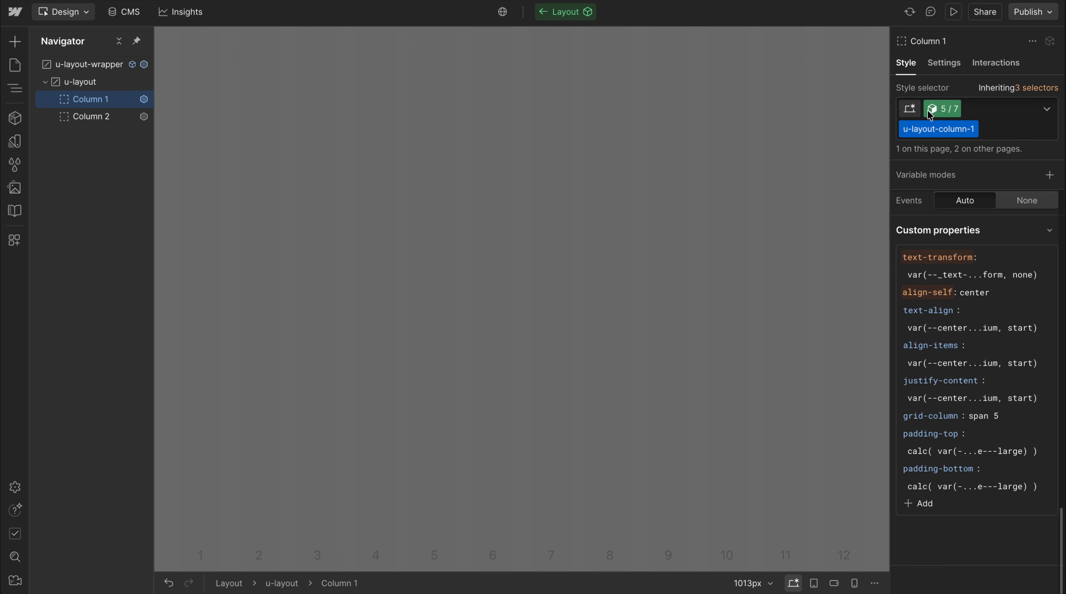
scroll(972, 356, up, 5)
scroll(974, 329, up, 3)
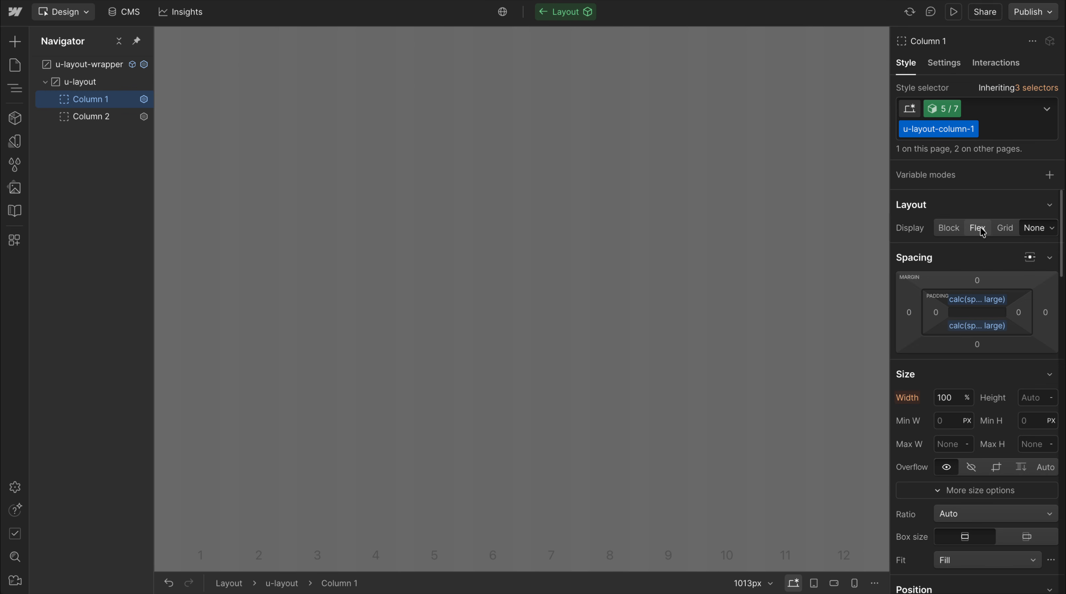
scroll(989, 493, down, 10)
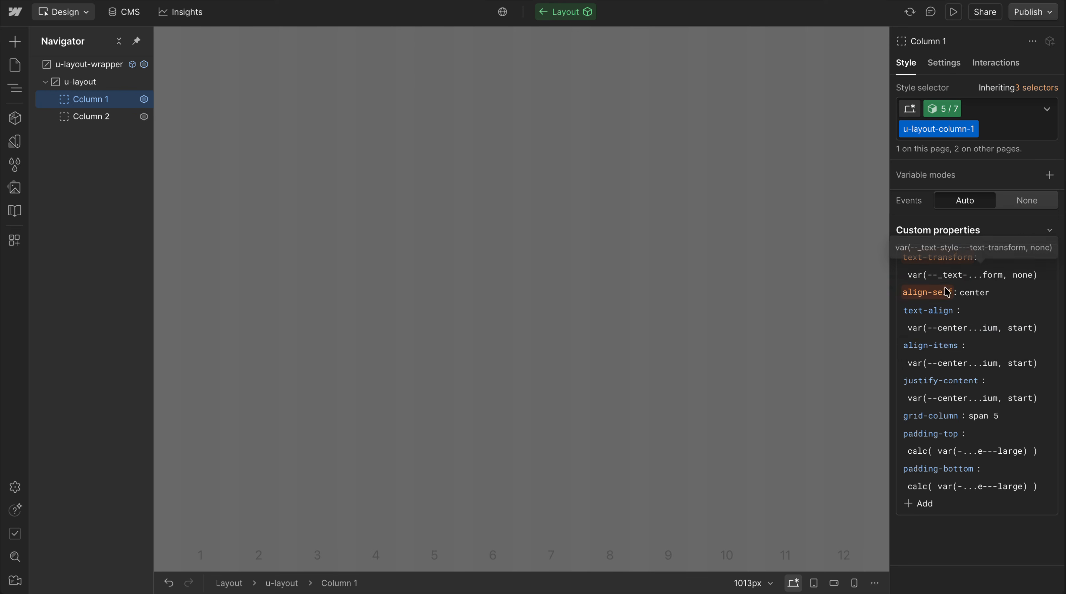
scroll(957, 328, up, 5)
scroll(957, 336, up, 10)
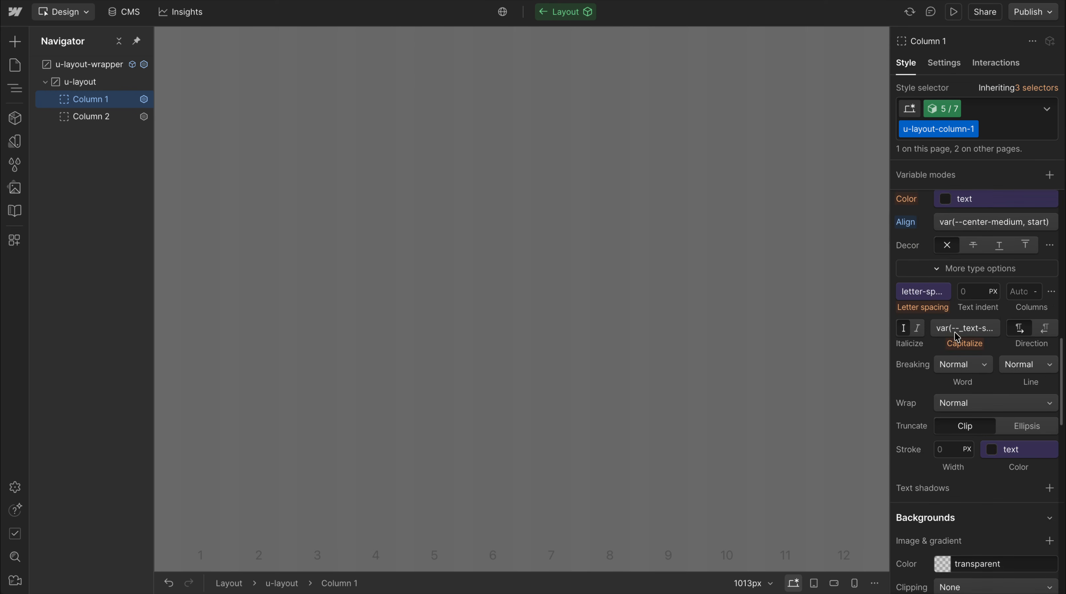
Change the fallback in Column 1's --center-medium text alignment value from start to center
click(998, 326)
double_click(856, 370)
double_click(899, 371)
double_click(932, 370)
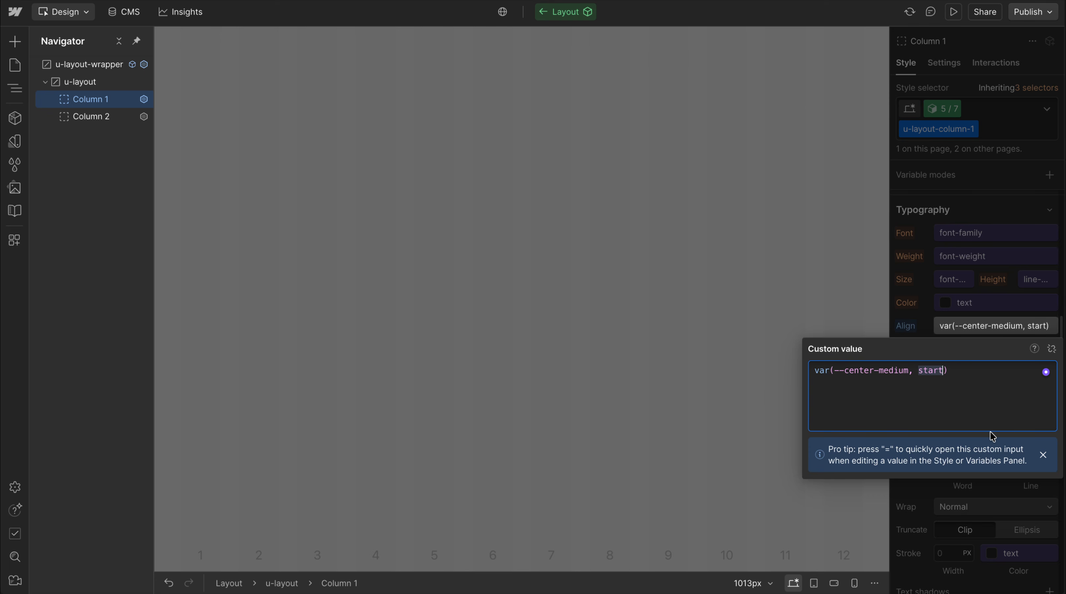
text(end)
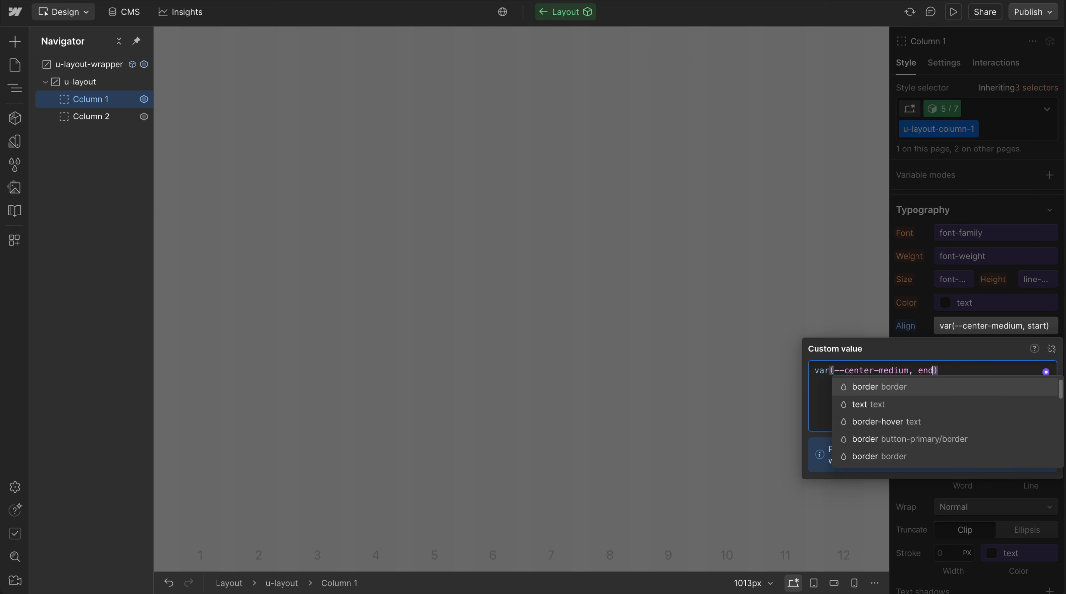
key(BackSpace)
key(BackSpace)
text(enter)
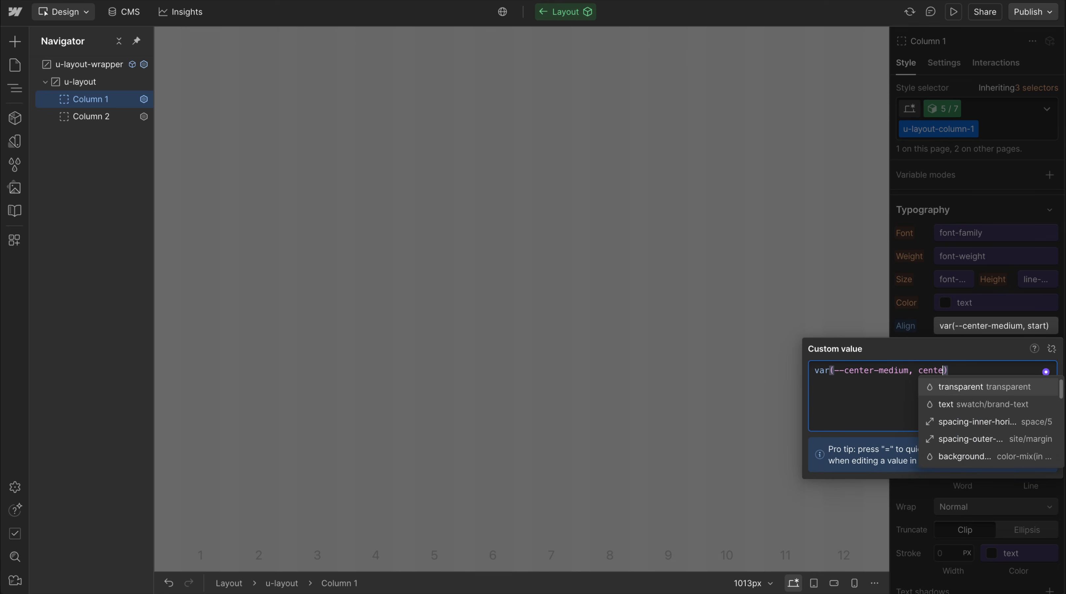
Change the variable in the text alignment value to --start-medium, then copy and apply var(--start-medium, center)
click(885, 375)
double_click(853, 375)
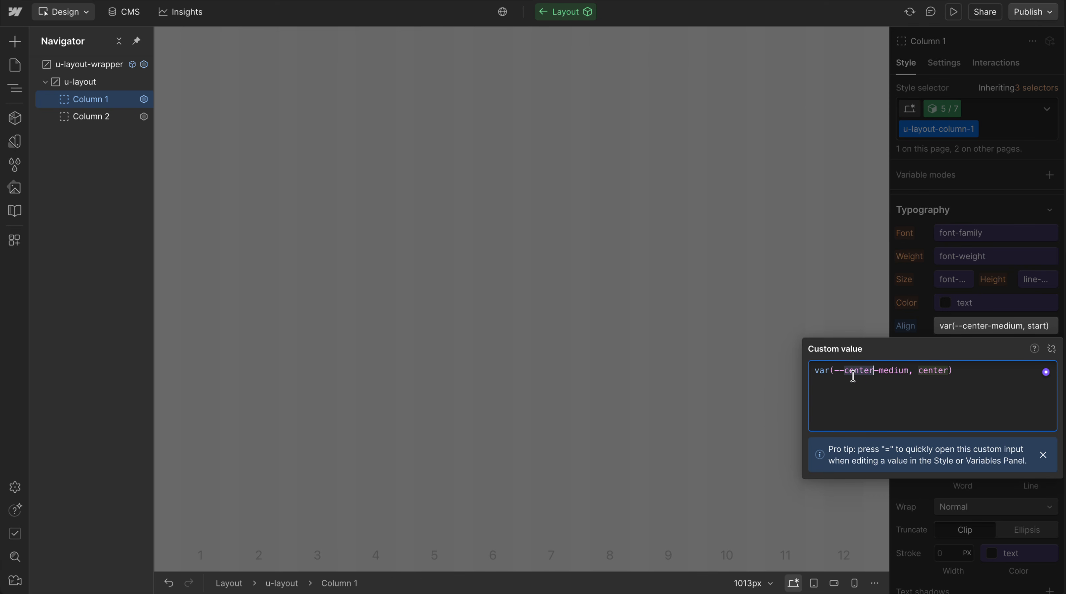
text(start)
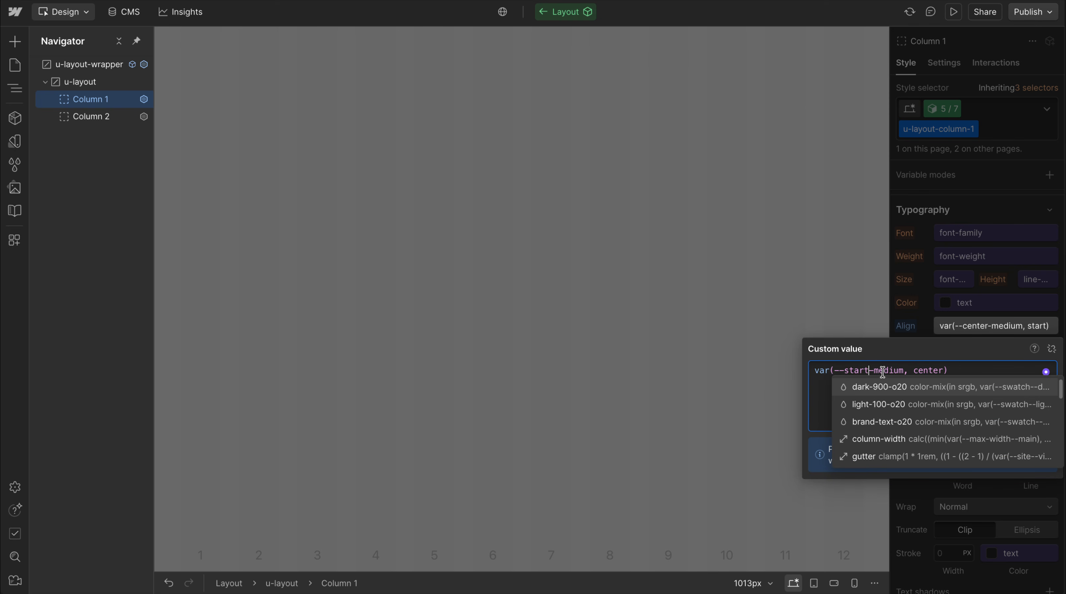
double_click(881, 371)
click(950, 372)
key(ctrl+a)
key(ctrl+c)
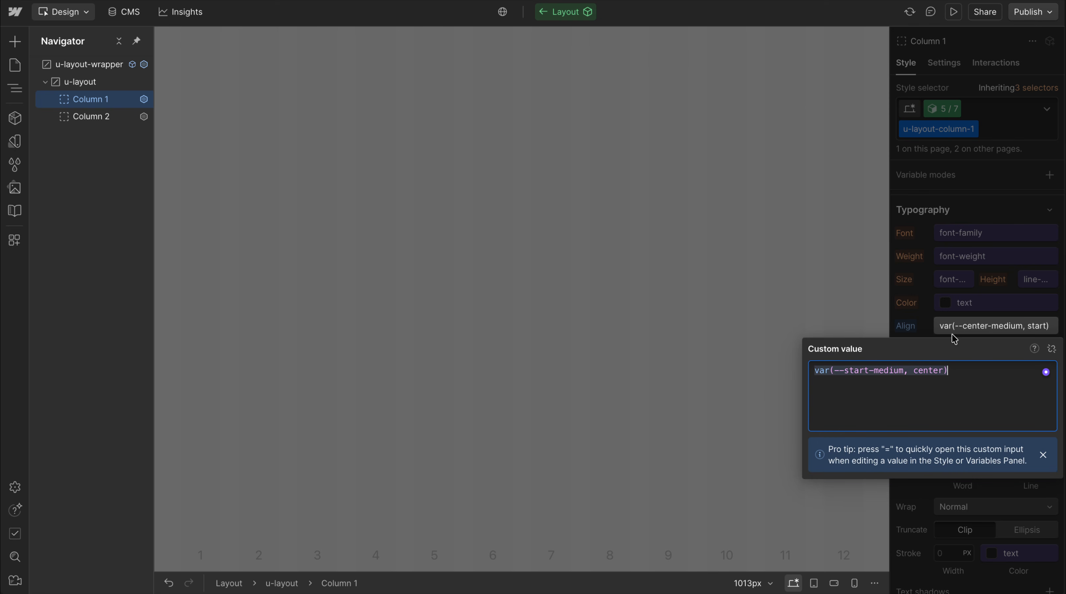
click(921, 310)
Set Column 1's align-items and justify-content custom properties to the copied var(--start-medium, center)
scroll(942, 458, down, 15)
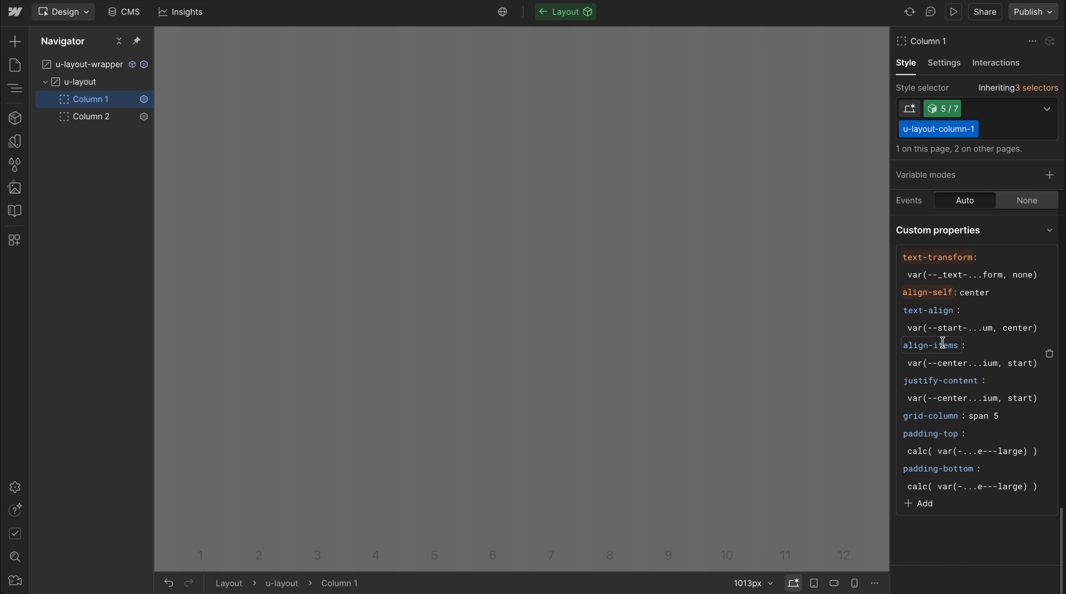
click(972, 363)
key(ctrl+v)
key(Return)
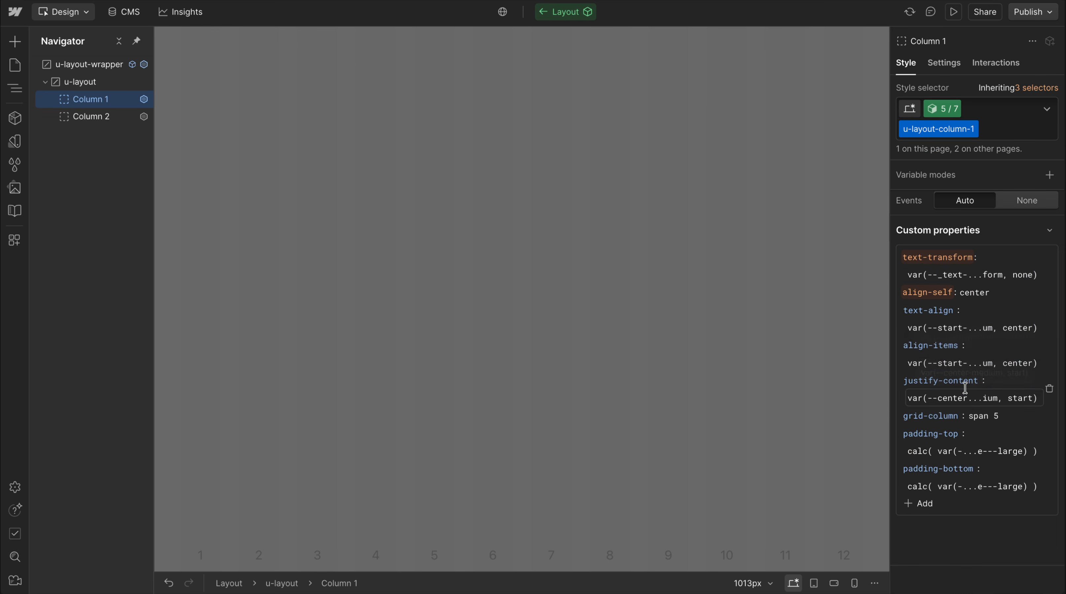
click(963, 395)
key(ctrl+a)
key(ctrl+v)
key(Return)
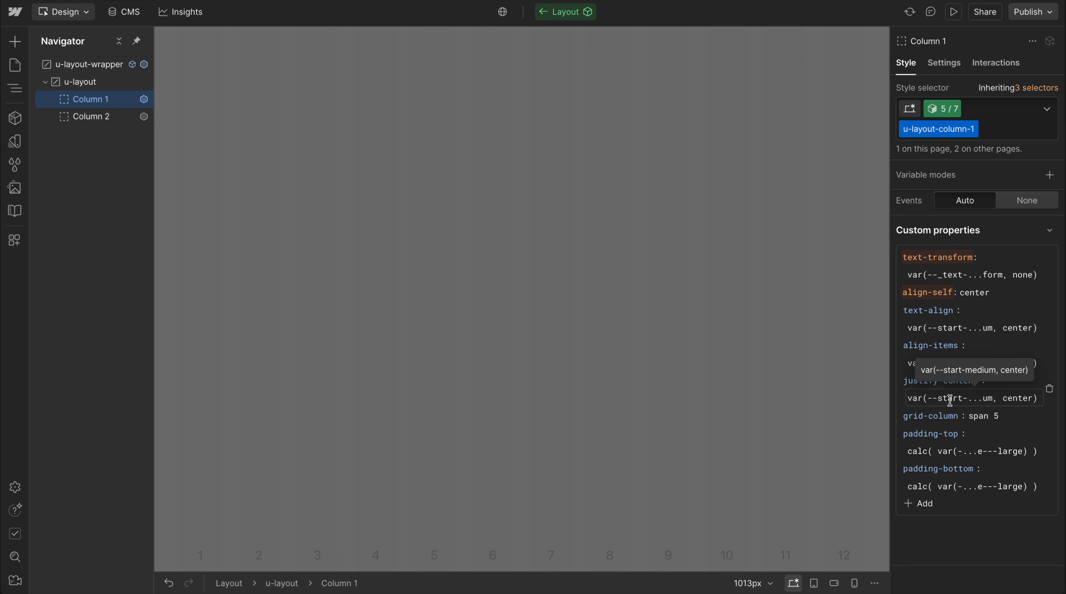
Leave the Layout component and check Column 1's content alignment at the tablet breakpoint
key(Escape)
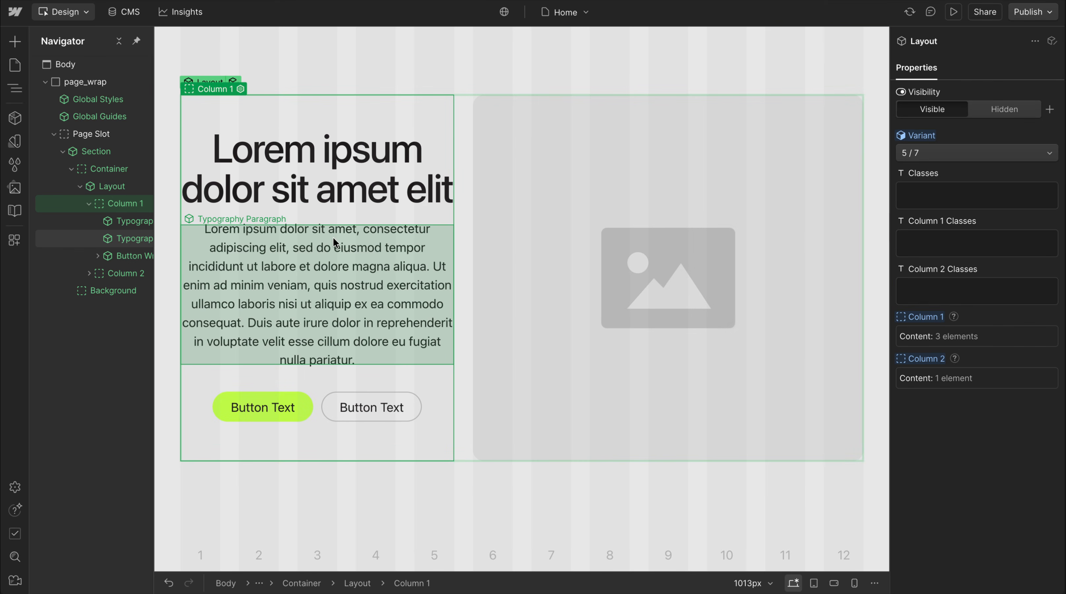
key(2)
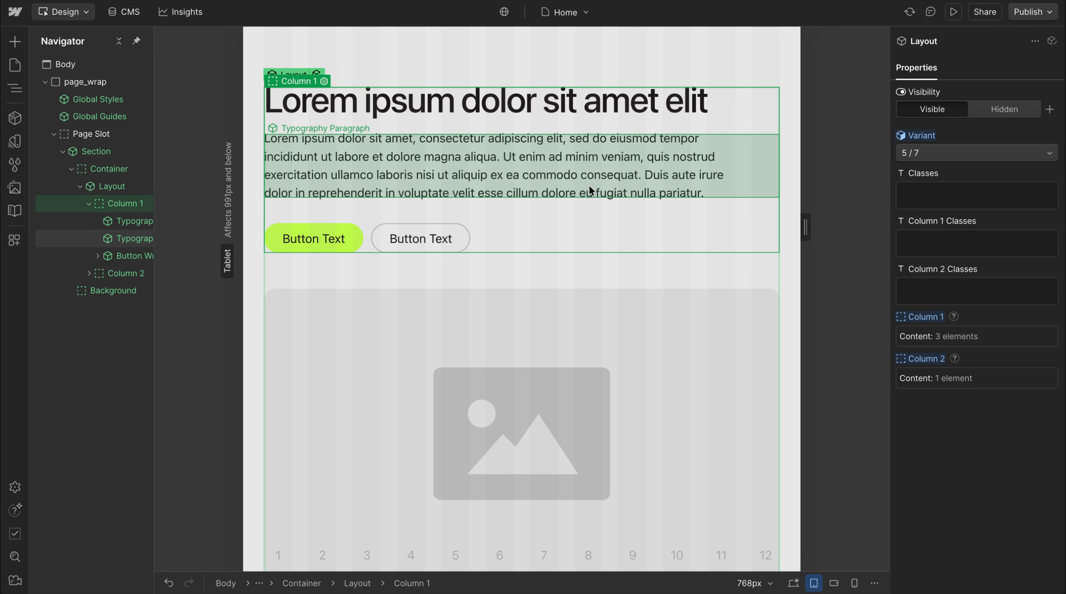
At the base breakpoint, open the Layout component and change Column 1's text alignment to var(--start-small, center)
key(1)
click(234, 81)
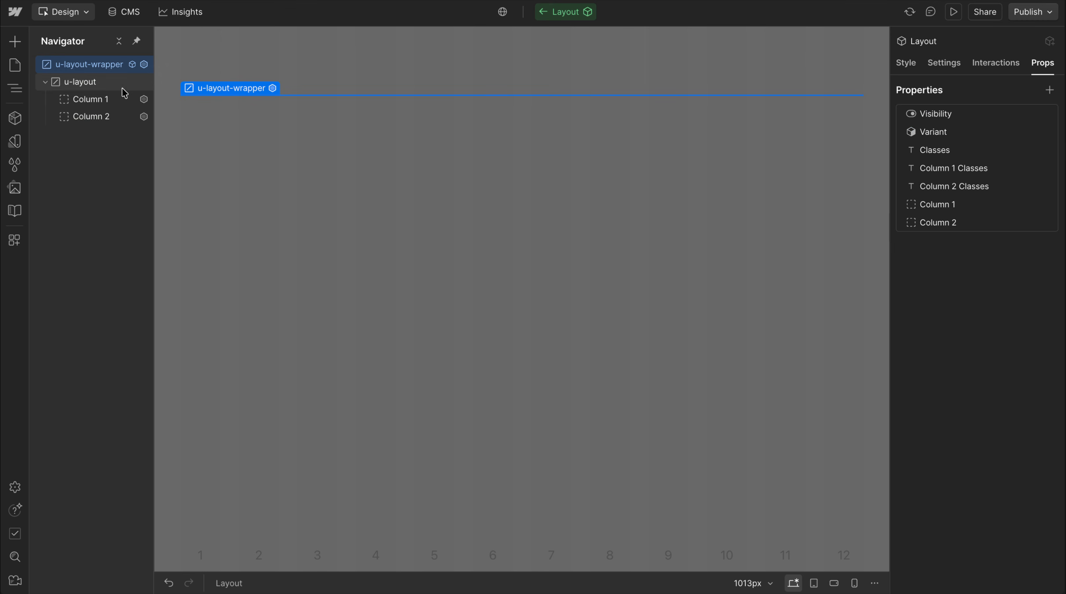
click(104, 99)
click(909, 65)
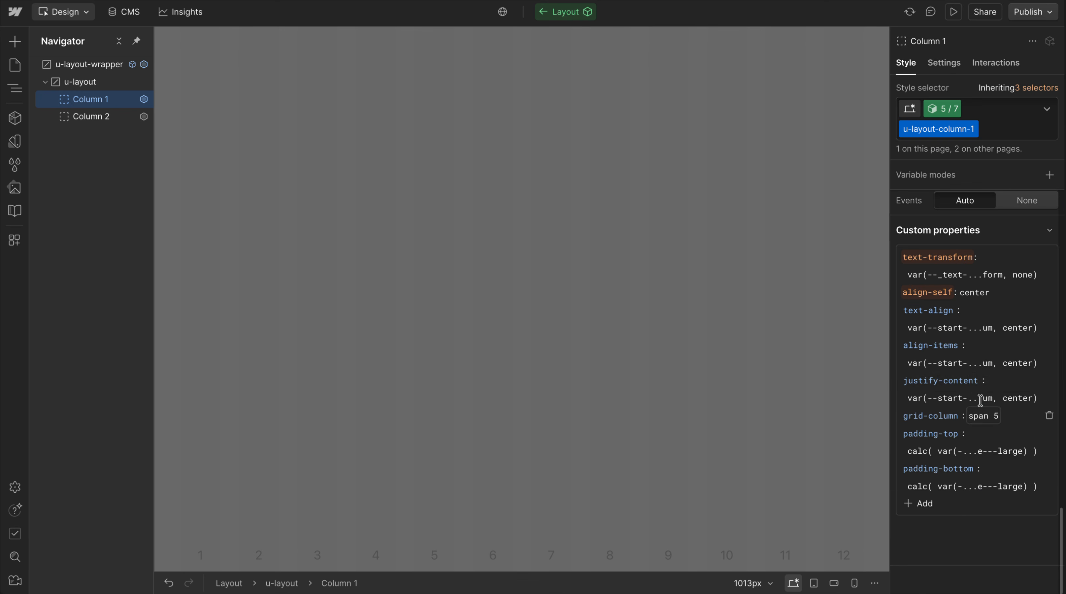
scroll(958, 327, up, 15)
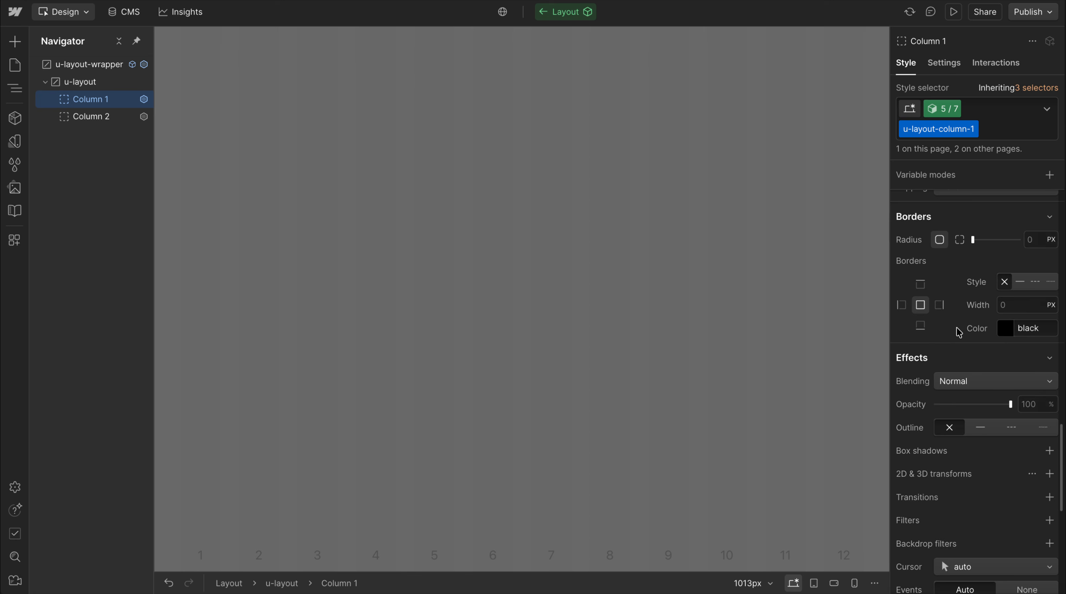
scroll(958, 332, up, 2)
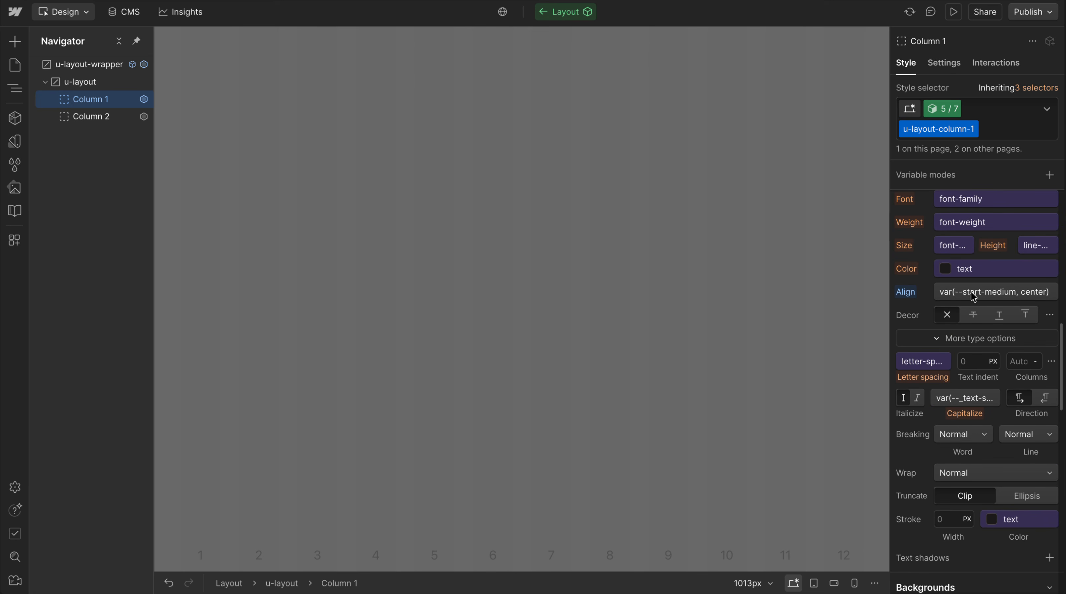
click(973, 294)
double_click(881, 338)
text(small)
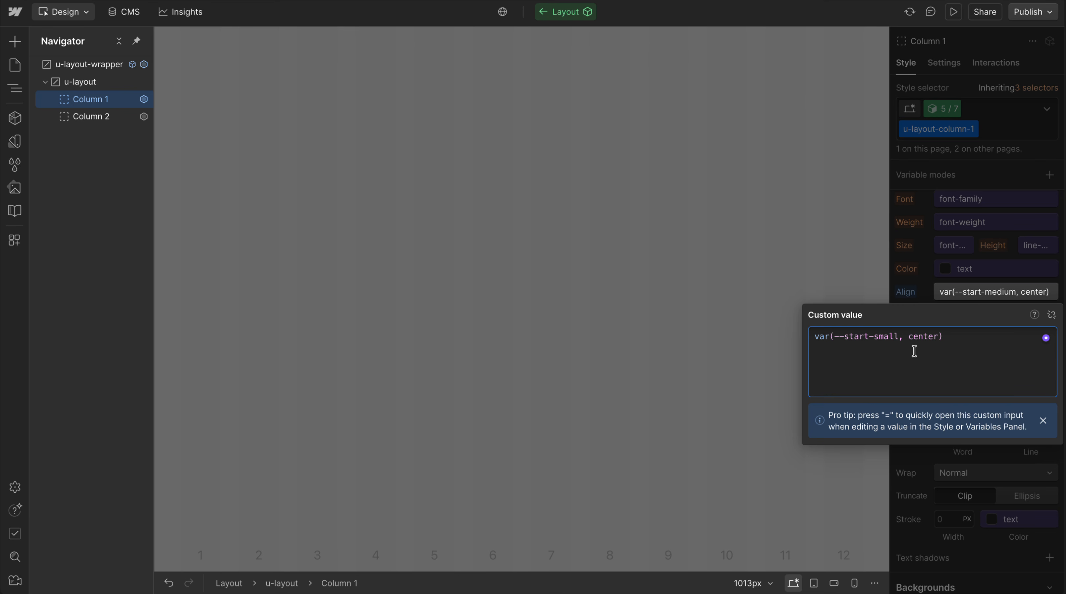
key(Return)
Remove the text-align, align-items and justify-content custom properties from Column 1 in the 5 / 7 variant
scroll(935, 413, down, 3)
scroll(935, 413, down, 10)
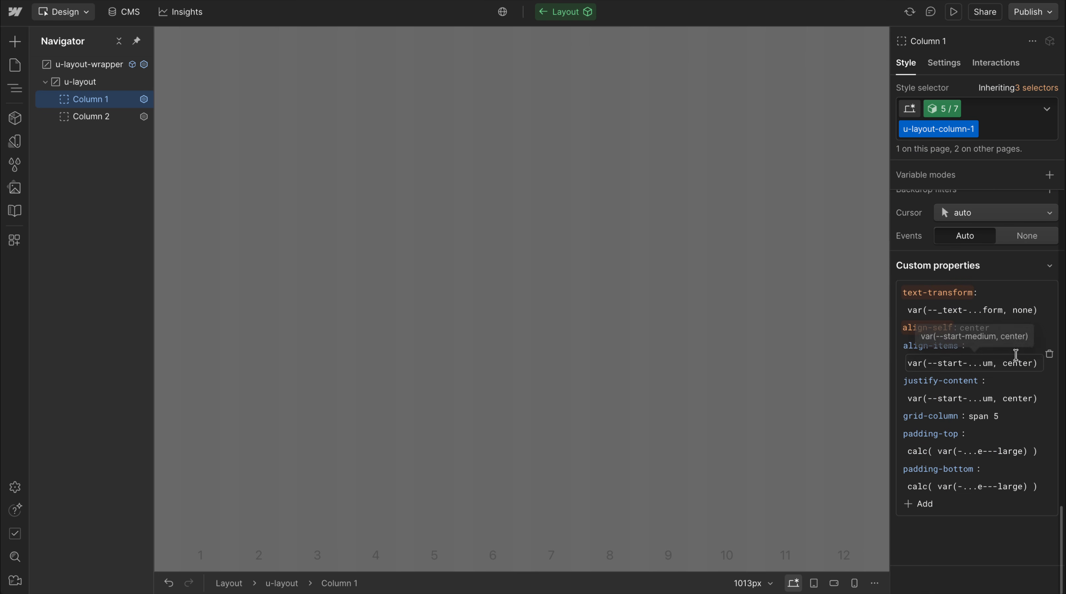
click(1050, 355)
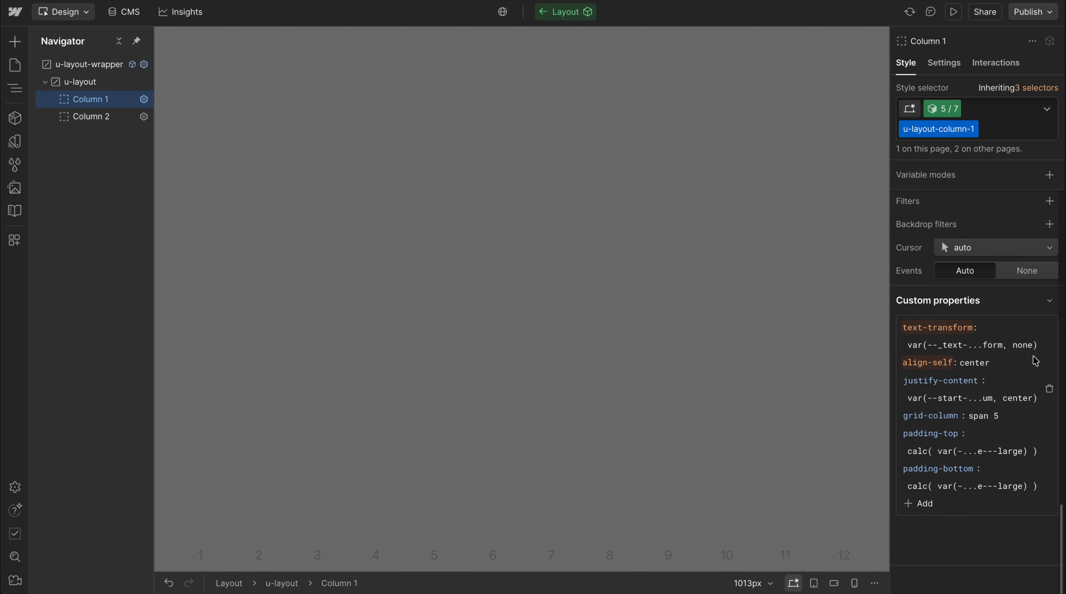
click(1050, 396)
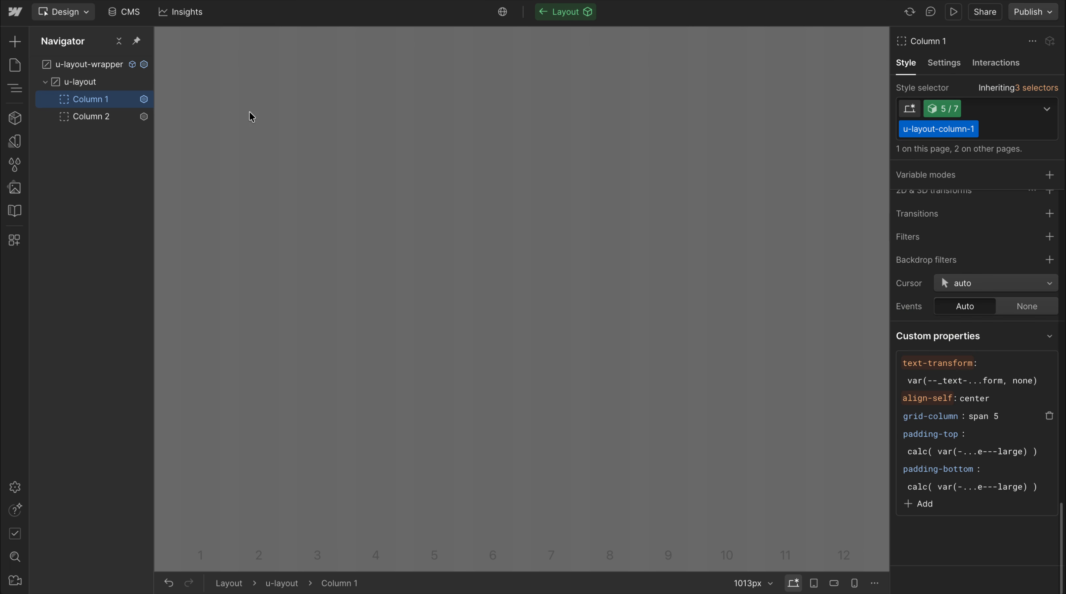
Examine Column 2's overflow, aspect ratio and border radius settings in the 5 / 7 variant, and leave the component
click(101, 118)
scroll(974, 276, up, 10)
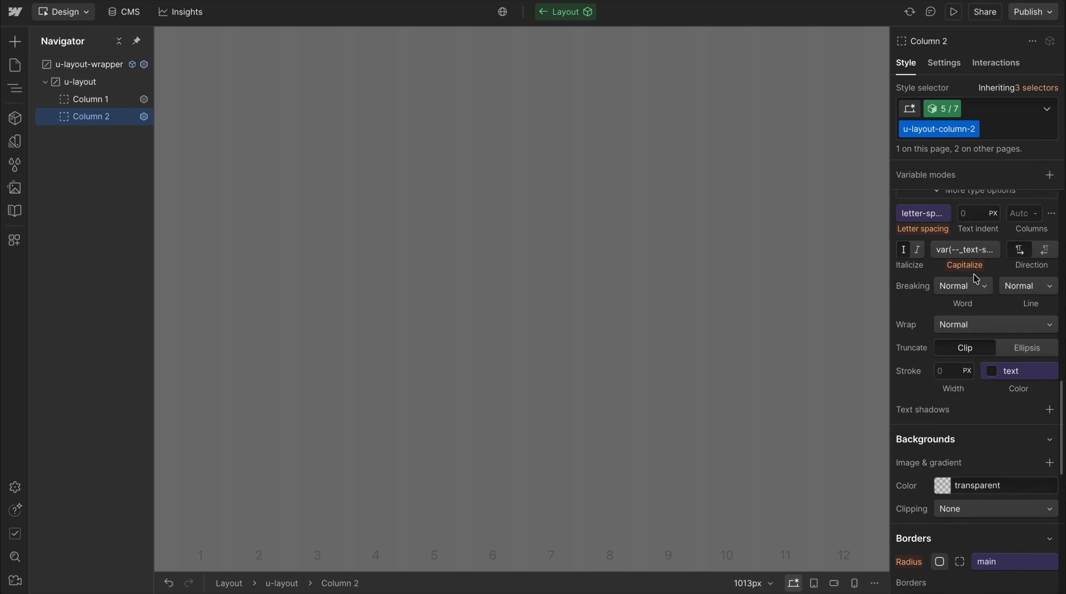
scroll(974, 275, up, 6)
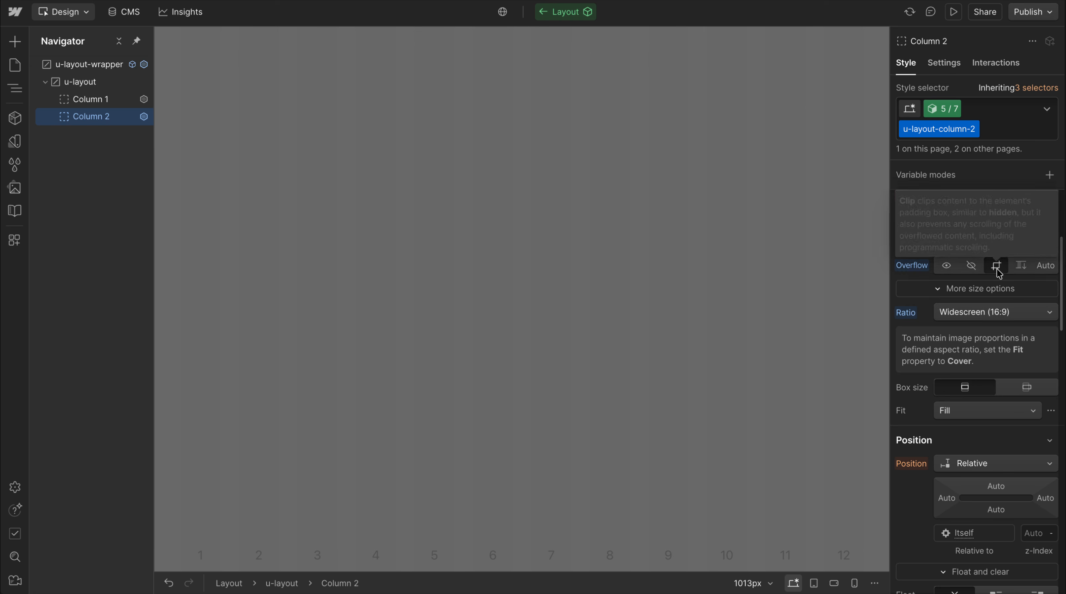
scroll(999, 274, down, 15)
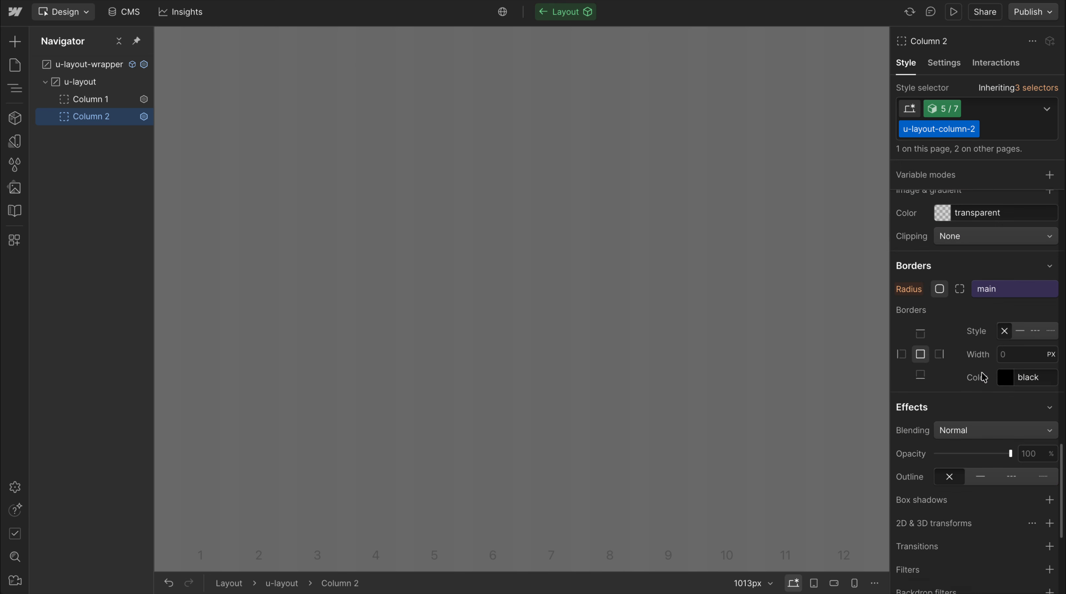
double_click(641, 320)
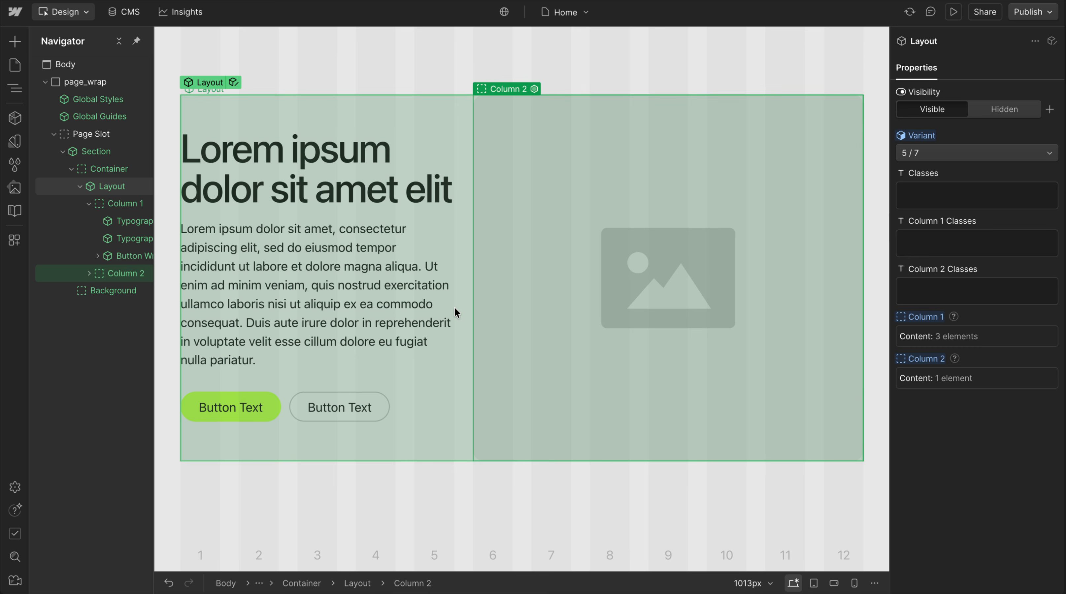
Shorten the Column 1 paragraph by deleting everything after "sed do eiusmod tempor"
click(465, 303)
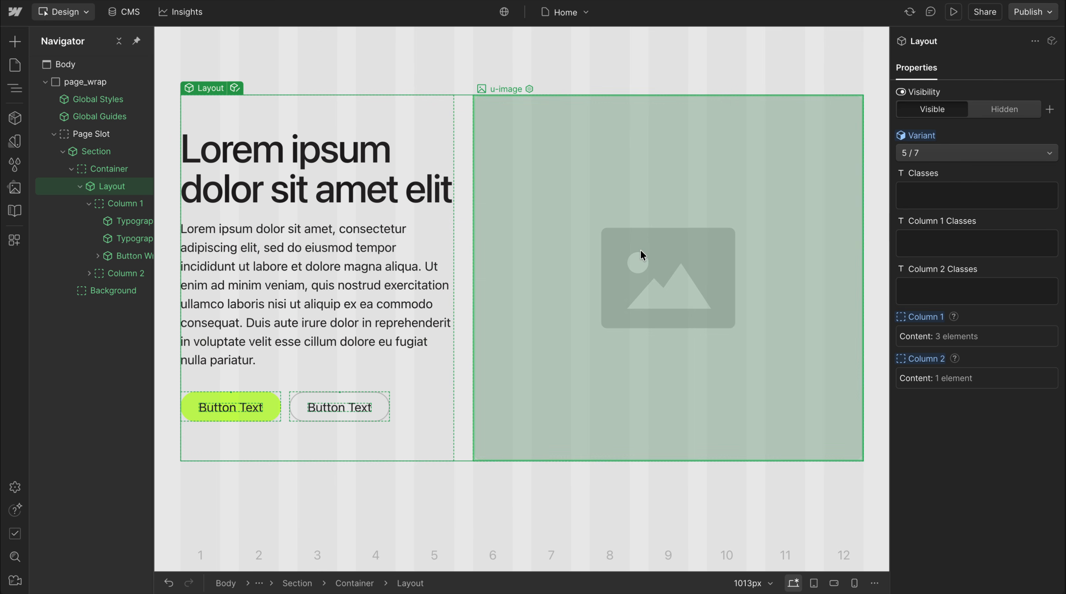
click(349, 308)
double_click(350, 308)
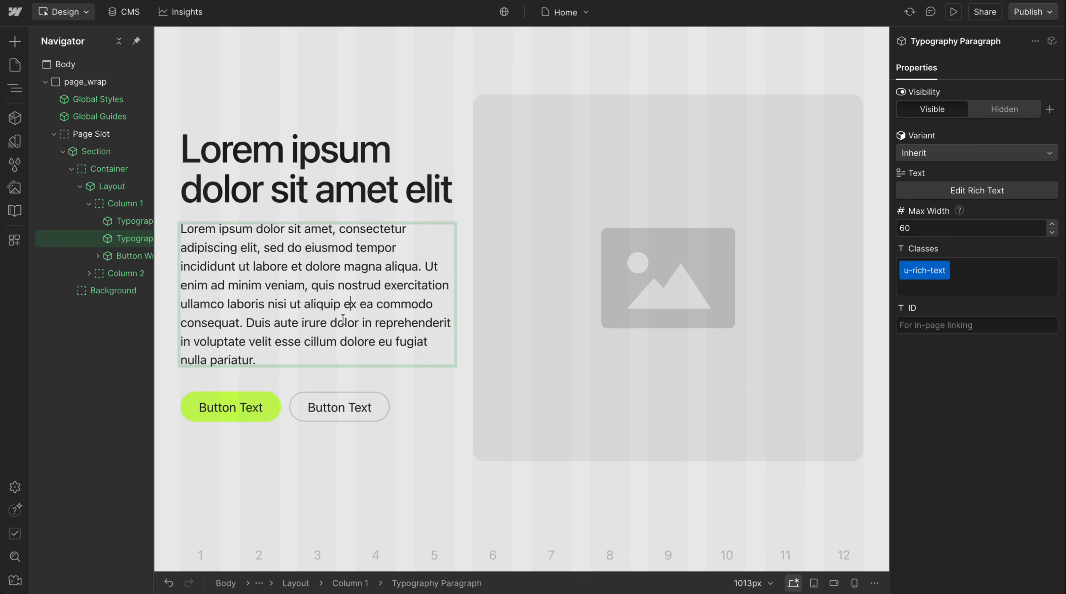
drag(275, 357, 174, 258)
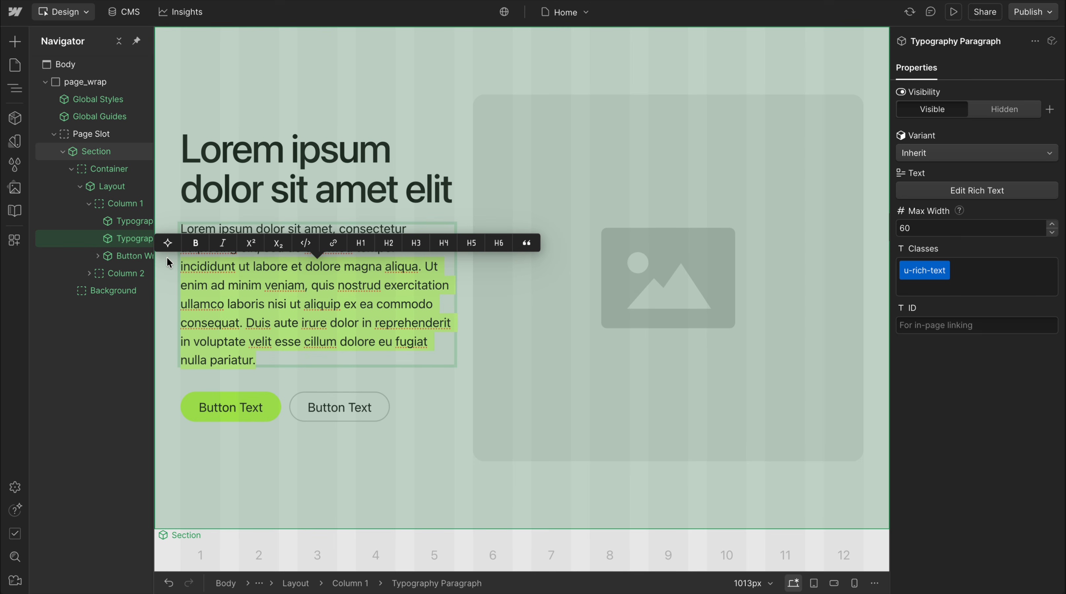
key(BackSpace)
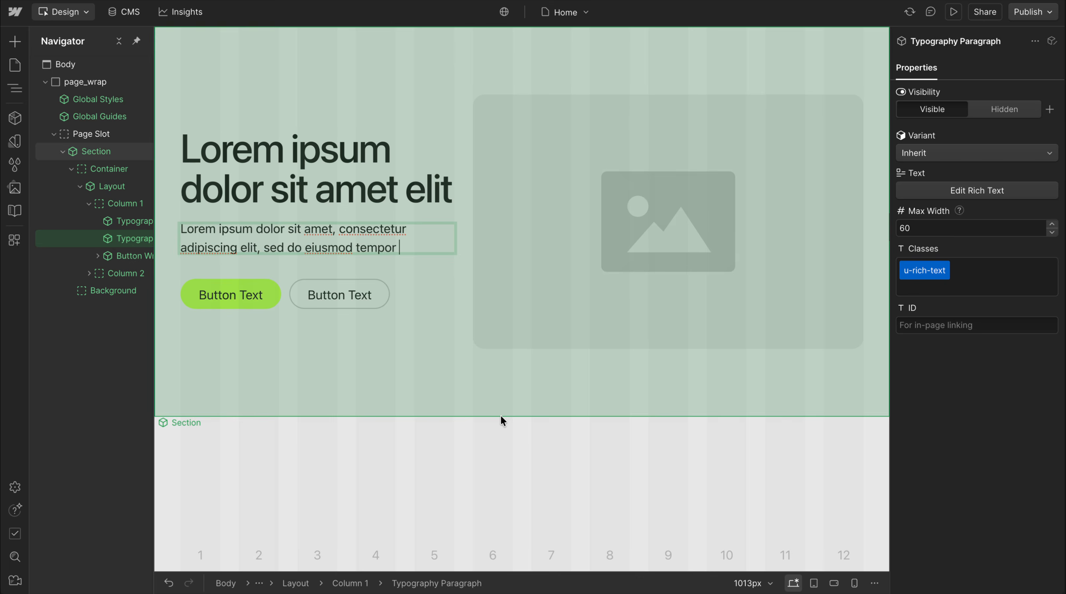
click(503, 420)
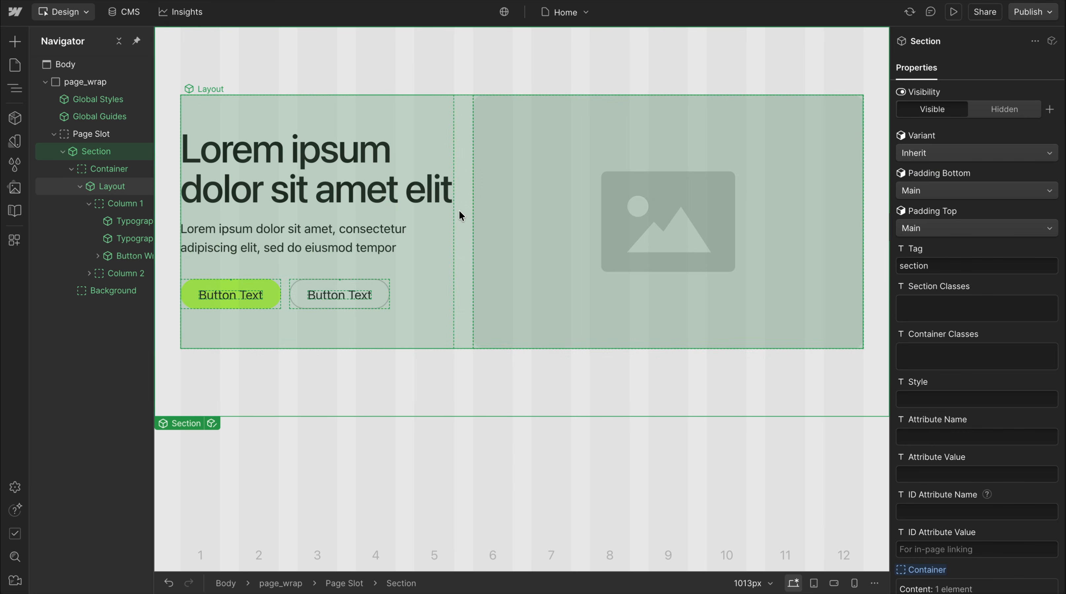
Try the Full variant on the Layout component
click(461, 216)
click(973, 154)
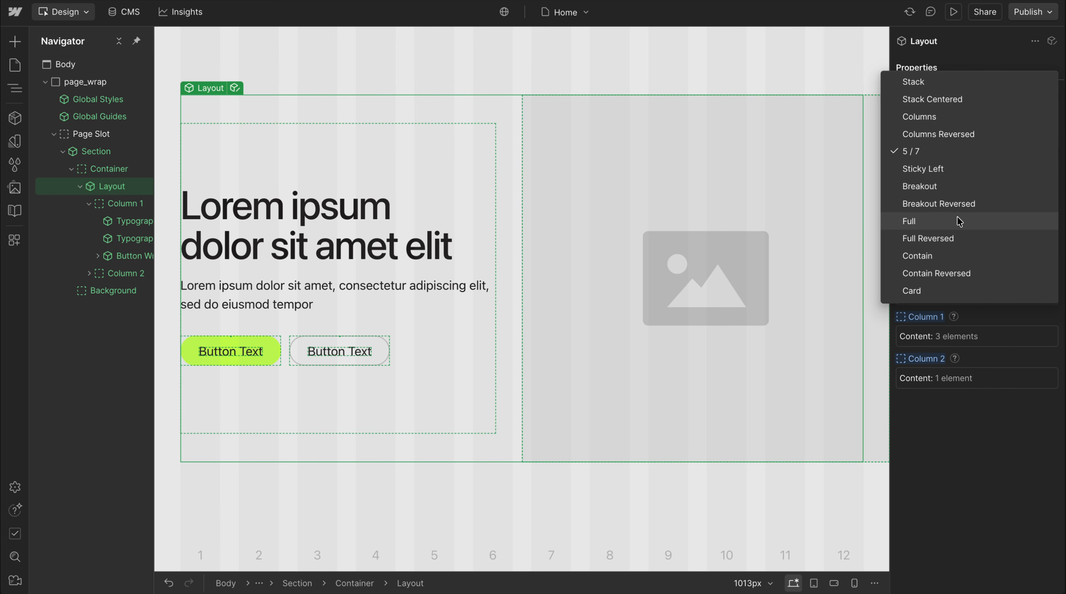
click(959, 222)
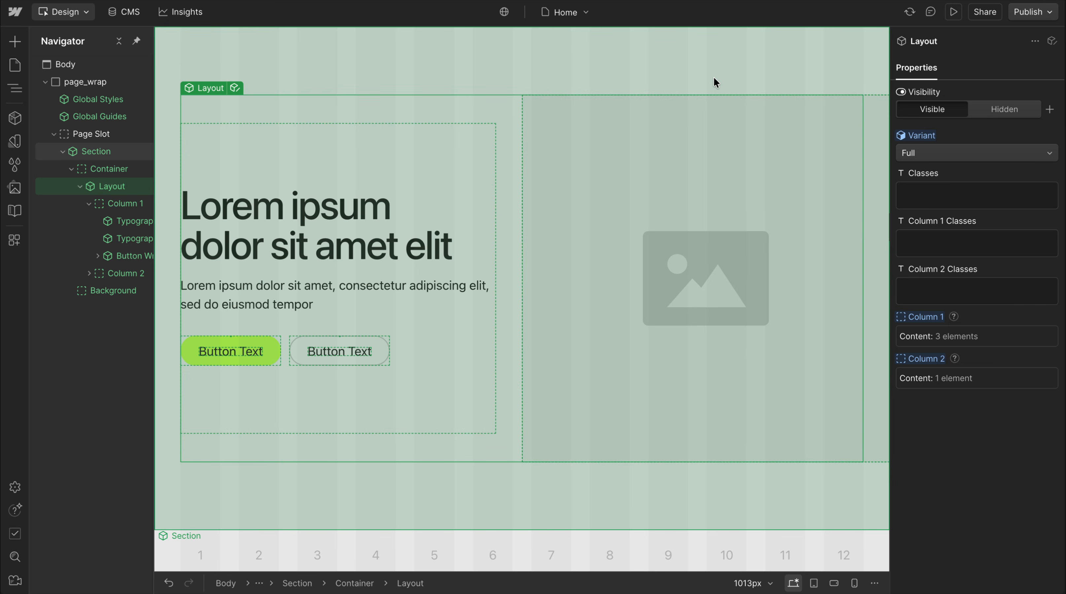
click(715, 73)
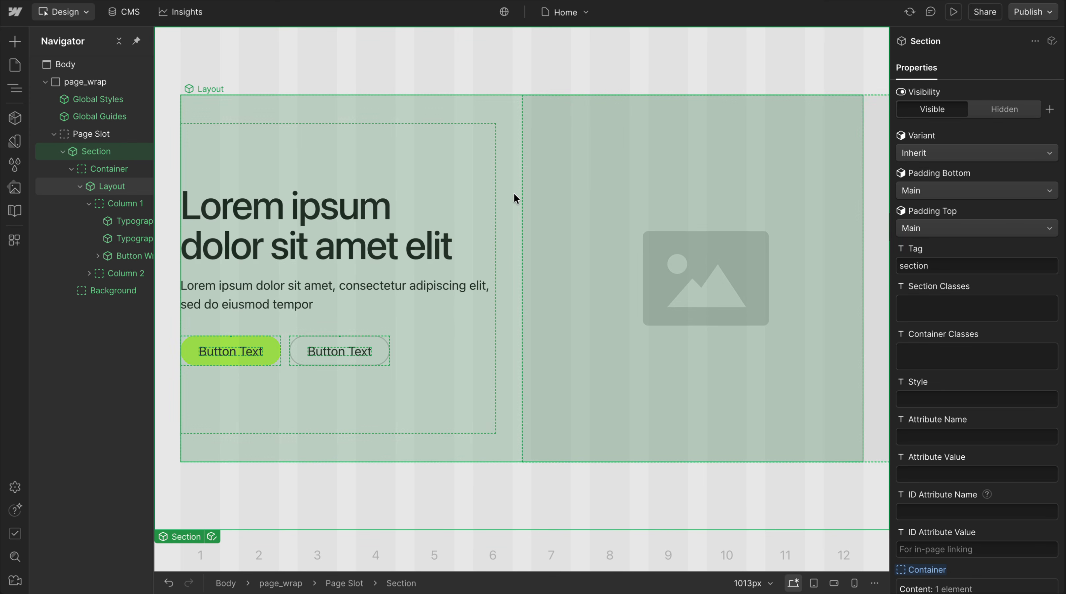
Try the Breakout variant on the Layout component and check it in the page preview
click(514, 193)
click(967, 161)
click(940, 118)
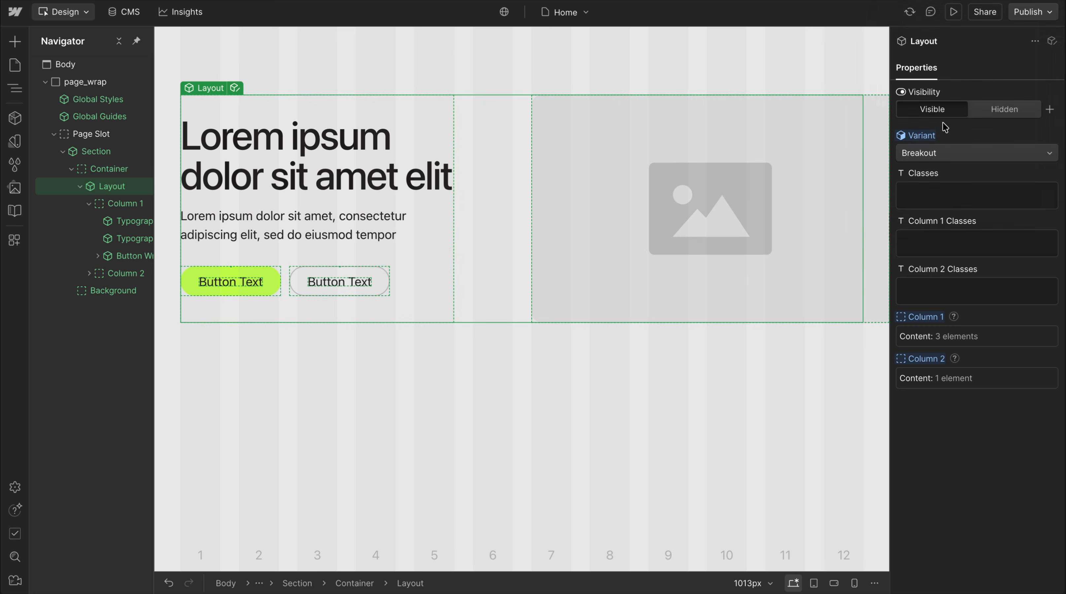
click(559, 382)
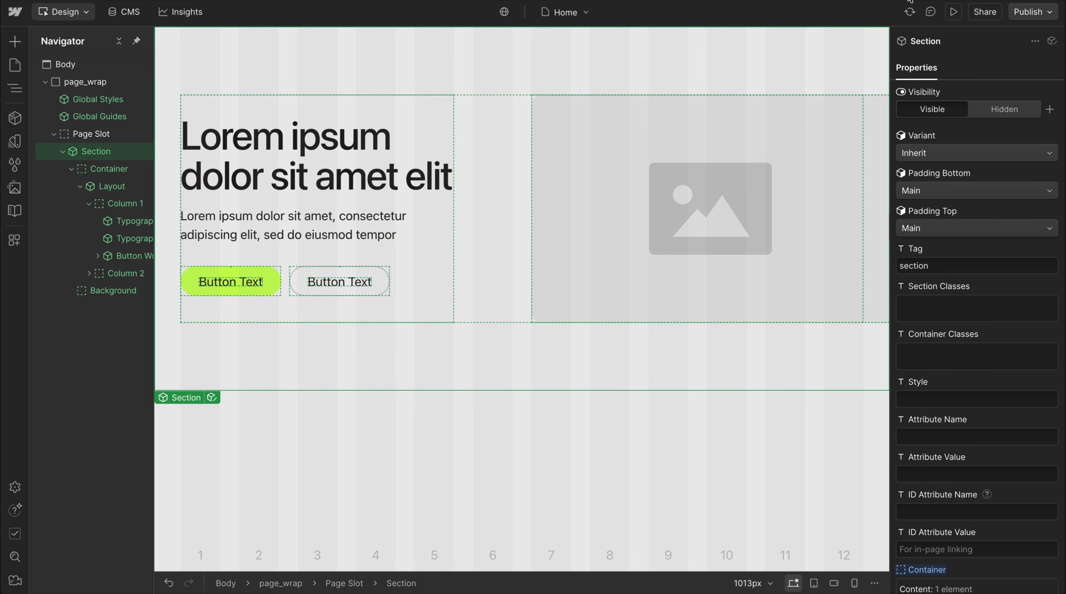
click(952, 12)
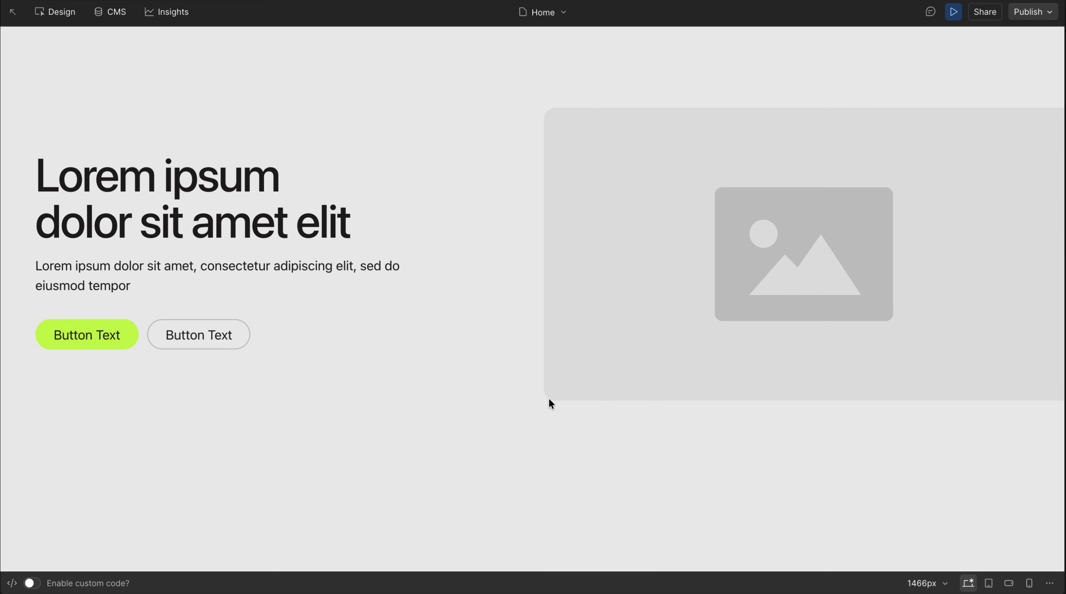
click(953, 12)
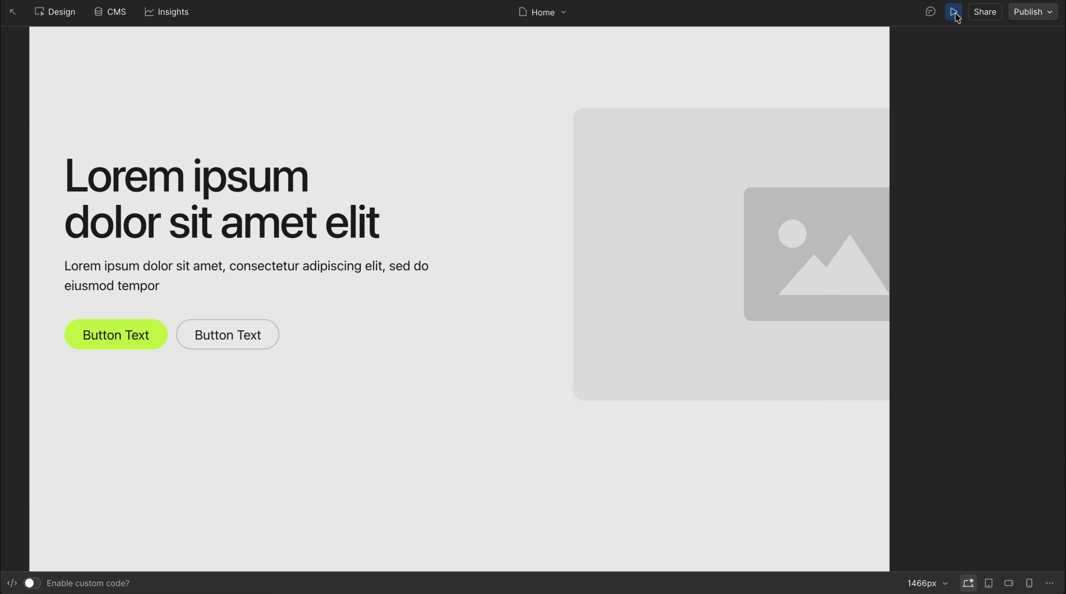
Inside the Layout component, examine how Column 2's size and individual corner radii are set for the Breakout variant
click(483, 164)
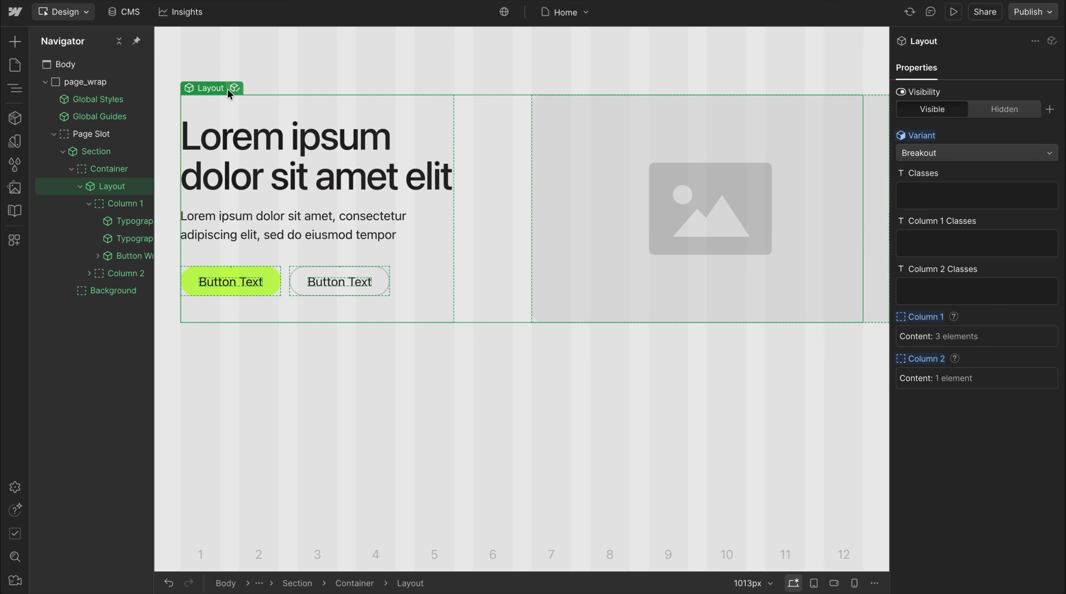
click(235, 88)
click(79, 118)
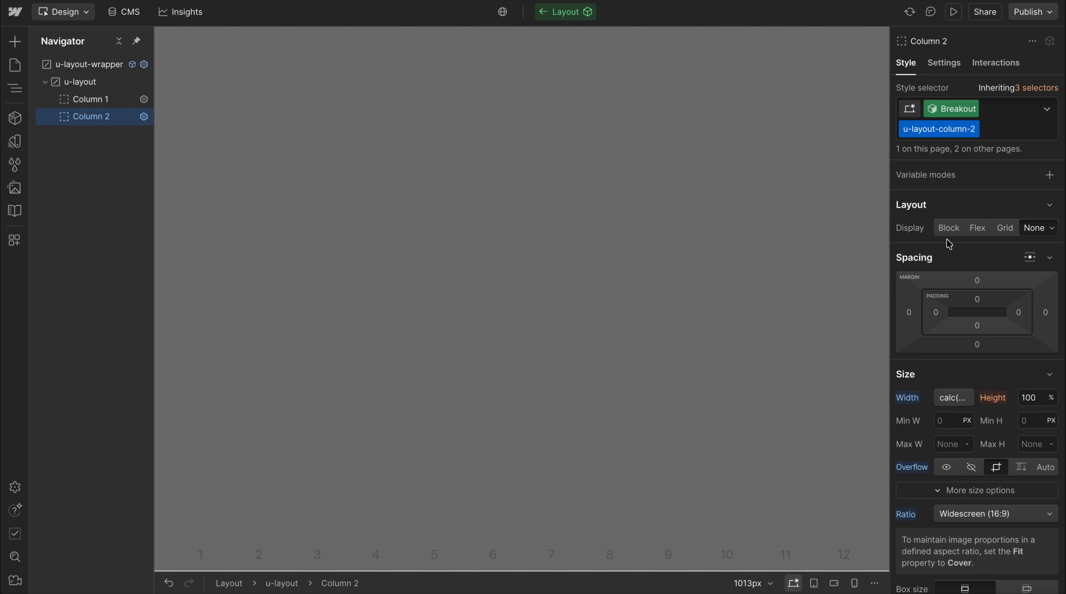
scroll(947, 372, down, 3)
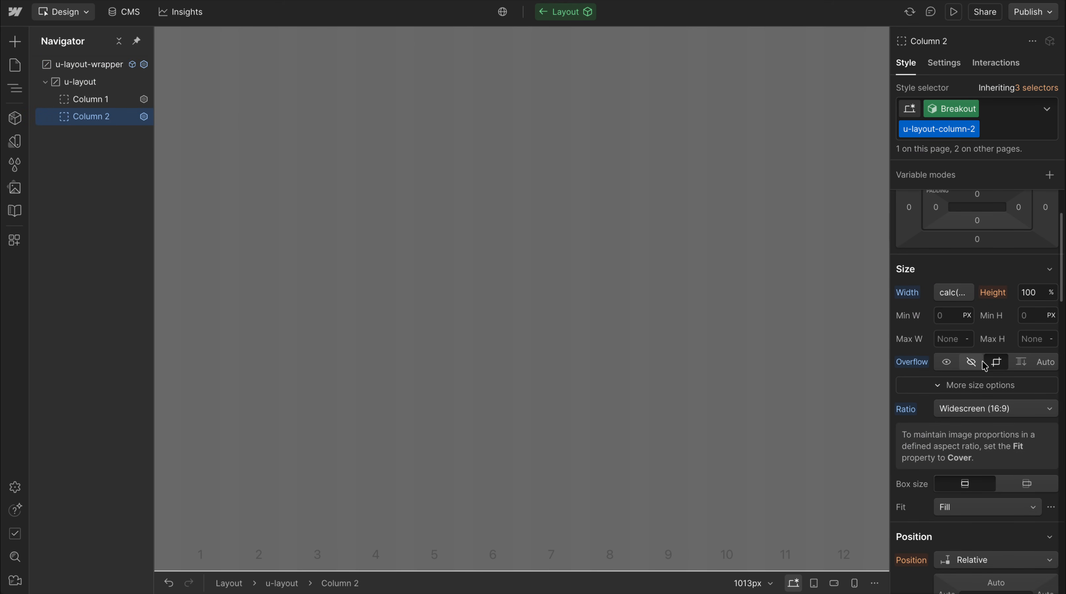
scroll(981, 364, down, 15)
scroll(983, 364, up, 6)
scroll(981, 365, up, 3)
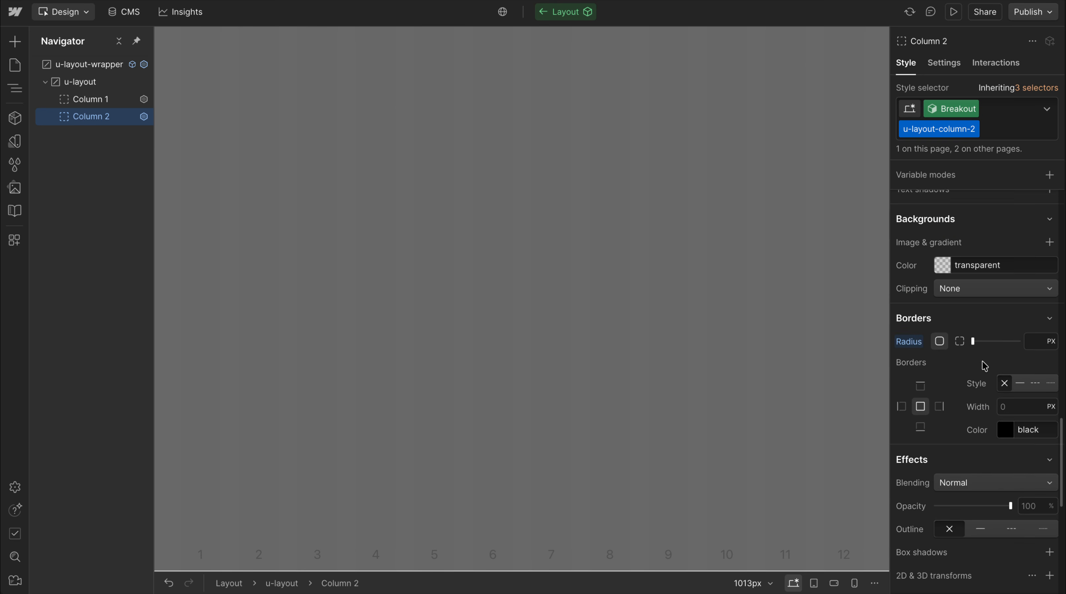
scroll(976, 333, down, 1)
click(960, 312)
click(982, 339)
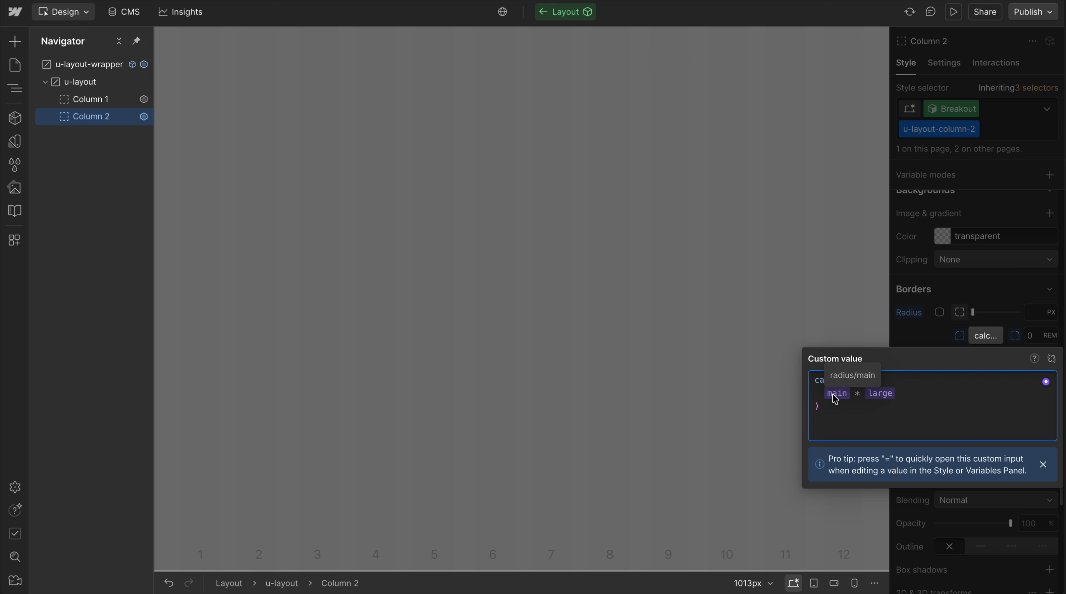
click(998, 299)
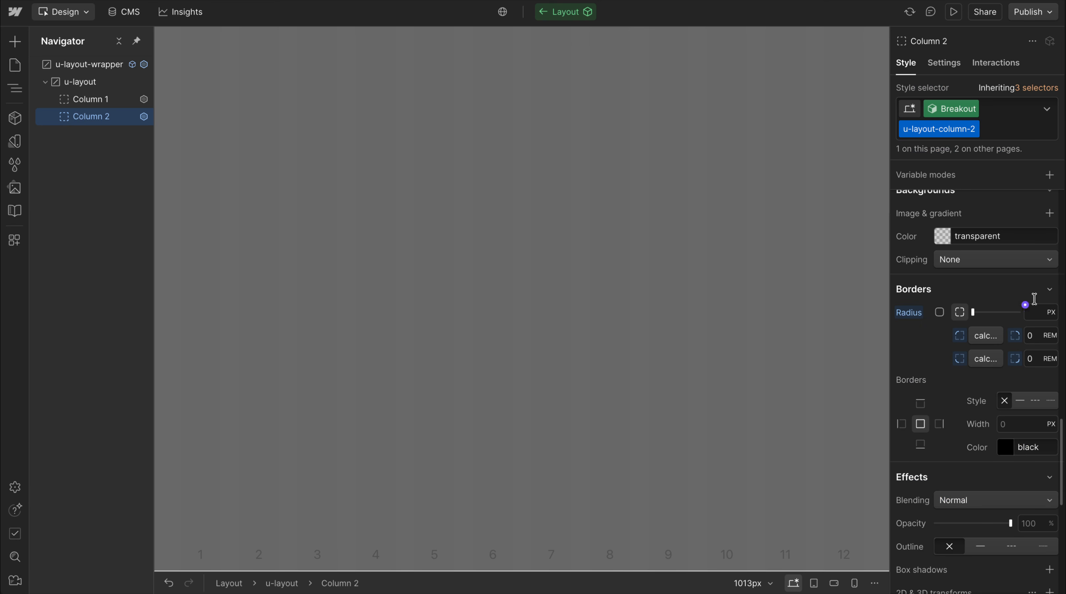
click(670, 349)
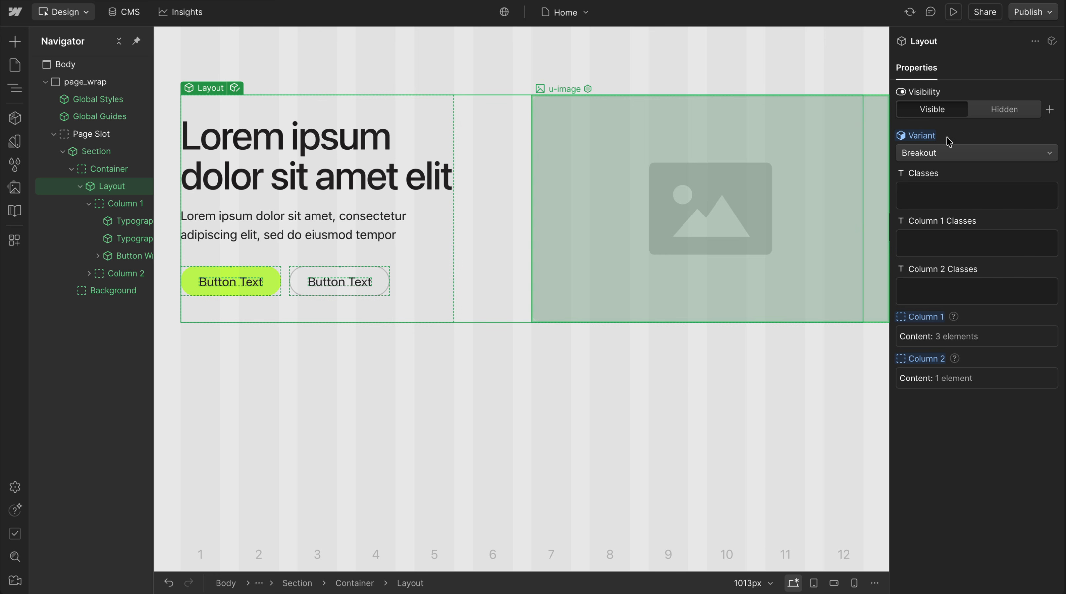
Set the Layout variant to 5 / 7 and delete the Visual Image from Column 2
click(963, 154)
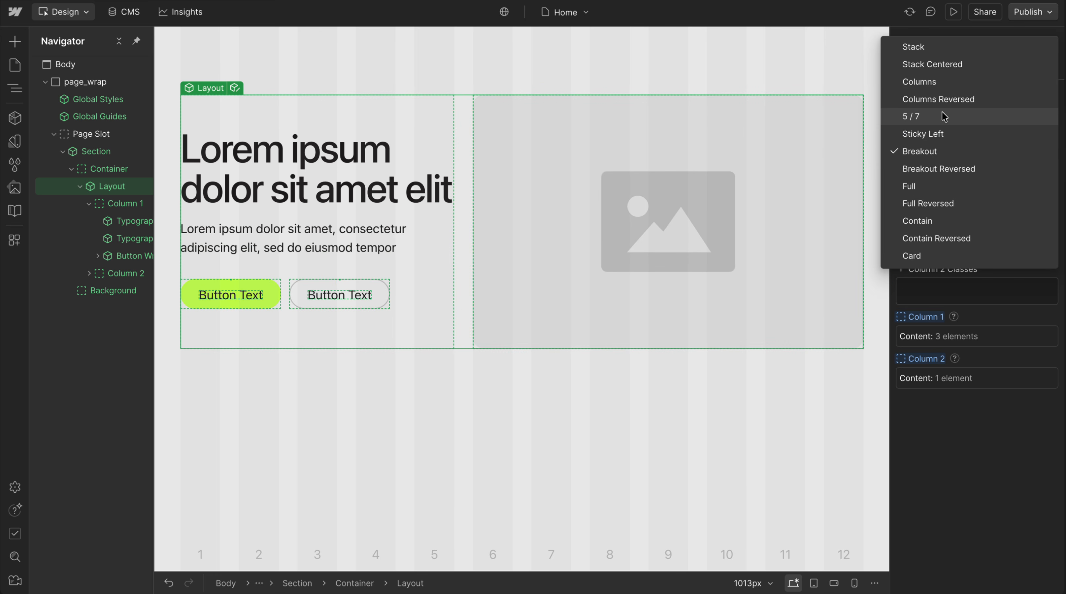
click(943, 112)
click(535, 142)
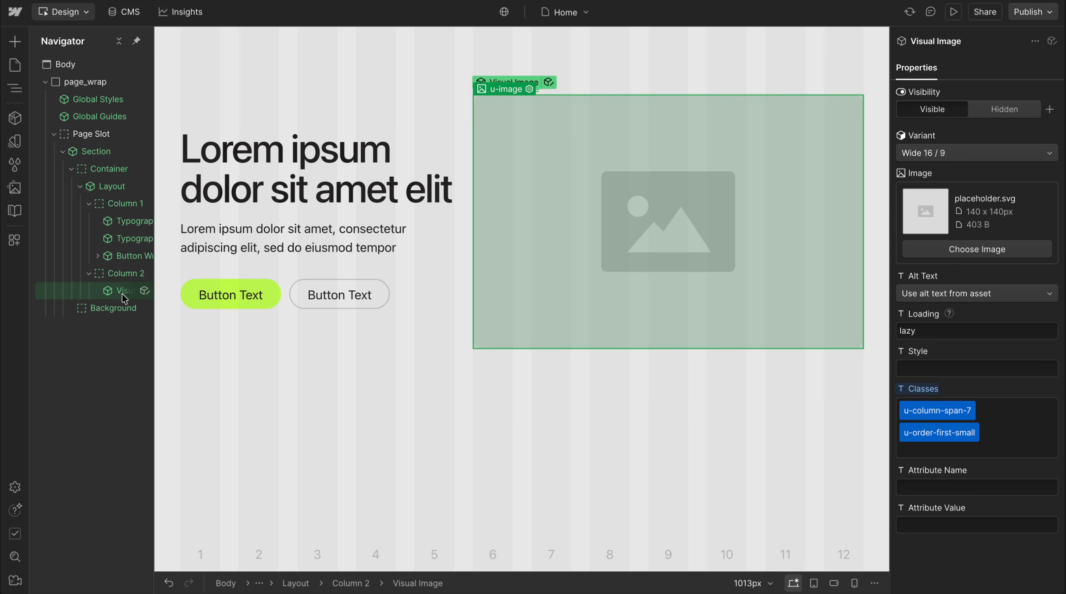
key(Delete)
Insert the Visual Video component into the empty Column 2
click(115, 272)
key(ctrl+k)
text(vid)
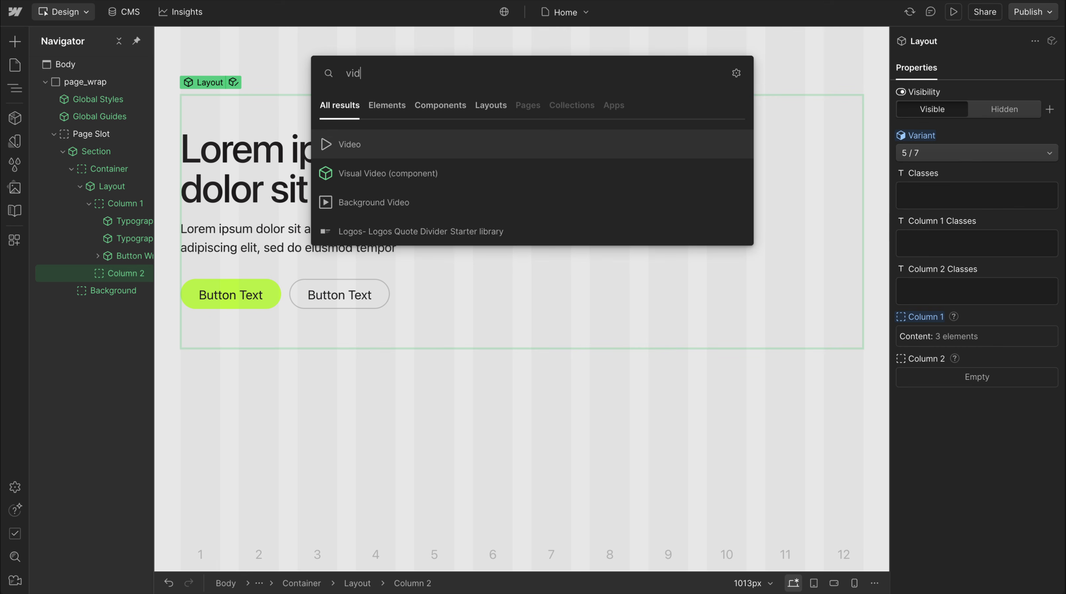
key(Down)
key(Return)
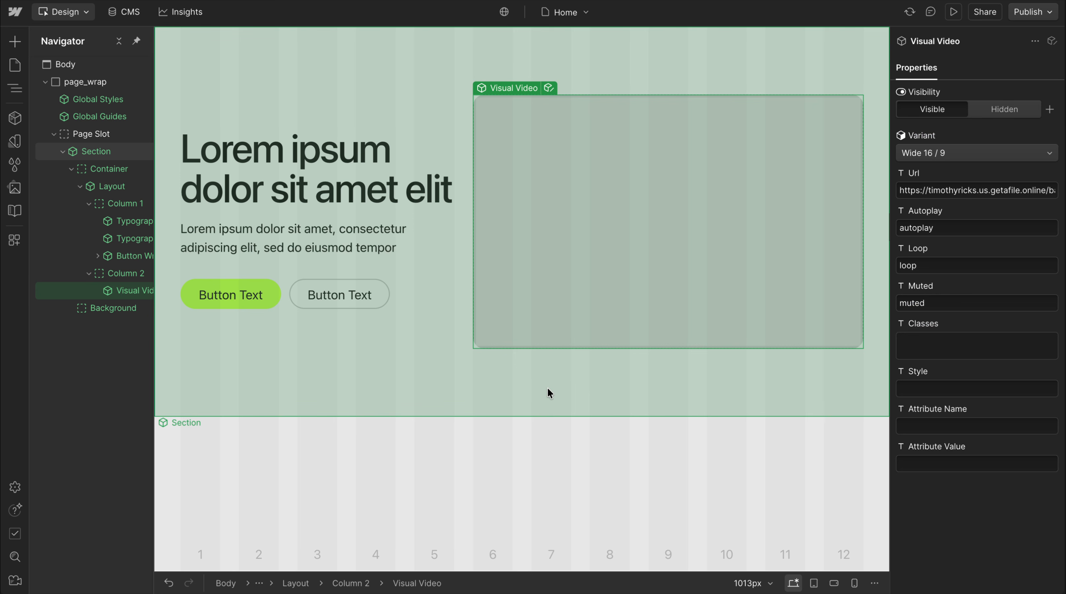
click(491, 372)
click(482, 194)
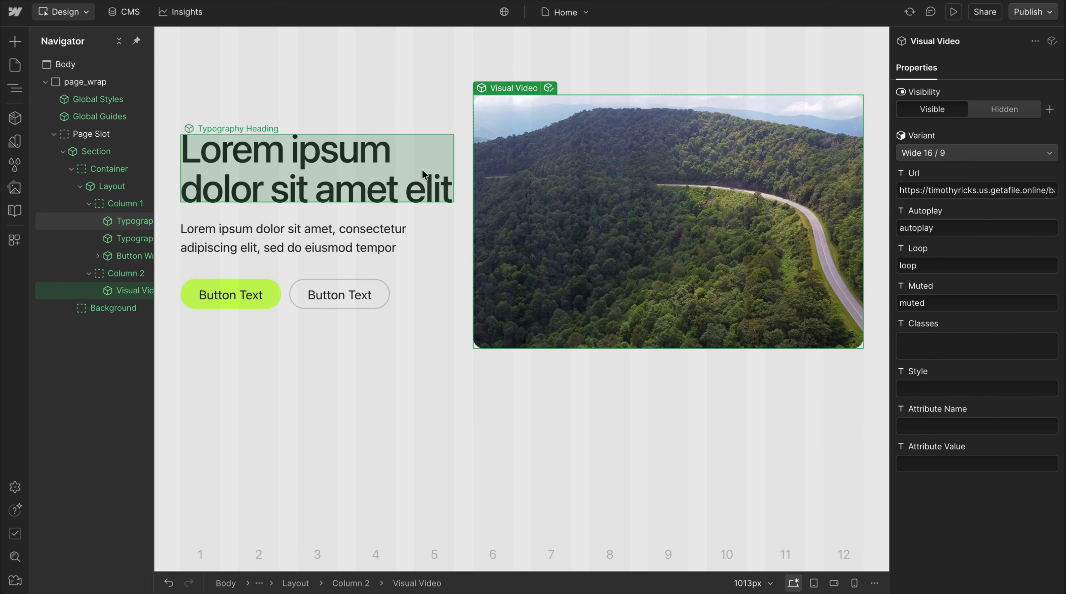
Delete the Visual Video component from Column 2
click(460, 140)
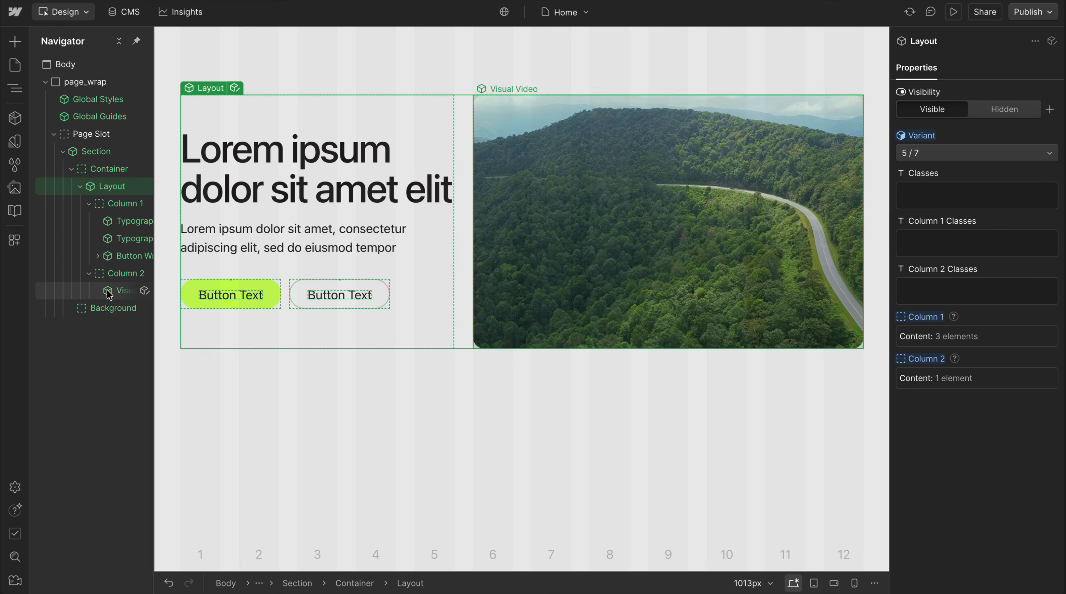
click(116, 282)
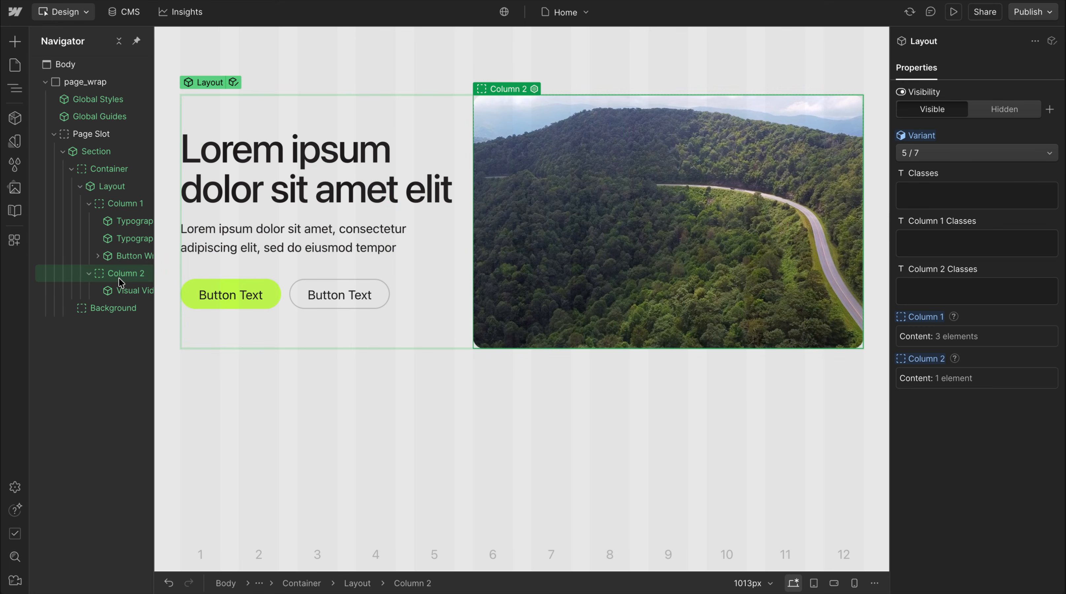
click(121, 290)
key(Delete)
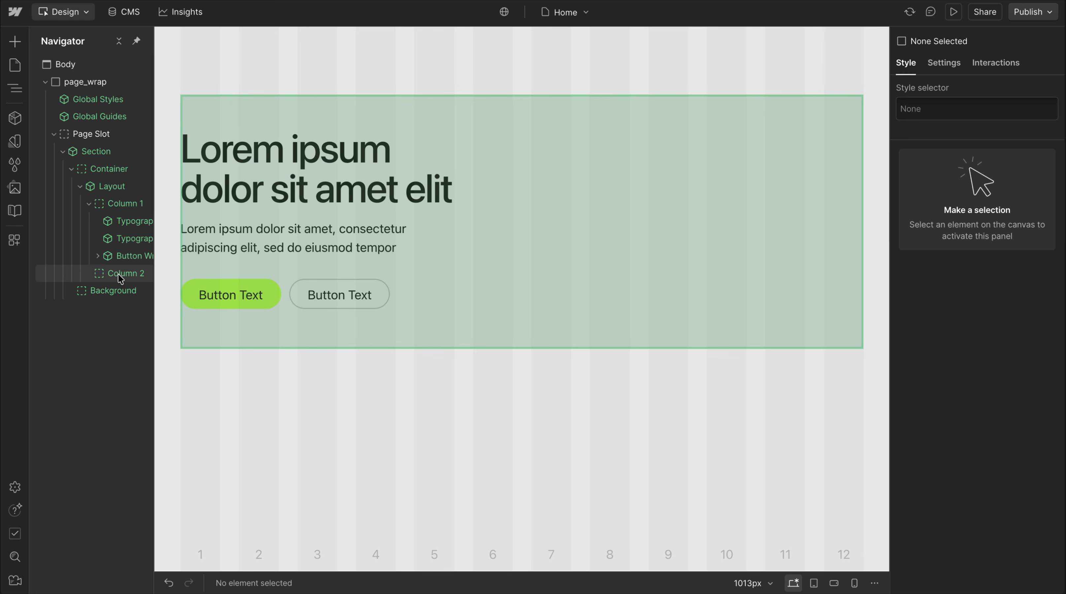
Insert the Accordion List component into the empty Column 2
click(121, 276)
key(ctrl+k)
text(acd)
key(BackSpace)
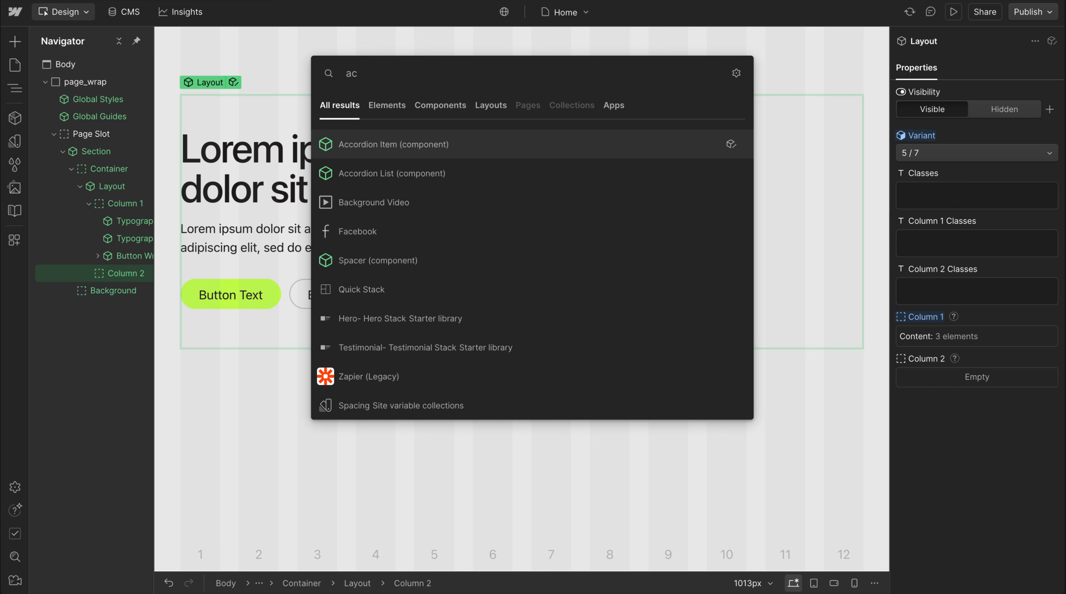
key(Down)
key(Return)
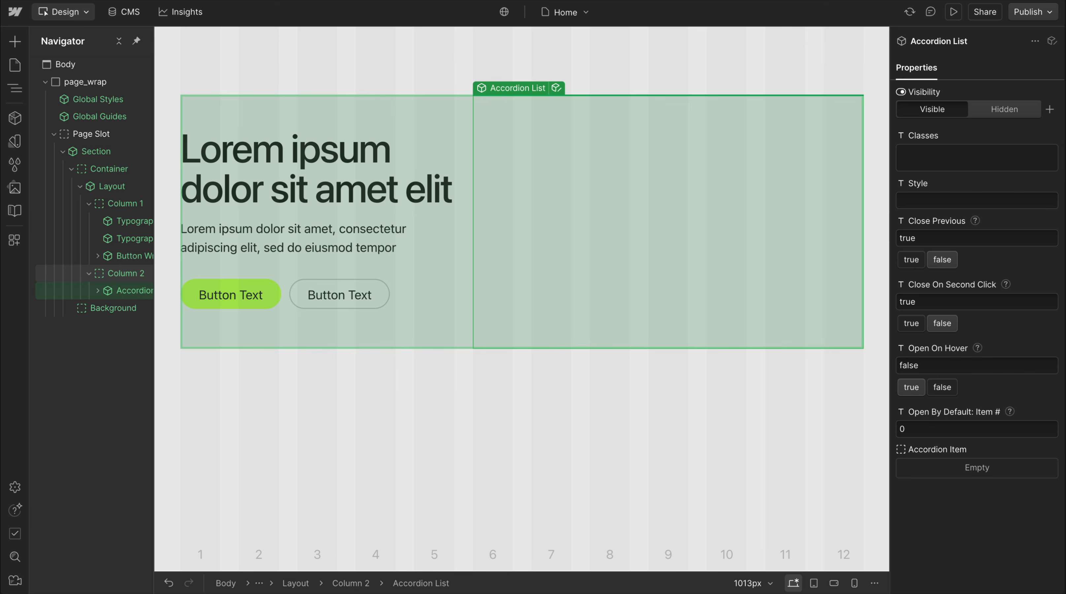
Fill the Accordion List in Column 2 with four Accordion Item components
key(ctrl+k)
text(acd)
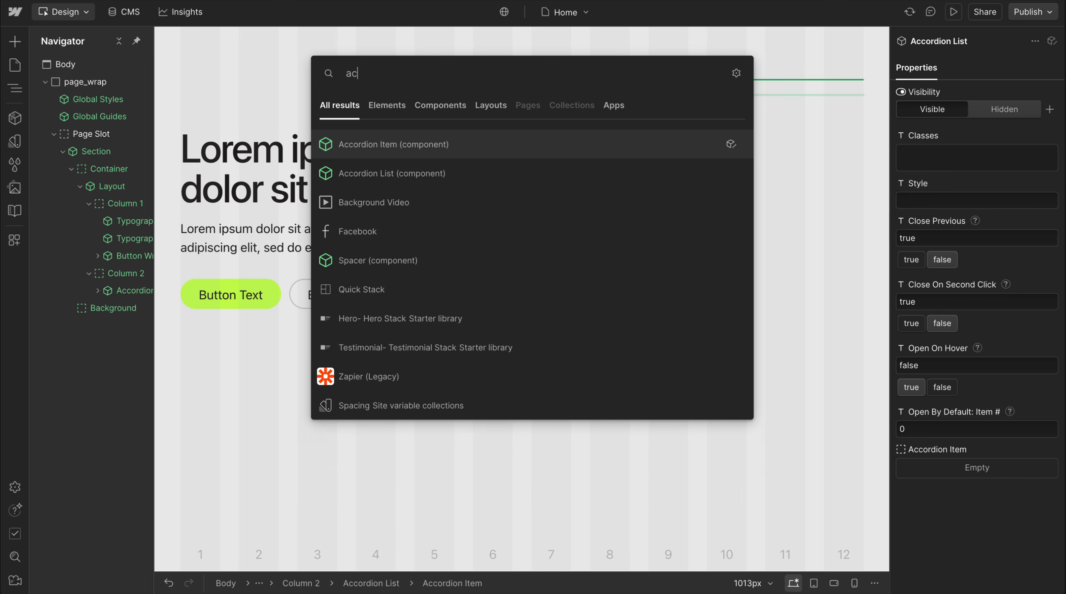
key(BackSpace)
key(Return)
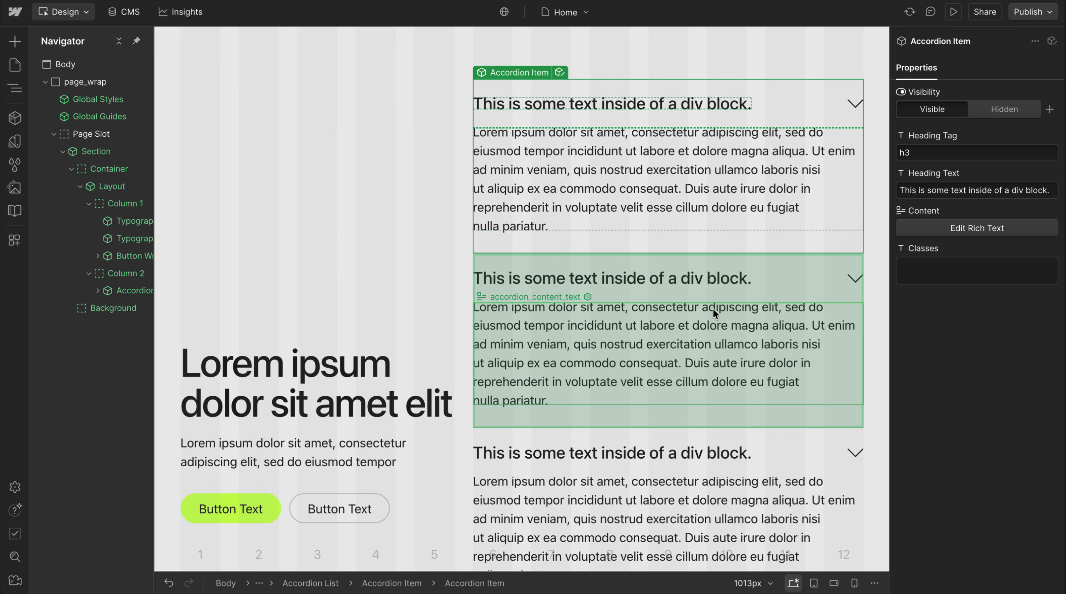
scroll(714, 308, down, 6)
scroll(707, 250, up, 6)
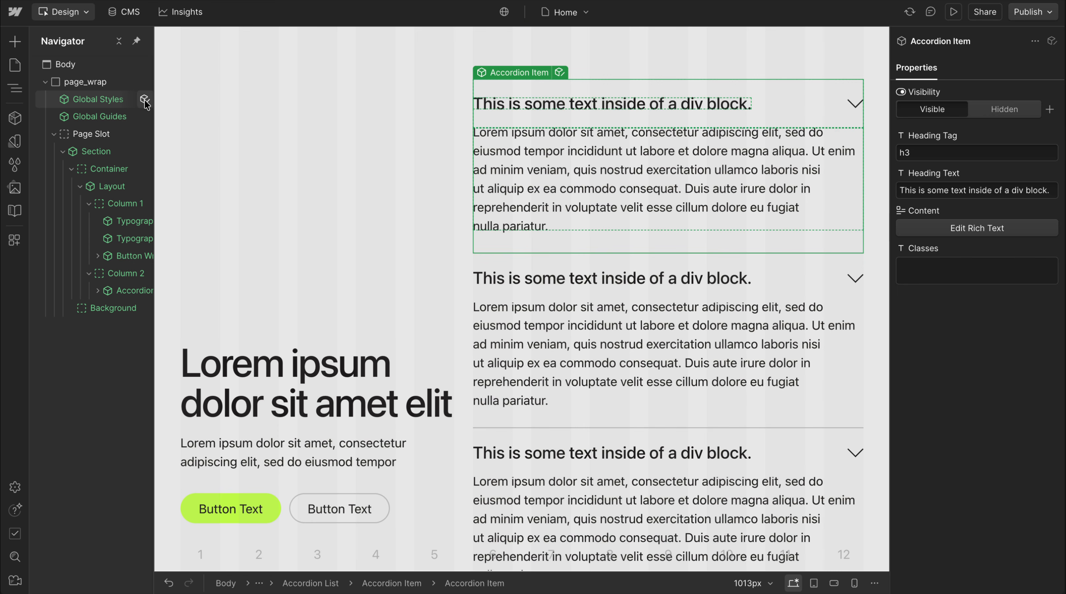
Open the Lumos CSS embed in the Global Styles component and examine which classes the Layout Slot rule excludes
click(144, 100)
double_click(82, 83)
scroll(397, 320, down, 10)
scroll(397, 319, up, 10)
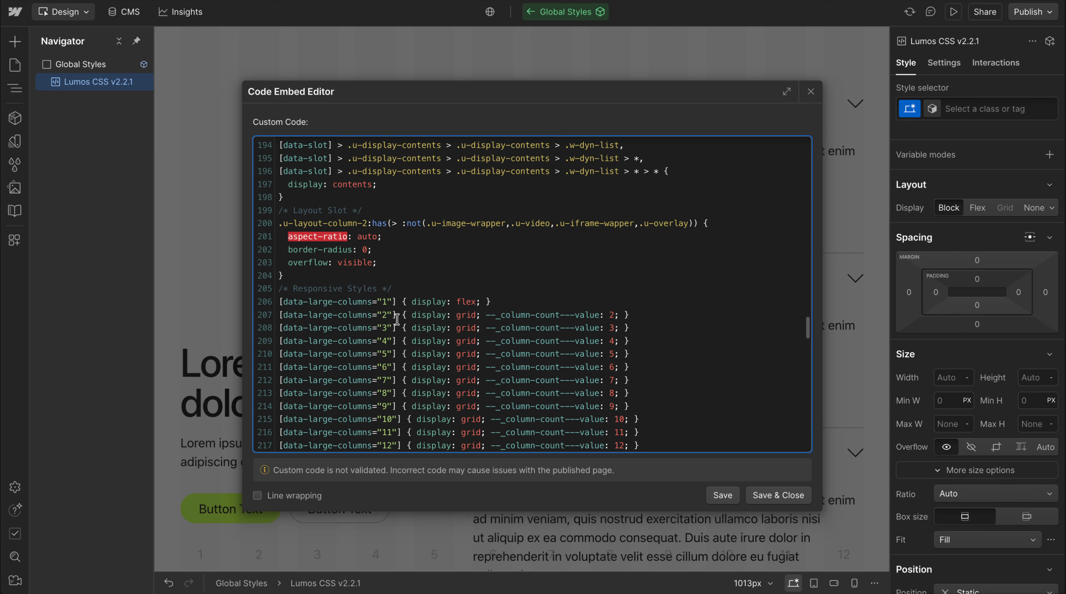
right_click(285, 226)
click(351, 215)
double_click(359, 225)
click(520, 224)
drag(430, 225, 681, 225)
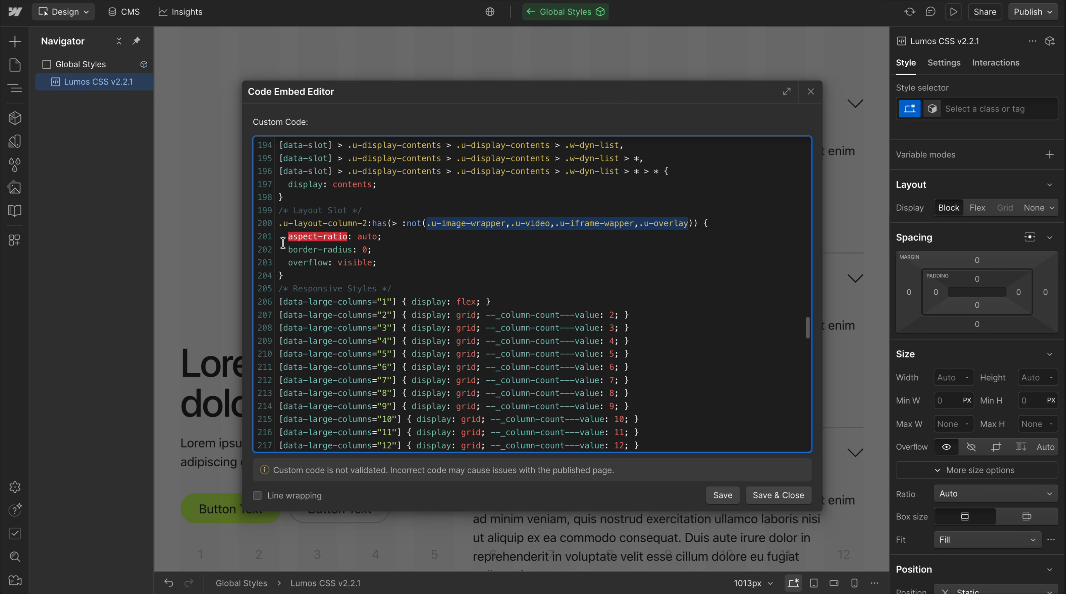
Review the aspect-ratio, border-radius and overflow overrides in the Layout Slot rule, and return to the Home page
drag(284, 242, 403, 239)
double_click(306, 225)
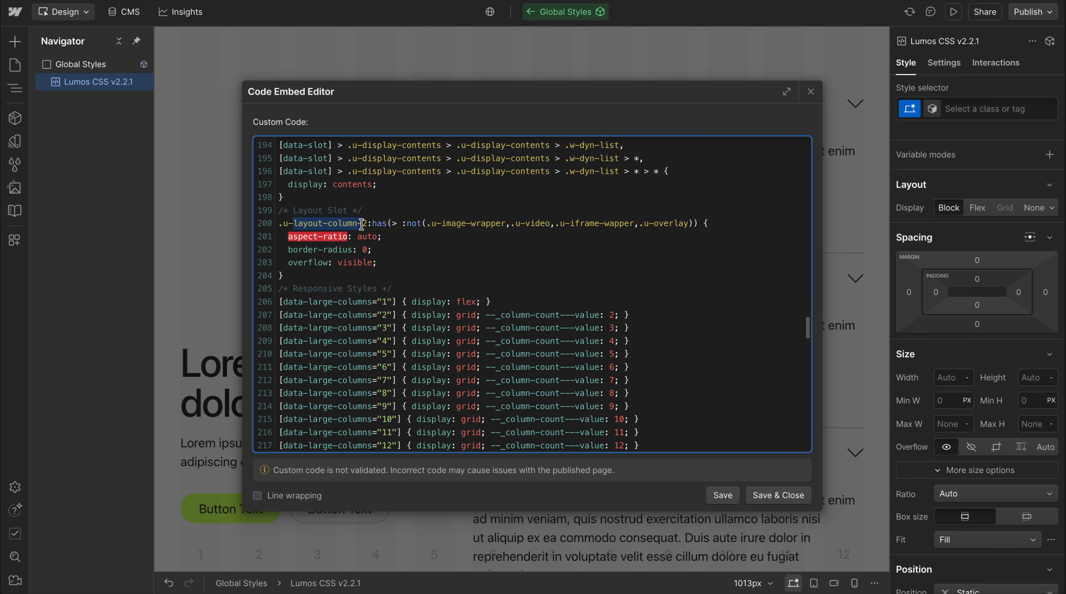
drag(286, 252, 379, 251)
drag(280, 264, 409, 266)
click(409, 265)
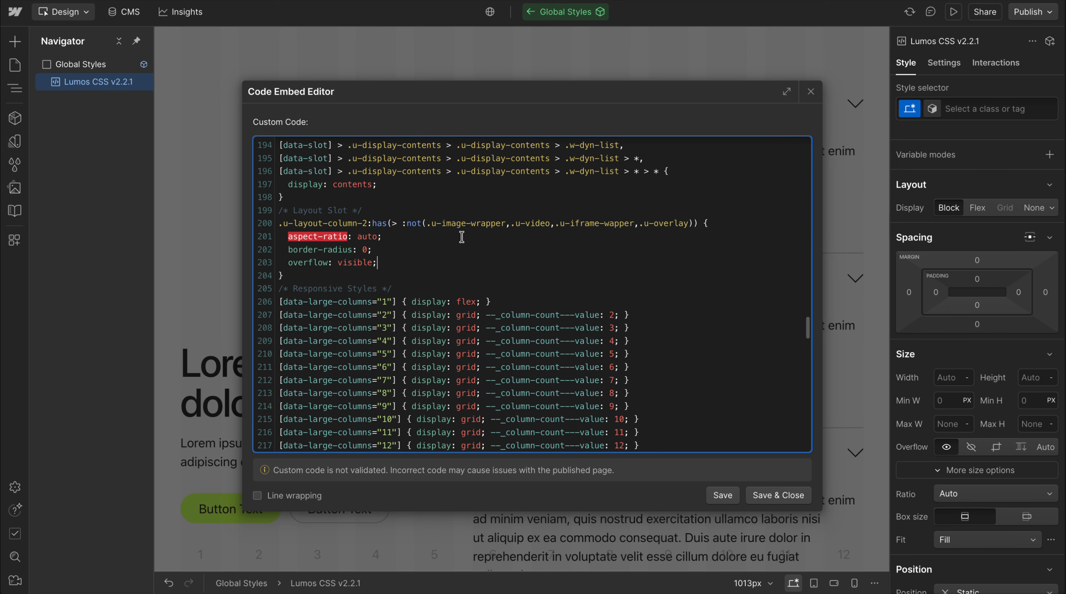
drag(427, 228, 684, 228)
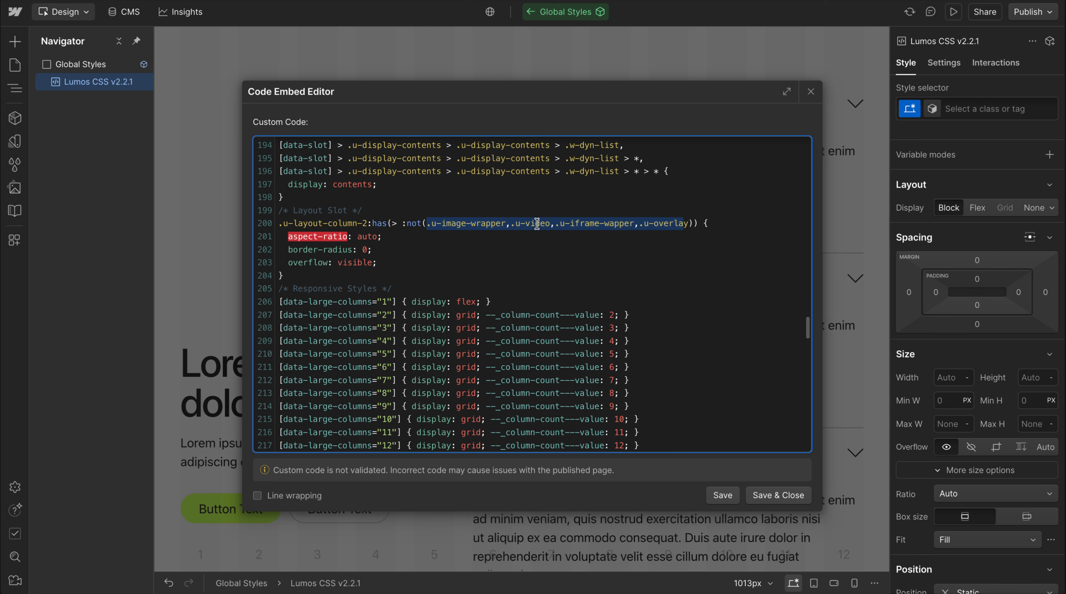
click(811, 92)
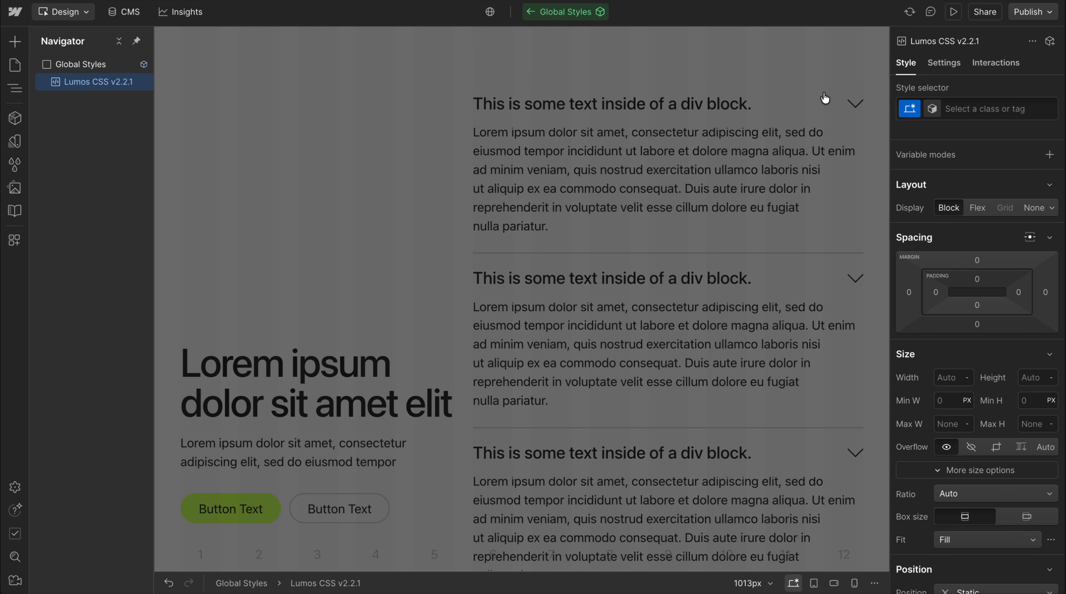
click(723, 132)
click(517, 135)
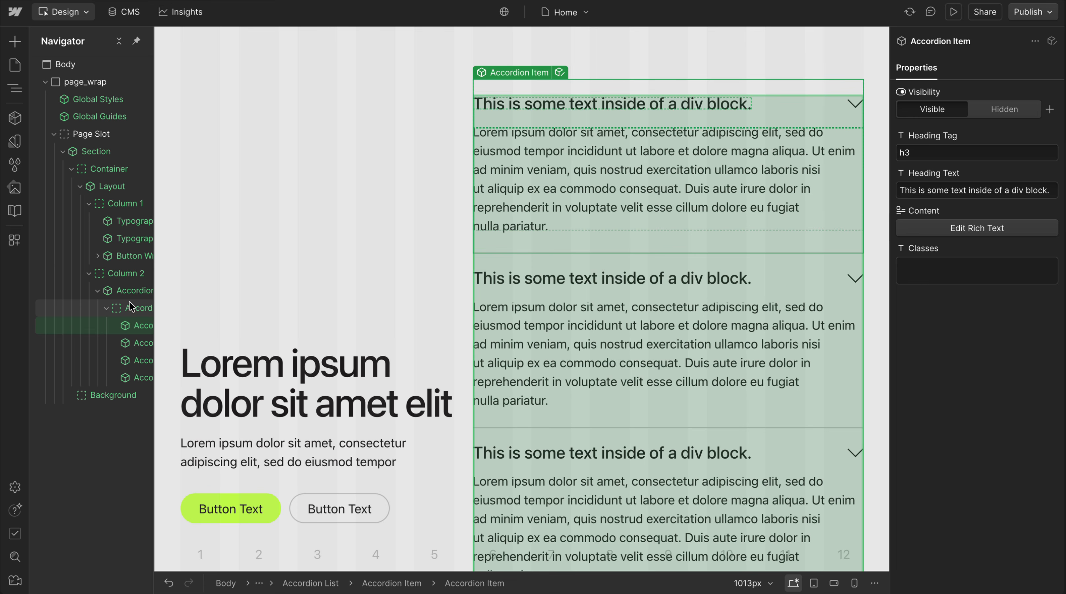
Add a Visual Image component to Column 2 below the Accordion List
click(98, 290)
click(125, 274)
key(ctrl+k)
text(imag)
key(Down)
key(Down)
key(Down)
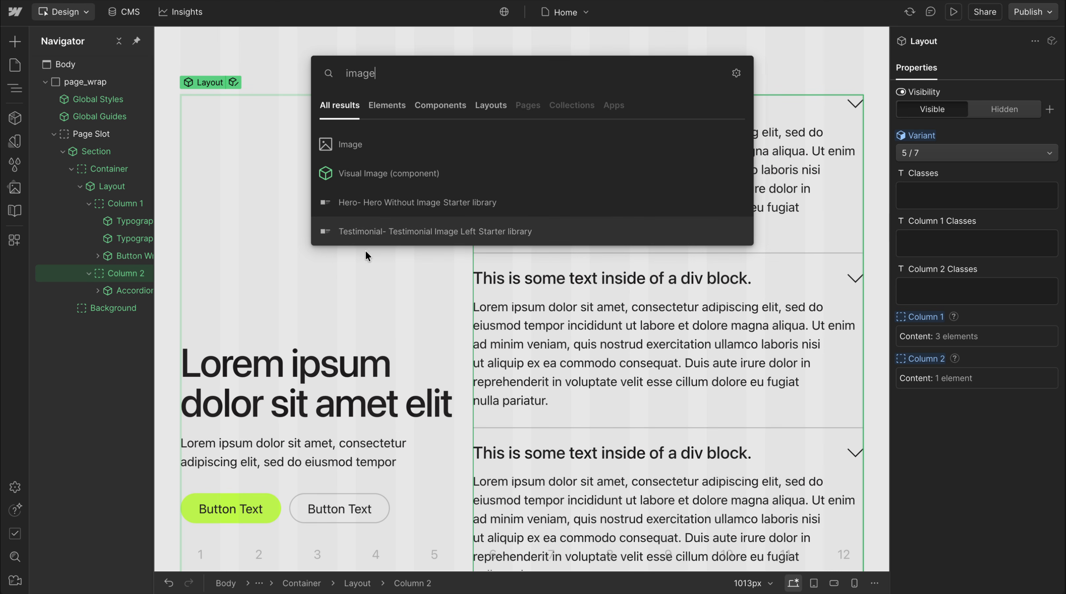
click(603, 173)
Try deleting the Accordion List from Column 2, undo that, and delete the Visual Image instead
click(120, 274)
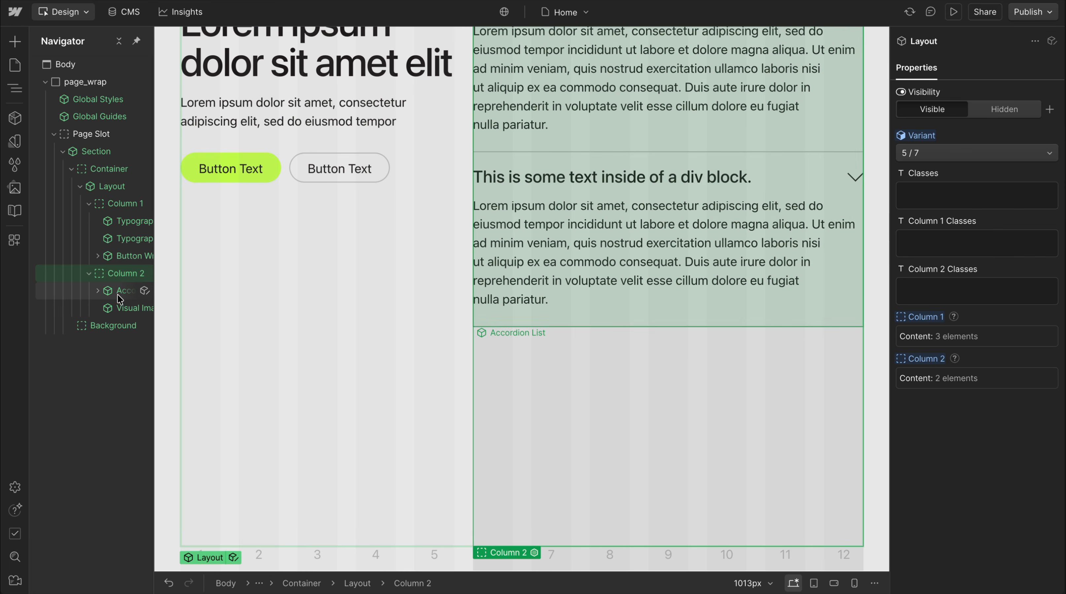
click(116, 295)
key(Delete)
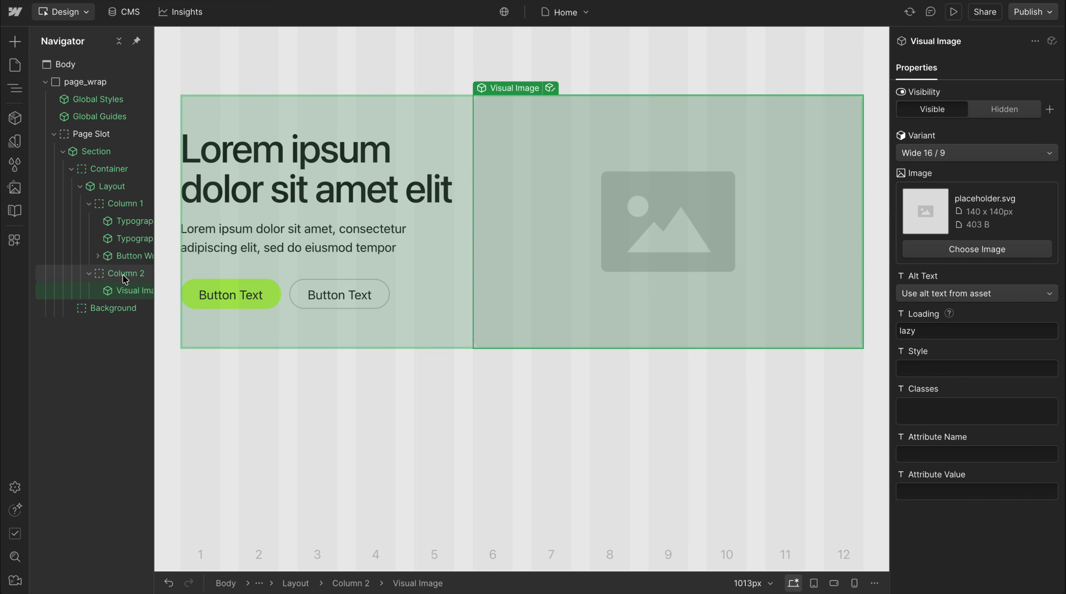
key(ctrl+z)
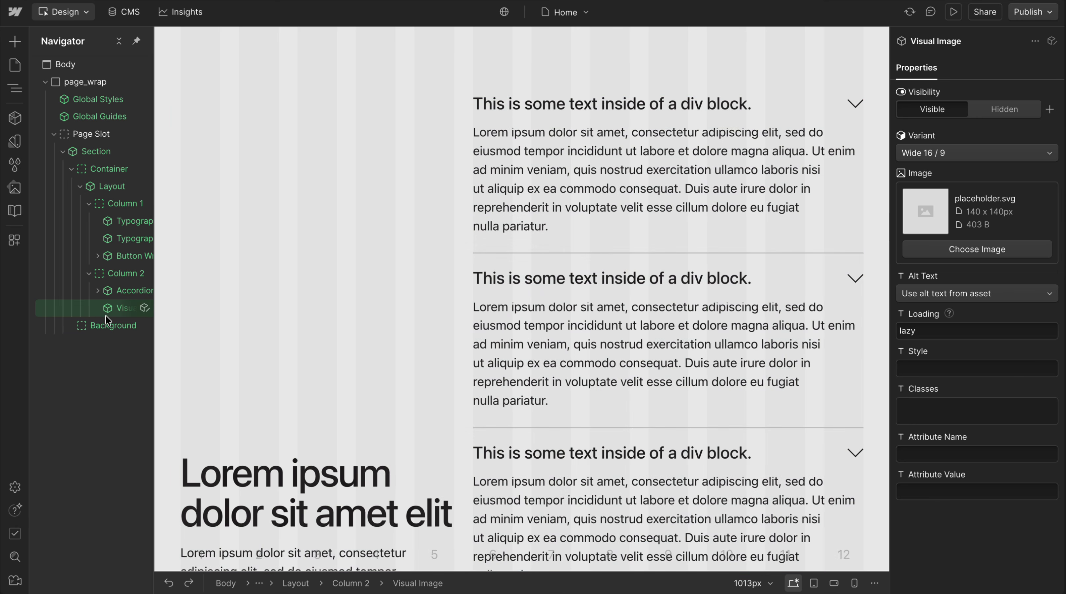
key(Delete)
scroll(400, 249, down, 5)
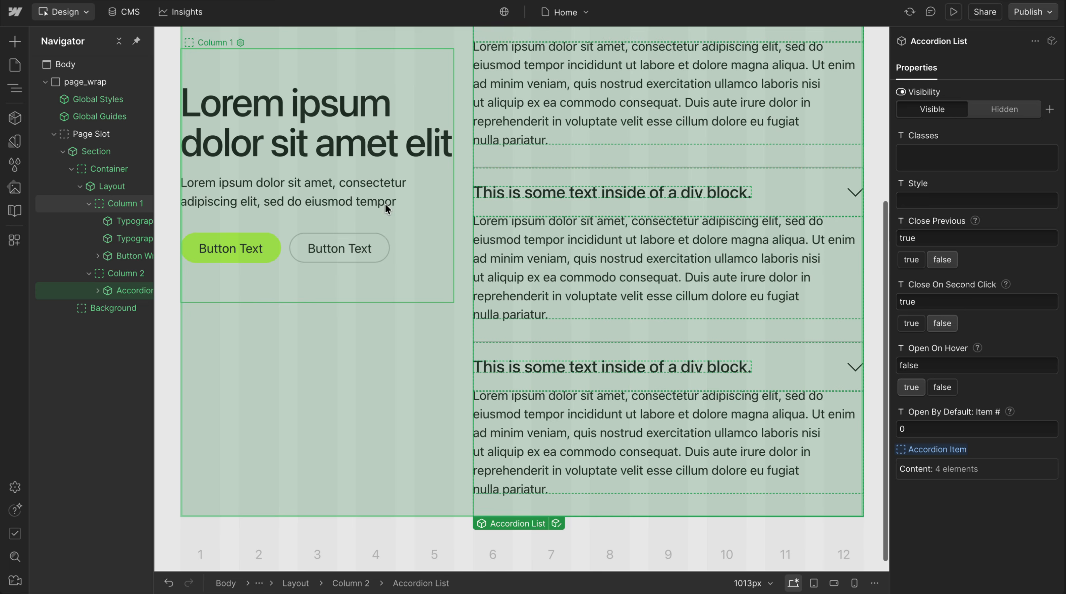
Try setting Column 1's align-self to start inside the Layout component's 5 / 7 variant, and undo the change
click(378, 217)
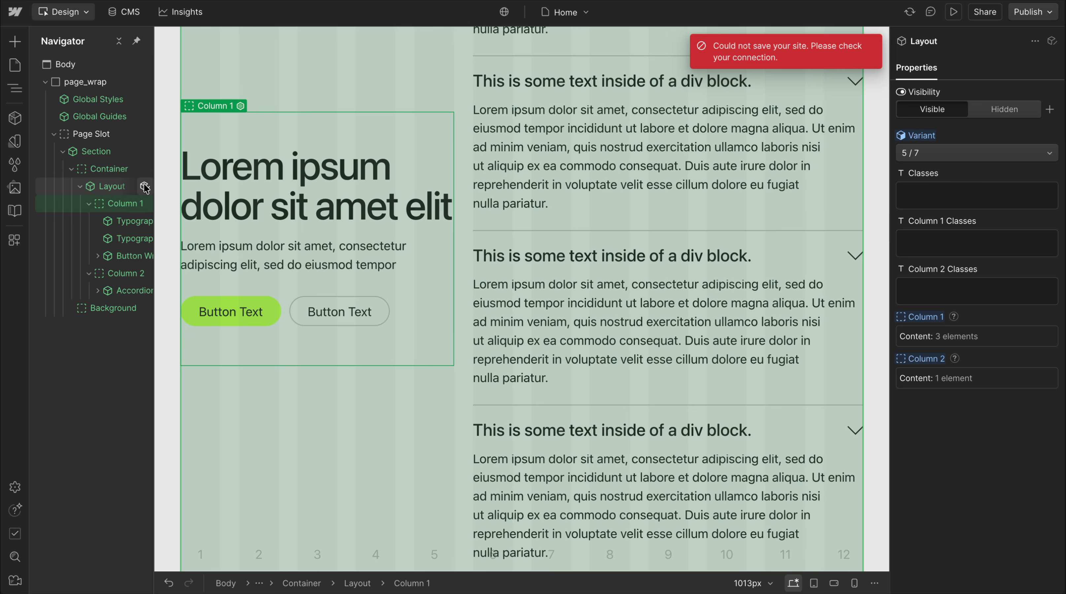
click(145, 186)
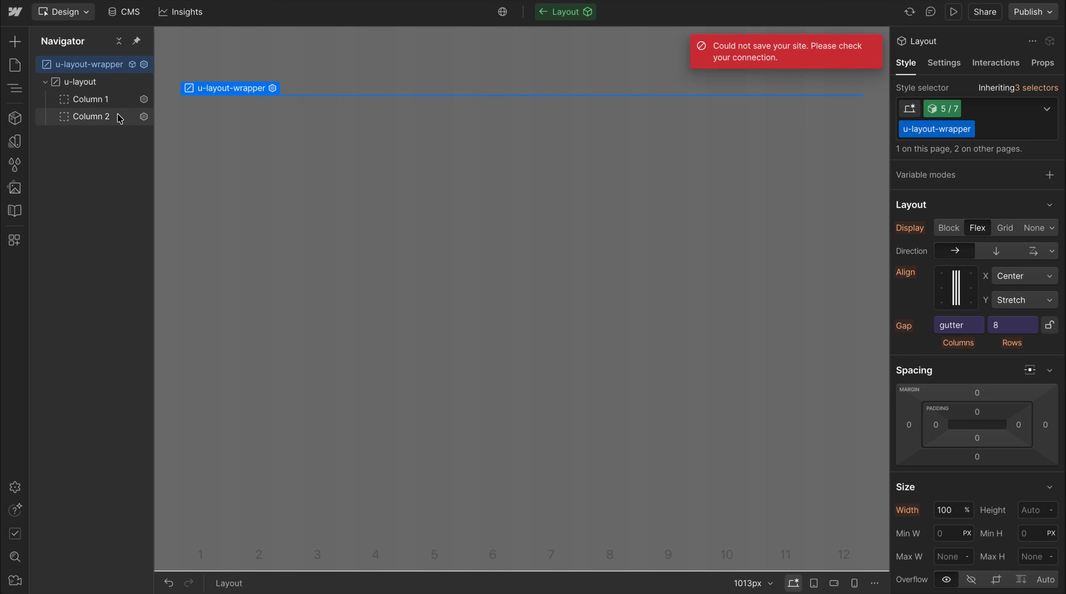
click(100, 100)
scroll(993, 357, down, 10)
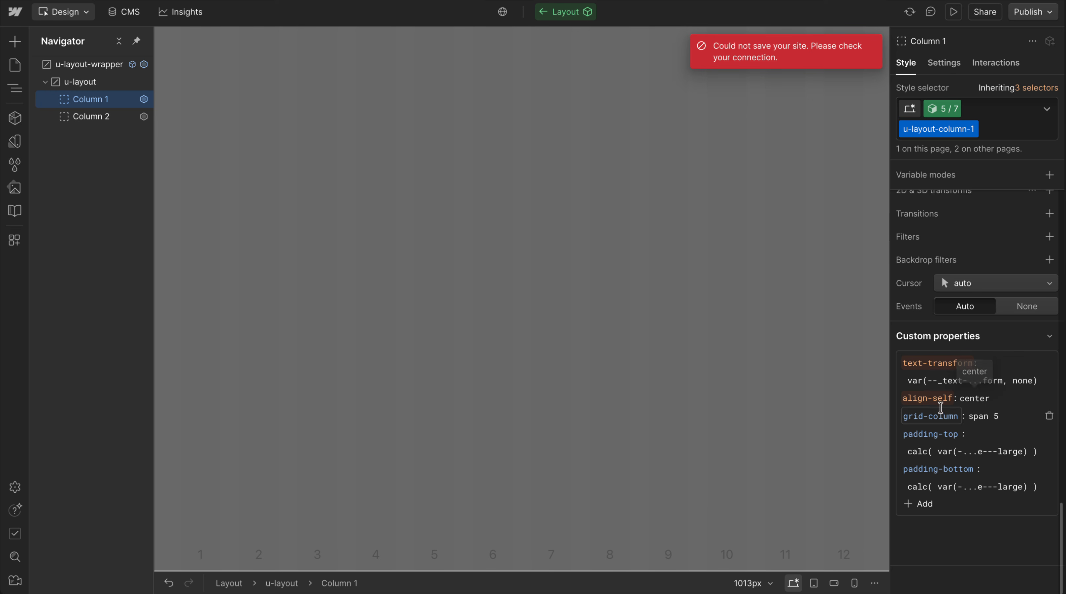
click(983, 403)
text(start)
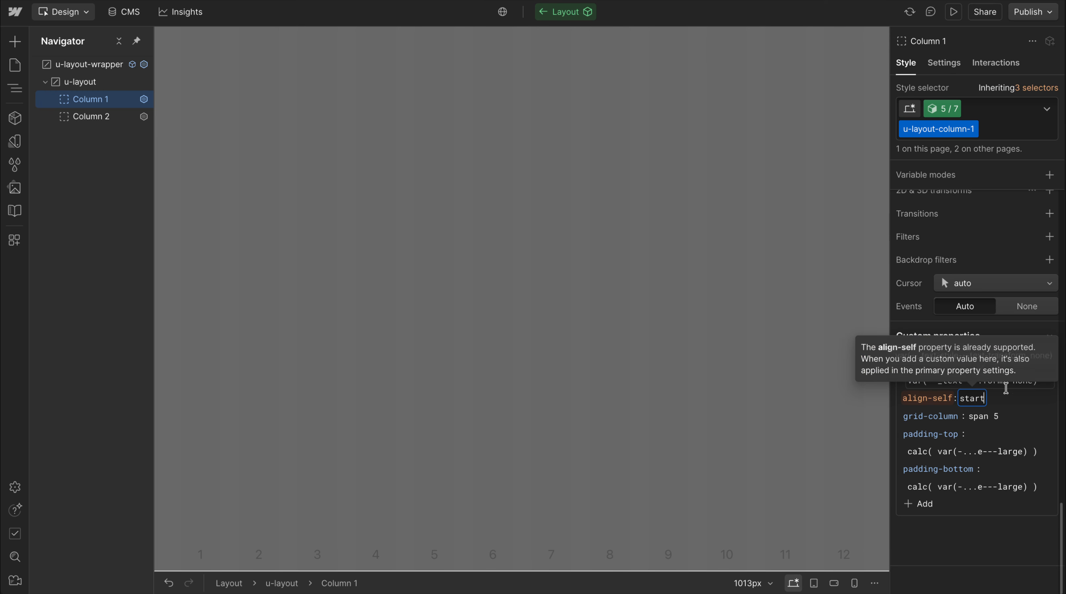
key(Return)
click(724, 404)
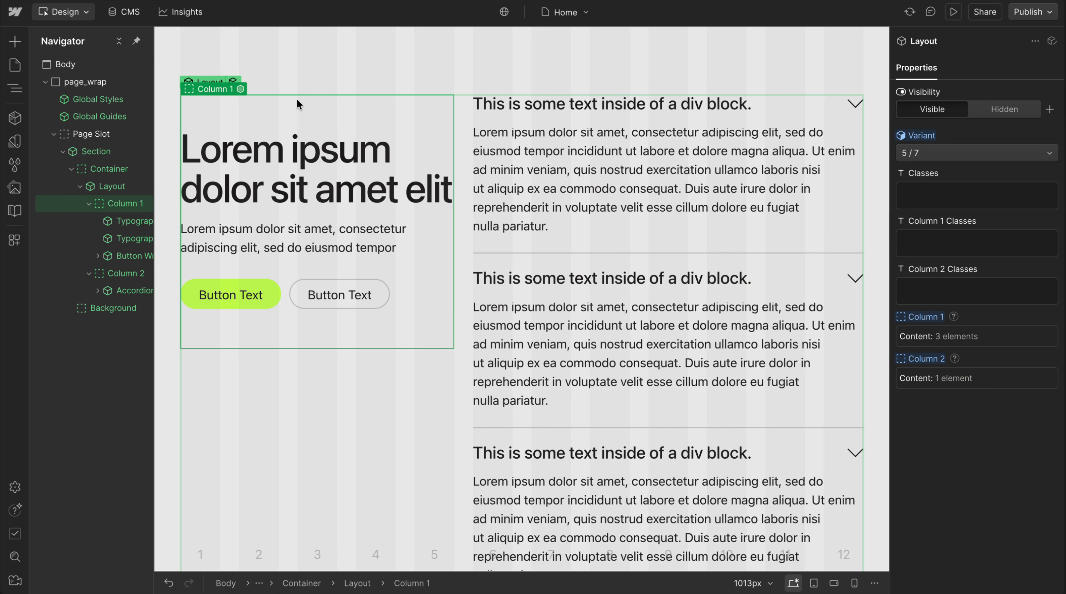
key(super+z)
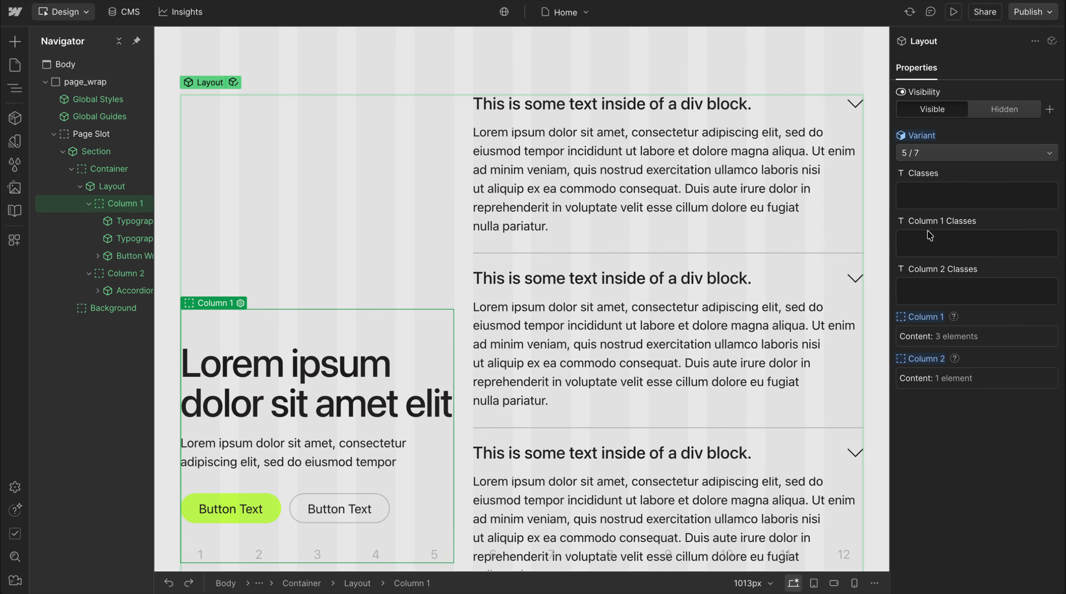
Add the u-align-self-start class to Column 1 through the Layout instance's Column 1 Classes property
click(931, 246)
text(align-self)
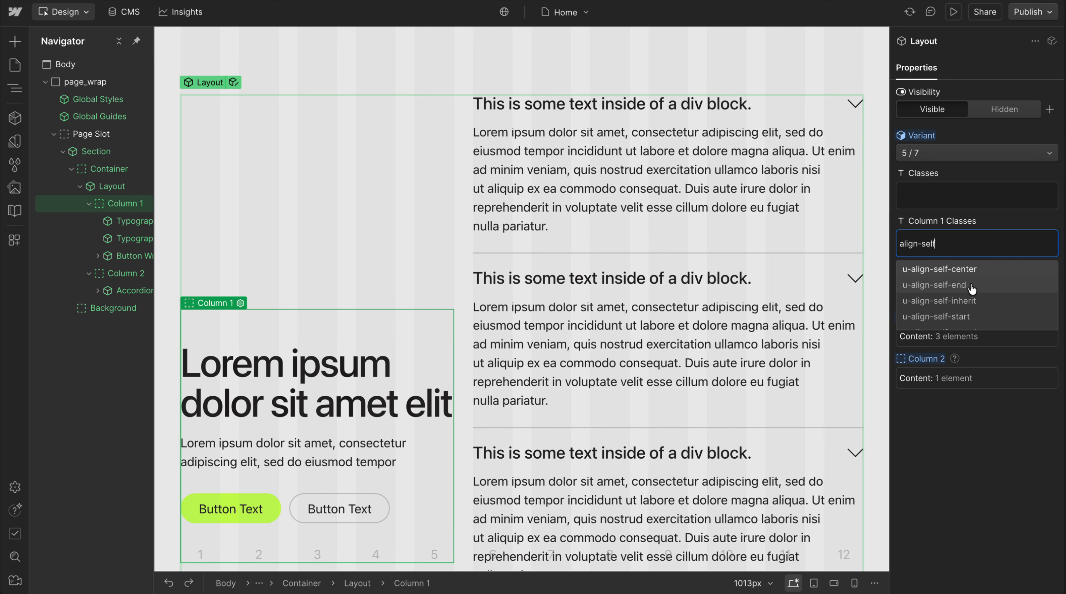
click(973, 316)
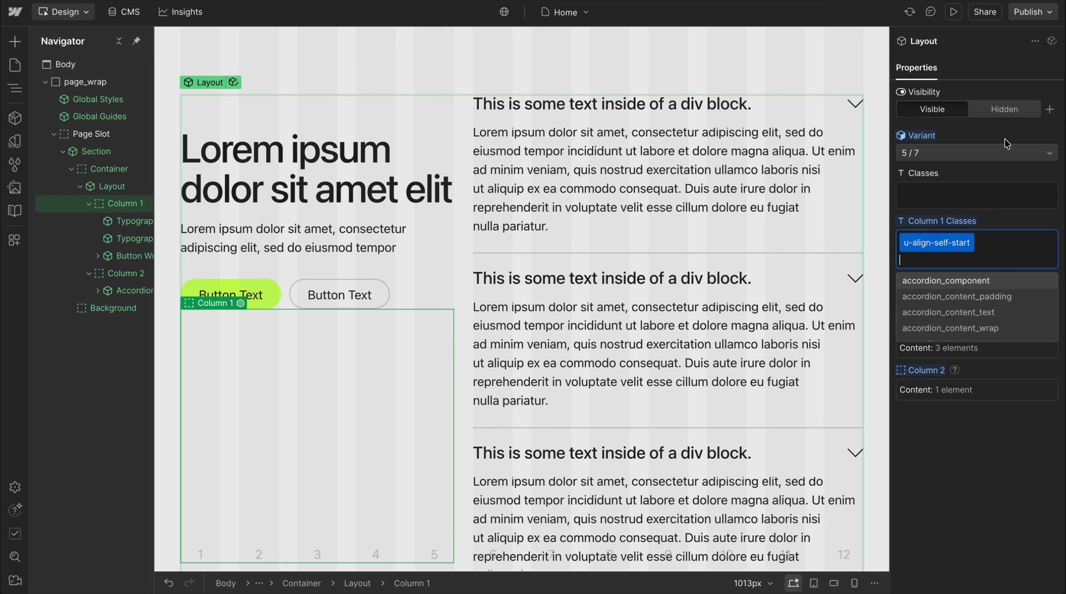
Set the Layout variant to Columns and reset the Column 1 Classes property to its default
click(1010, 152)
click(963, 121)
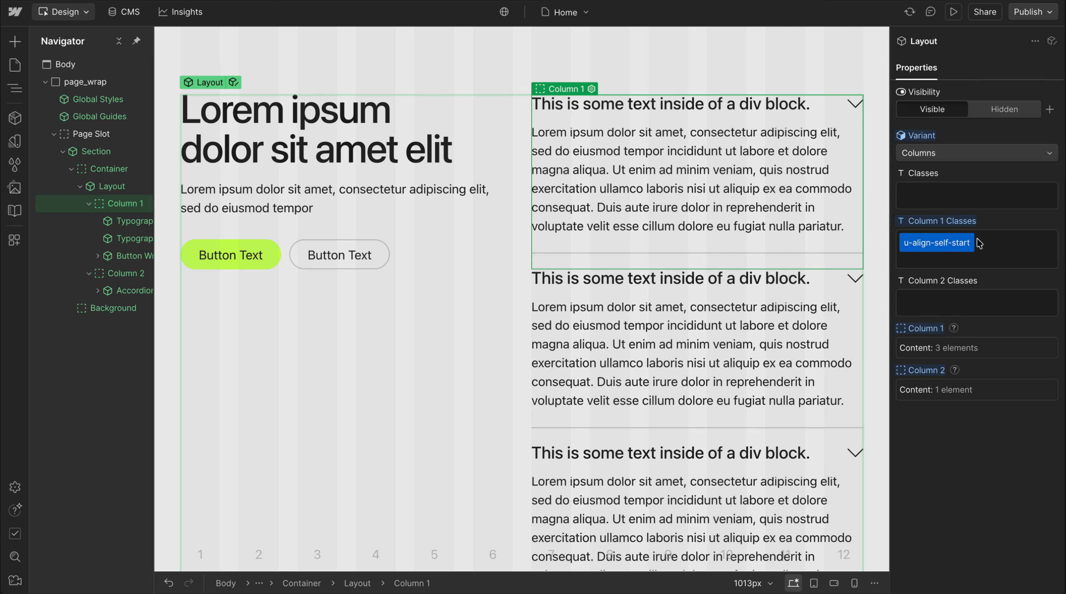
click(944, 221)
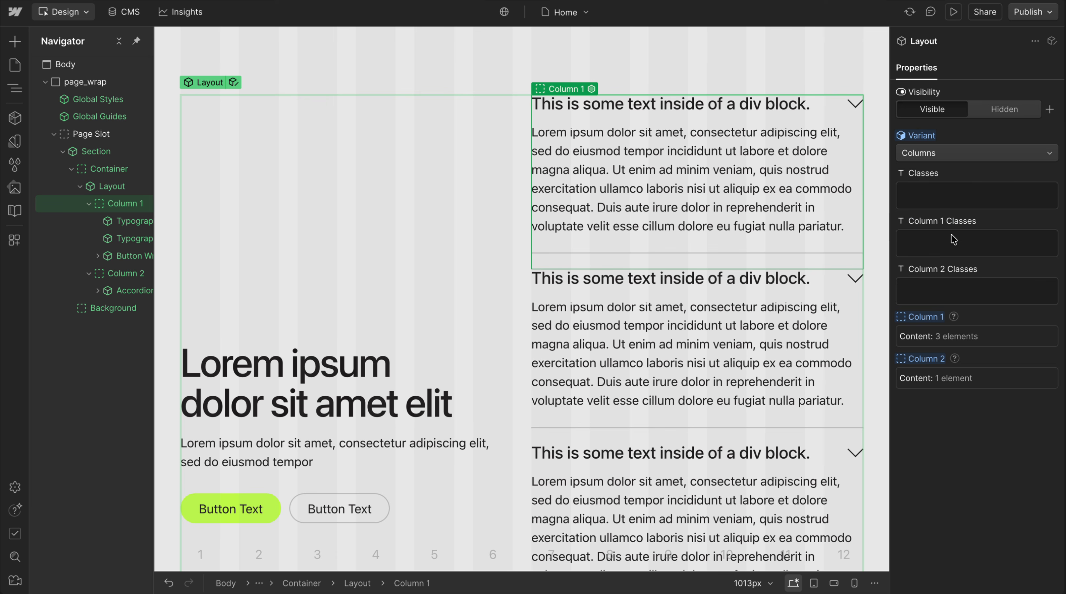
Apply the u-align-self-start class to Column 1 with the Columns variant active
click(956, 236)
text(align-sef)
key(BackSpace)
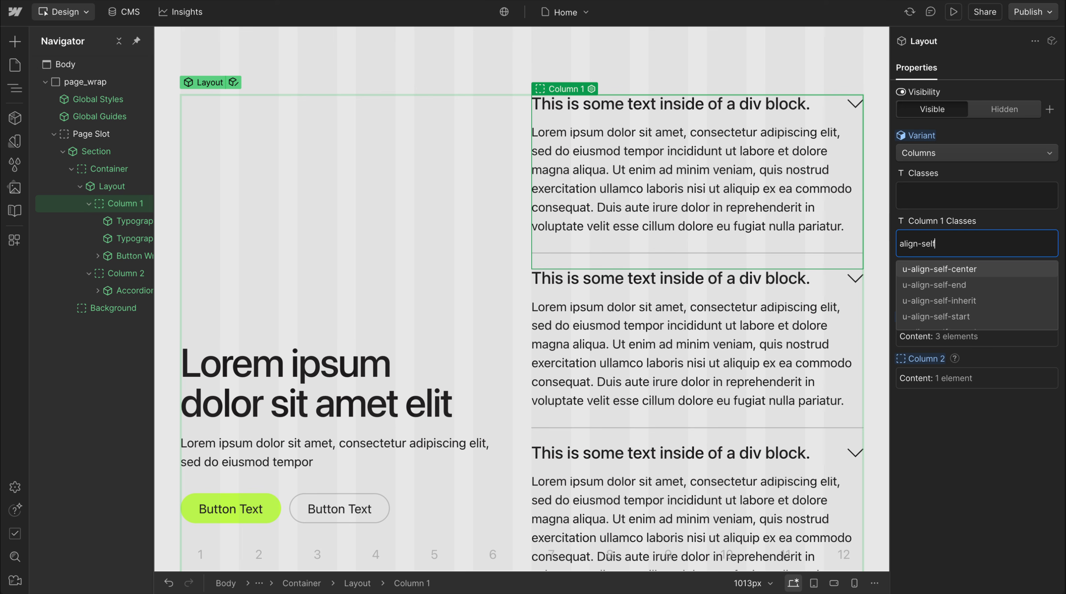
click(977, 317)
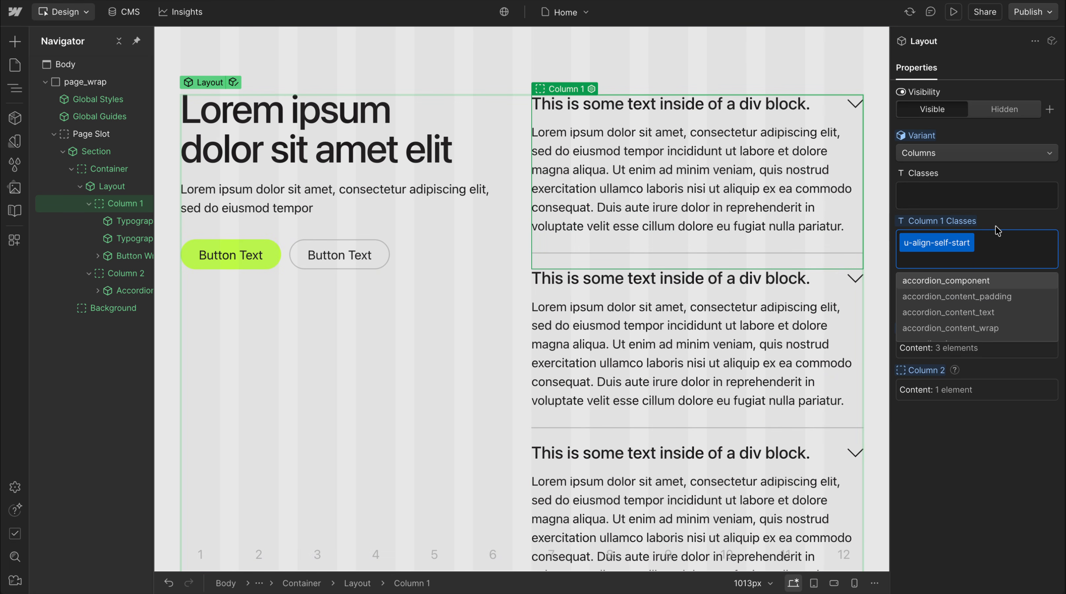
key(Escape)
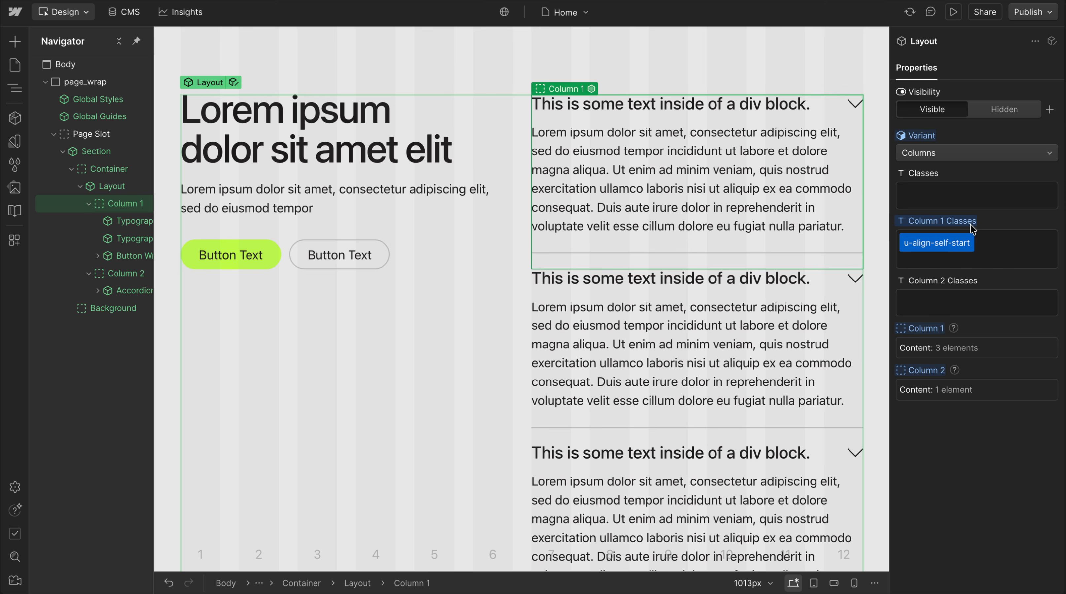
Remove the u-align-self-start class from Column 1 Classes and select the whole Layout component
click(934, 235)
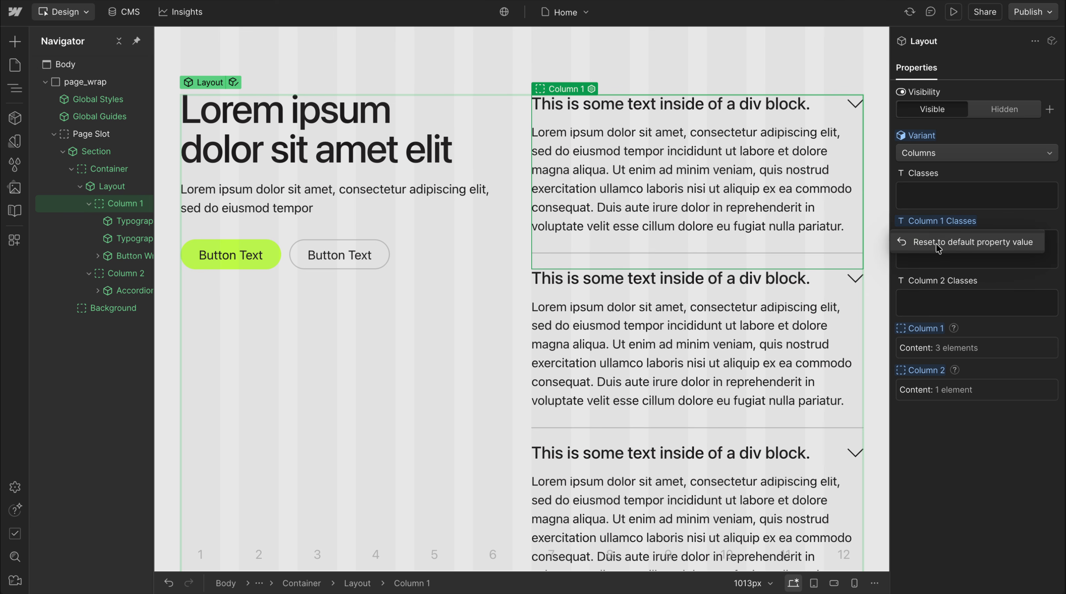
key(BackSpace)
click(424, 278)
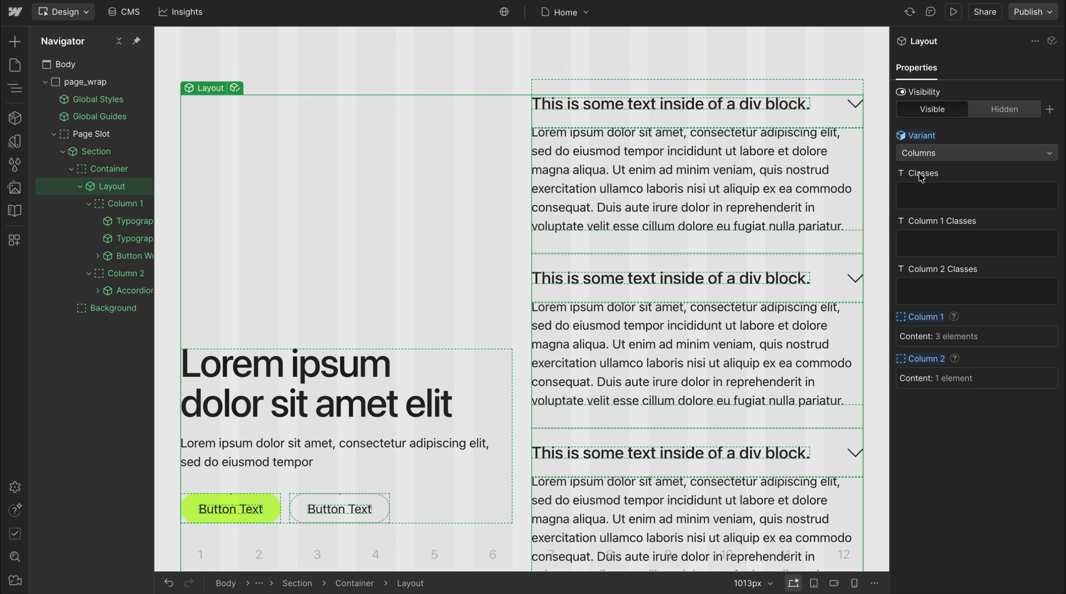
Open the Layout component, examine Column 1's custom properties in the Columns variant, and return to the page
click(235, 88)
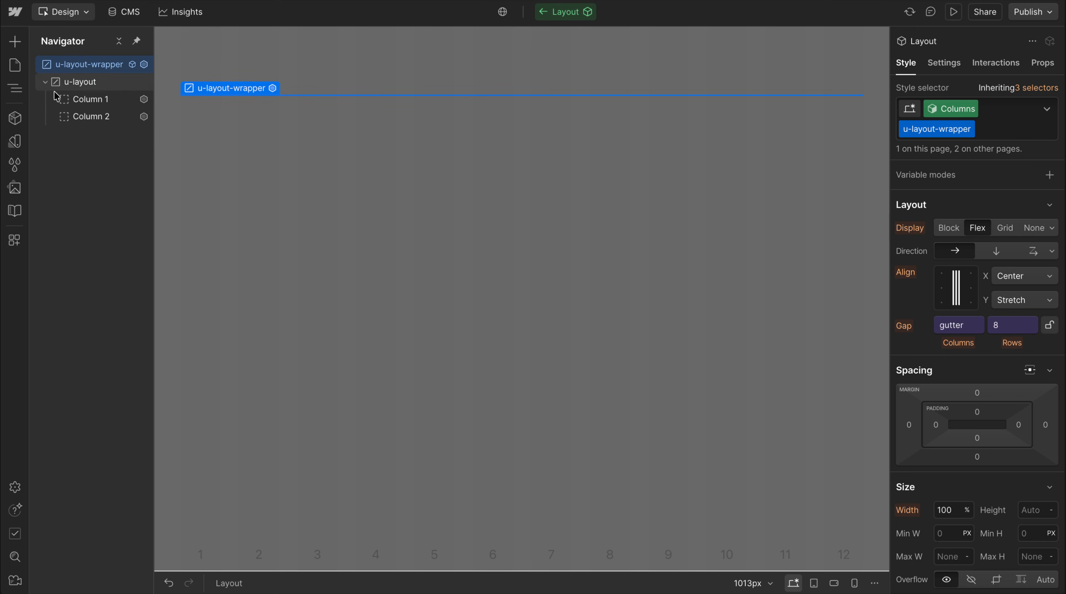
click(96, 100)
scroll(948, 390, down, 10)
scroll(948, 390, down, 5)
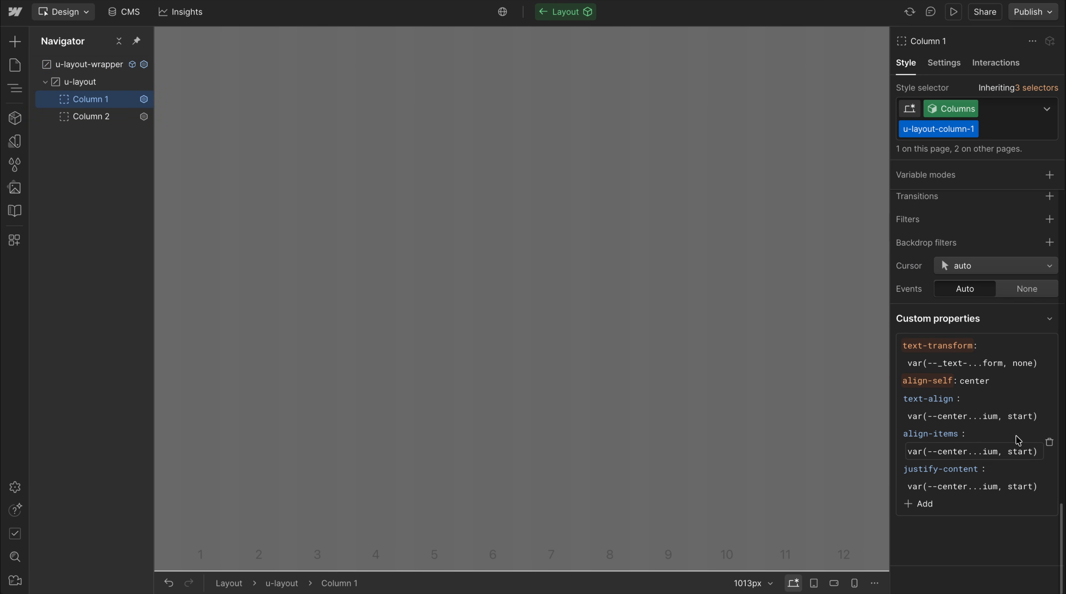
click(665, 293)
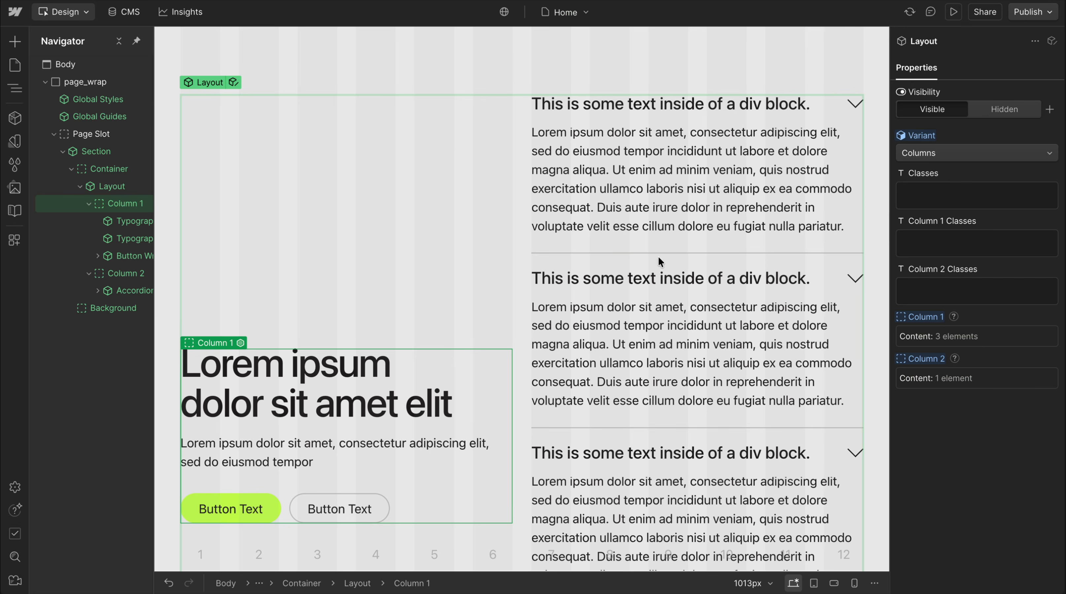
Set the Layout variant to Sticky Left and duplicate the section that contains it
click(940, 154)
click(926, 201)
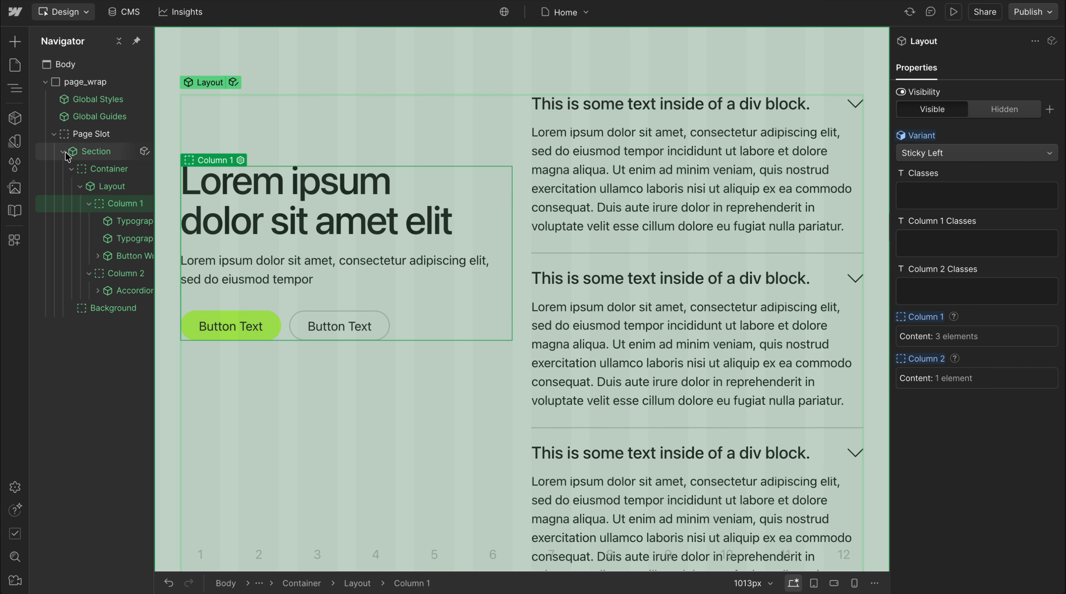
click(66, 152)
click(96, 150)
key(super+d)
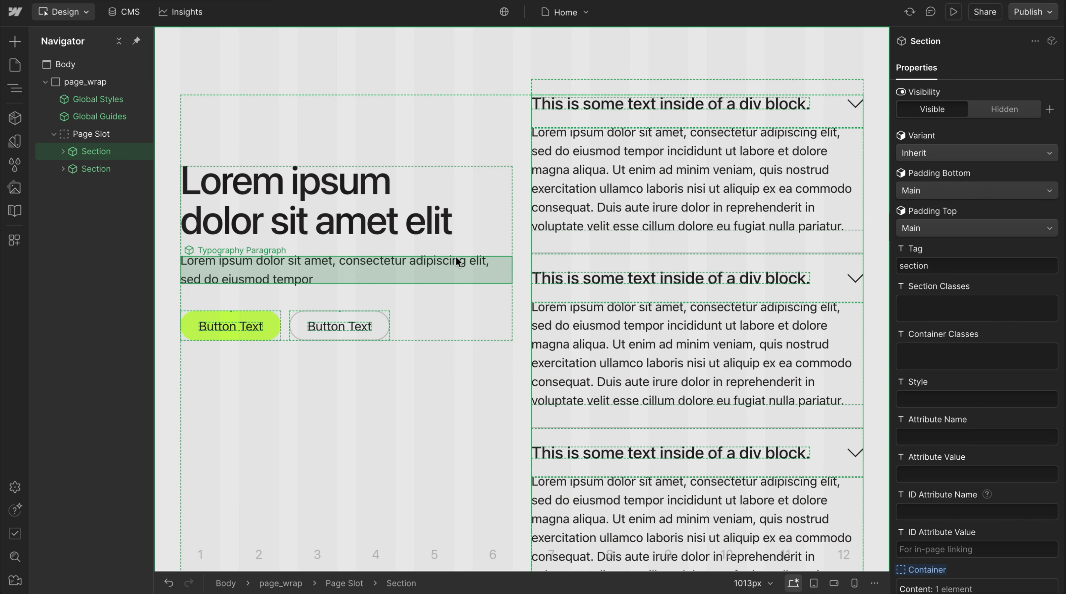
Check how the sticky left column behaves on scroll in the desktop and tablet breakpoints
scroll(456, 257, down, 10)
scroll(456, 258, up, 8)
scroll(456, 257, down, 7)
scroll(444, 262, down, 6)
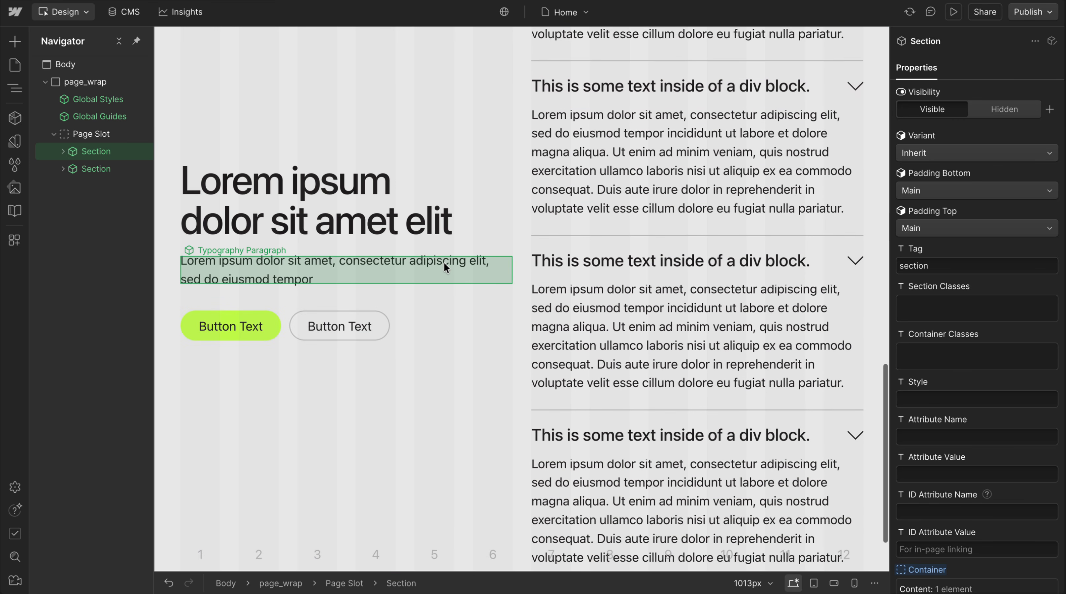
scroll(448, 253, up, 10)
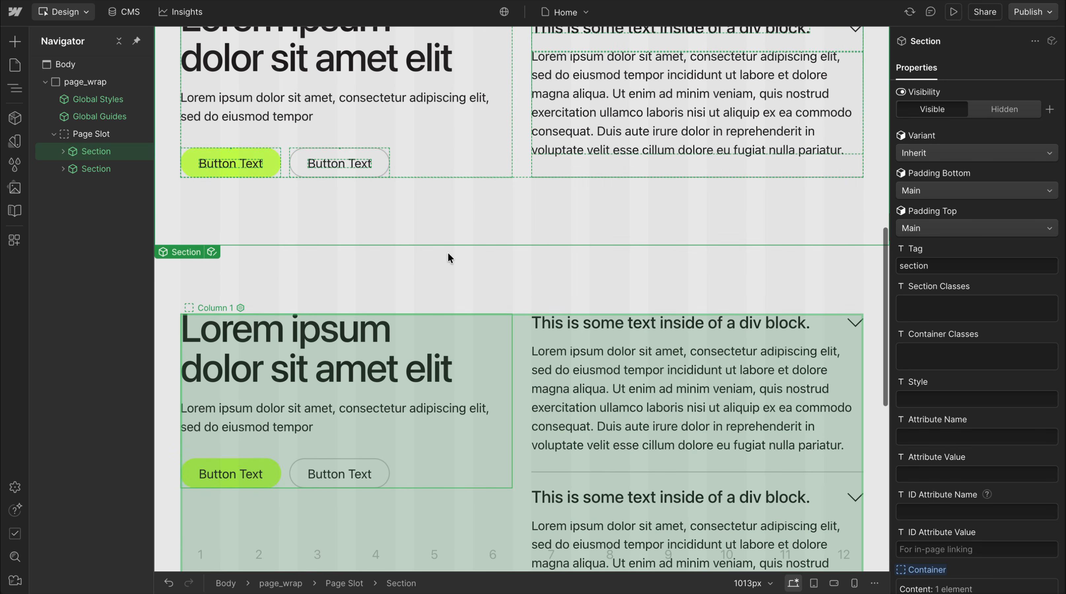
key(2)
scroll(535, 291, down, 7)
scroll(454, 107, up, 5)
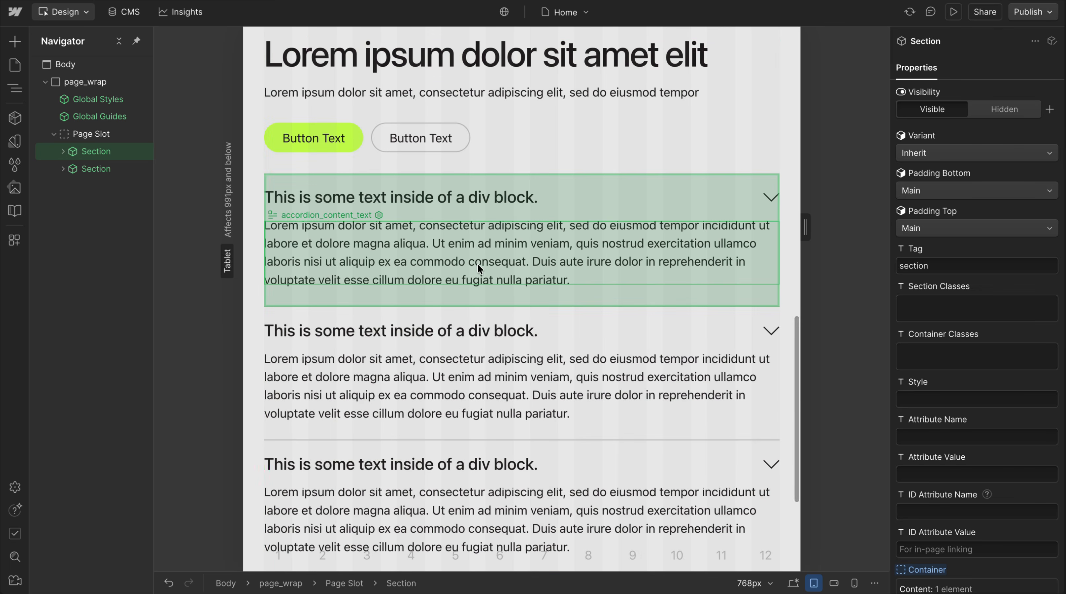
key(1)
Open the second section's Layout component and examine Column 1's custom position value in the Sticky Left variant
click(524, 264)
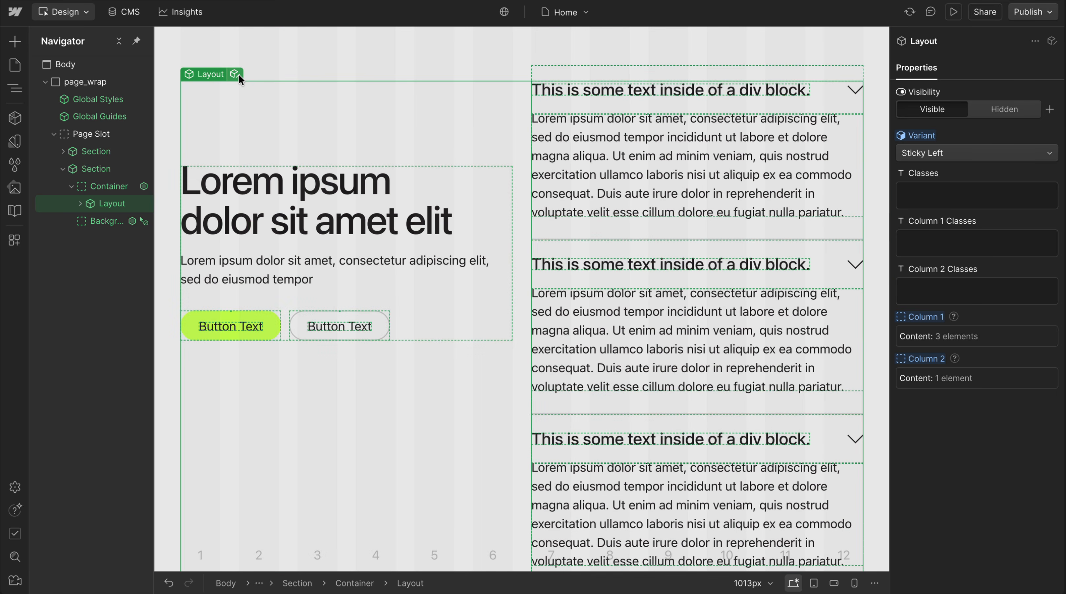
click(239, 73)
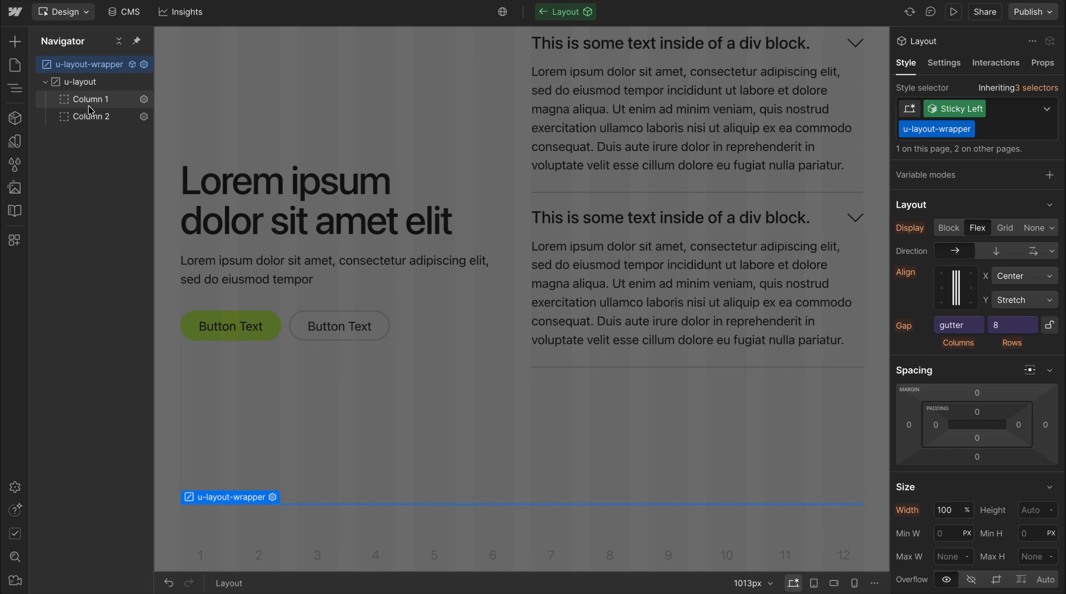
click(89, 104)
scroll(920, 405, down, 5)
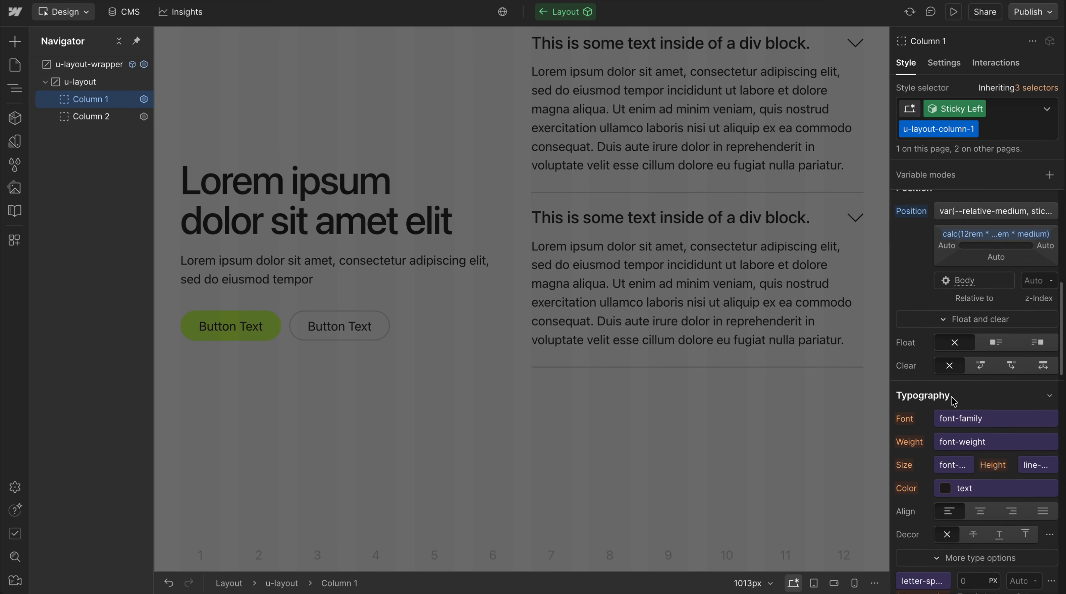
click(983, 233)
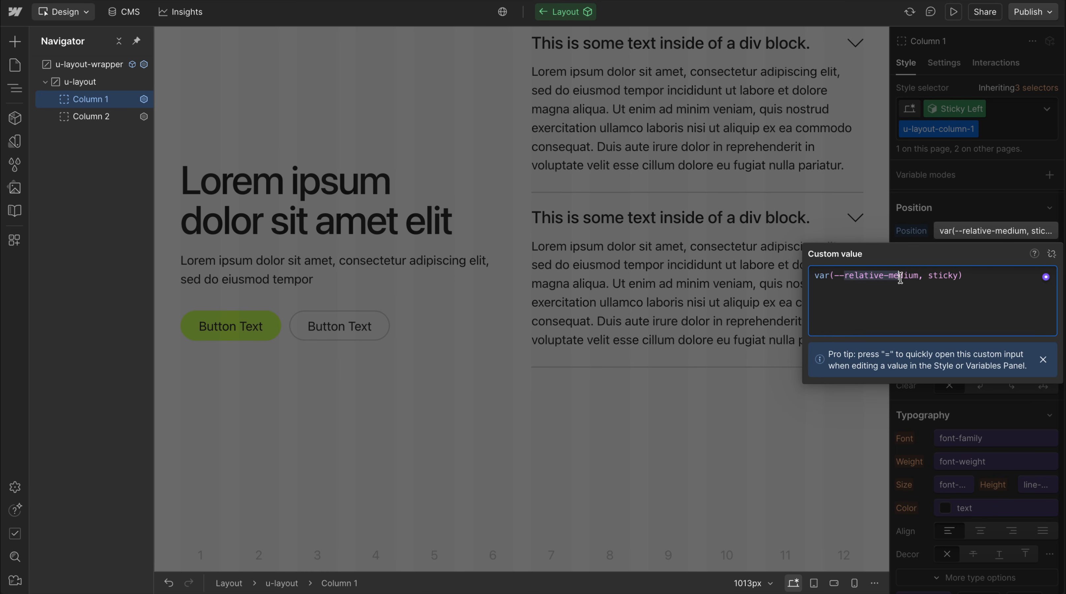
click(990, 168)
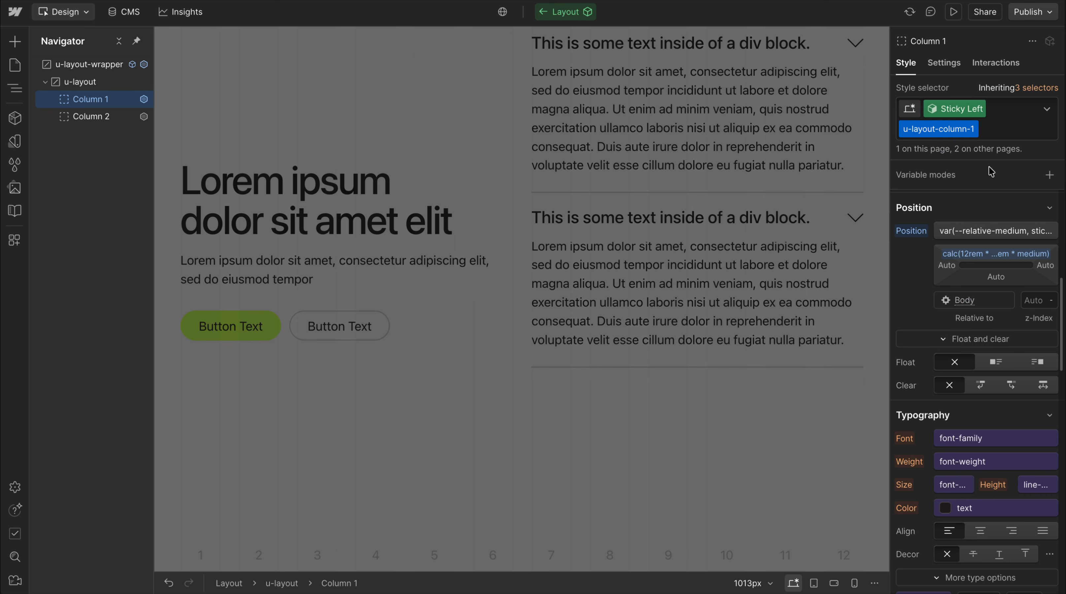
Examine the calc expression behind Column 1's top offset and review the column's custom properties
click(997, 258)
click(1027, 276)
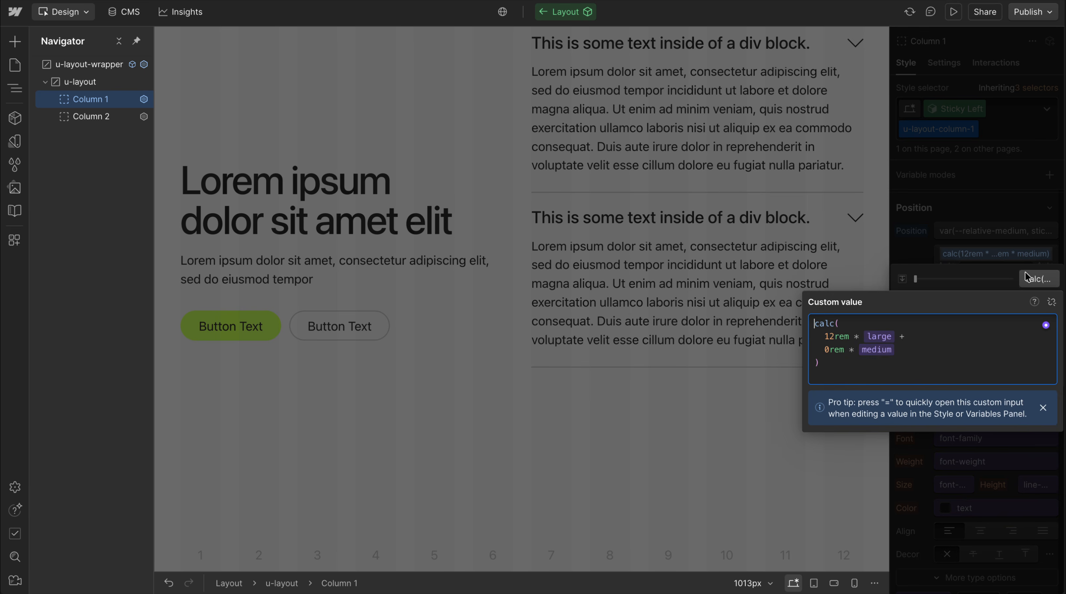
click(905, 338)
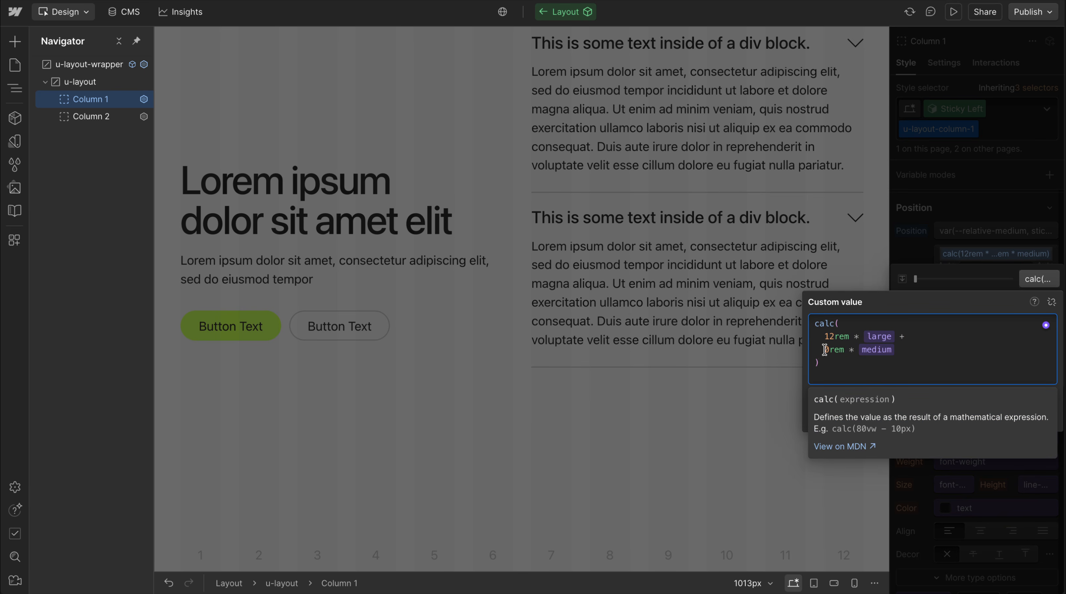
key(Escape)
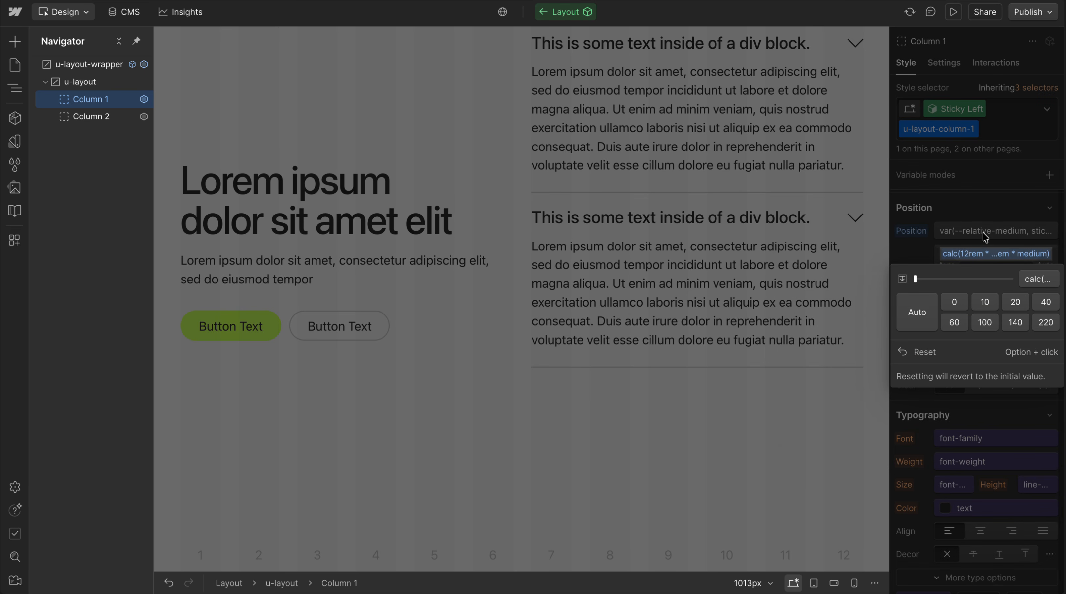
key(Escape)
scroll(943, 294, down, 5)
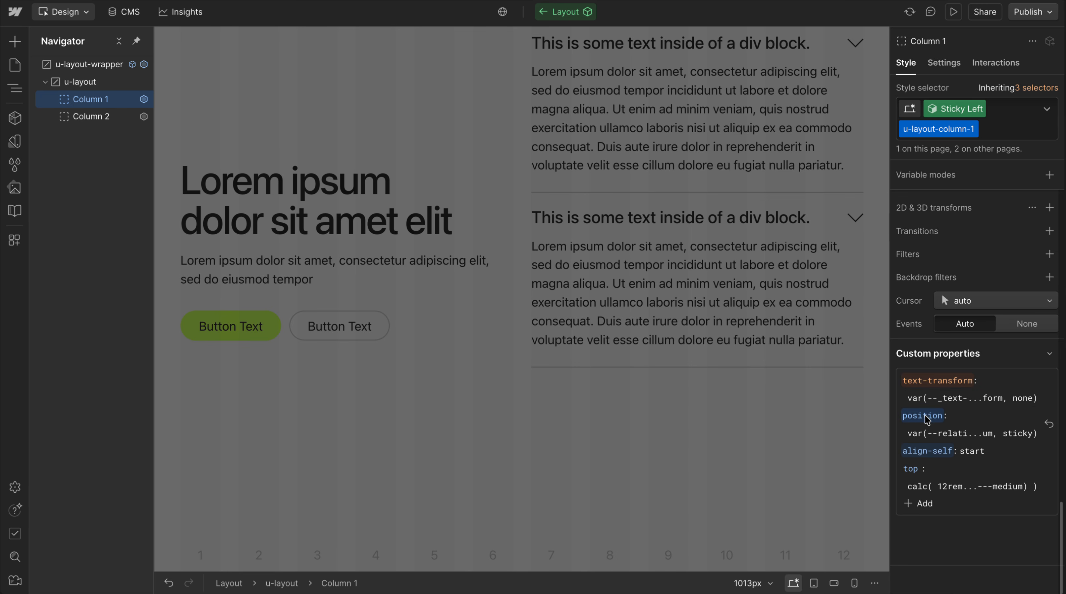
scroll(975, 395, up, 4)
scroll(975, 395, up, 10)
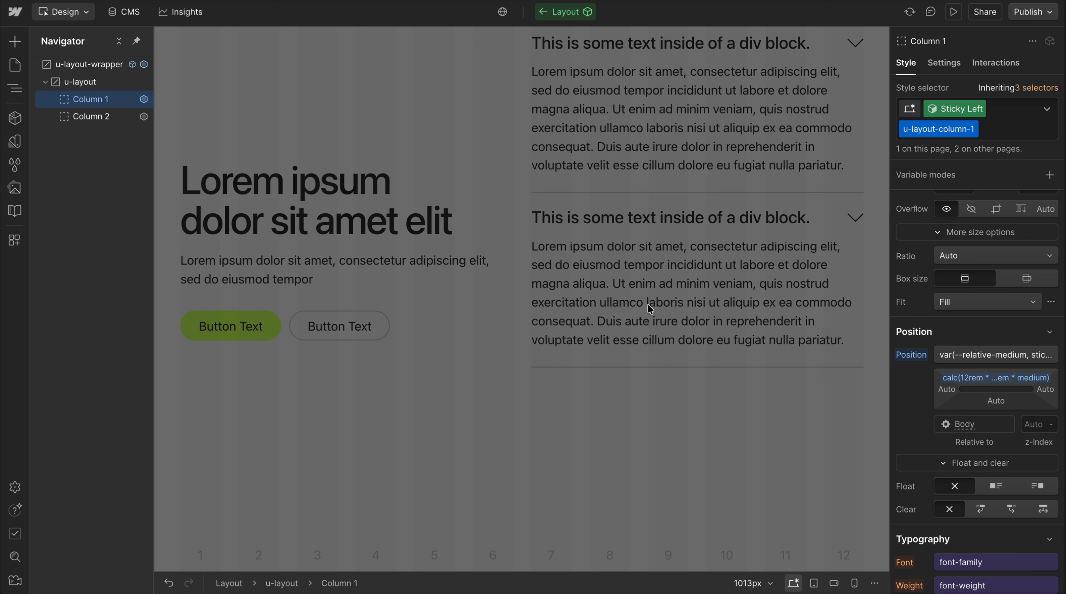
Return to the page and compare the Sticky Left layout in the tablet and desktop breakpoints
double_click(598, 319)
key(2)
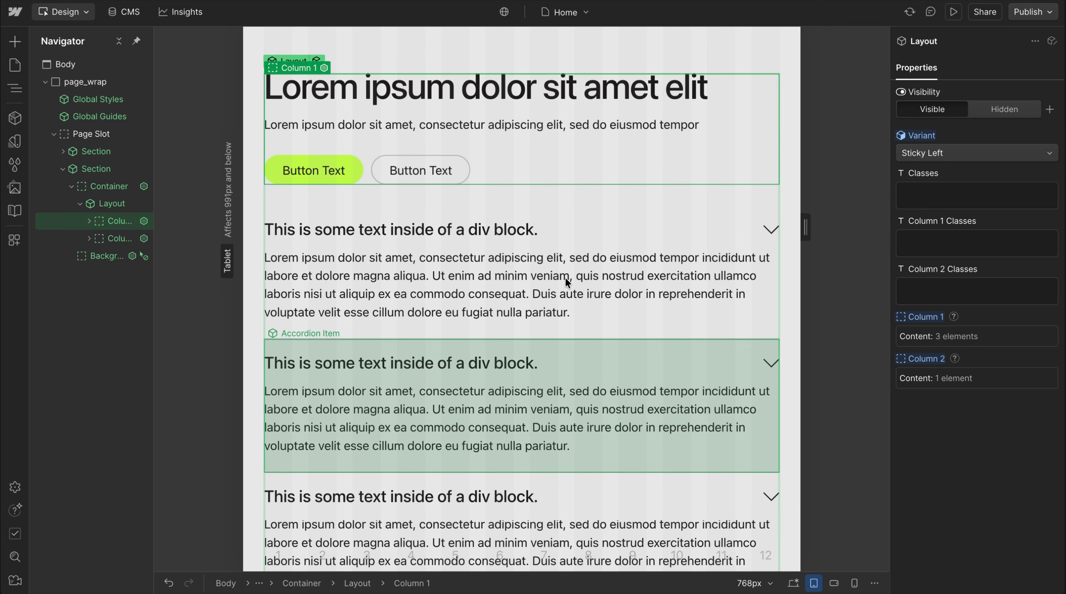
key(1)
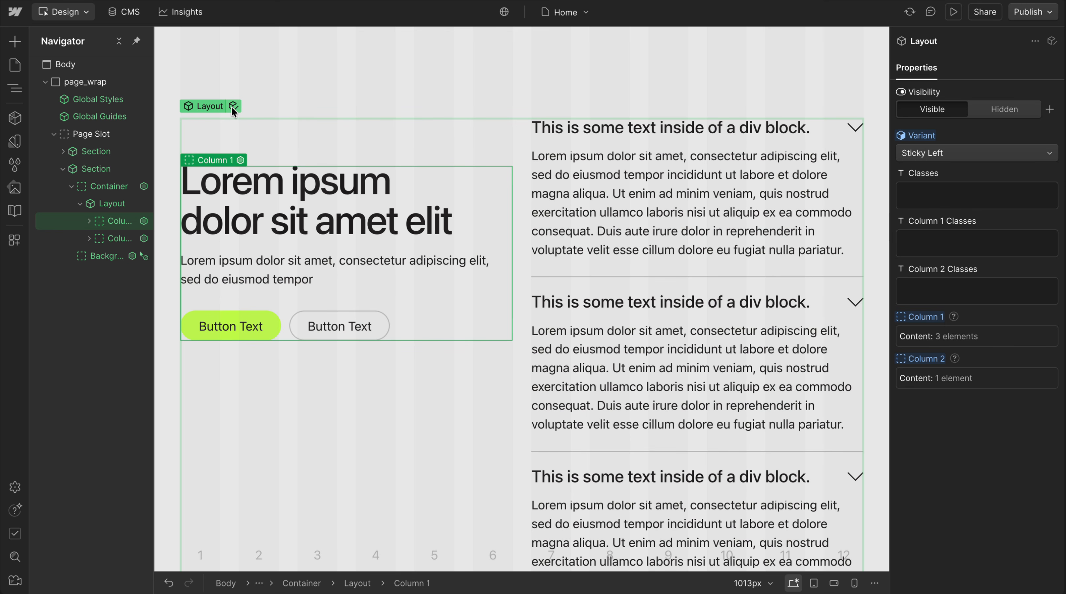
Reopen the Layout component to review Column 1's style settings, then return to the page and check the sticky scrolling
click(233, 107)
click(91, 100)
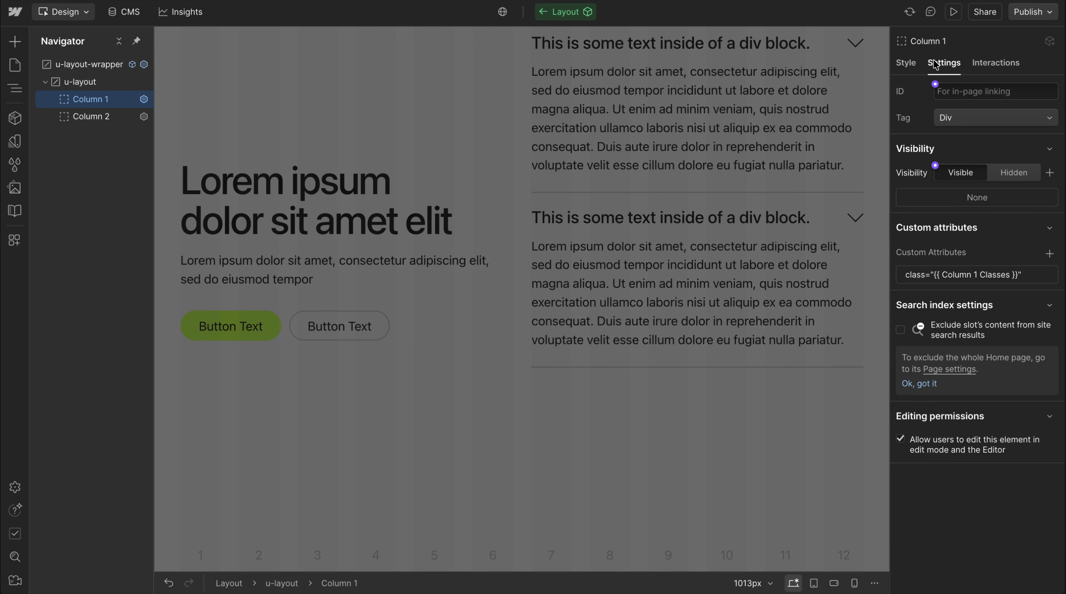
click(905, 62)
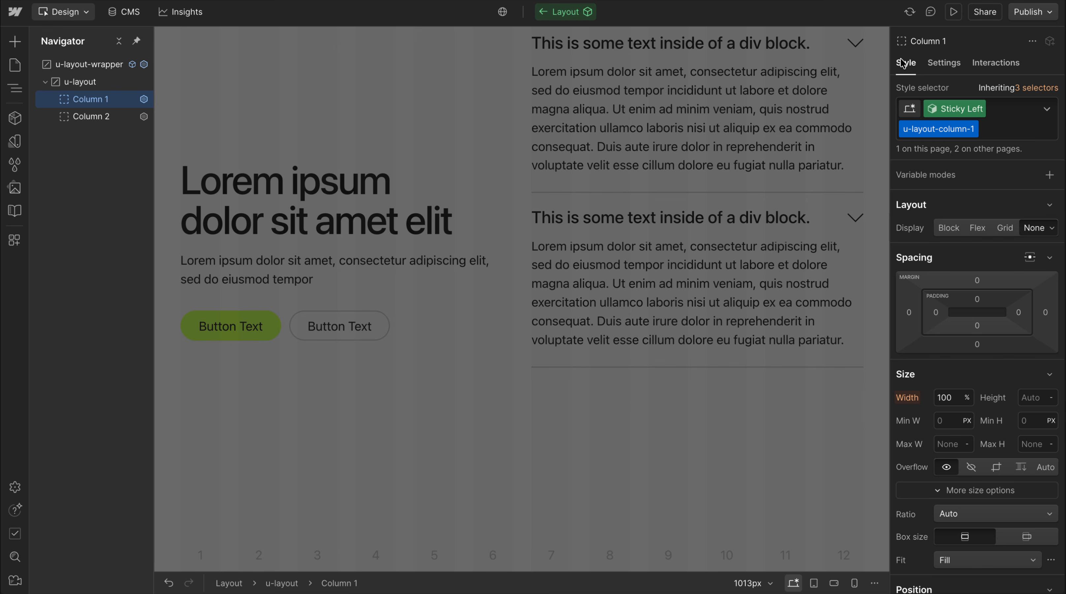
scroll(721, 410, up, 10)
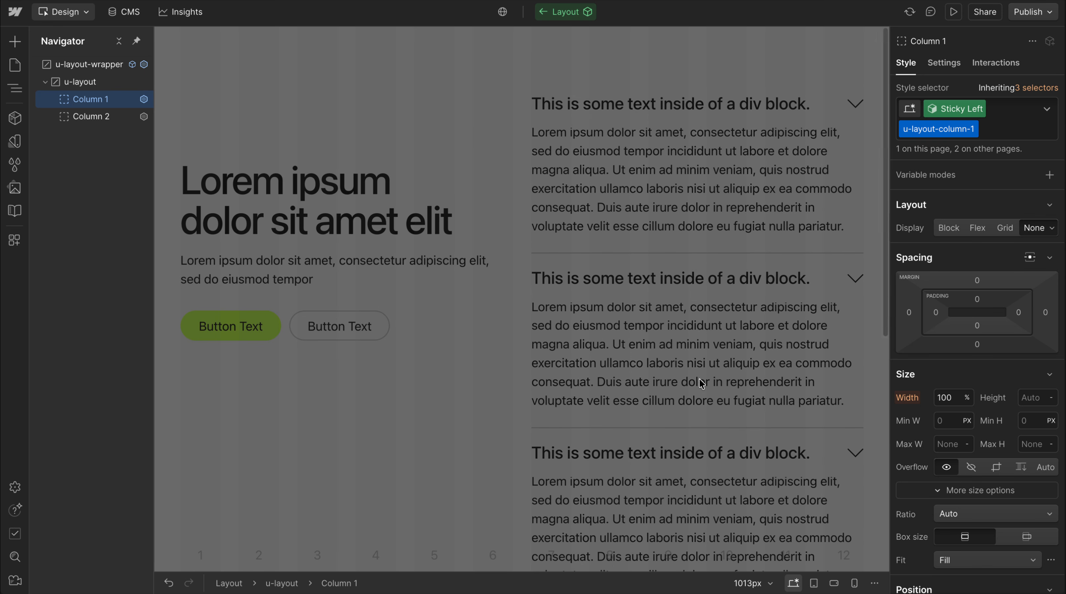
key(Escape)
scroll(613, 231, down, 7)
scroll(613, 231, up, 7)
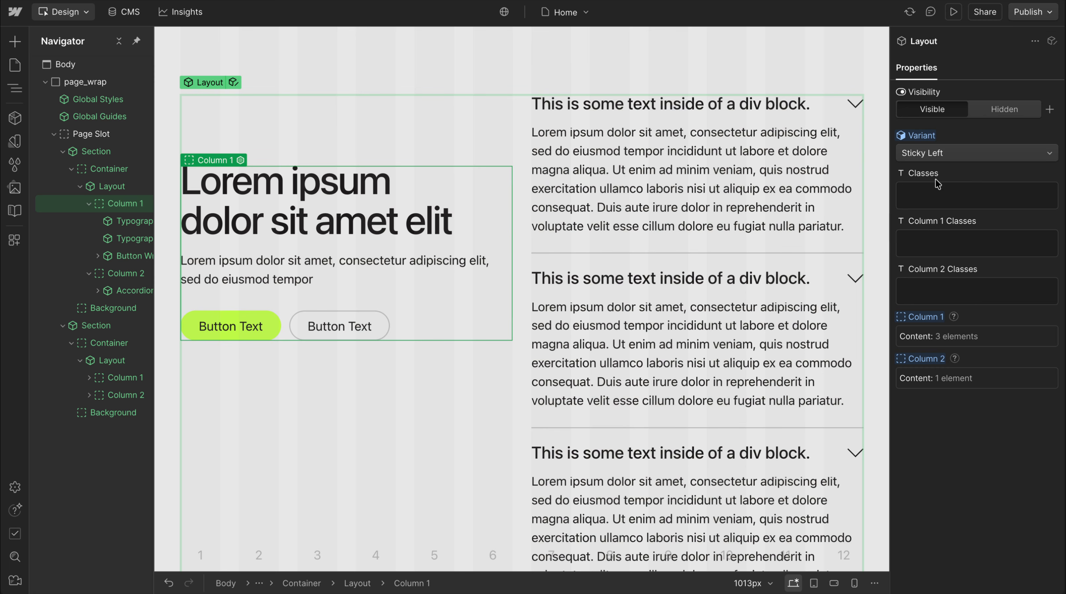
Set the first section's Layout variant to 5 / 7 and check the resulting columns
click(943, 152)
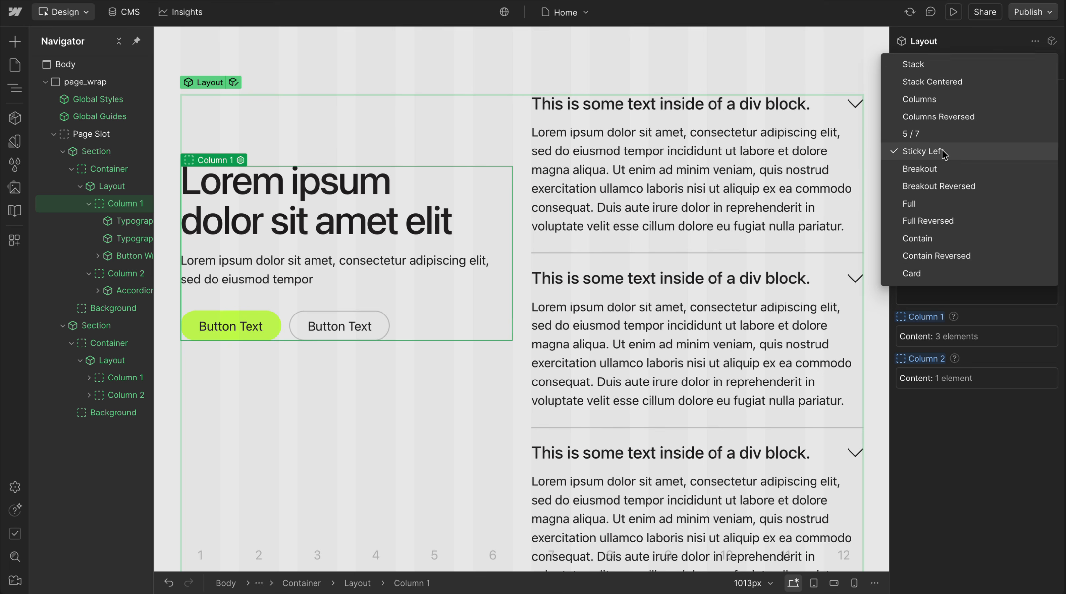
click(944, 134)
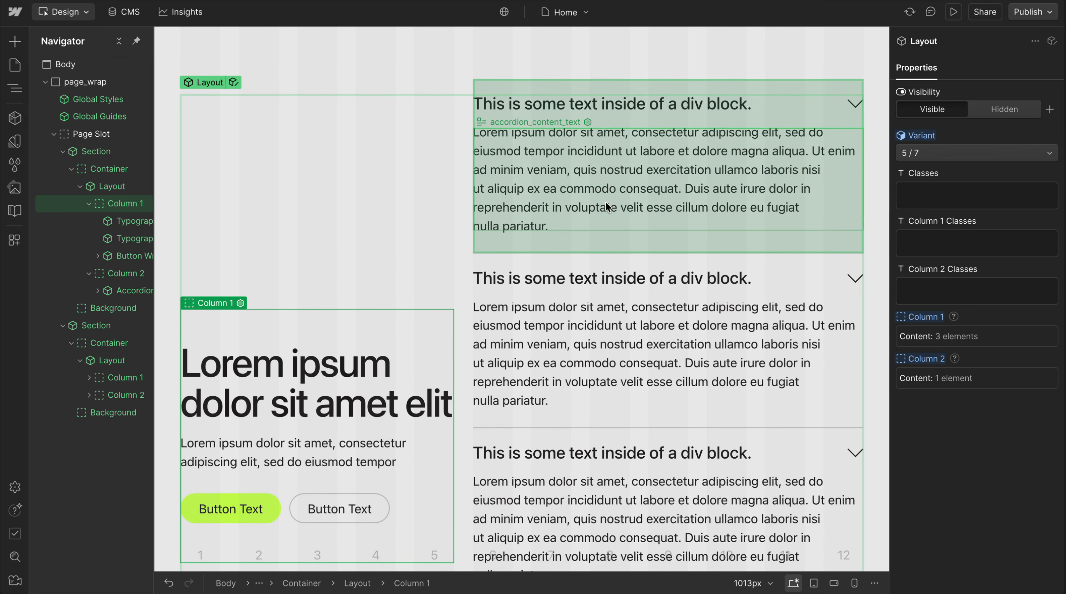
scroll(587, 200, down, 5)
scroll(588, 200, down, 5)
scroll(588, 200, up, 10)
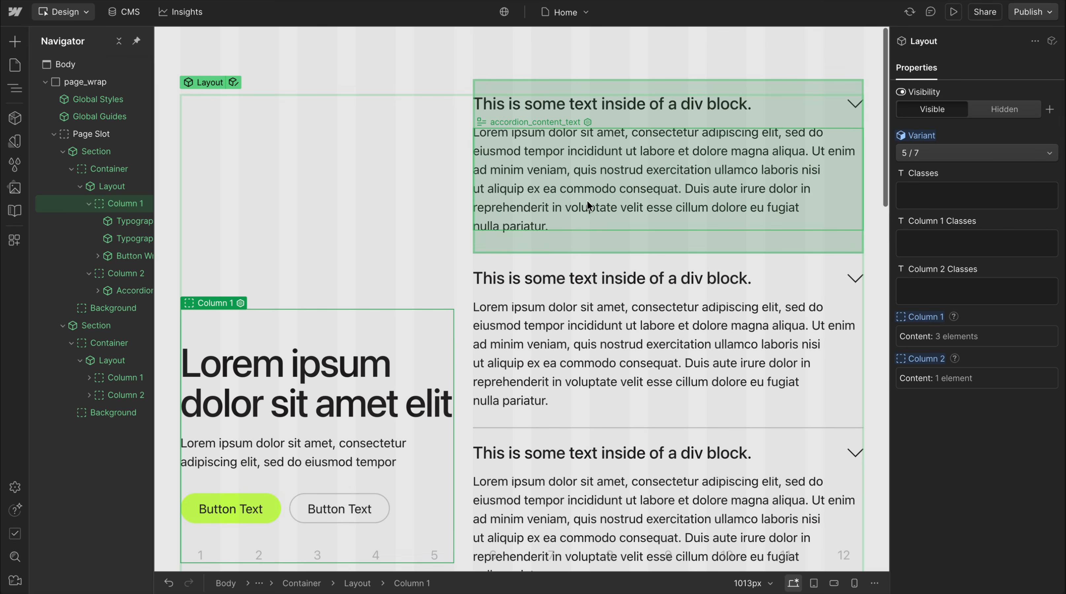
Delete the accordion from the first section's Column 2 and insert a Visual Image component in its place
click(564, 134)
click(127, 292)
key(Delete)
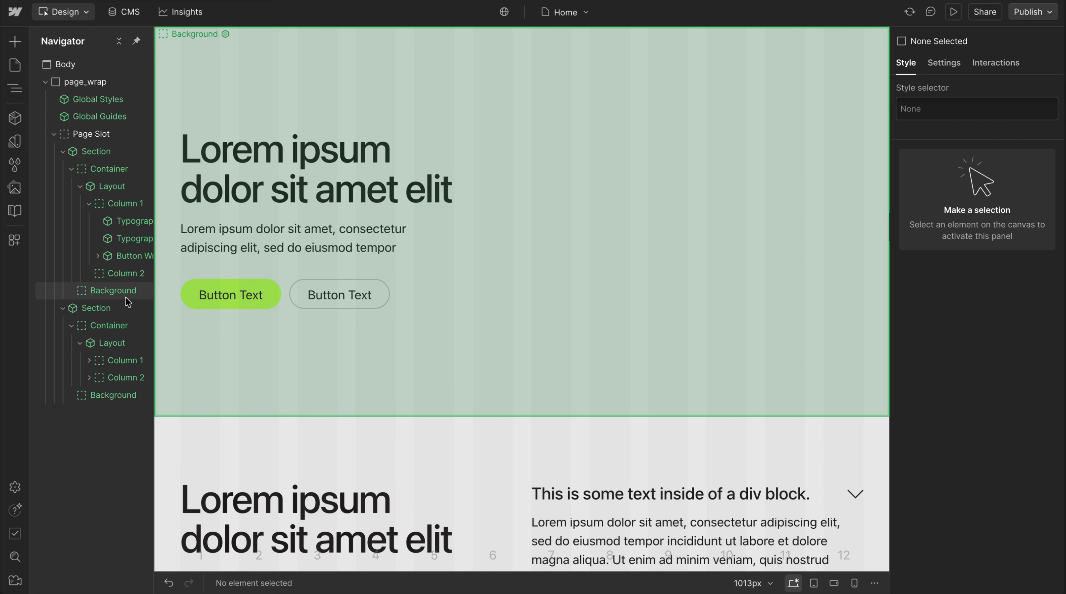
click(127, 273)
key(ctrl+k)
text(image)
key(Down)
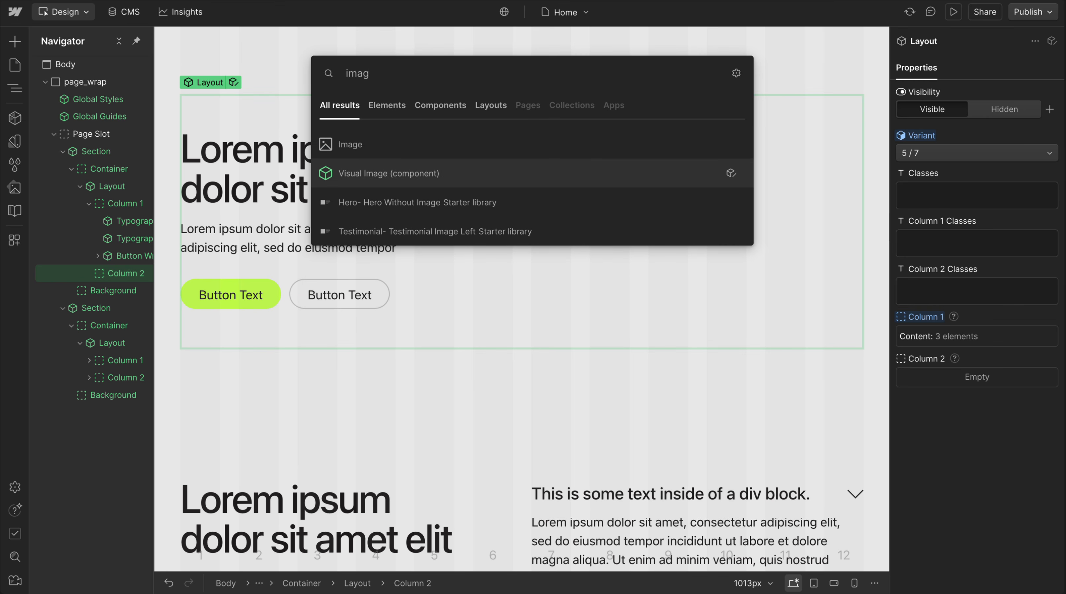
key(Return)
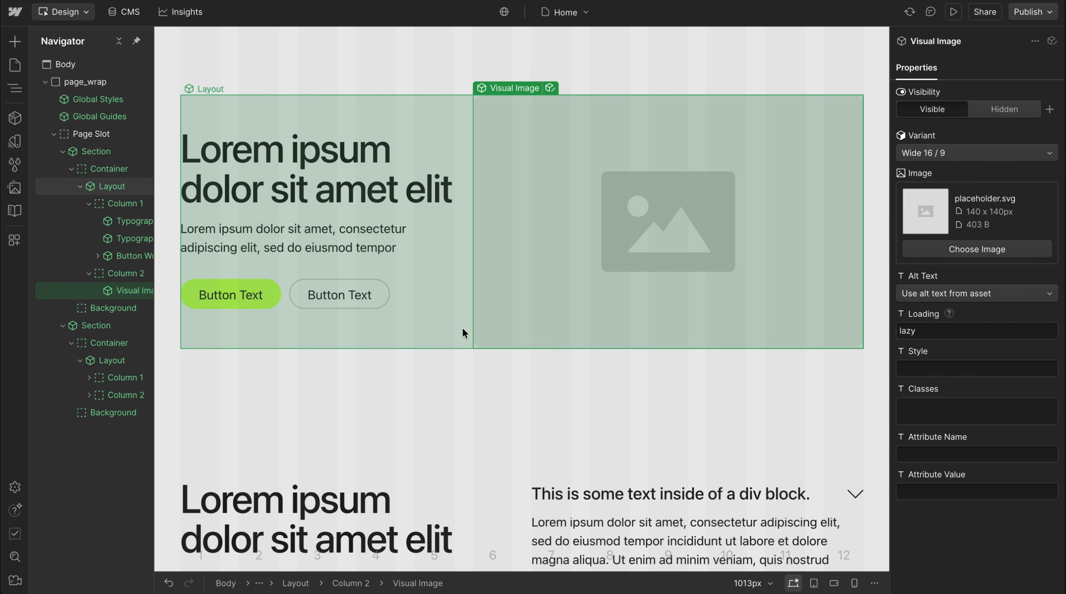
Insert a Grid component into the first section's Column 1, below the button wrapper
click(462, 332)
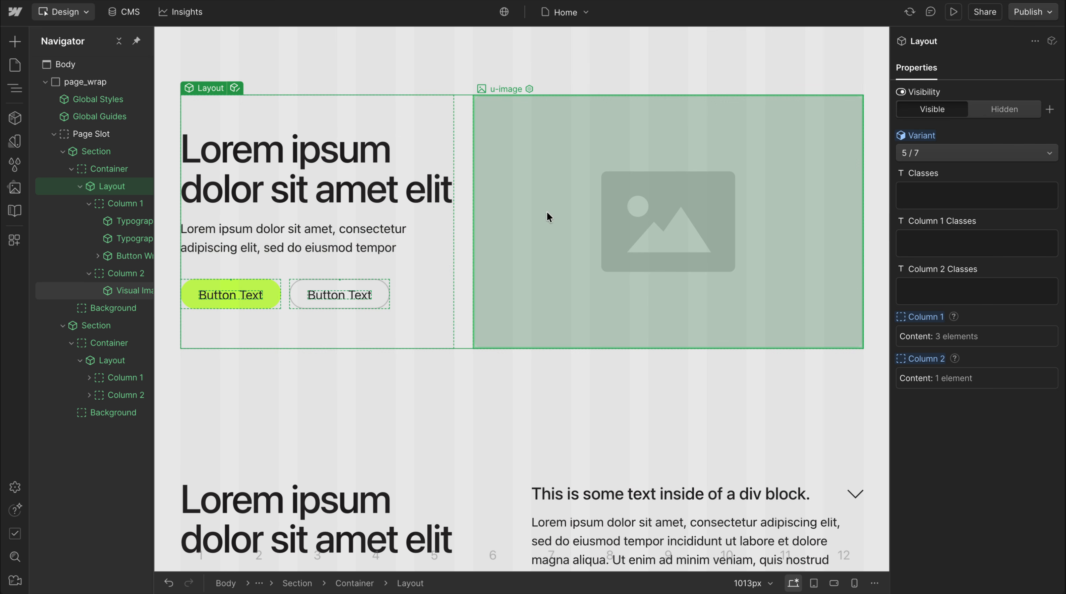
scroll(496, 319, down, 3)
scroll(497, 235, down, 4)
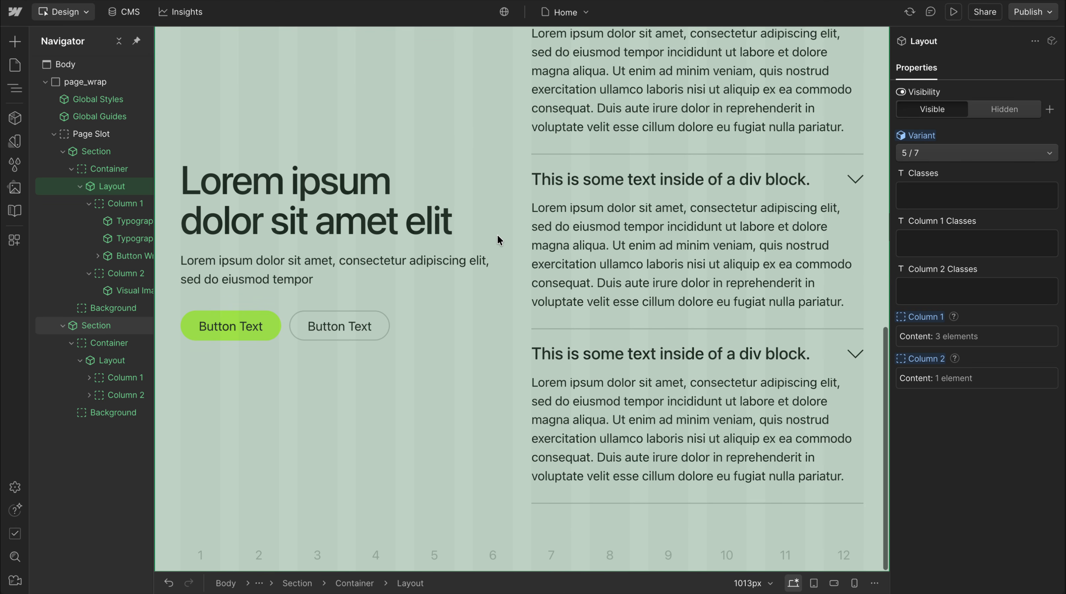
scroll(498, 240, up, 7)
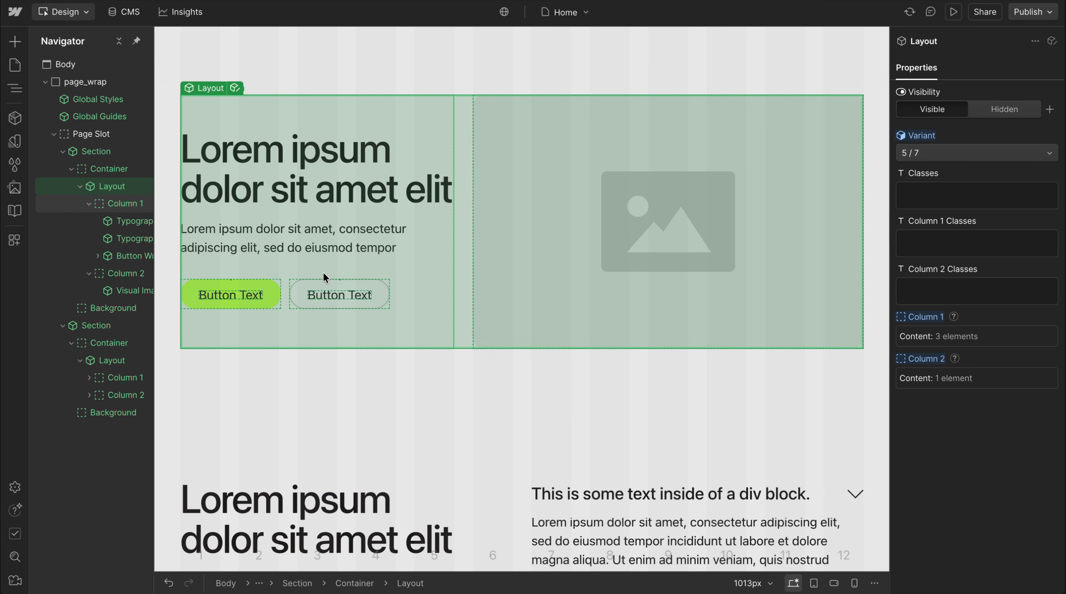
click(124, 203)
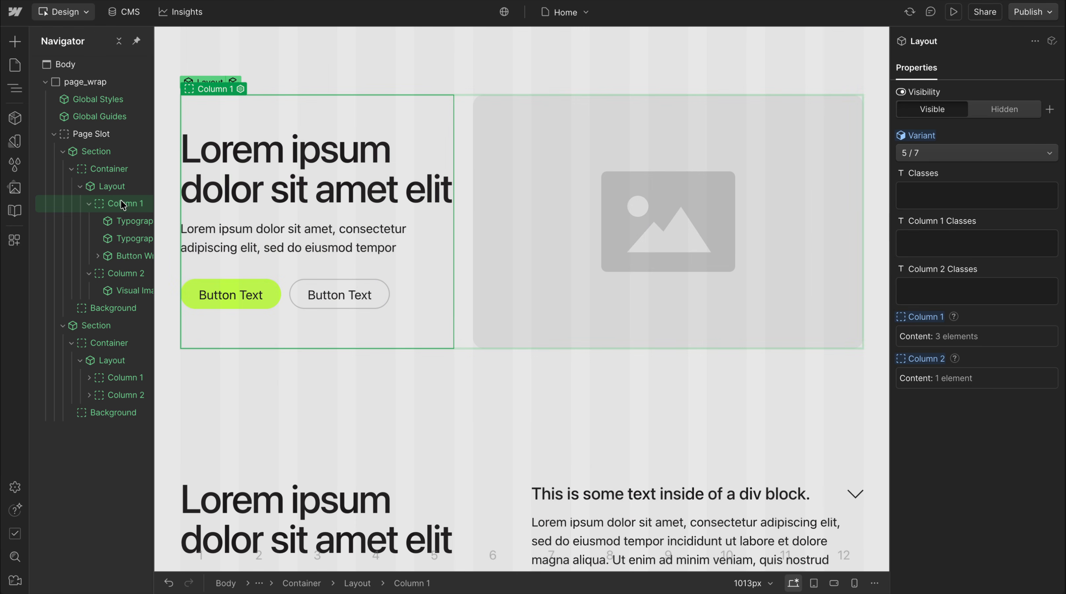
key(ctrl+k)
text(gri)
key(Return)
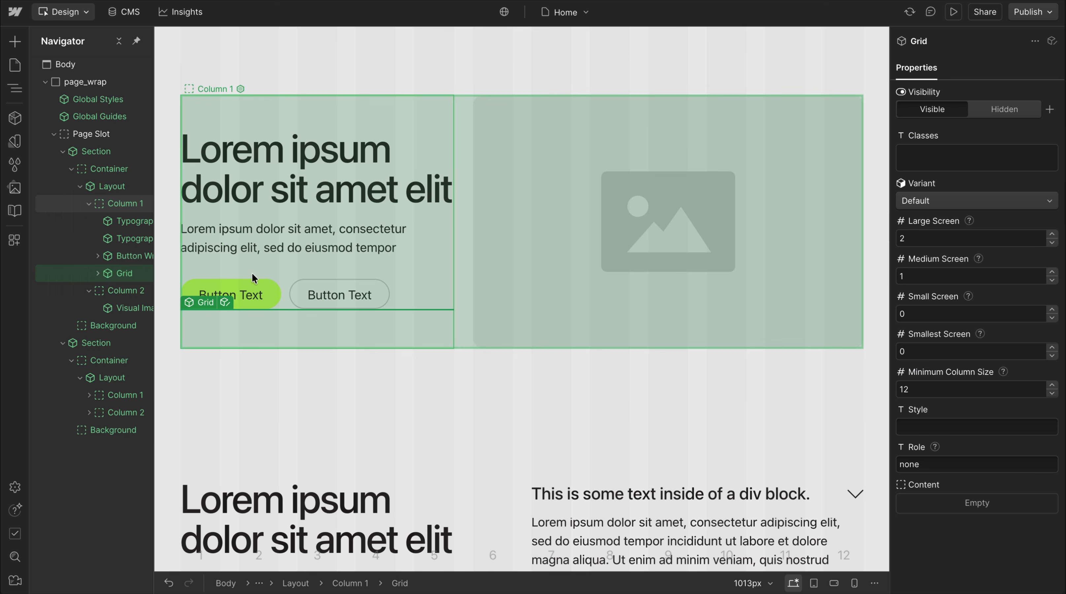
Insert a Card Primary component into the Grid's Content slot in Column 1 and duplicate it twice
click(144, 288)
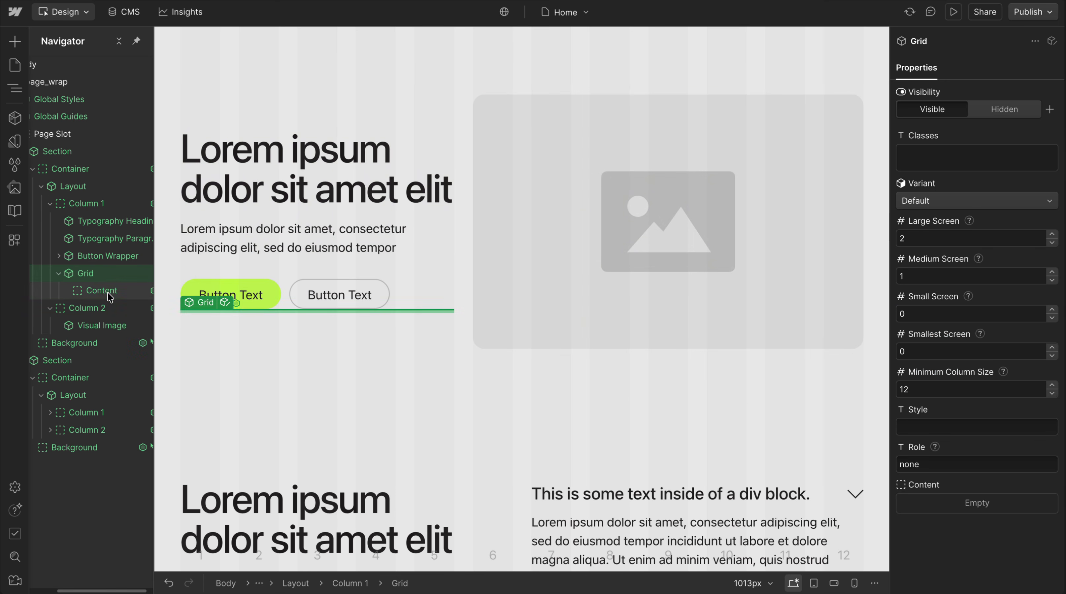
key(ctrl+k)
text(card)
click(359, 143)
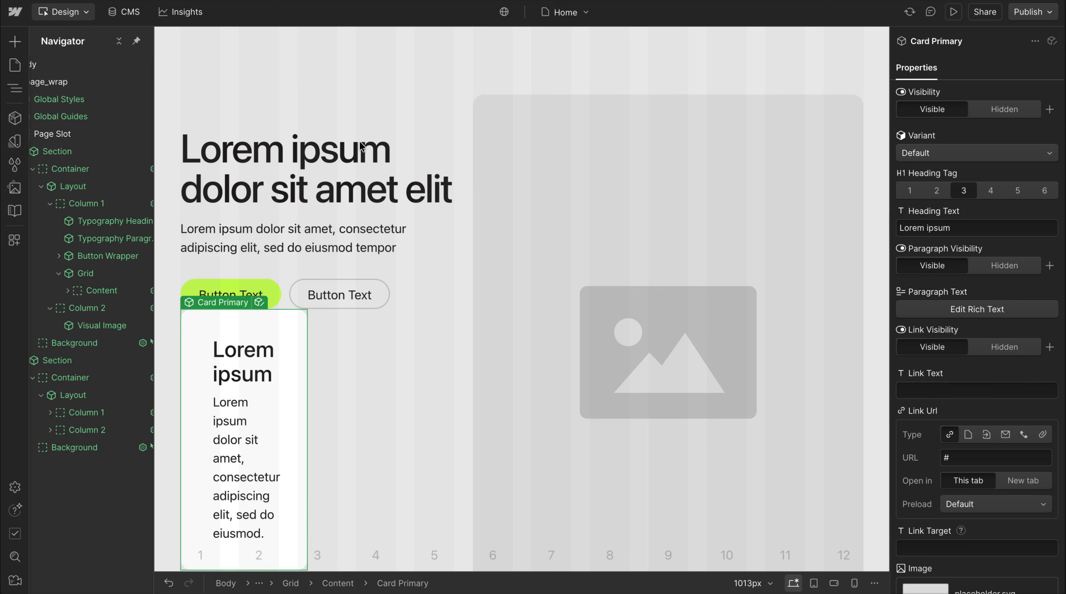
key(ctrl+d)
key(ctrl+d)
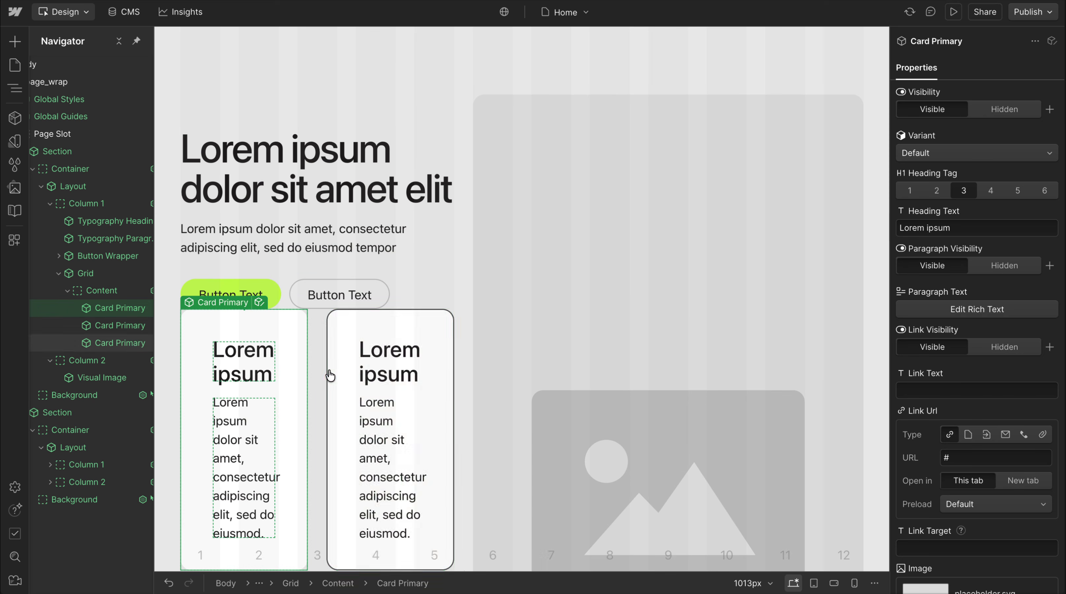
Set the card Grid's Large Screen column count to 1
scroll(319, 358, down, 6)
click(331, 335)
scroll(381, 206, up, 6)
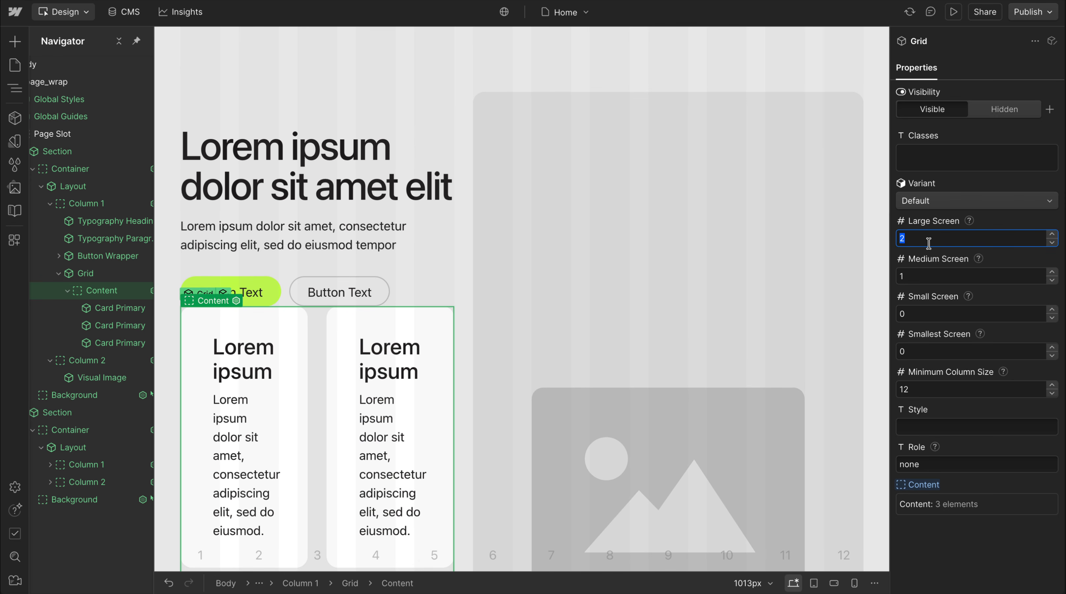
text(1)
scroll(309, 387, down, 3)
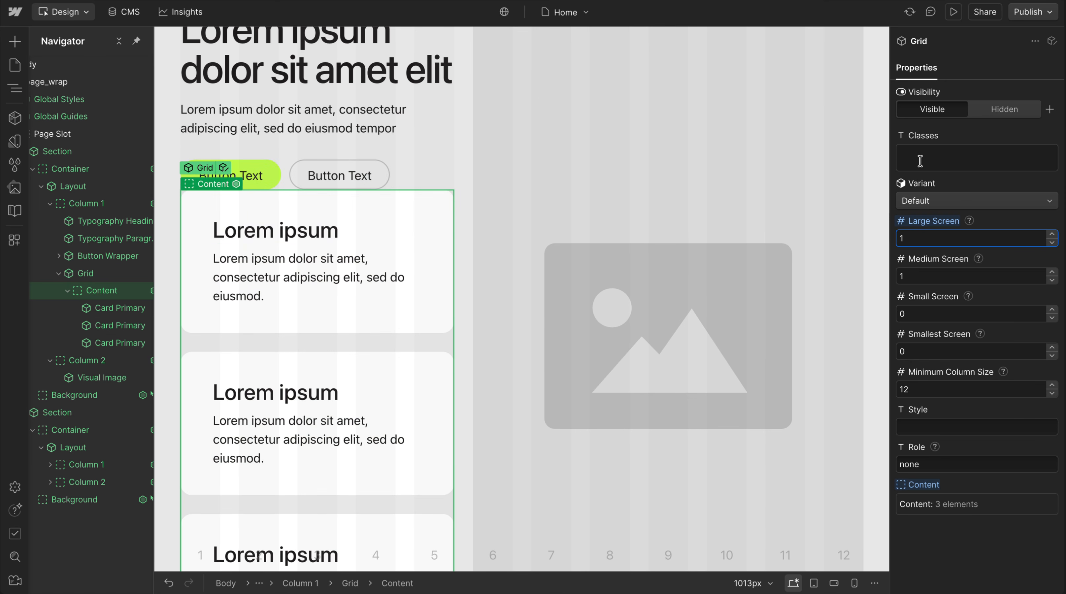
Add the class u-margin-top-8 to the card Grid to space it from the button wrapper
click(920, 161)
text(mar)
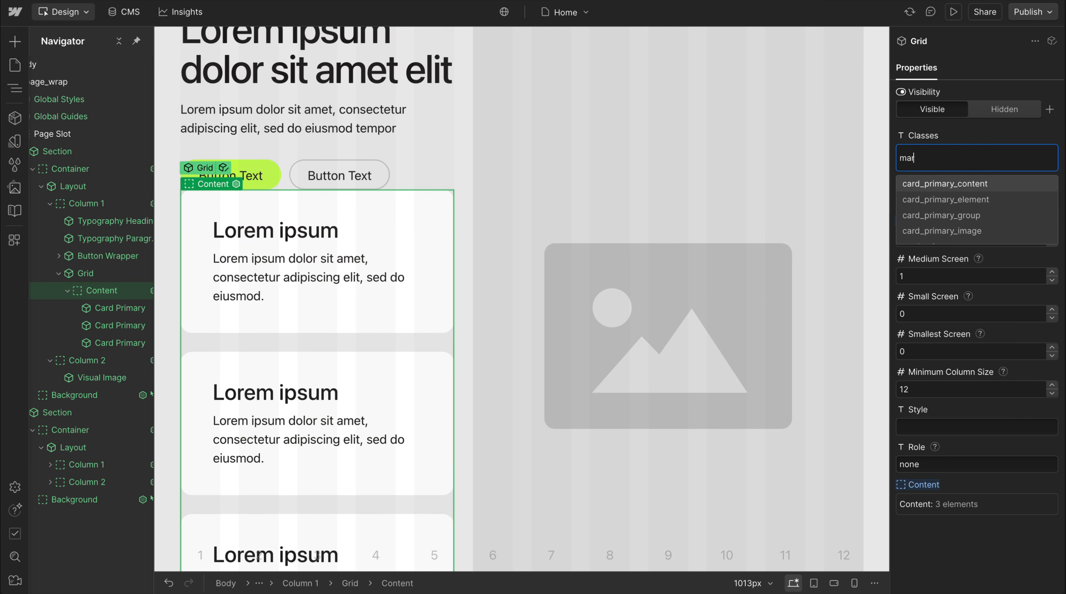
scroll(1030, 226, down, 2)
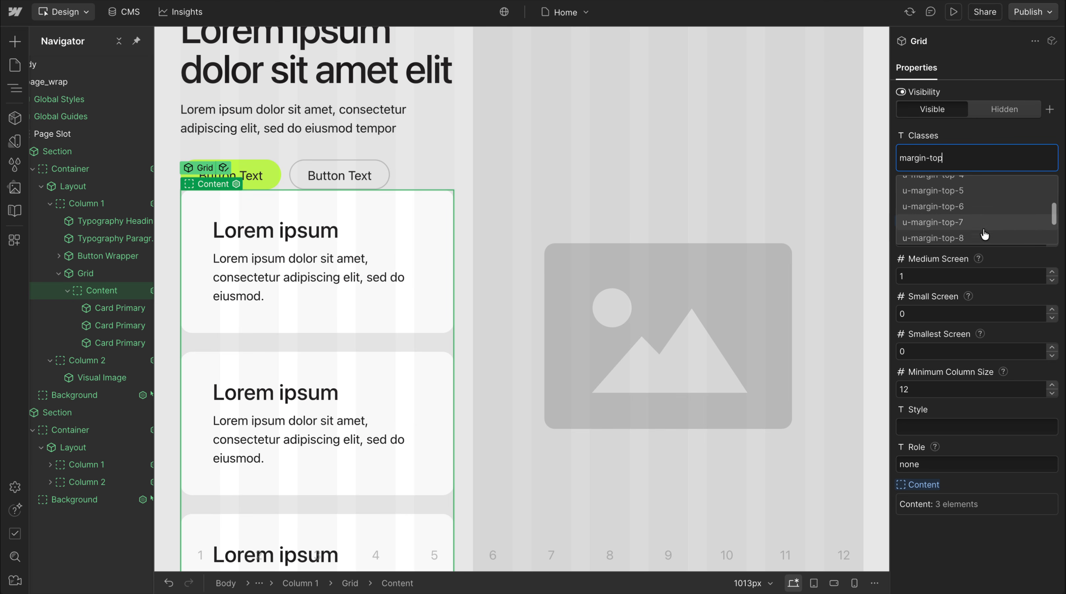
click(985, 226)
click(986, 134)
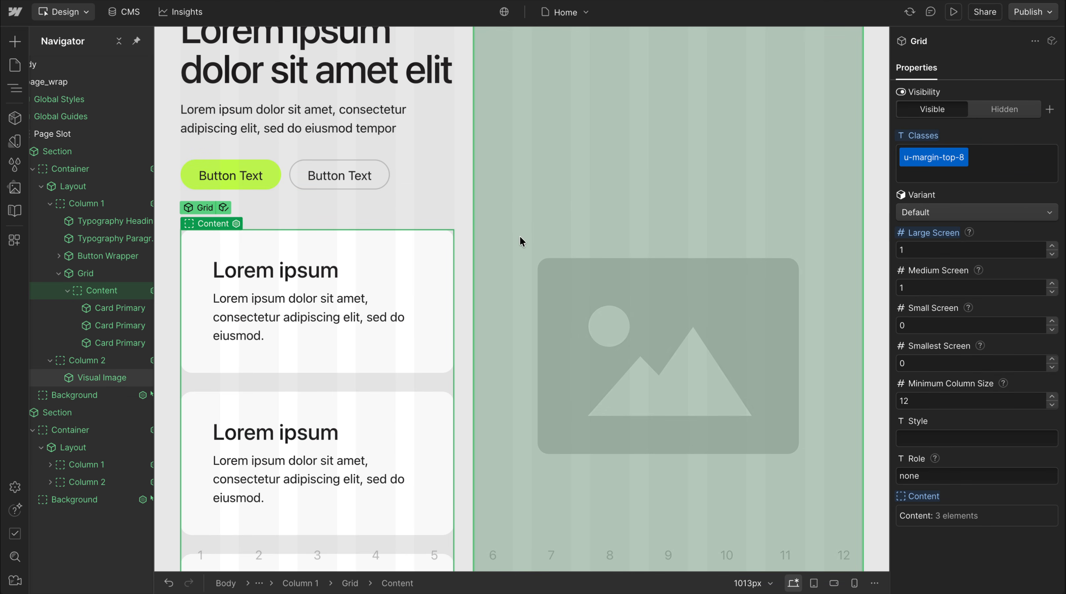
At the tablet breakpoint, try 2 columns for the card Grid's Medium Screen value and settle on 3
key(2)
scroll(558, 205, up, 1)
scroll(558, 208, up, 2)
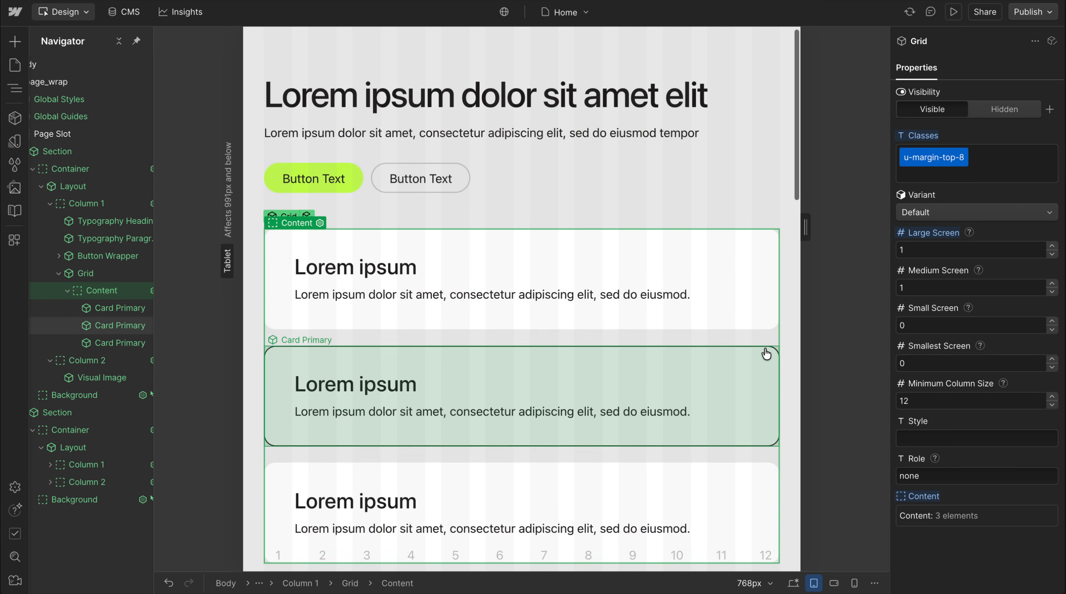
text(2)
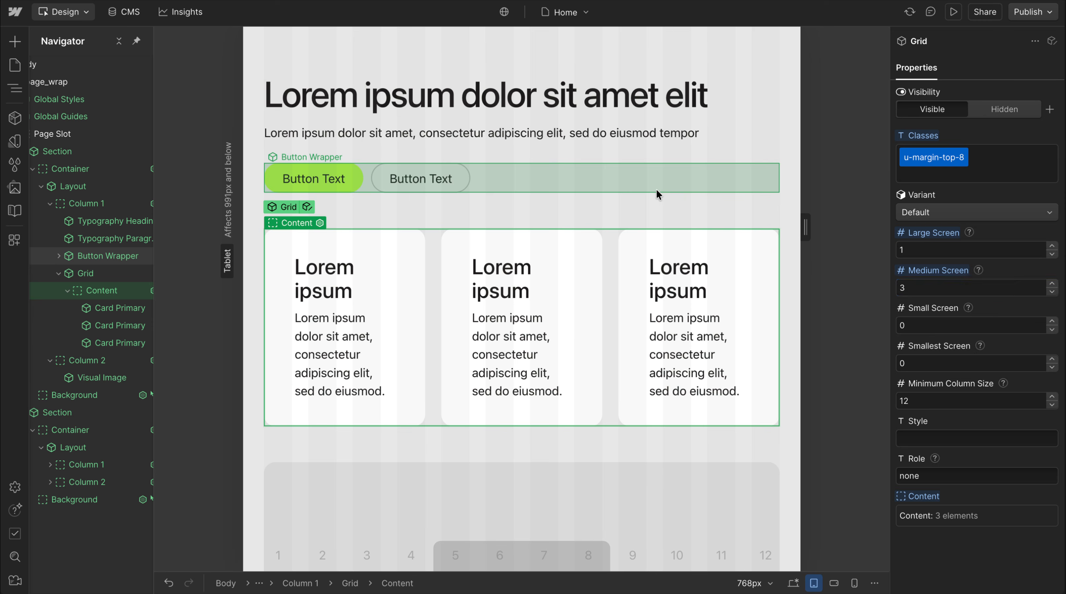
click(656, 189)
At the mobile breakpoints, set the card Grid's columns to 2 for Small Screen and 1 for Smallest Screen
key(3)
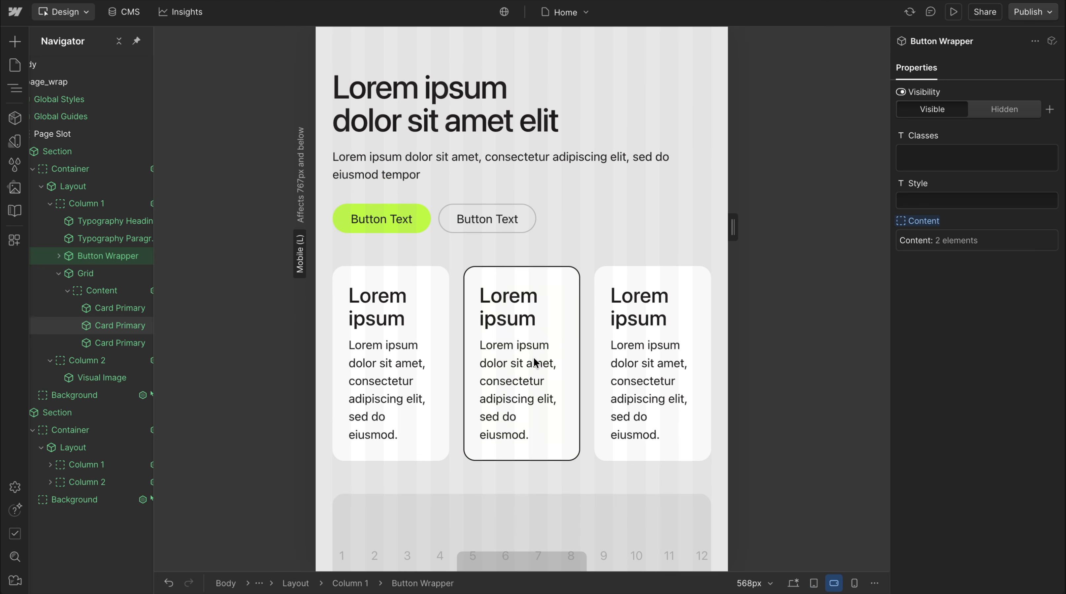
scroll(549, 325, down, 1)
click(590, 274)
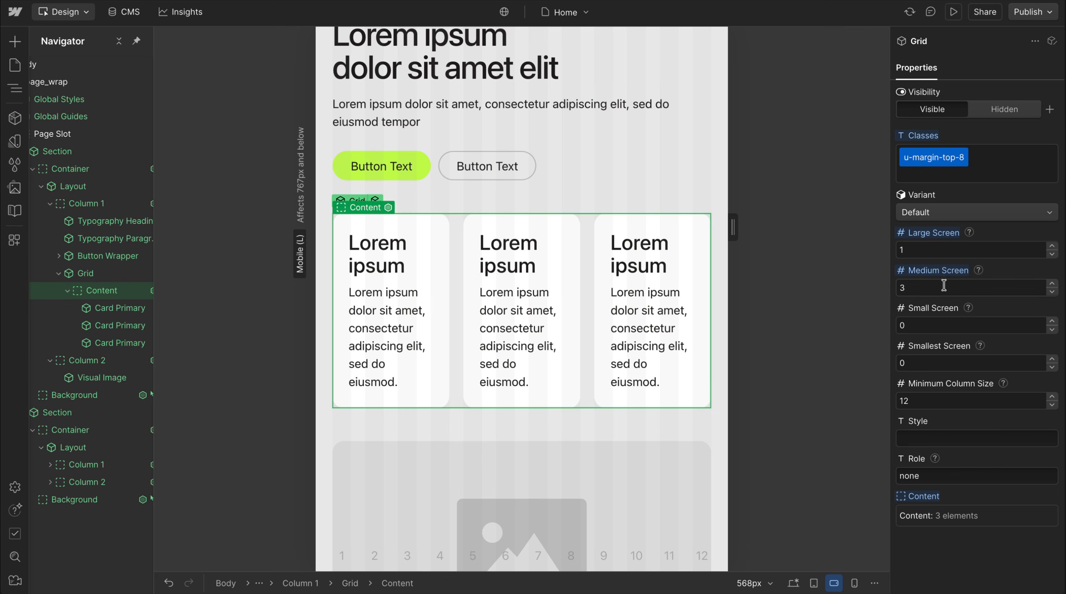
text(2)
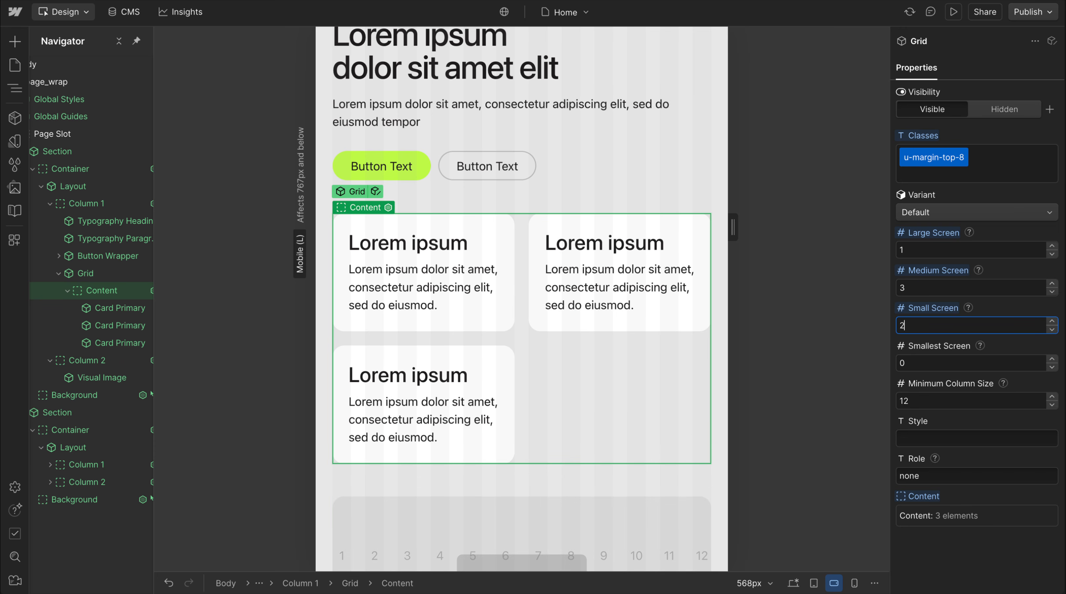
click(855, 582)
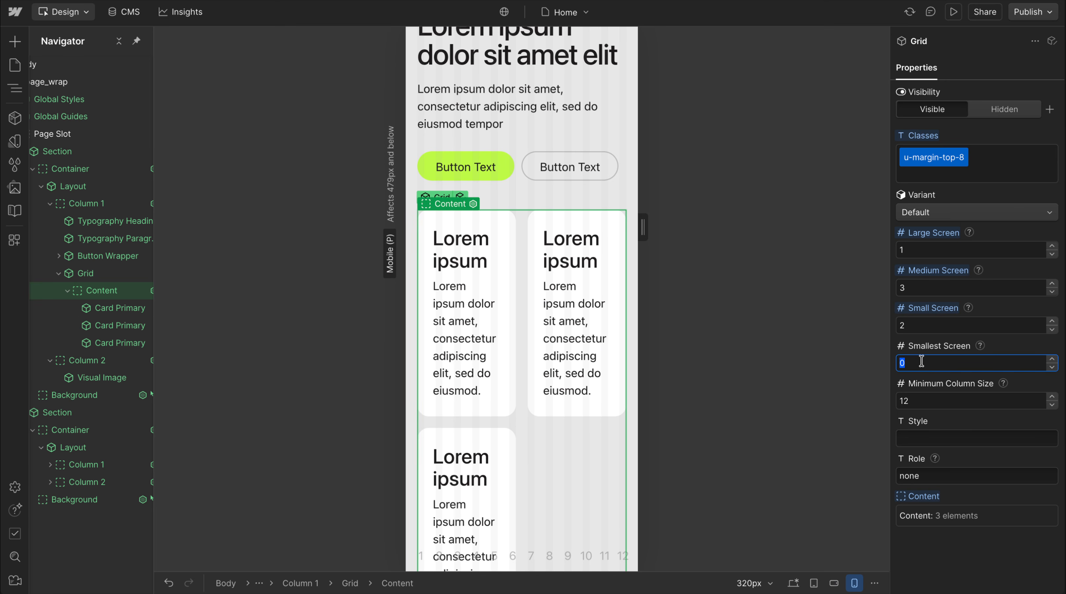
click(401, 180)
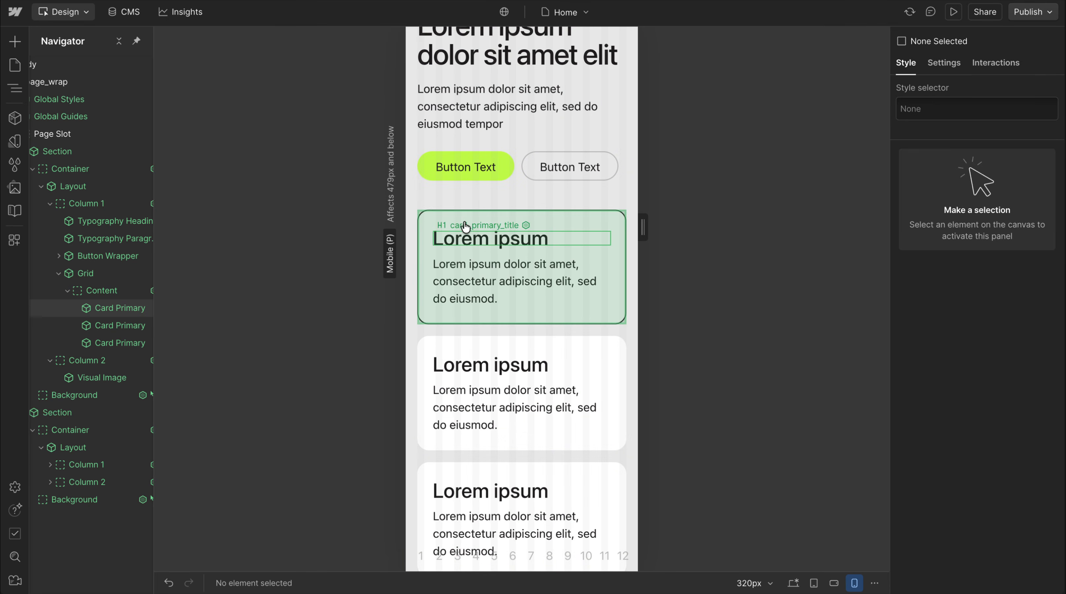
Review the Layout, Card Primary and Grid properties at mobile portrait, and check the section at the desktop breakpoint
click(447, 216)
click(485, 194)
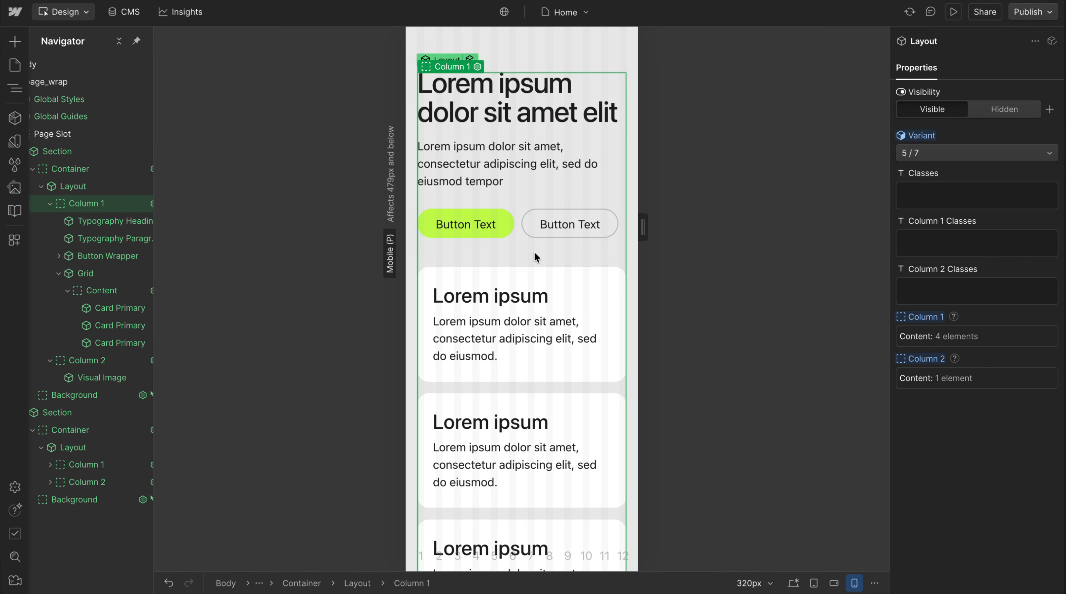
click(527, 279)
scroll(972, 413, down, 5)
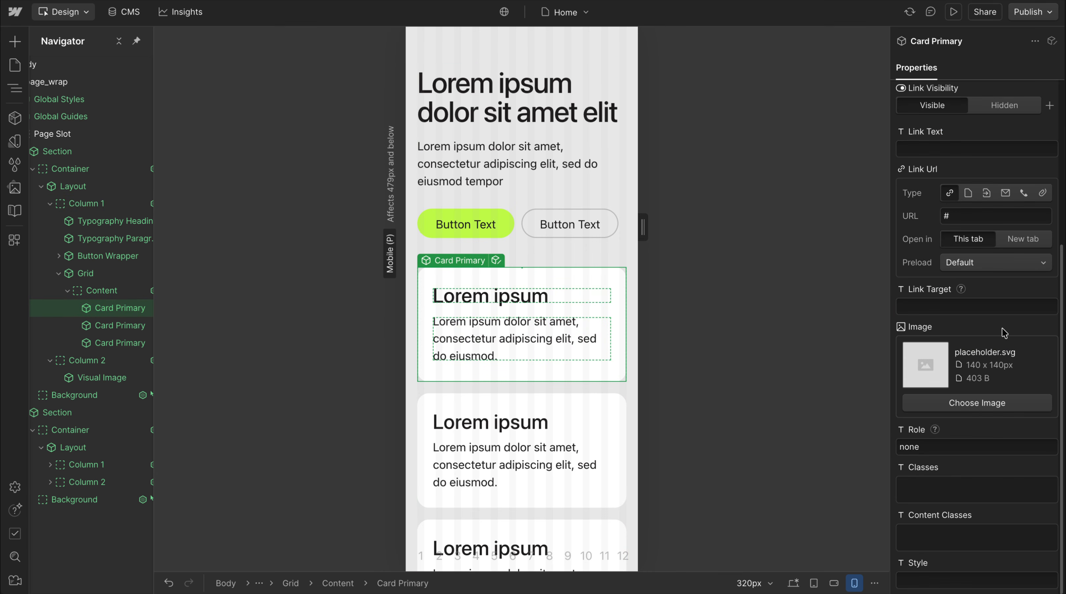
click(532, 387)
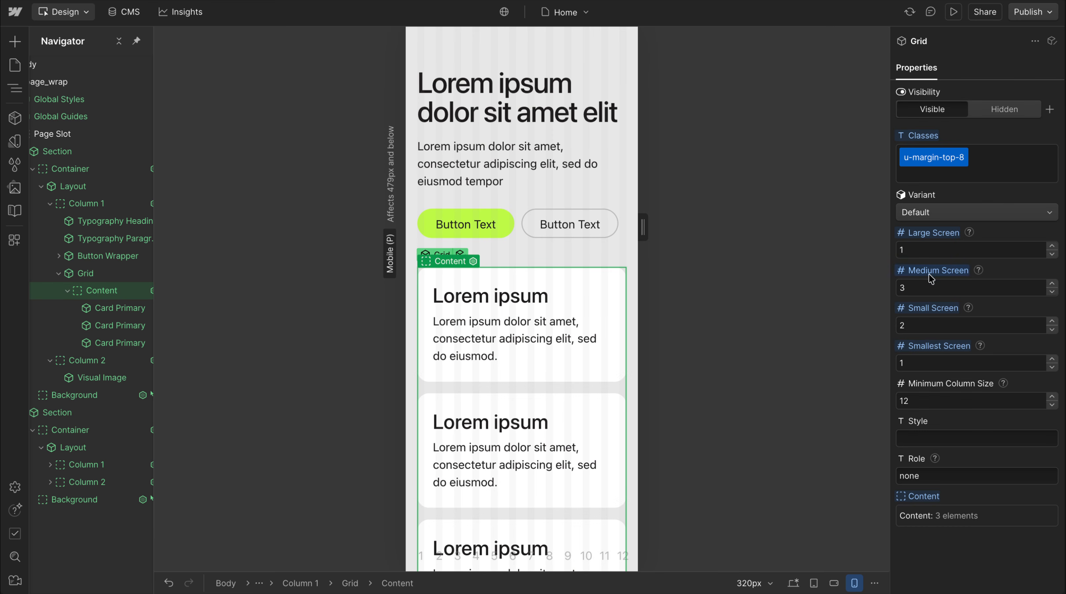
click(539, 256)
key(1)
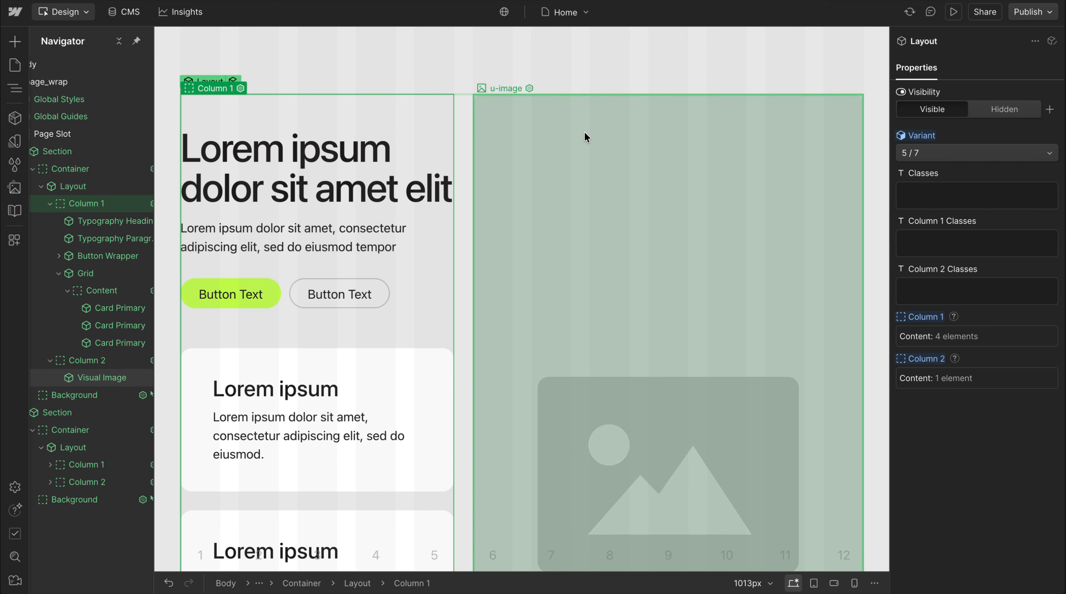
scroll(509, 218, down, 8)
scroll(509, 211, up, 3)
scroll(509, 211, up, 2)
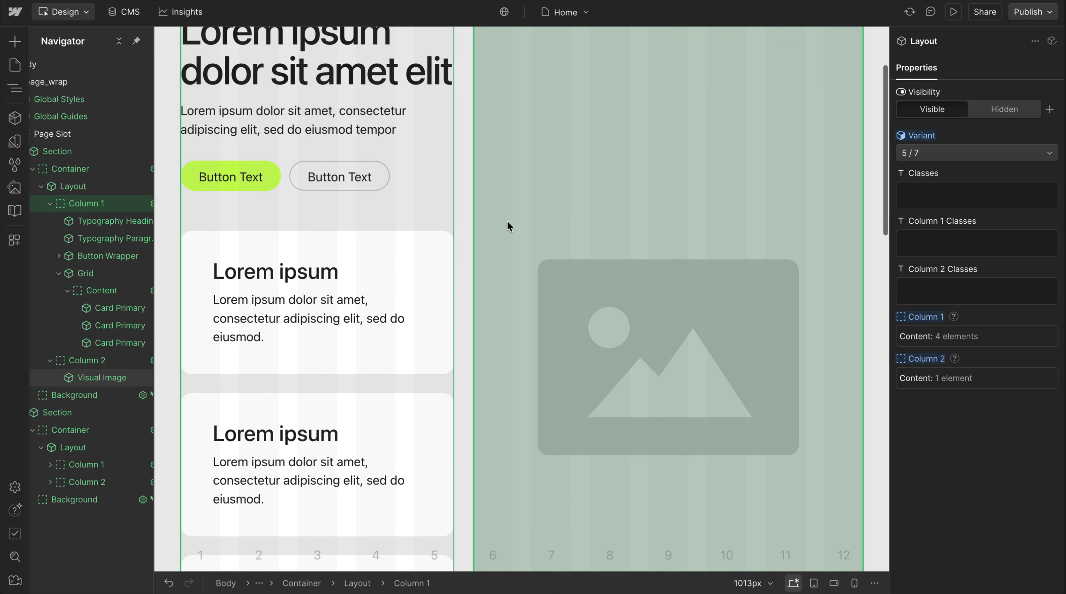
click(360, 383)
scroll(382, 288, up, 2)
scroll(381, 289, up, 1)
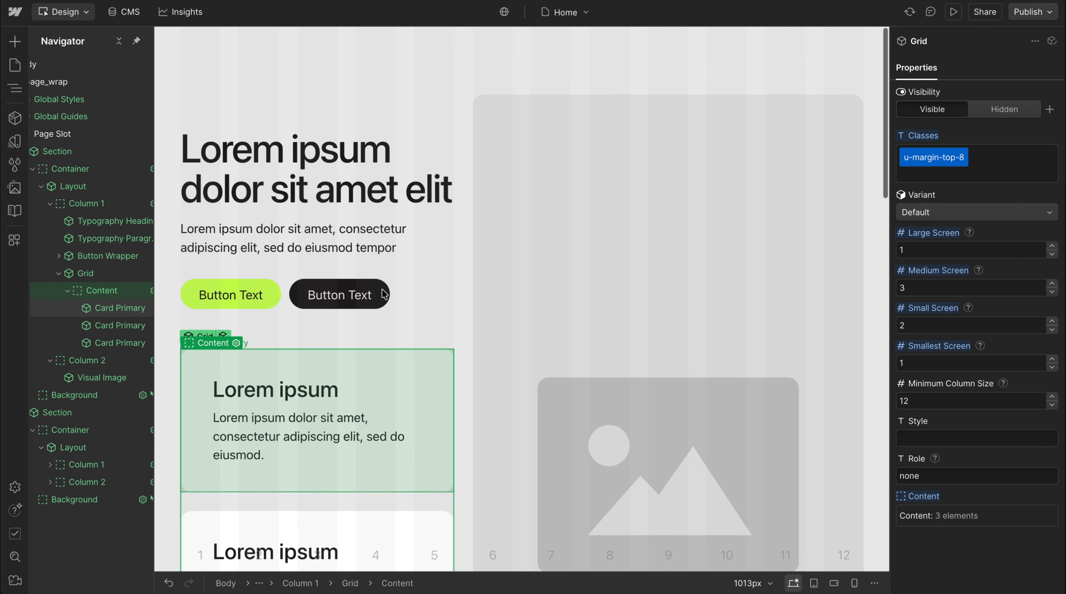
Delete both Section components from the Page Slot
click(101, 179)
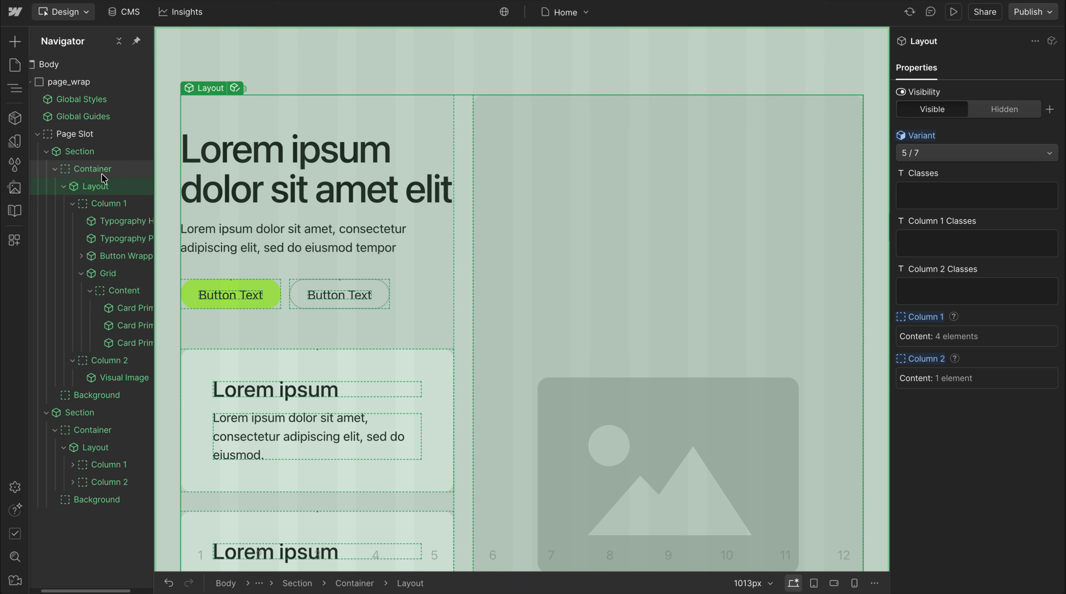
click(46, 151)
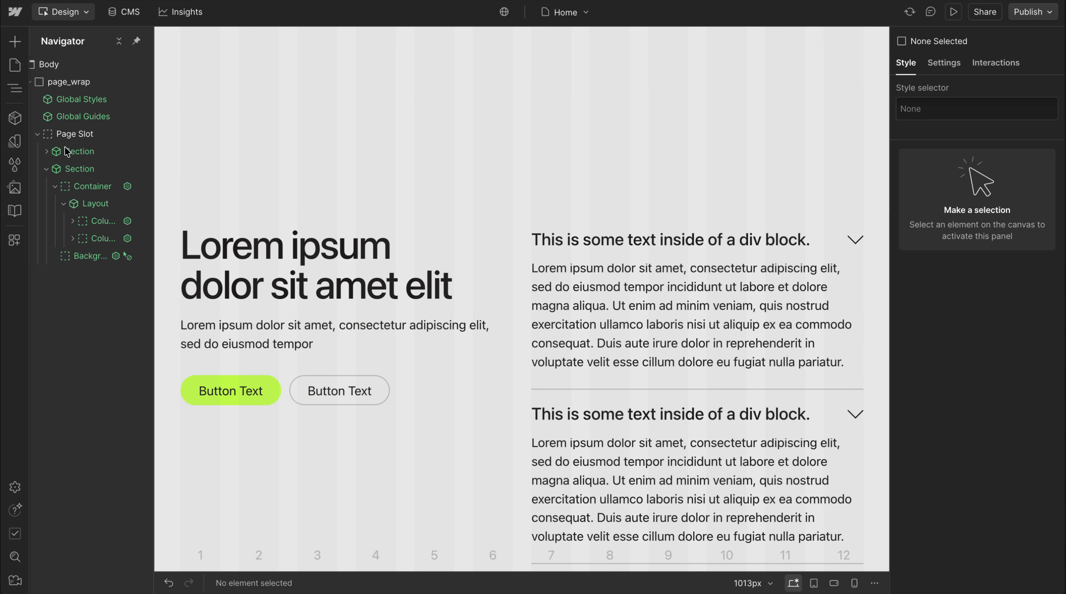
click(64, 146)
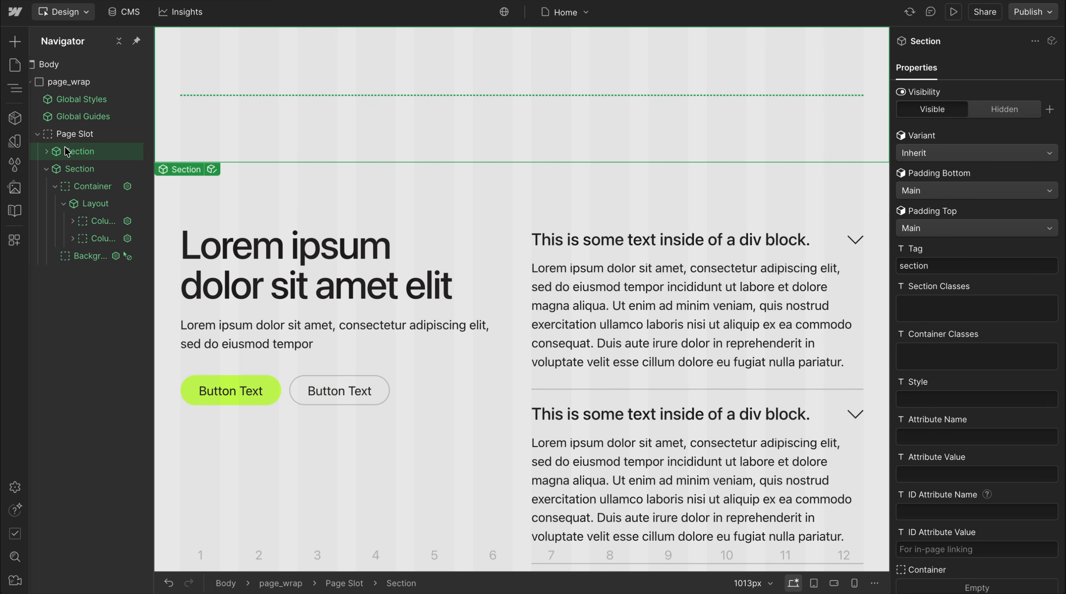
key(Delete)
click(64, 146)
key(Delete)
Insert a plain Section element into page_wrap and give it the class hero_wrap
click(90, 81)
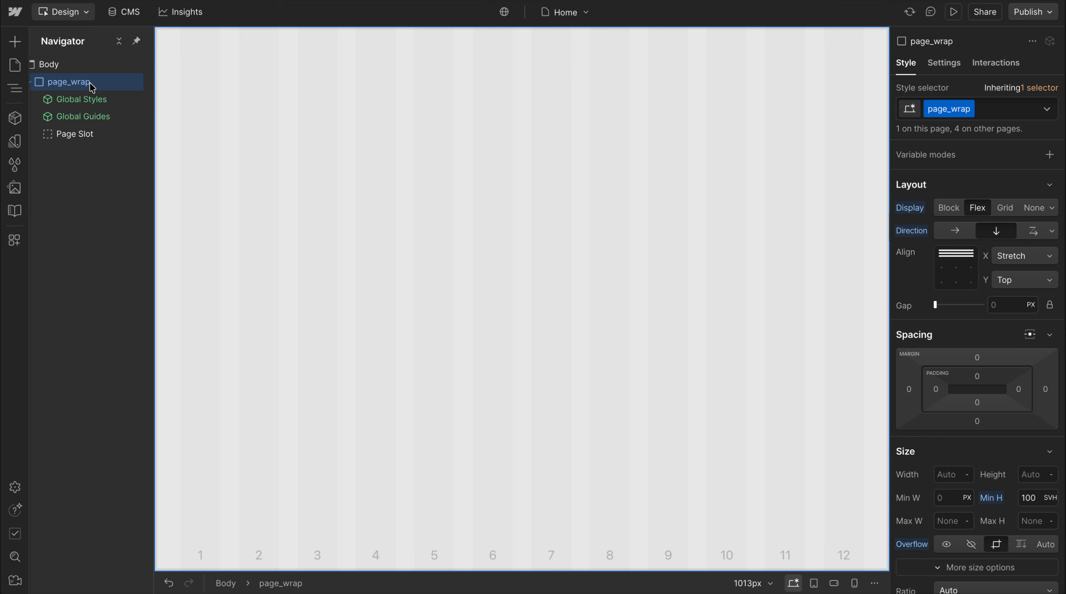
key(ctrl+k)
text(sec)
click(374, 204)
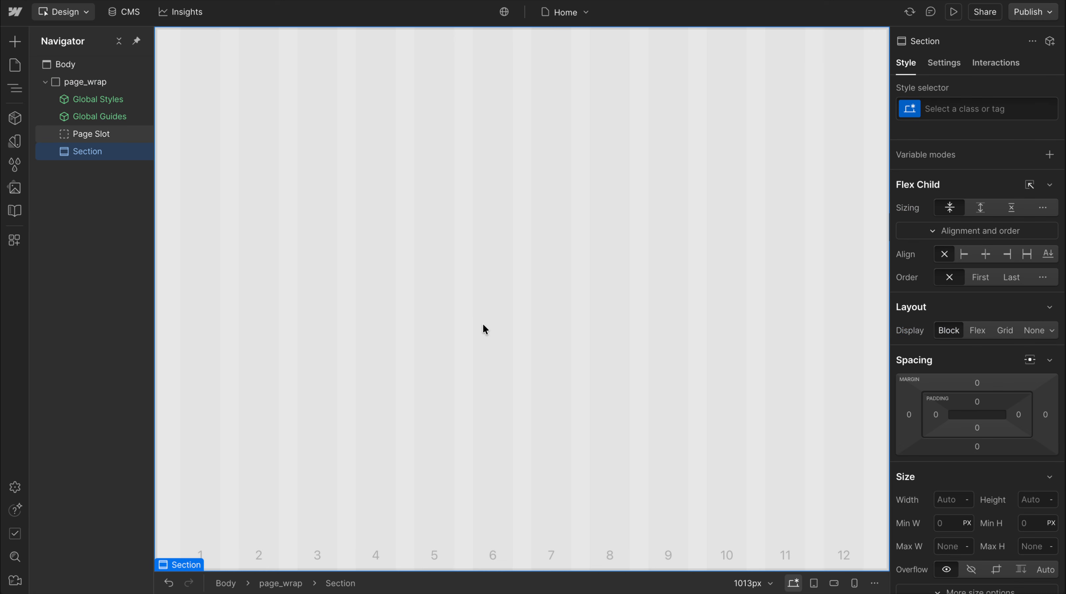
key(ctrl+Return)
text(hero_)
text(wrap)
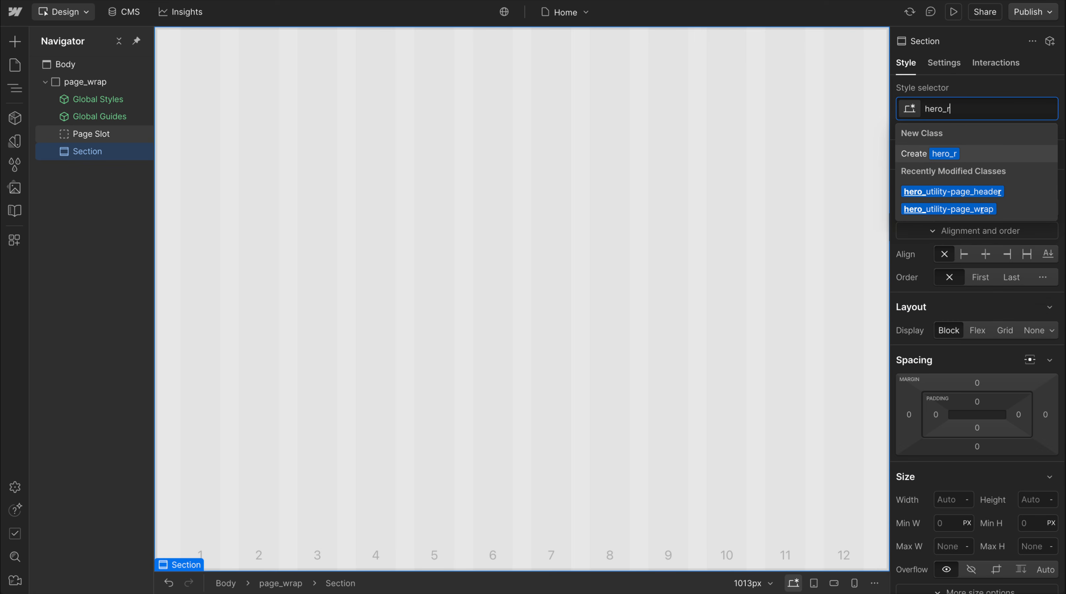
key(Return)
Insert a Spacer component inside hero_wrap and duplicate it once
key(ctrl+k)
text(spc)
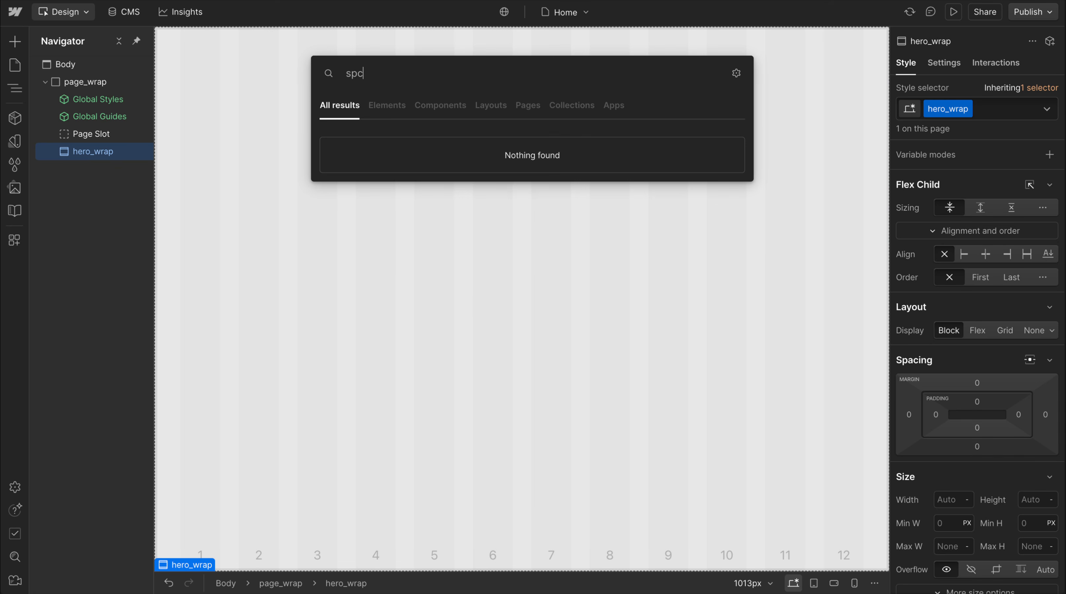
key(BackSpace)
key(BackSpace)
key(Return)
key(ctrl+d)
Insert a div block between the two Spacers in hero_wrap and give it the classes hero_contain and u-container
key(ctrl+e)
text(div)
key(Return)
key(ctrl+Return)
text(hero_contain)
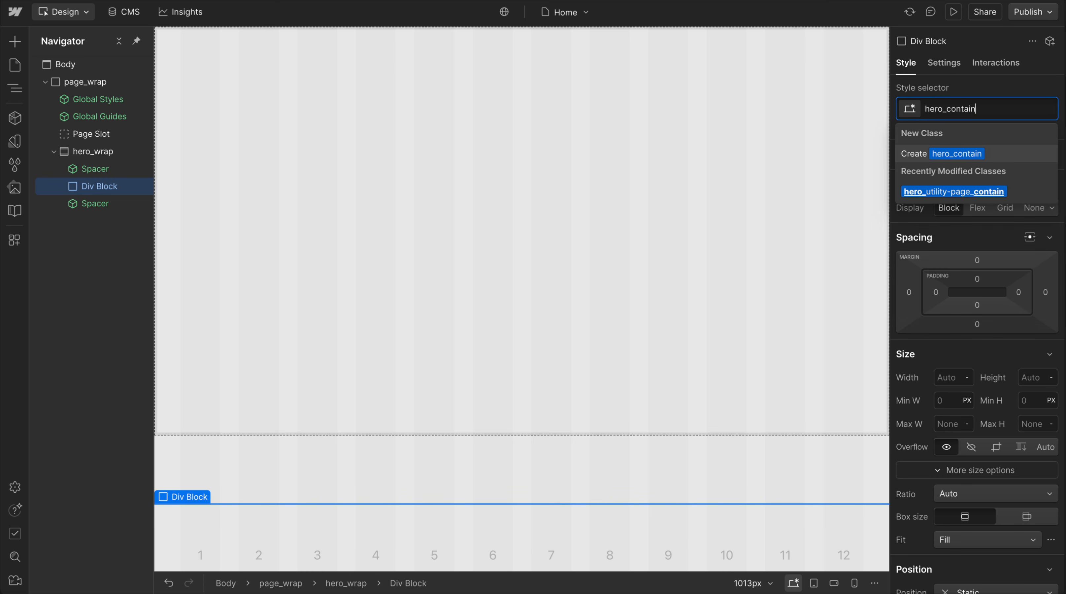
key(Return)
text(u-)
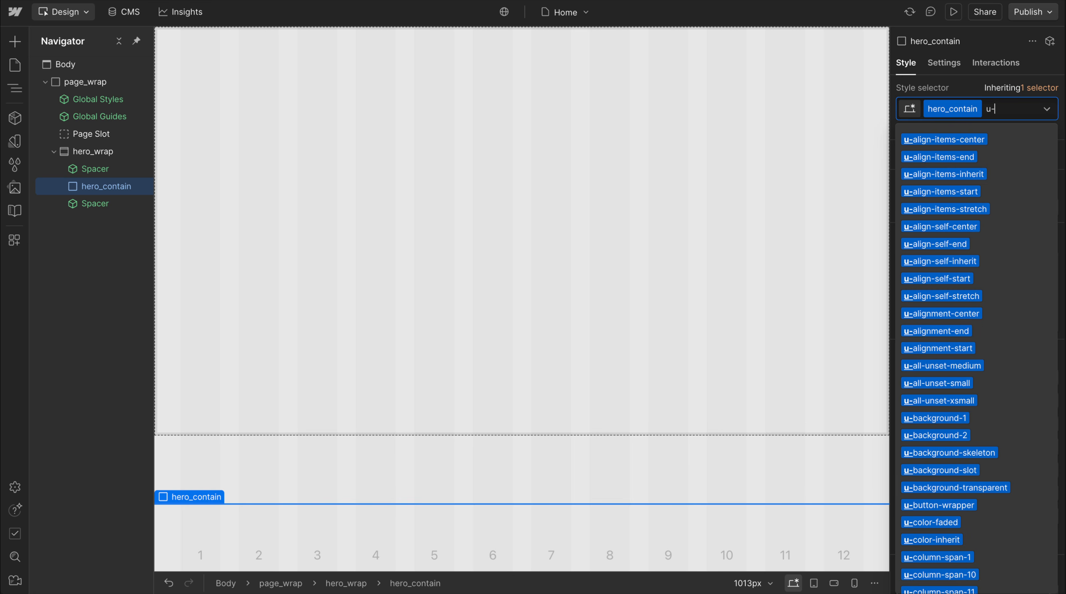
text(conta)
key(Return)
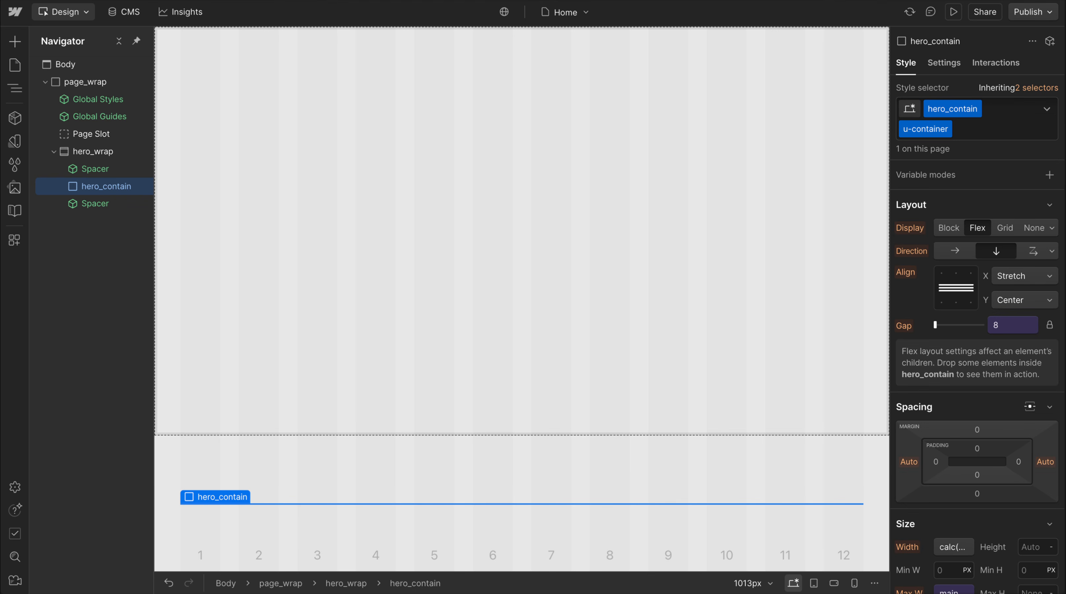
Insert a div block inside hero_contain and give it the class hero_layout
key(ctrl+k)
text(div)
key(Return)
key(ctrl+Return)
text(hero_l)
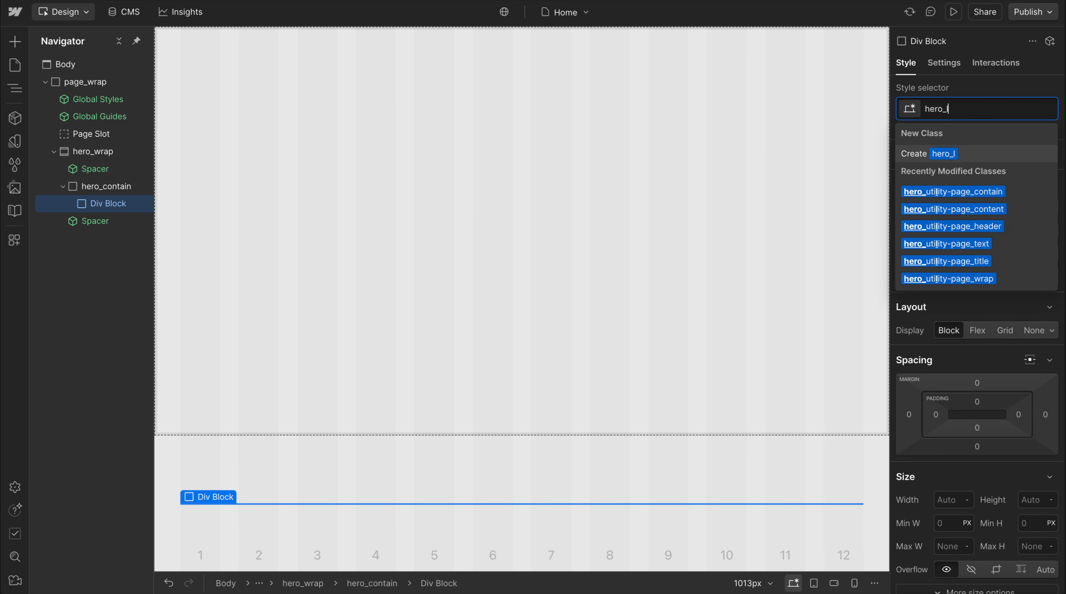
text(ayout)
key(Return)
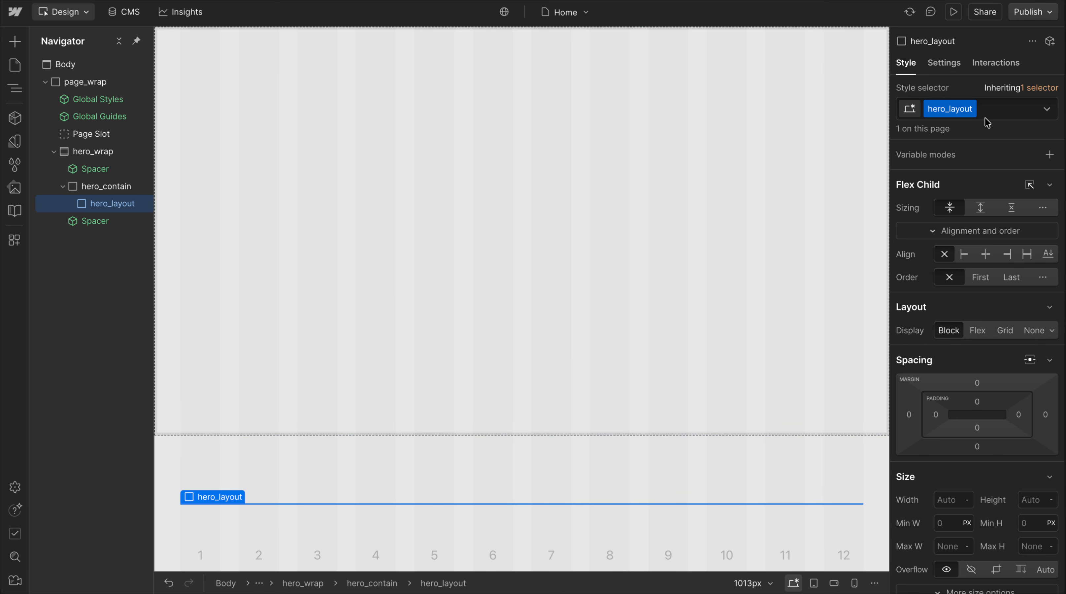
Turn hero_layout into a grid with 8 columns, 1 row and the gutter variable as its gap
click(1004, 331)
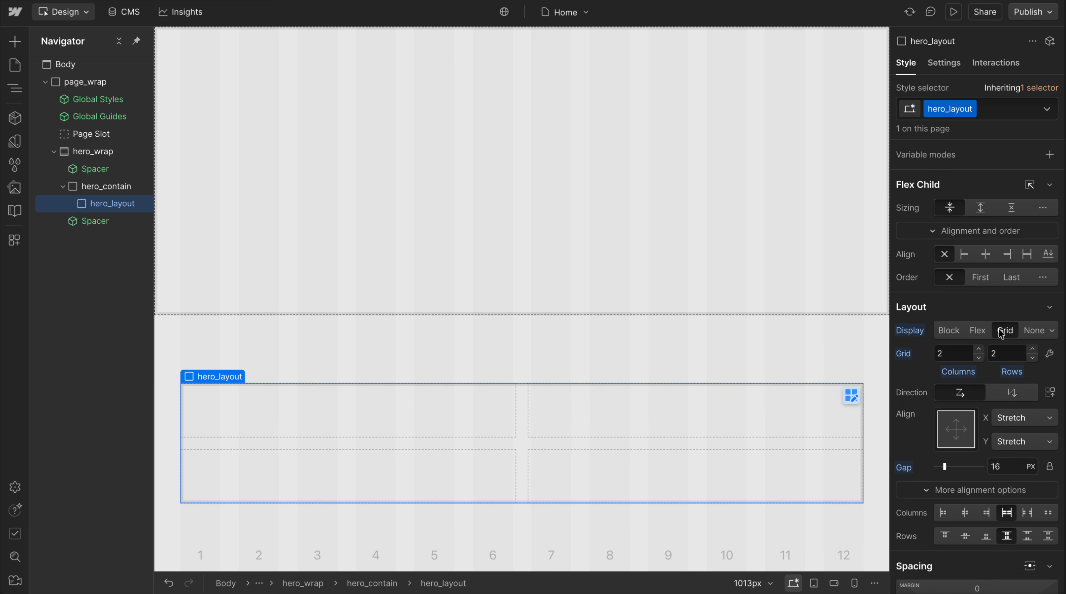
click(1033, 359)
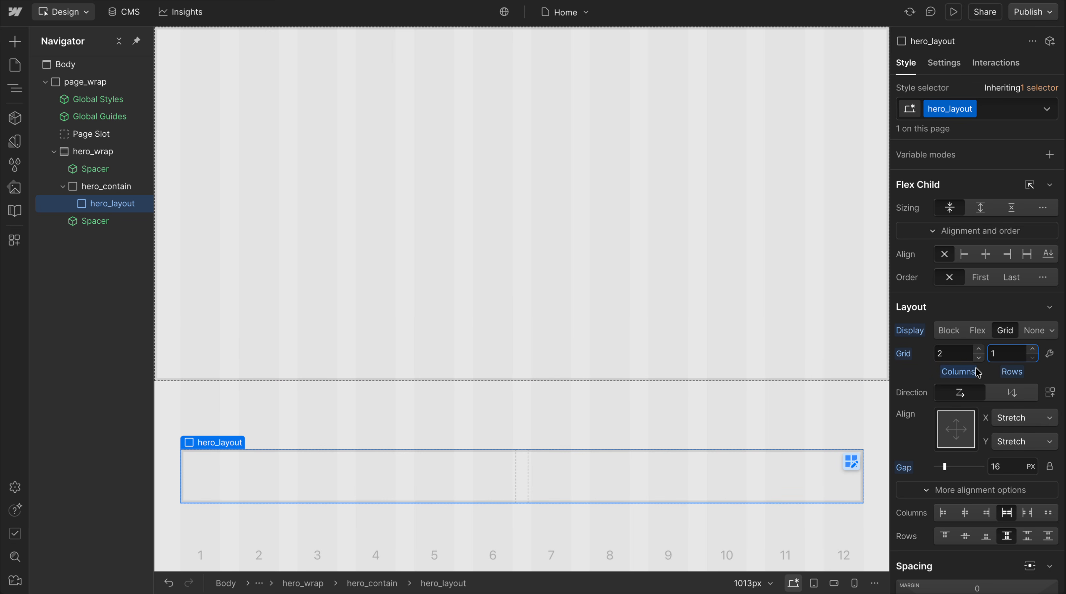
click(989, 462)
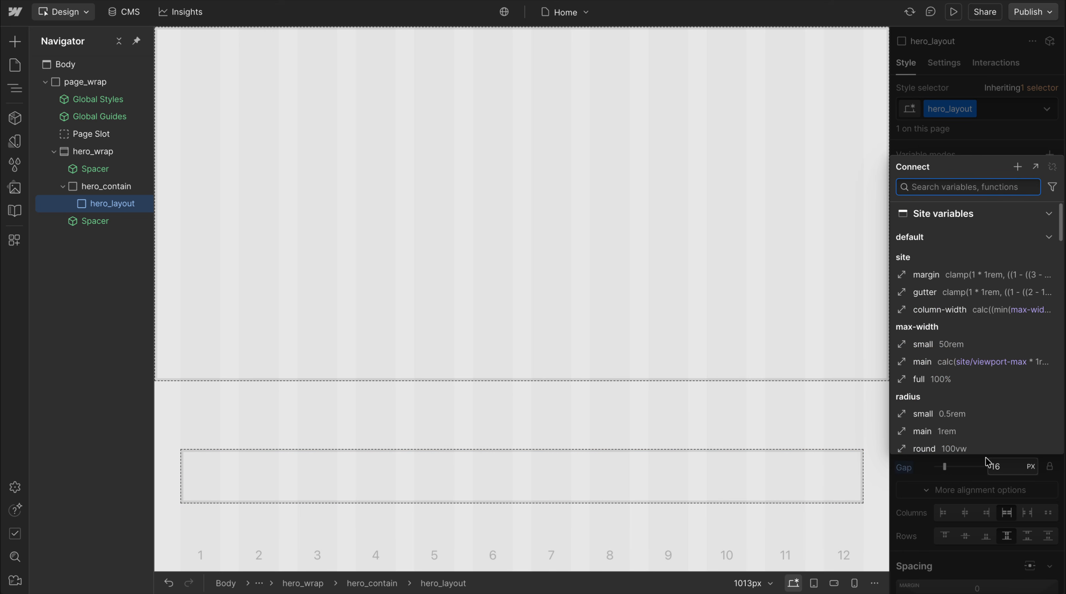
click(930, 291)
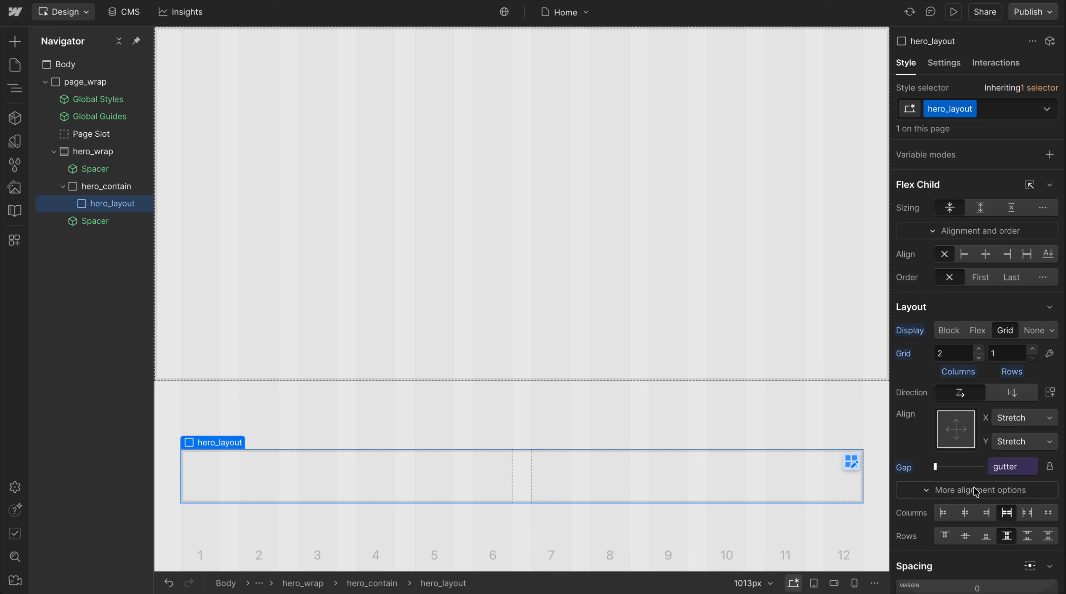
click(978, 354)
text(8)
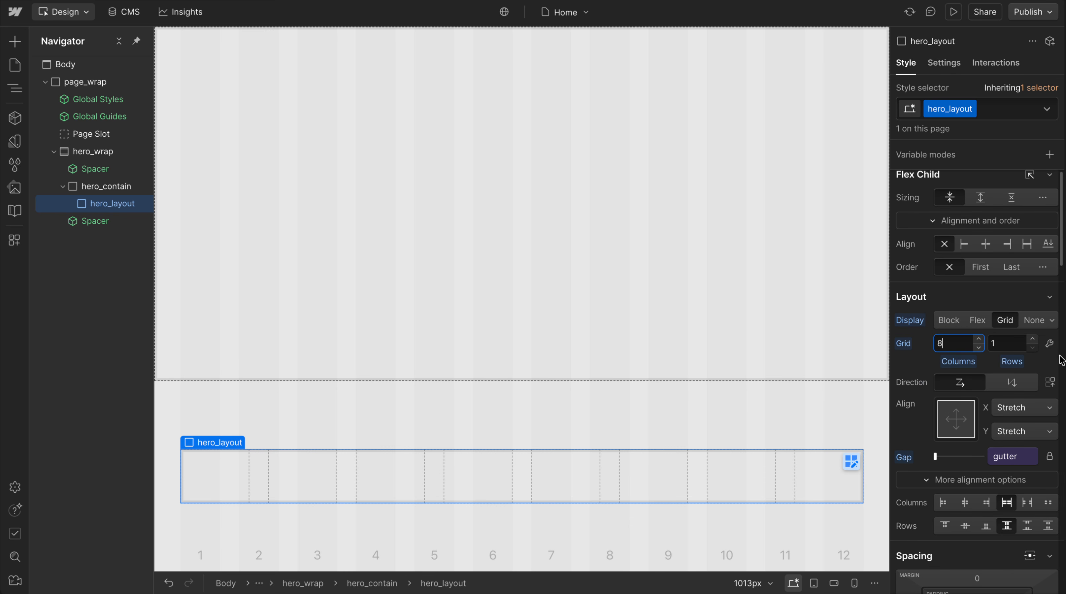
Set the first grid column of hero_layout to Min/Max sizing with 0px minimum and 1fr maximum
click(1049, 353)
click(924, 420)
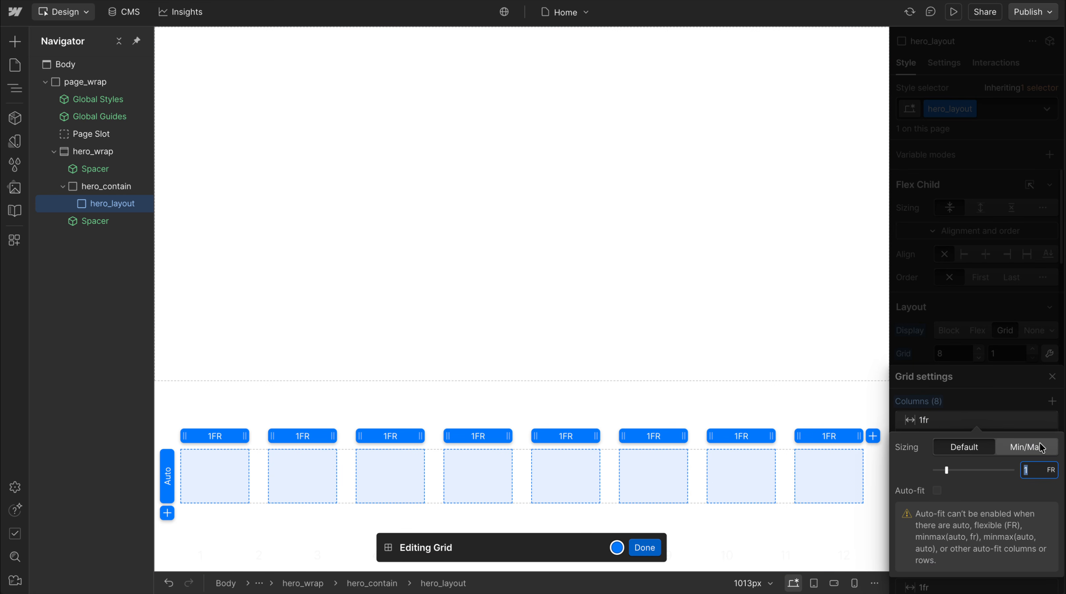
click(1027, 447)
text(0)
click(1015, 410)
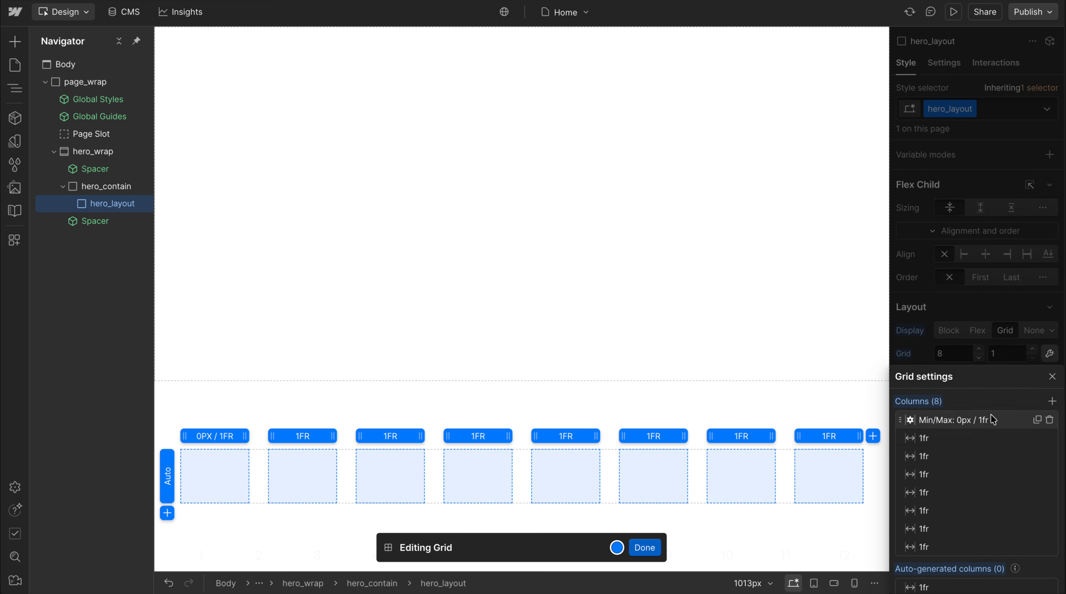
click(957, 318)
Add the custom property grid-template-columns with the value repeat(12, minmax(0,1fr)) to hero_layout
scroll(957, 441, down, 15)
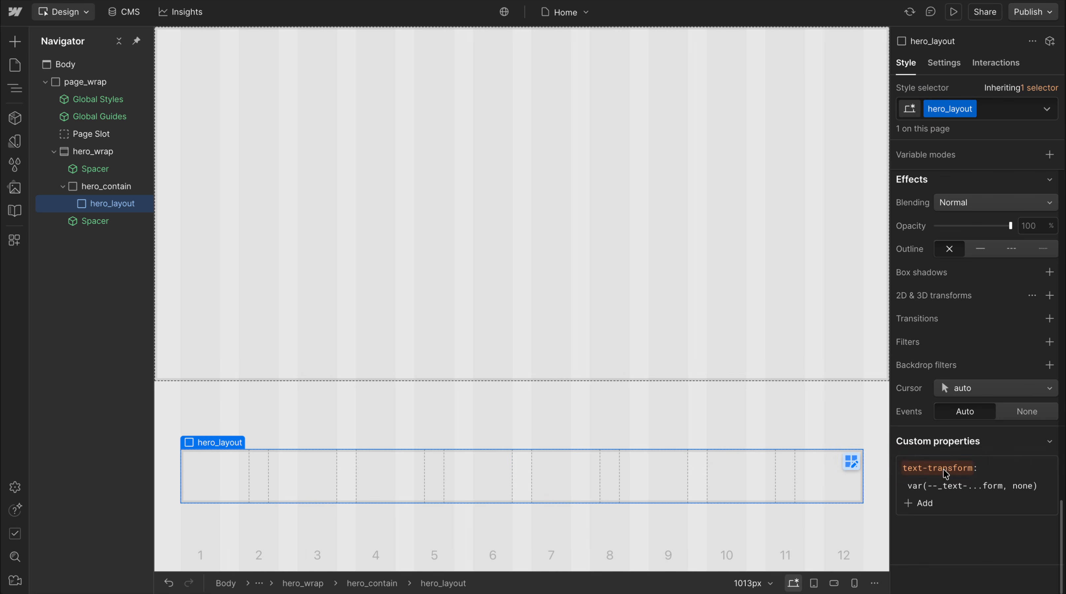
click(919, 504)
text(grid-template)
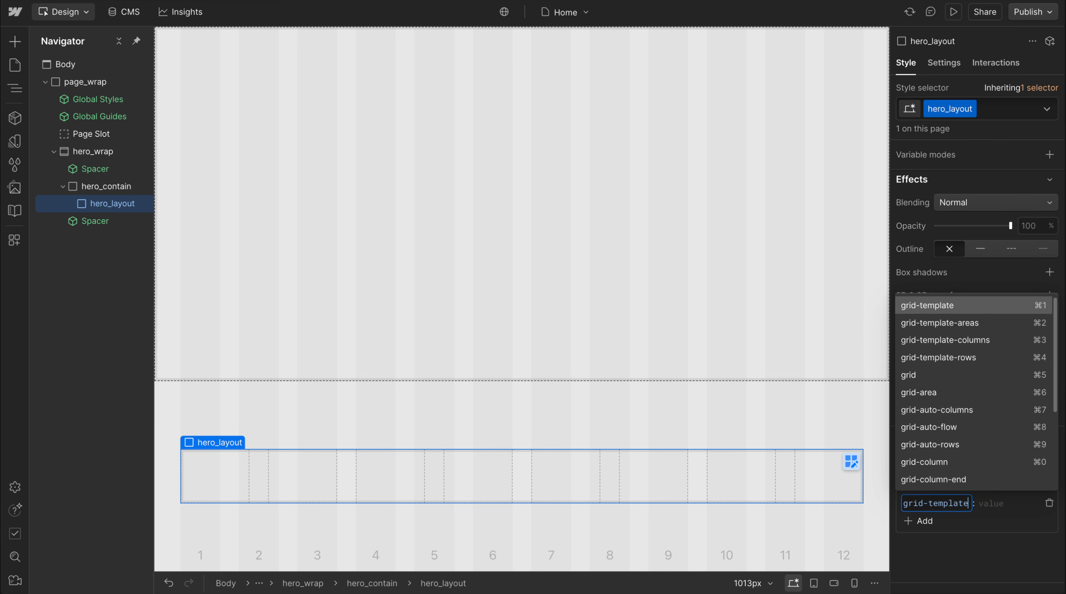
text(-column)
key(Return)
text(repeat()12, minmax(0,1fr)
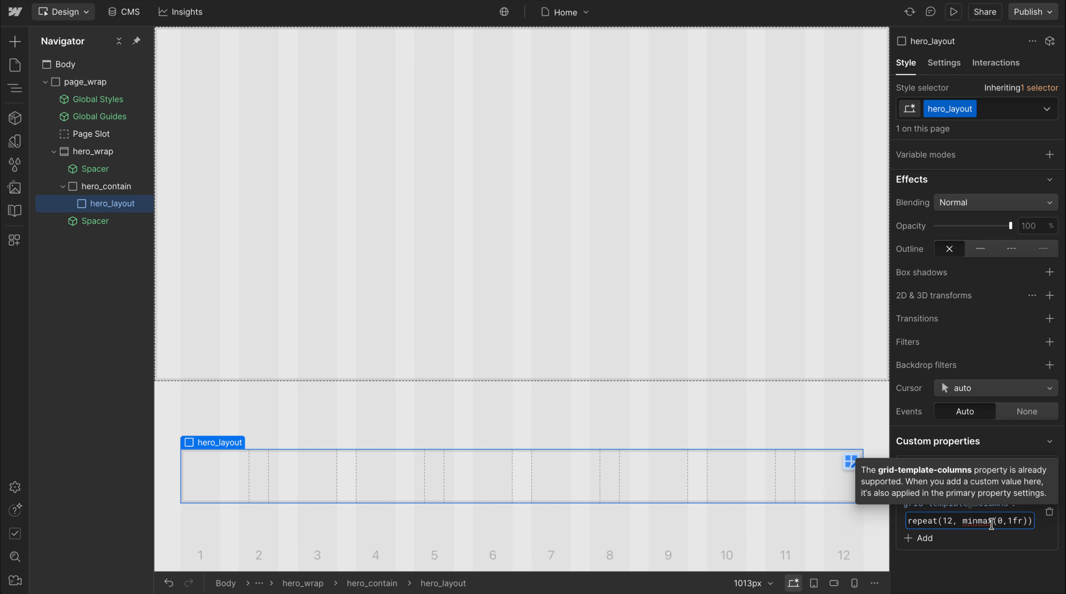
key(Return)
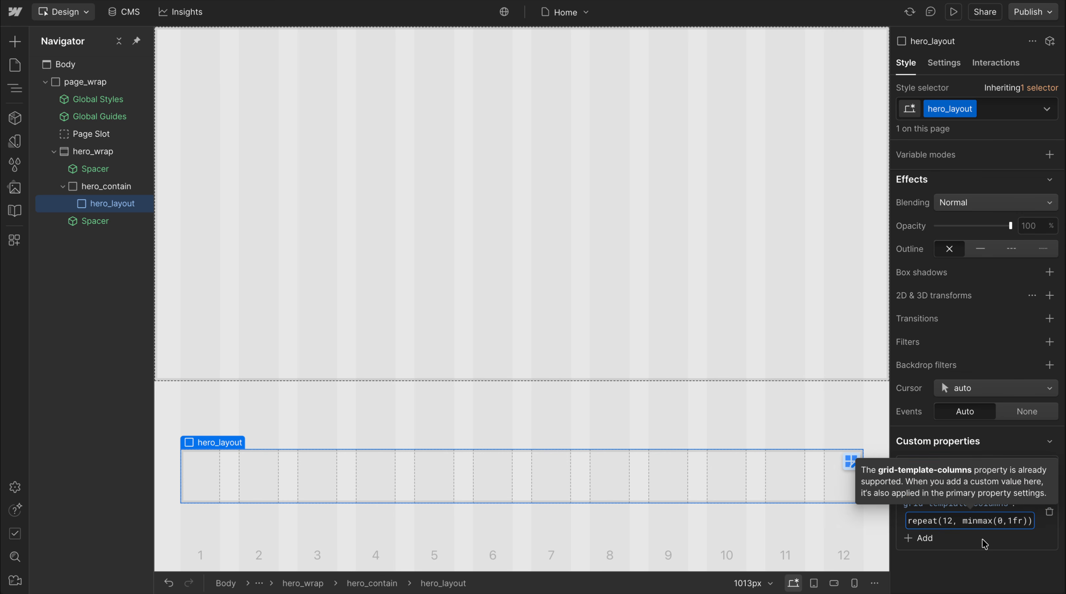
Undo all the manual grid styling on hero_layout, back to block display
scroll(985, 544, up, 15)
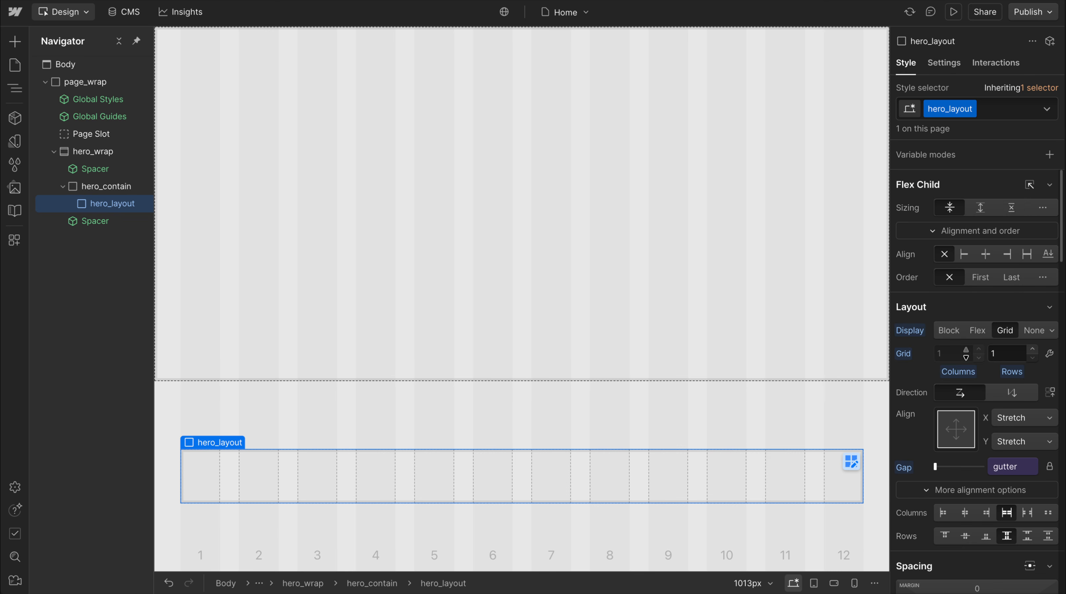
key(super+z)
key(super+z)
key(super+z)
key(super+z)
key(super+z)
key(super+z)
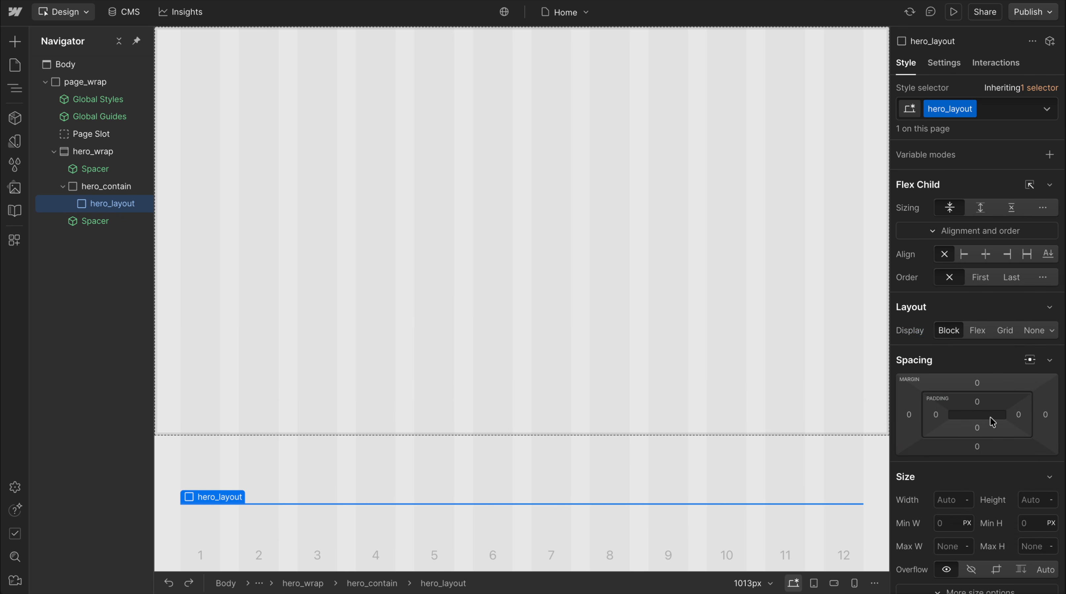
Add the utility class u-grid-custom to hero_layout
click(998, 115)
text(u-grid-cu)
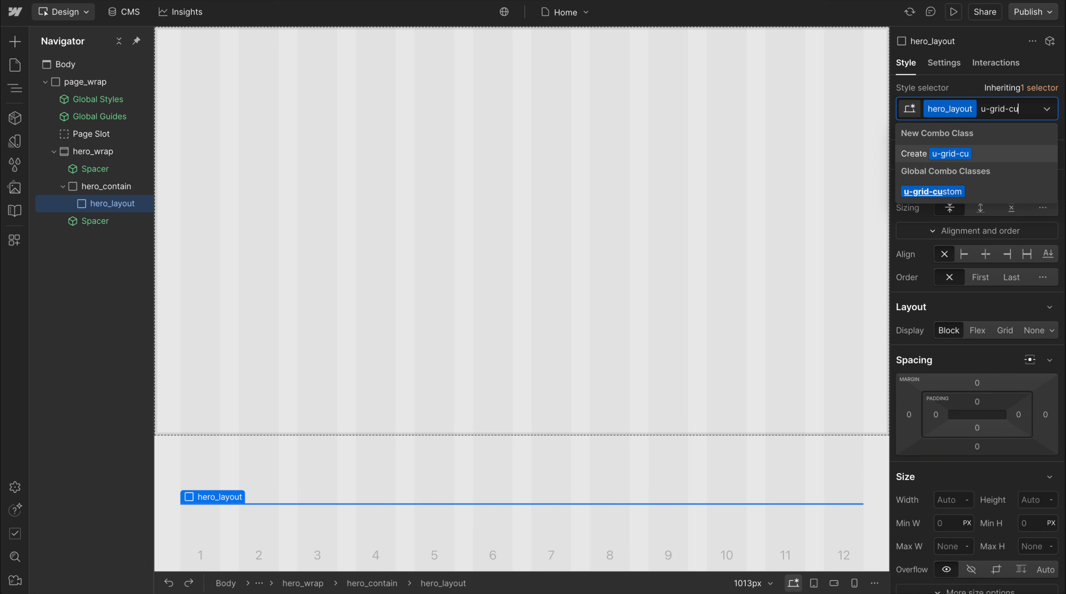
key(Down)
key(Return)
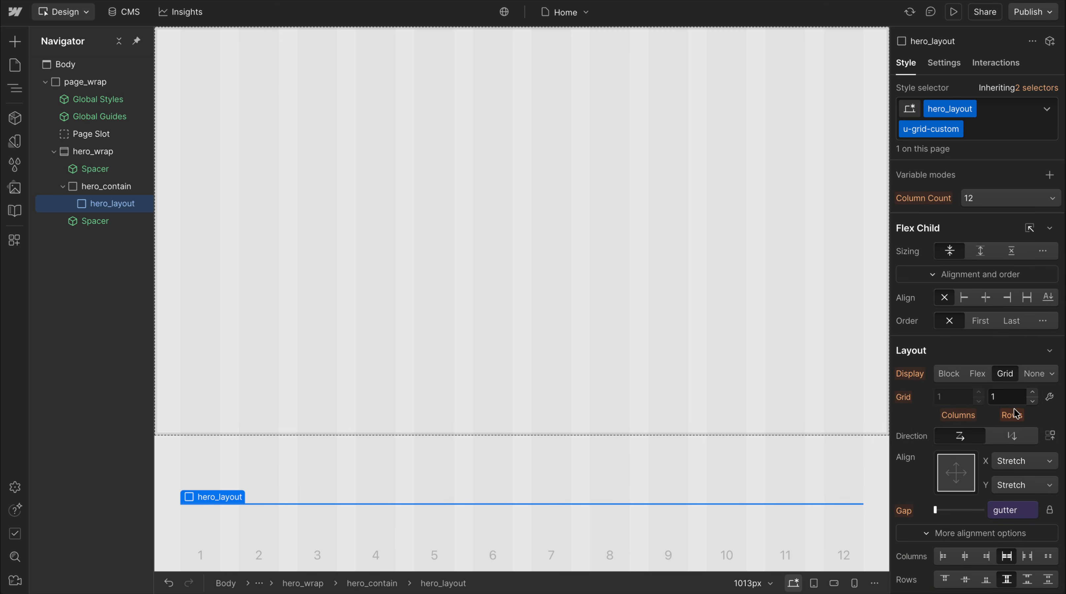
Try replacing the column-count variable in hero_layout's grid-template-columns property with 12, and undo the change
scroll(1014, 513, down, 10)
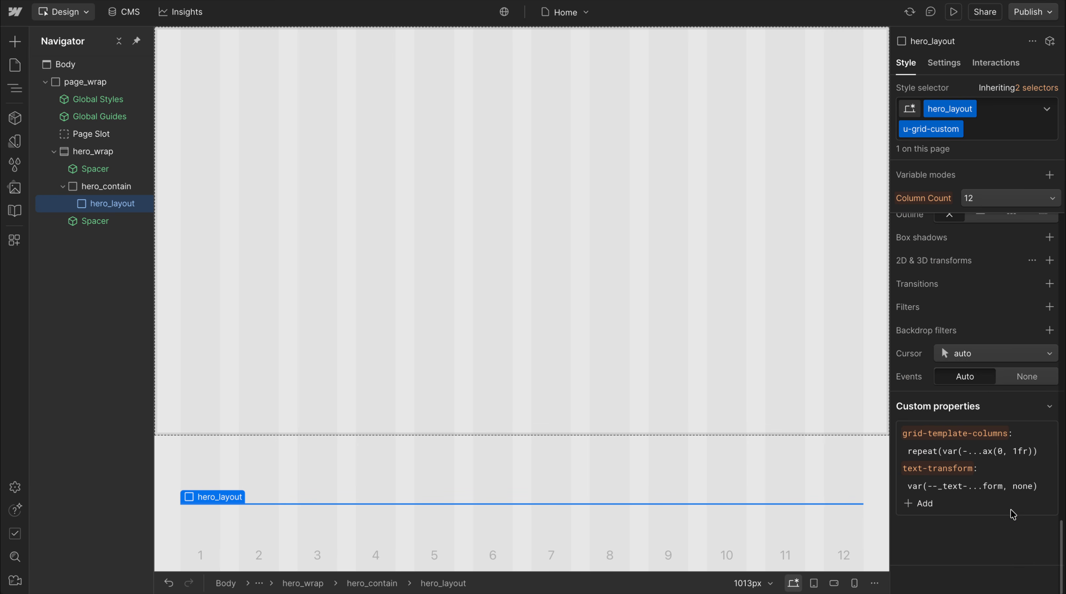
click(944, 452)
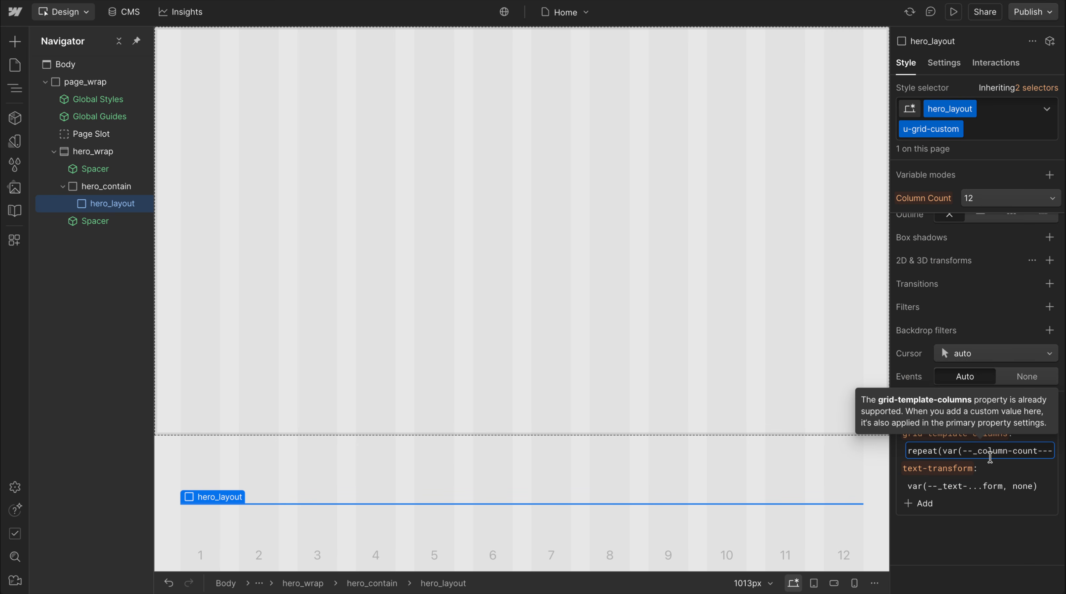
scroll(956, 450, right, 1)
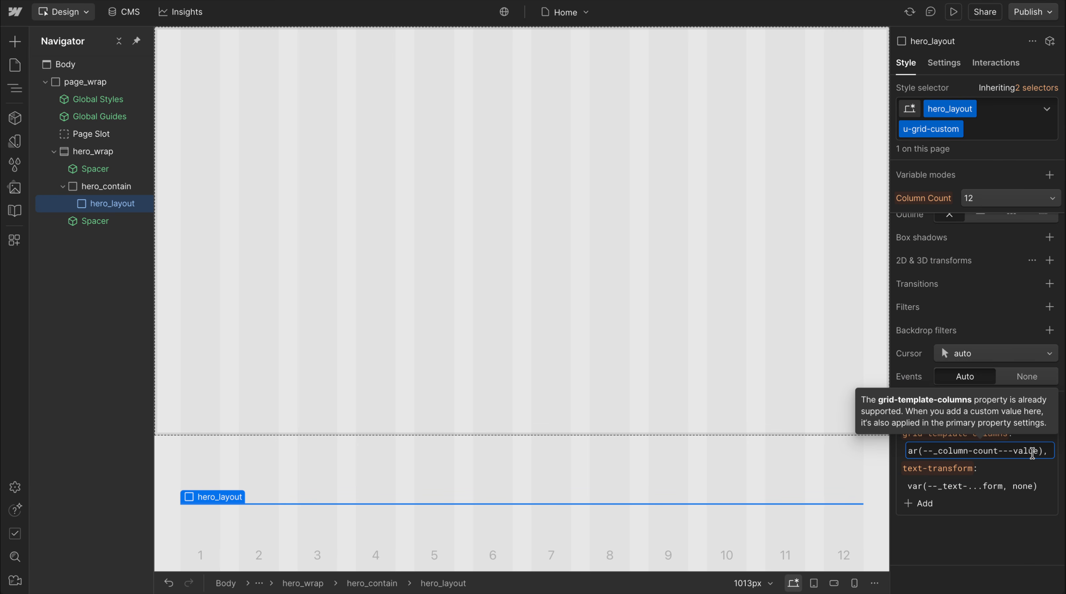
drag(1045, 454, 942, 453)
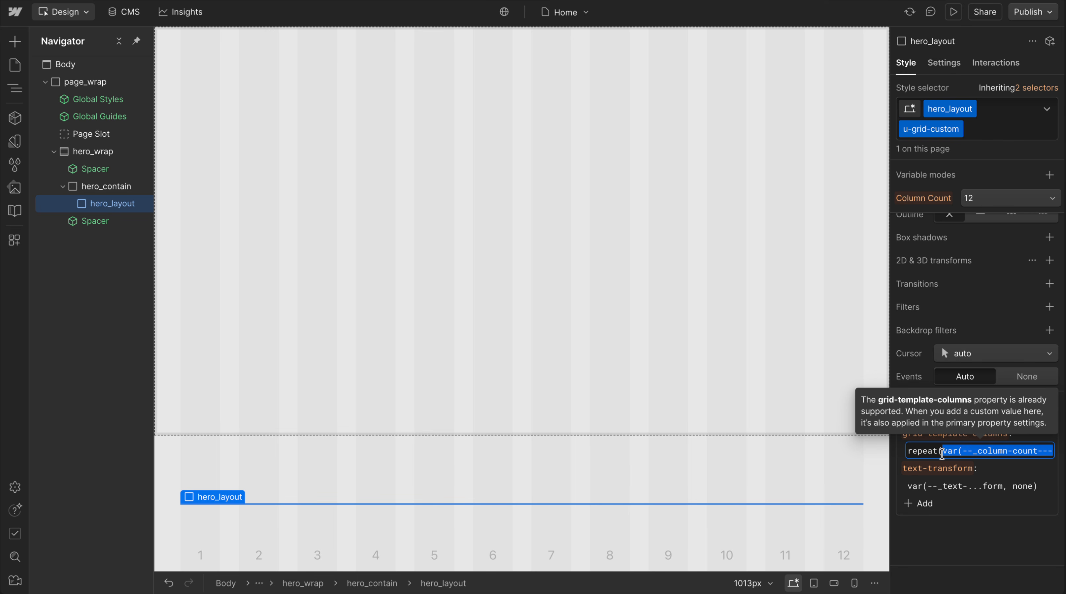
text(12)
key(Return)
key(ctrl+z)
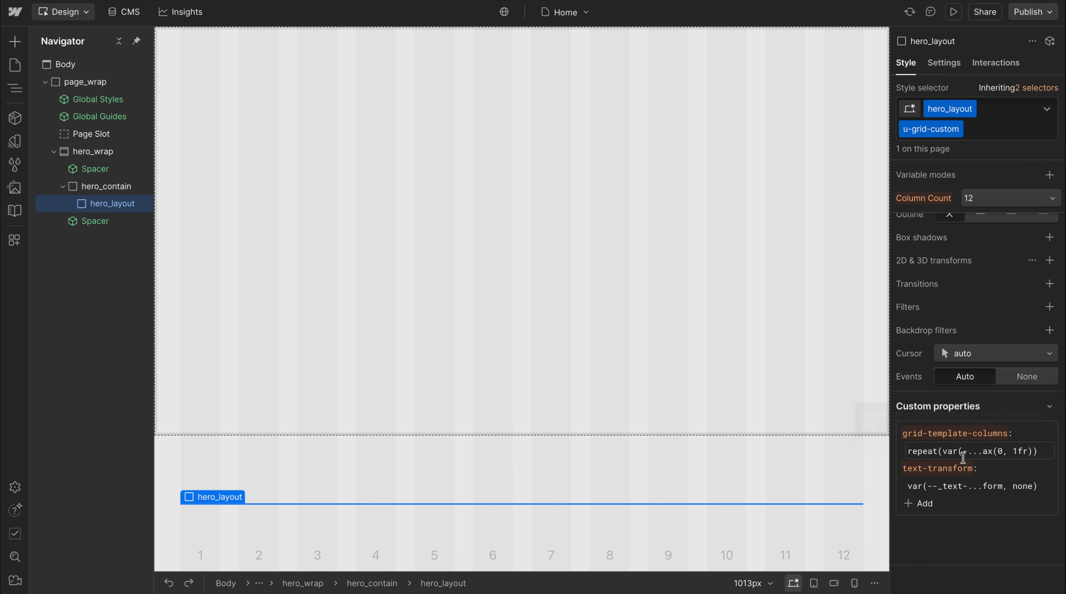
Try other Column Count modes on hero_layout and reset the mode to 12
click(959, 452)
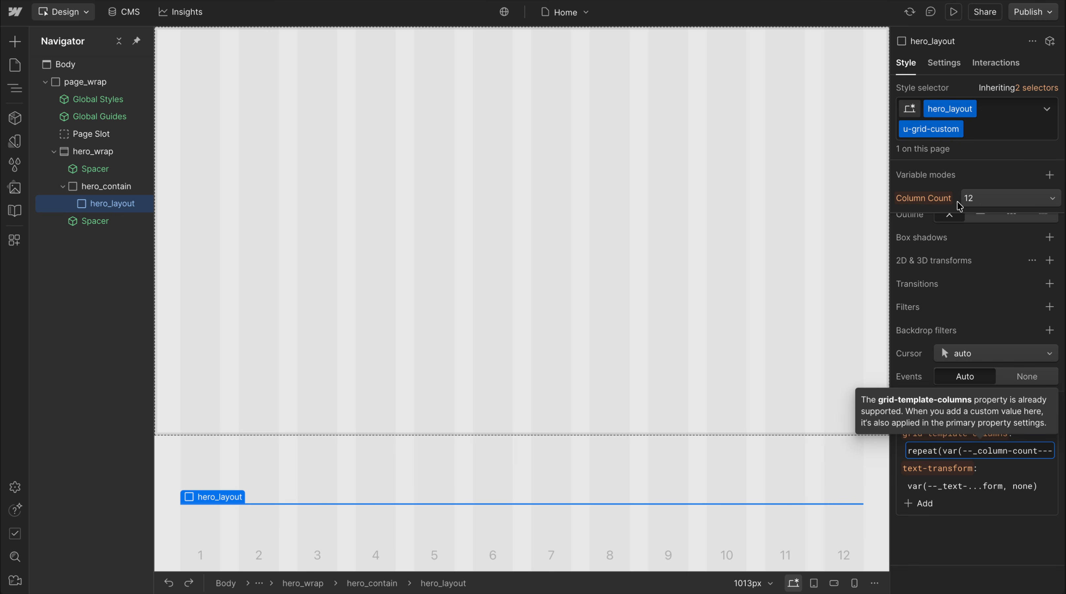
click(983, 199)
click(998, 359)
click(996, 199)
click(987, 268)
alt+click(922, 198)
scroll(976, 293, up, 2)
scroll(975, 294, down, 2)
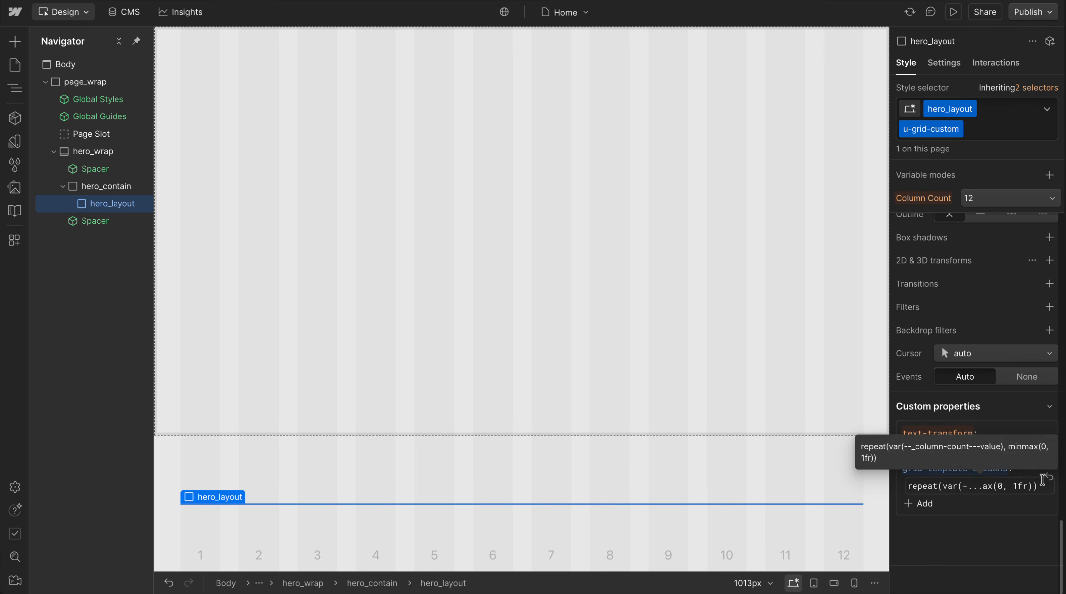
scroll(1027, 322, up, 5)
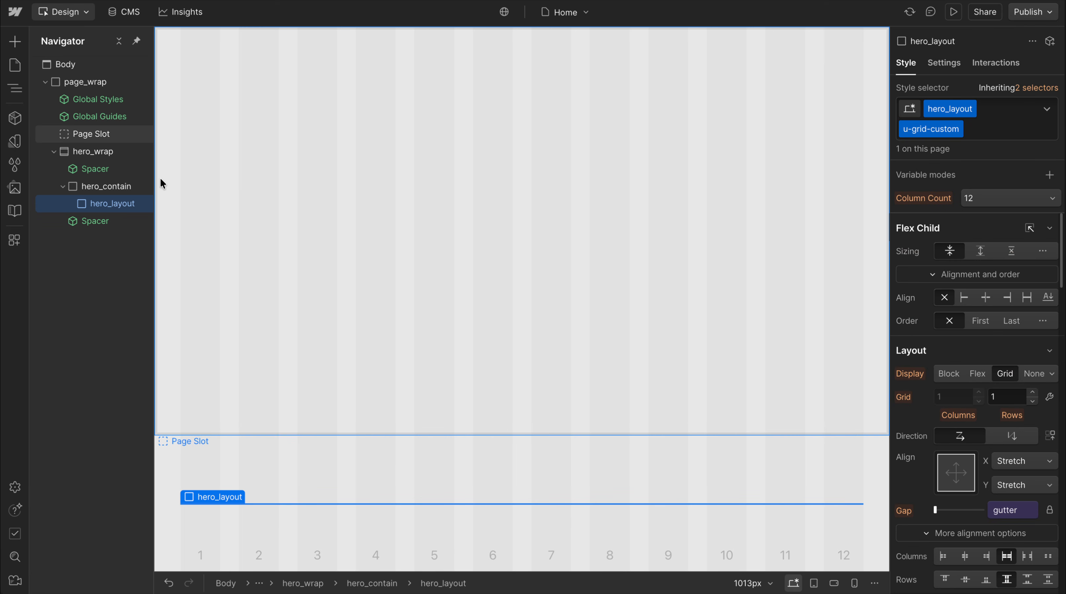
Insert a div block inside hero_layout and give it the class hero_content
key(ctrl+e)
text(di)
key(Return)
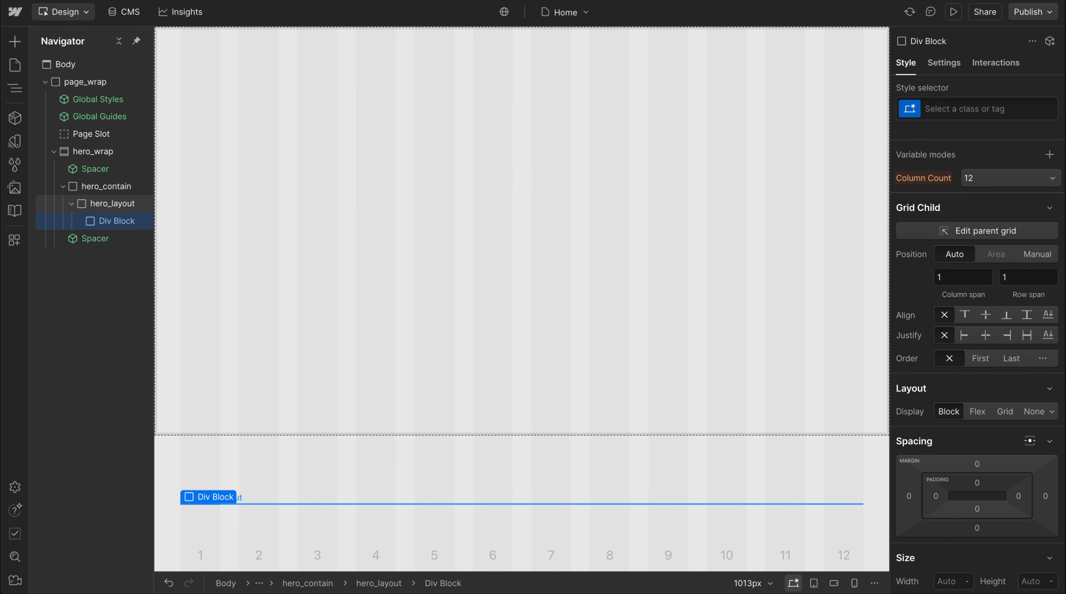
key(ctrl+Return)
text(hero_content)
key(Return)
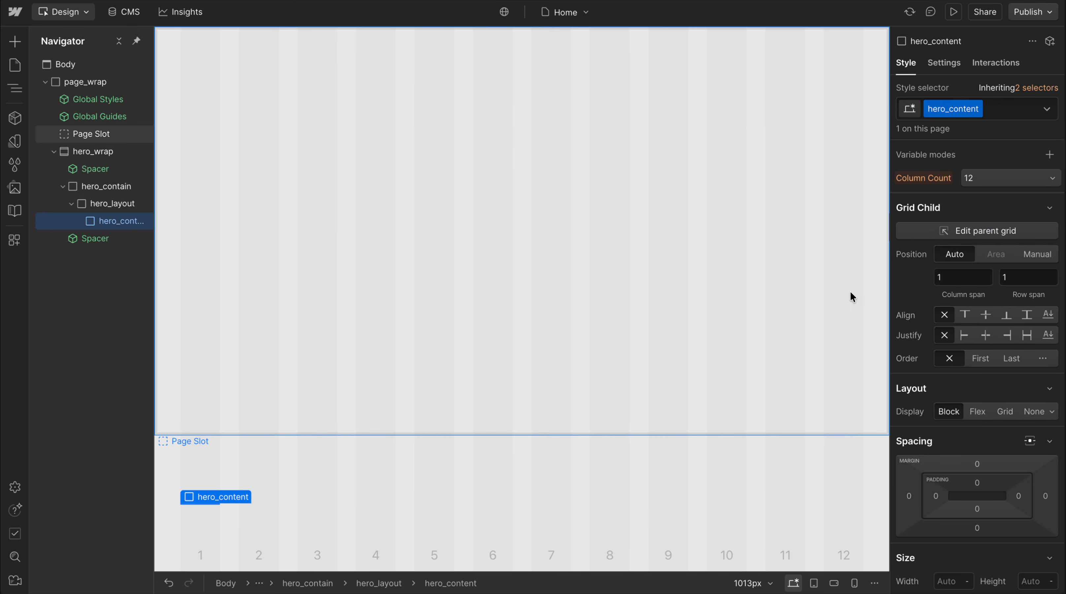
Add the custom property grid-column with the value span 5 to hero_content
scroll(911, 458, down, 10)
click(912, 502)
text(grid-)
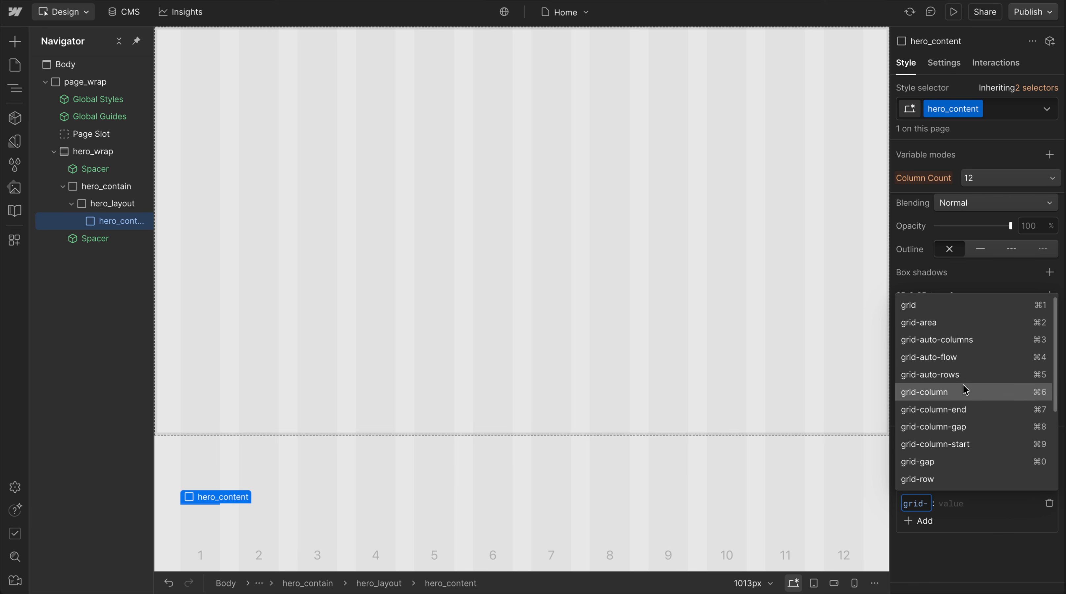
click(953, 390)
text(span 5)
key(Return)
Insert a second div block inside hero_layout and give it the class hero_visual_wrap
key(ctrl+k)
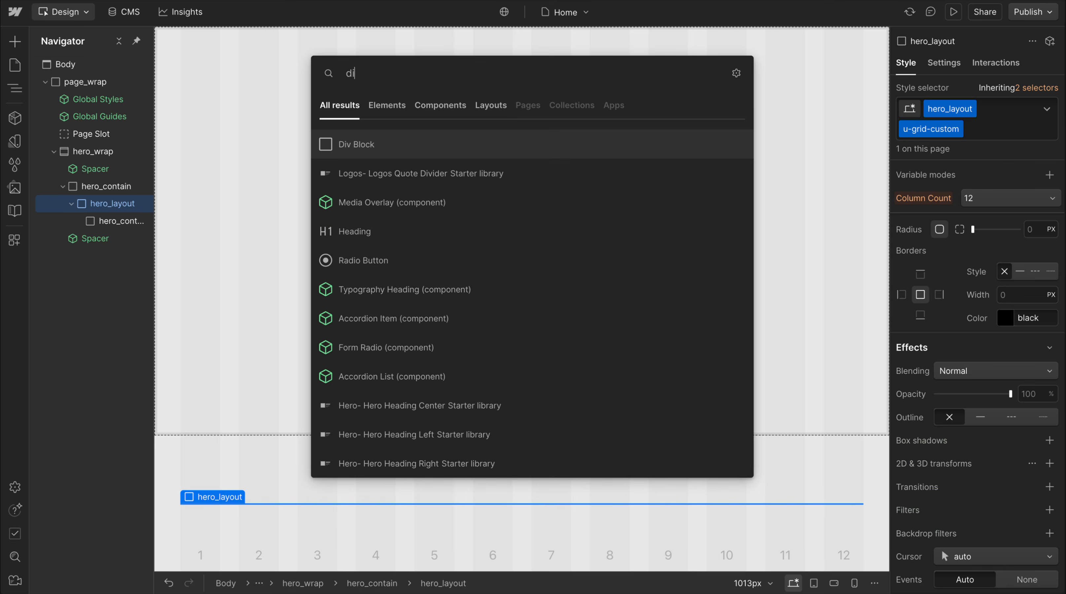
key(Return)
key(ctrl+Return)
text(hero_visual_wrap)
key(Return)
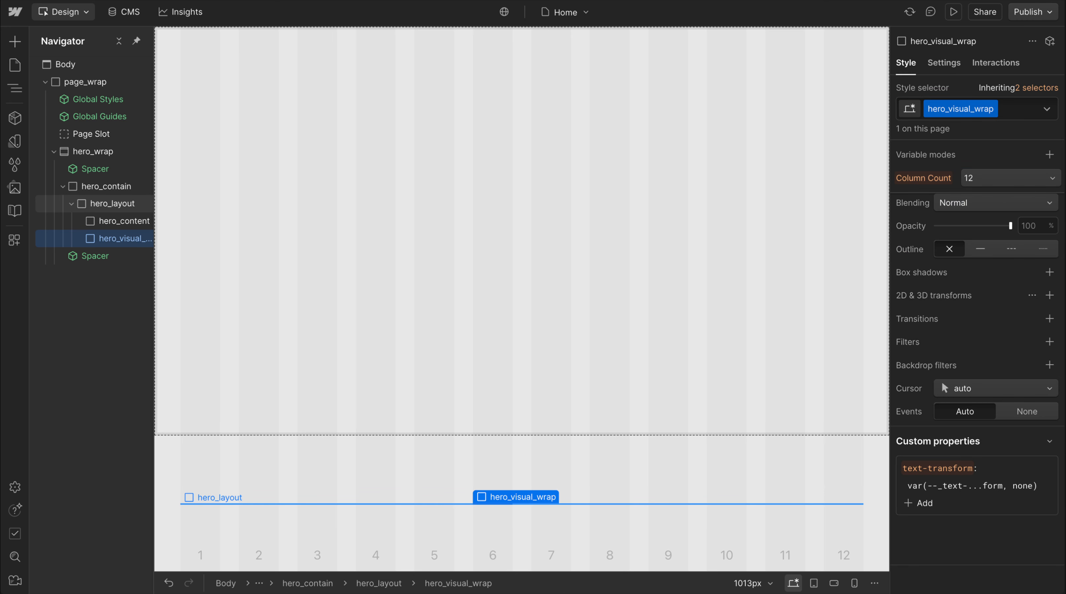
Add the custom property grid-column with the value span 7 to hero_visual_wrap
click(925, 504)
text(grid-column)
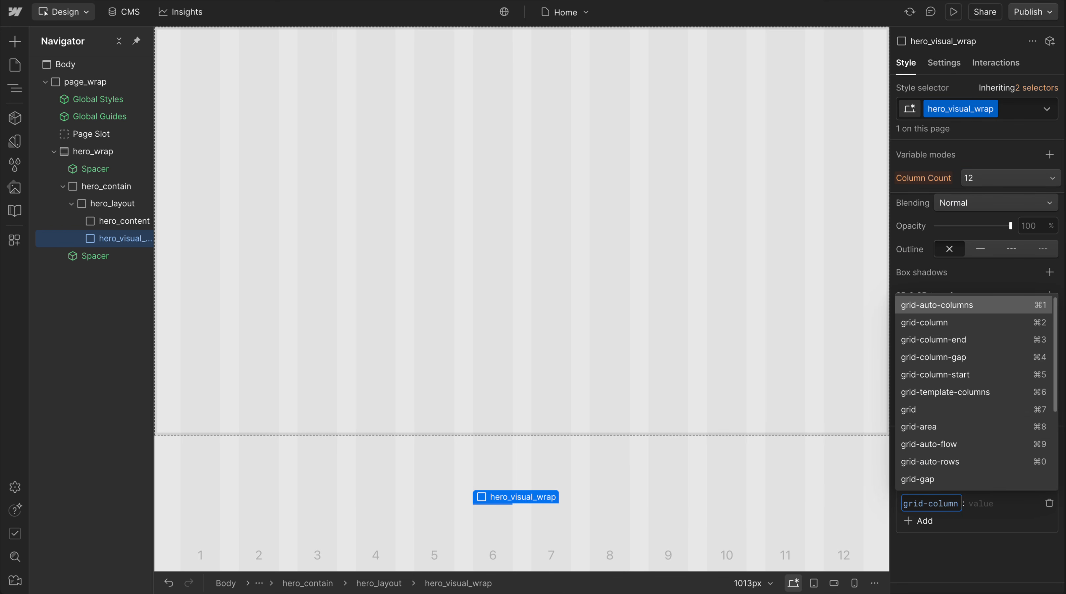
click(974, 326)
text(span 7)
key(Return)
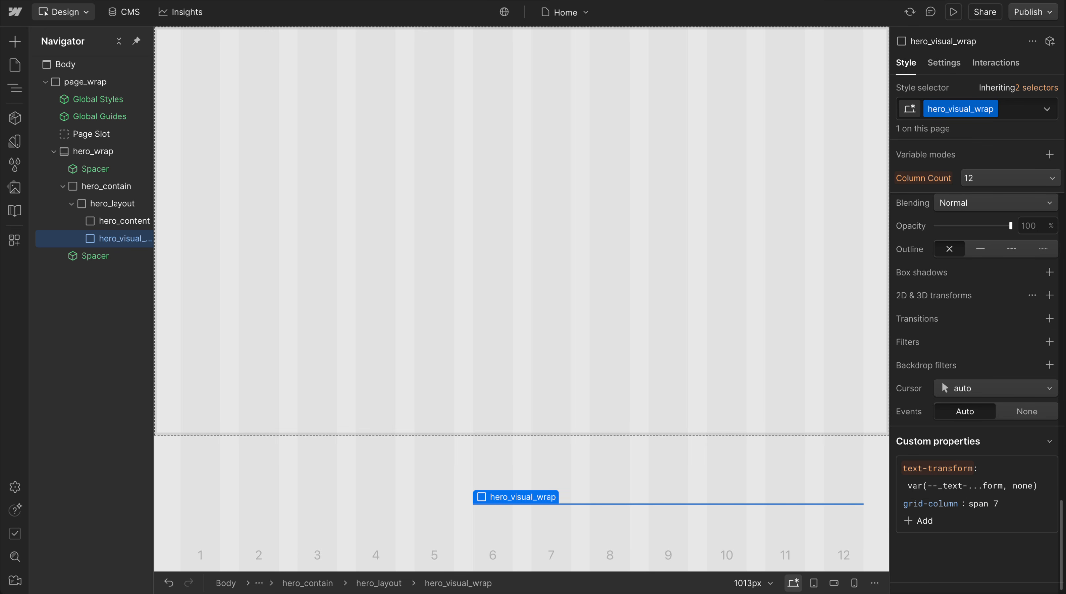
Add a custom attribute named class with the value u-margin-trim to hero_content
click(100, 227)
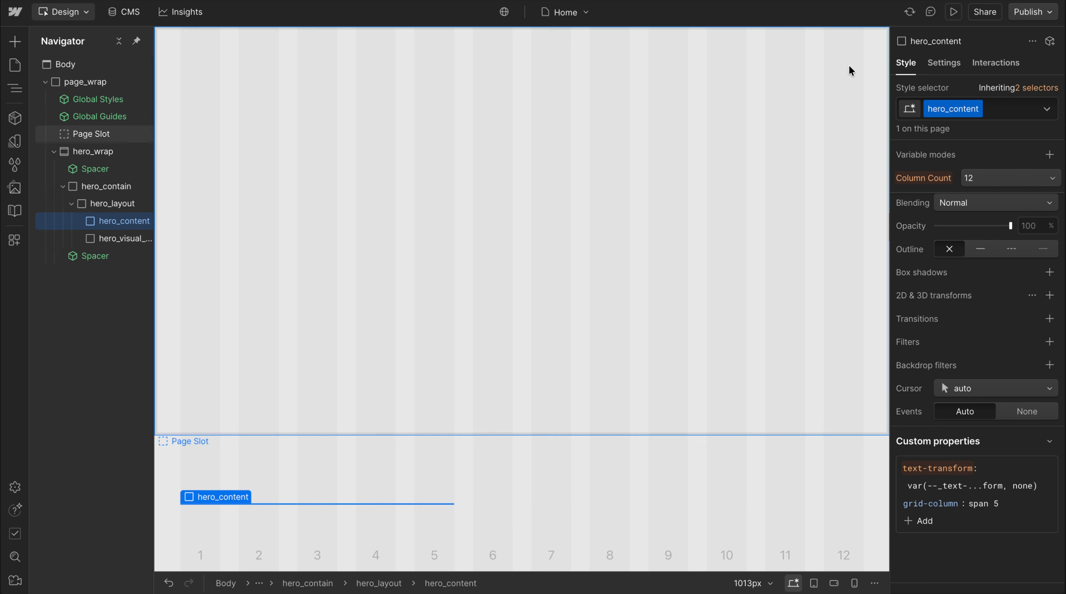
click(944, 63)
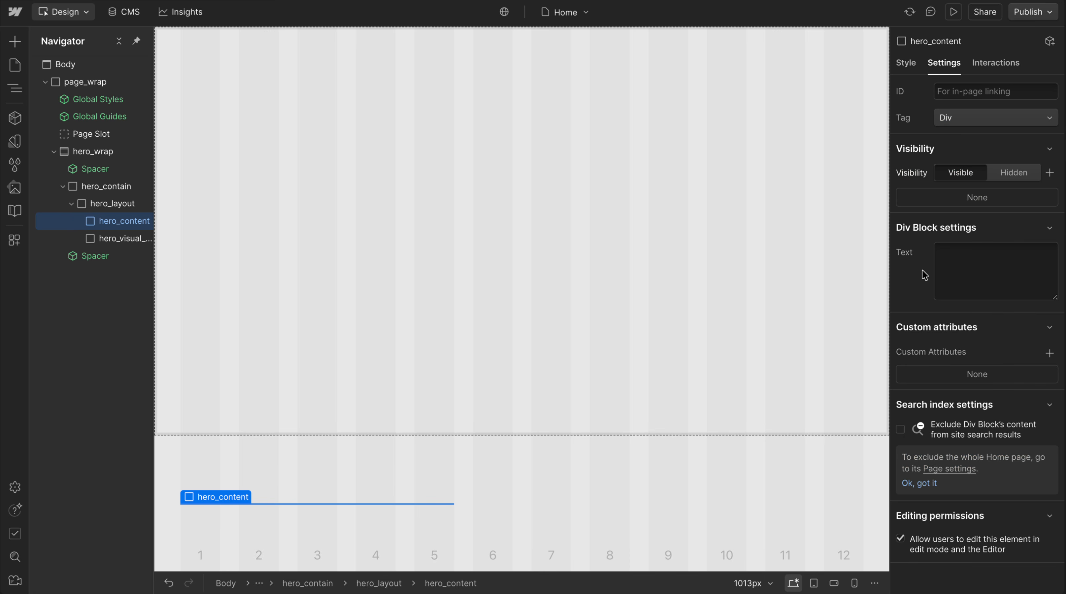
click(1050, 353)
text(class)
click(983, 437)
text(u)
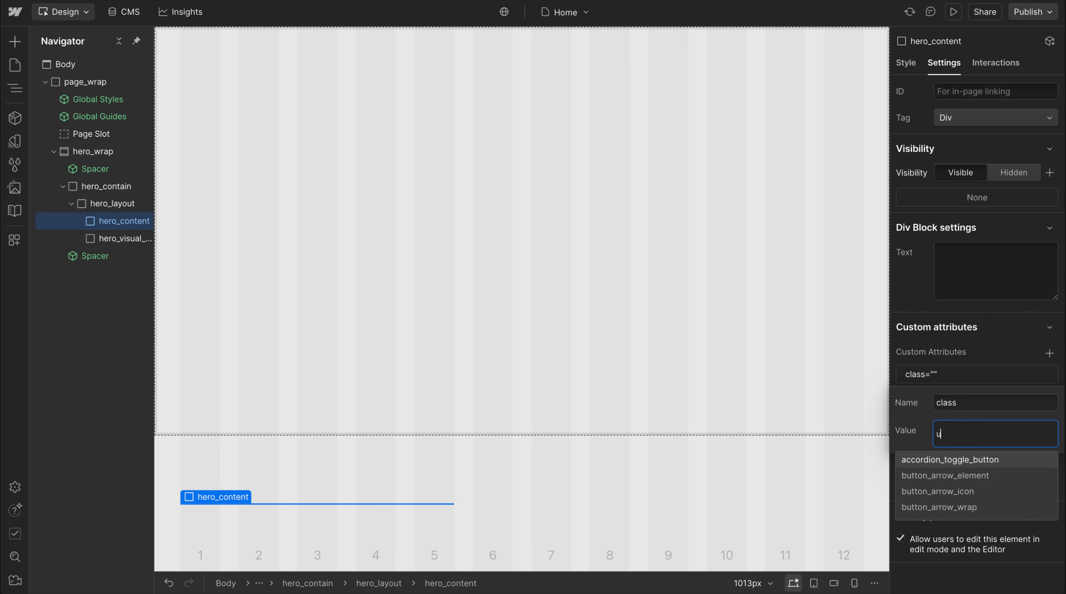
text(-margin-tri)
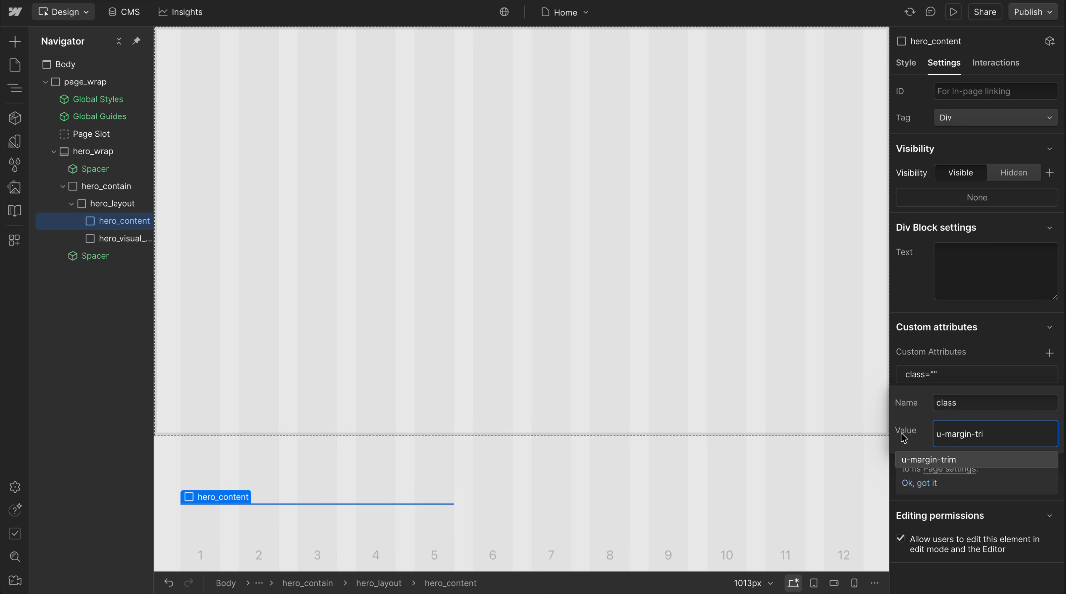
click(941, 460)
key(Return)
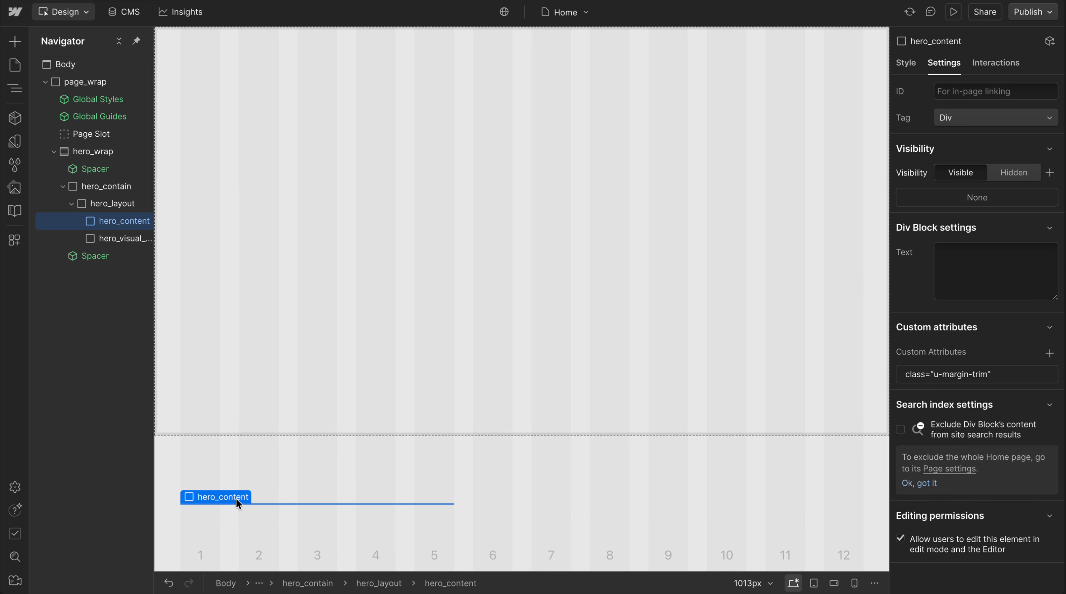
Insert a Typography Heading component inside hero_content
key(s)
key(super+e)
text(head)
key(Down)
key(Return)
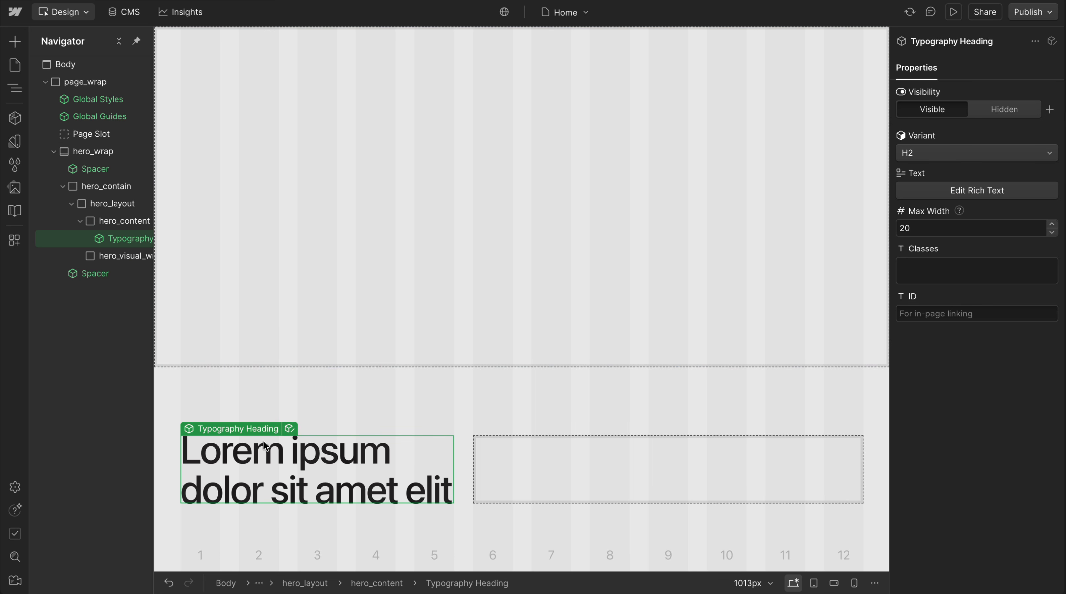
click(218, 398)
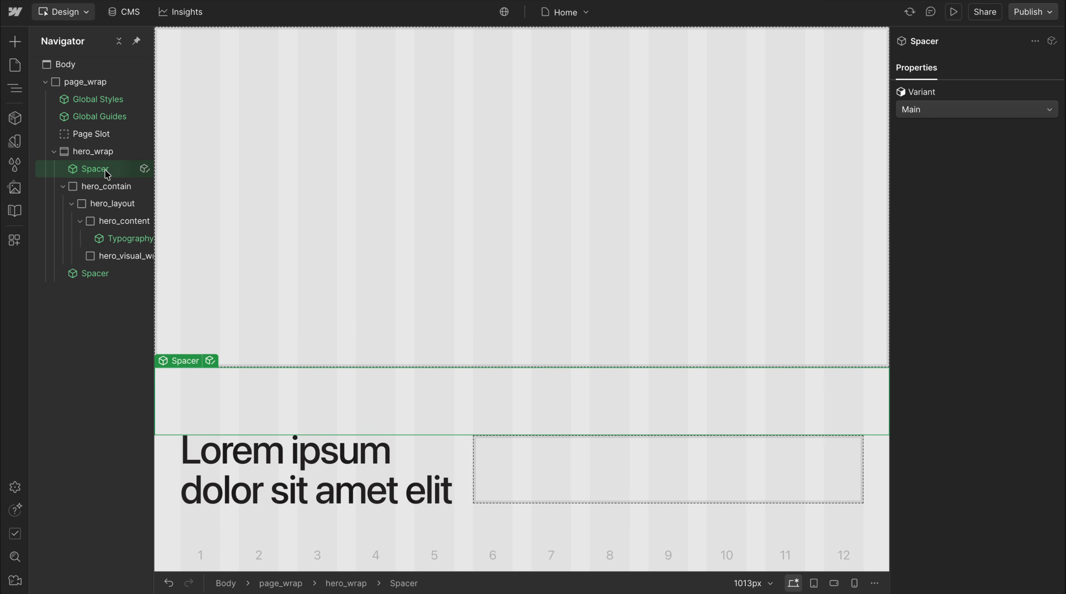
click(124, 152)
click(303, 468)
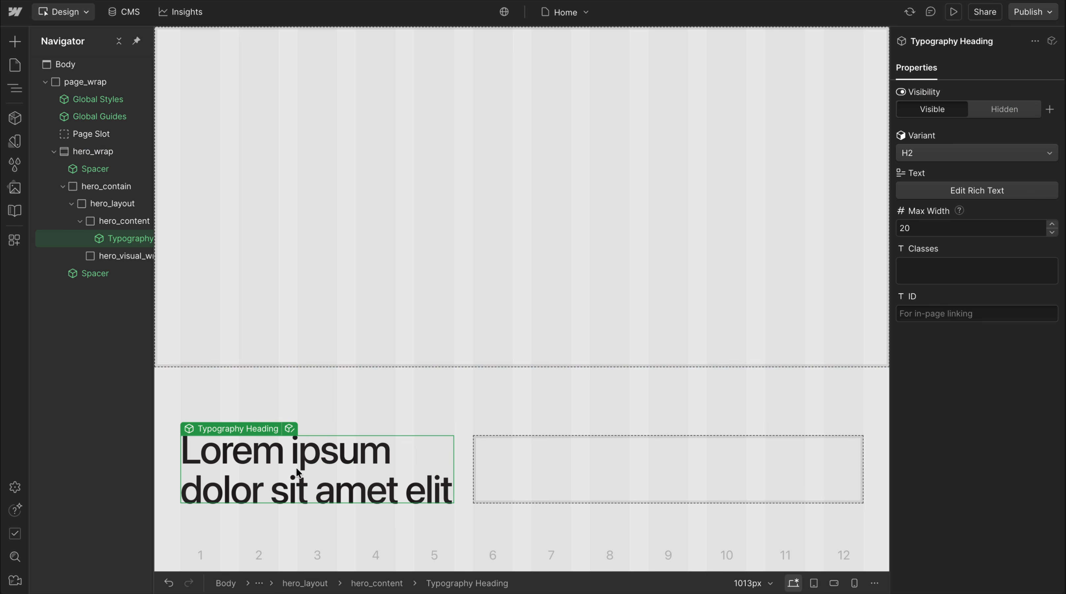
key(super+shift+a)
key(Escape)
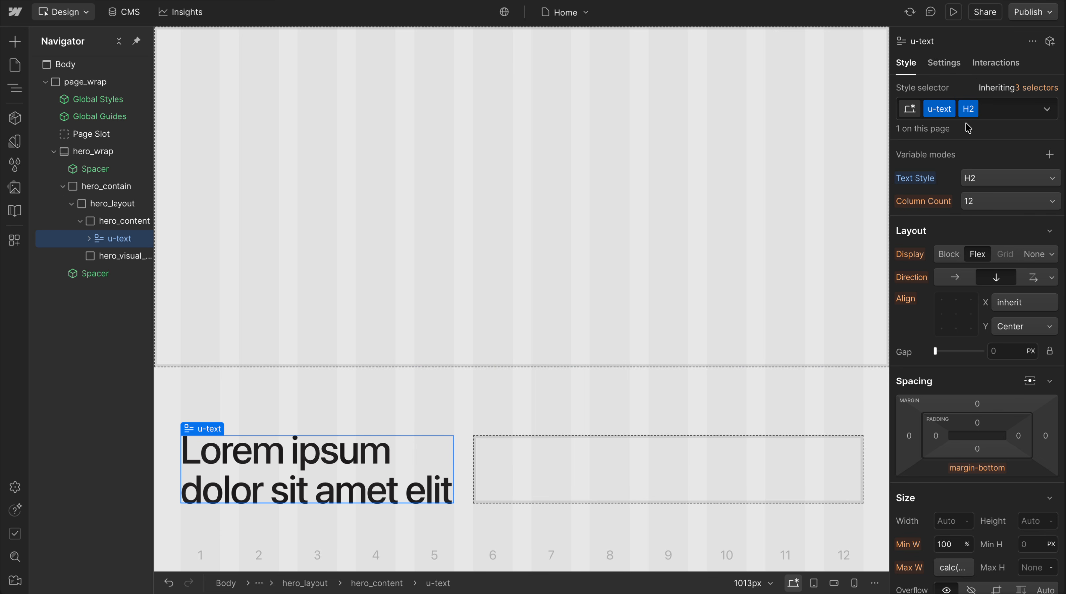
key(ctrl+z)
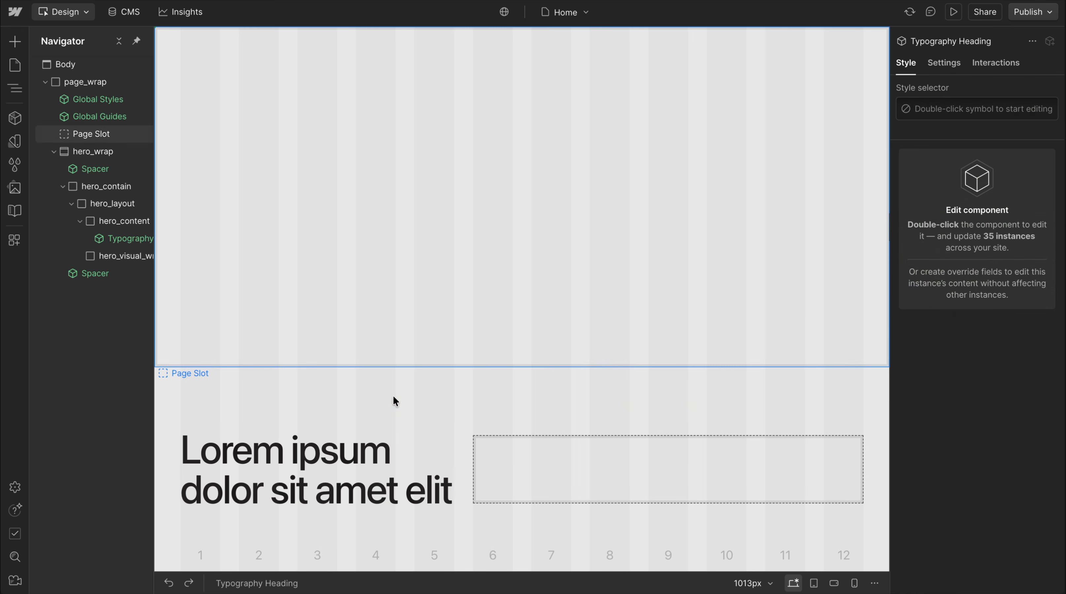
Set the Typography Heading's variant to Inherit and unlink it from its component
click(928, 158)
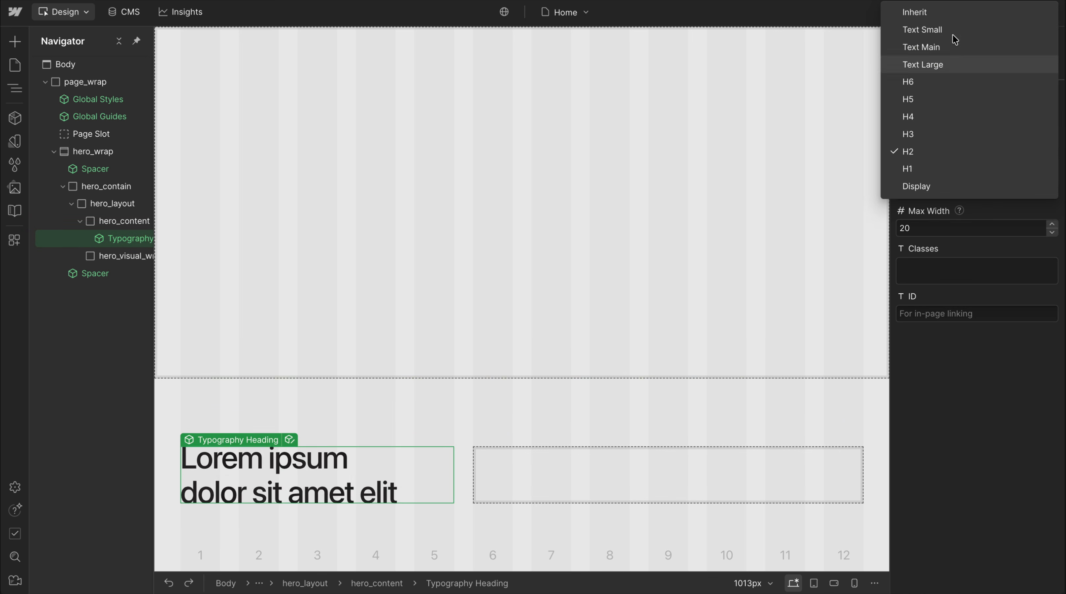
click(957, 14)
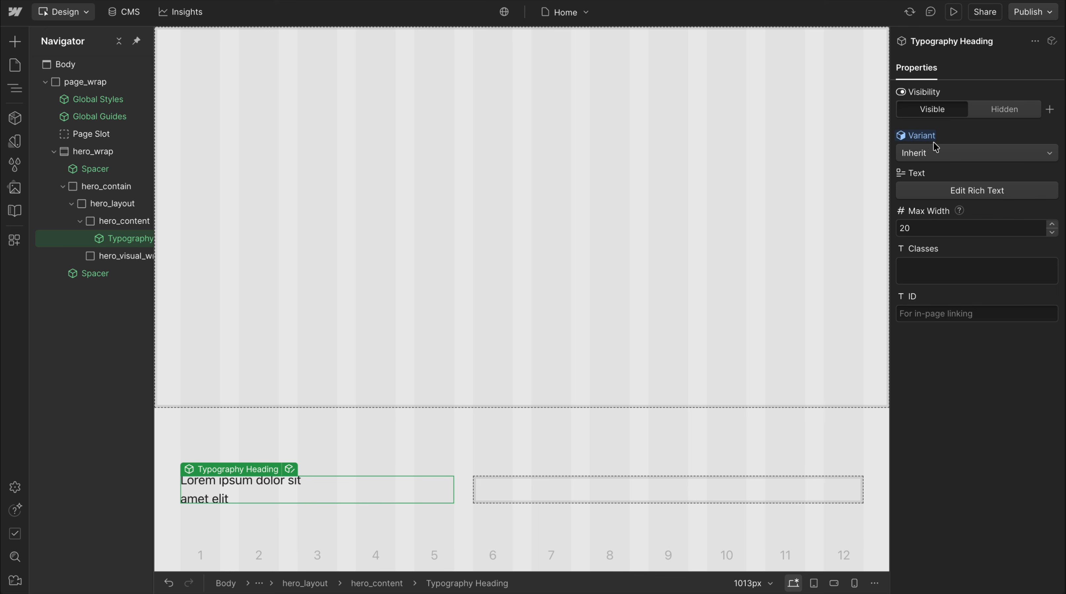
key(ctrl+alt+shift+a)
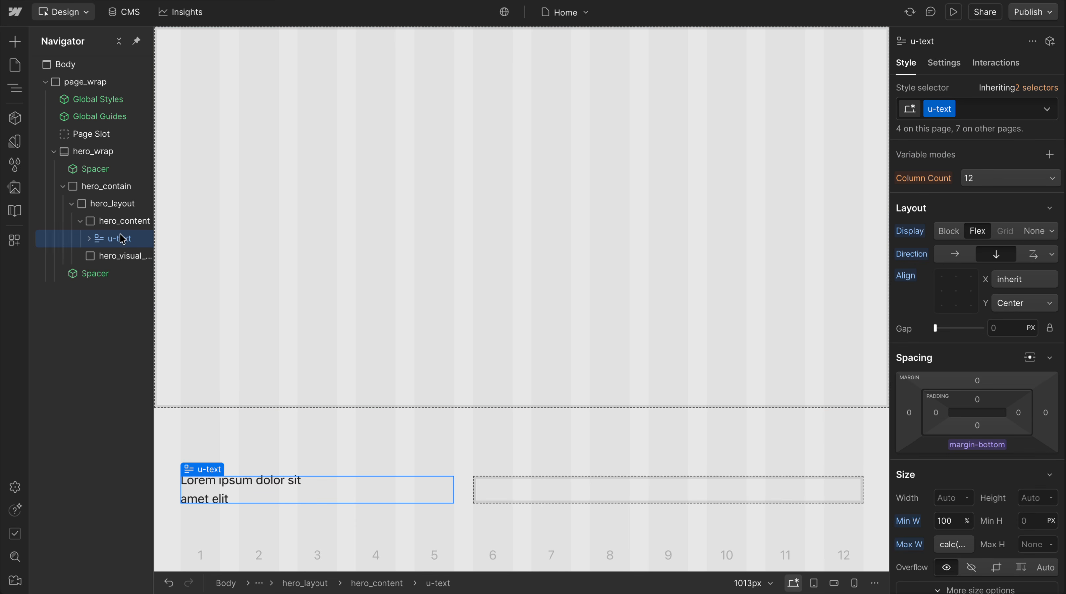
Replace the u-text class on the unlinked heading with a new class named hero_title
click(998, 109)
key(BackSpace)
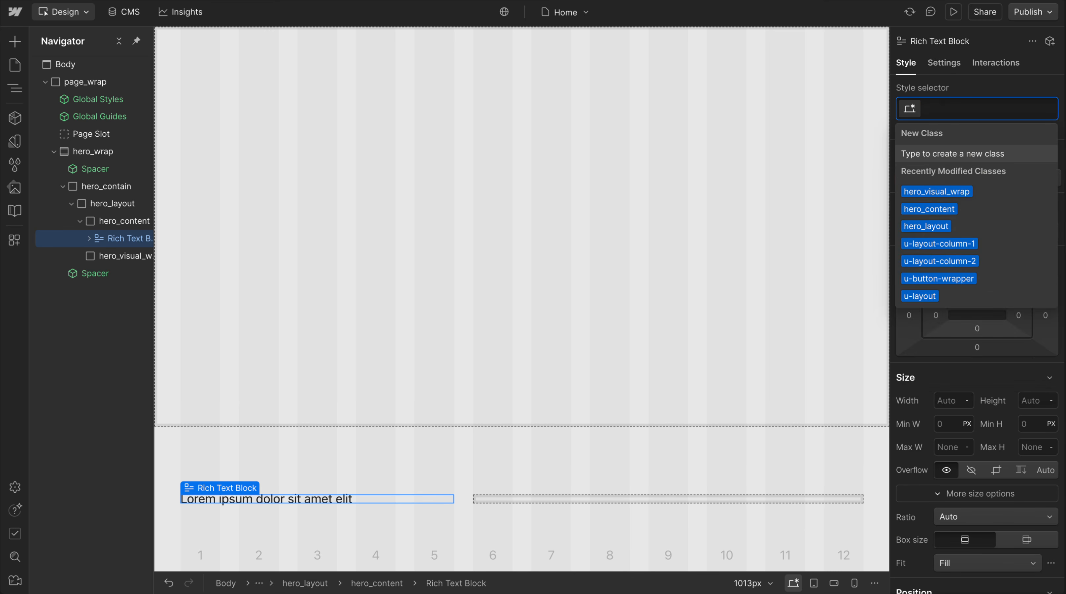
text(hero_title)
key(Return)
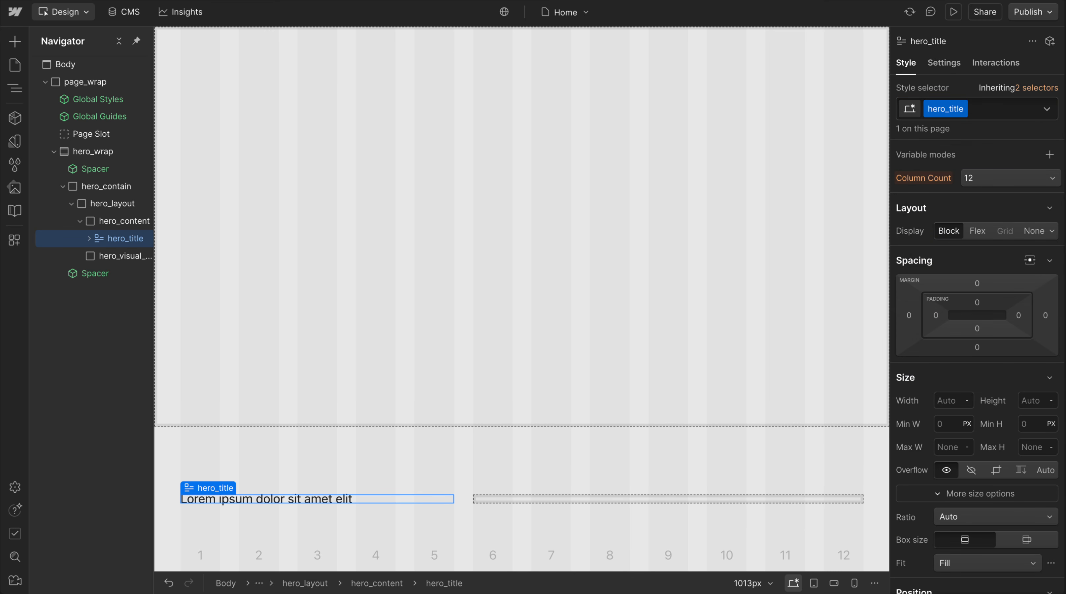
Add the existing global combo class u-text-style-h2 to hero_title
text(u-text)
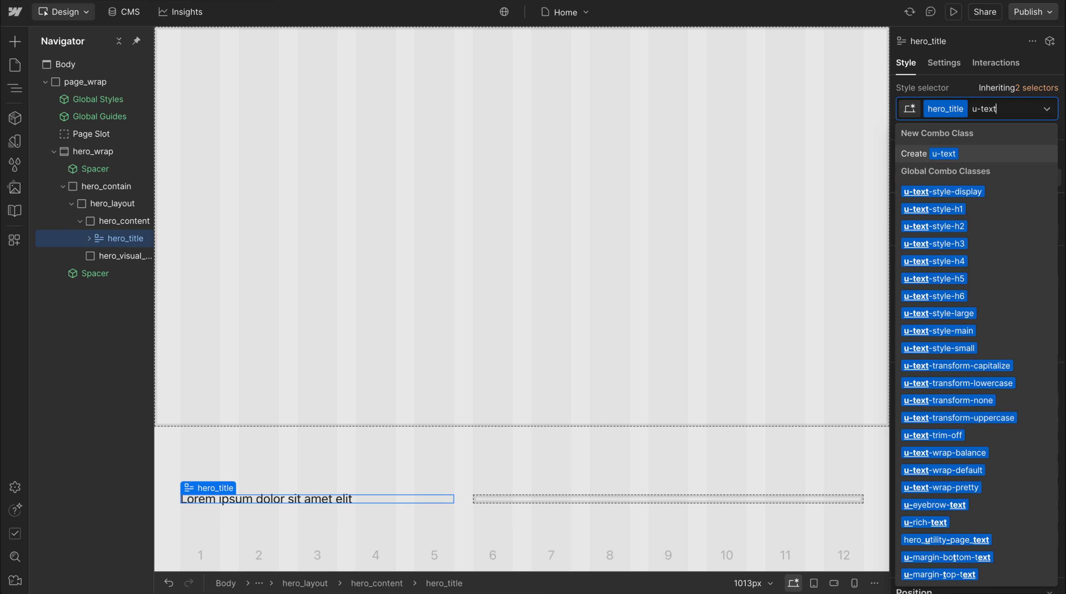
text(-style-h2)
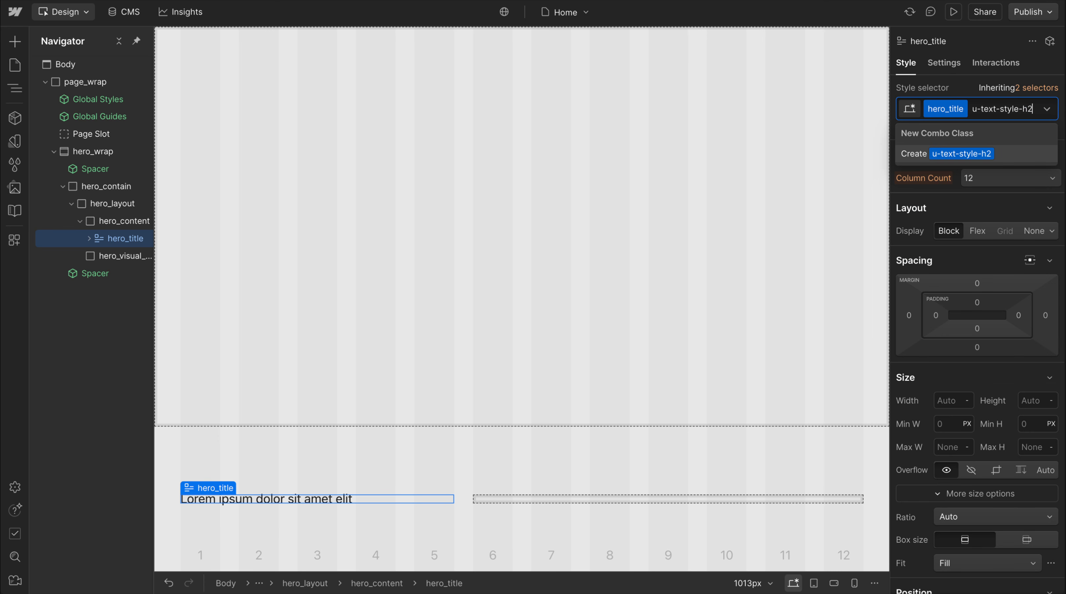
key(BackSpace)
key(Down)
key(Down)
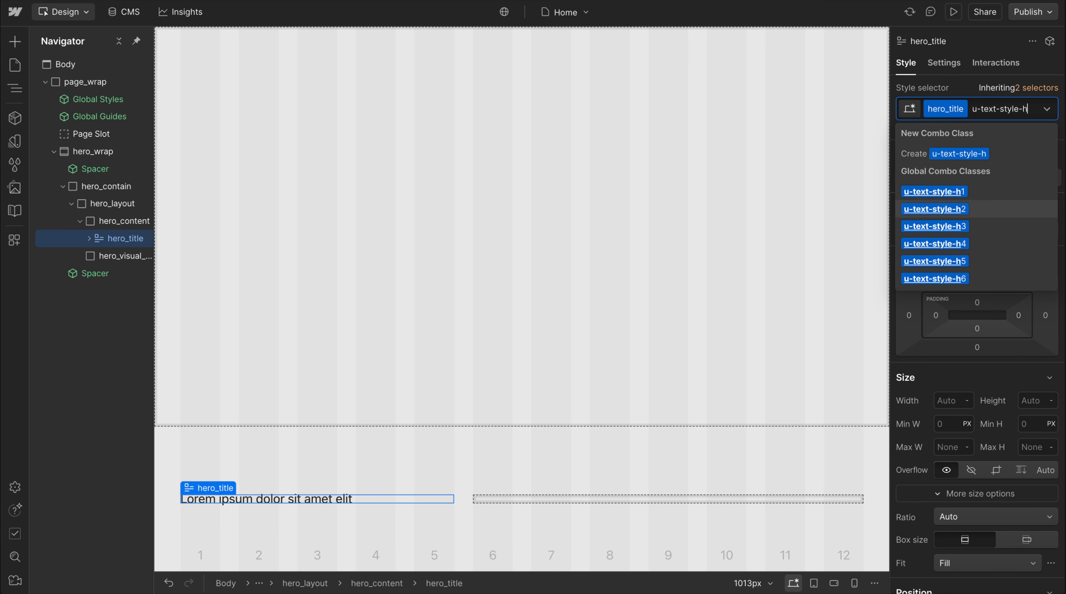
key(Return)
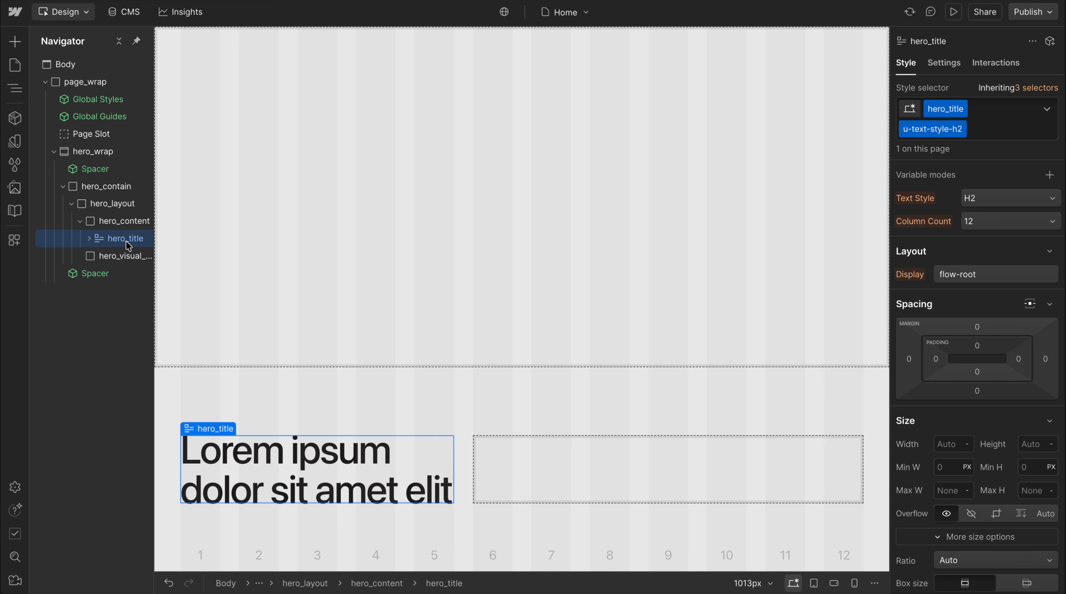
Insert a Typography Paragraph component after hero_title and unlink it from its component
key(ctrl+k)
text(para)
key(Return)
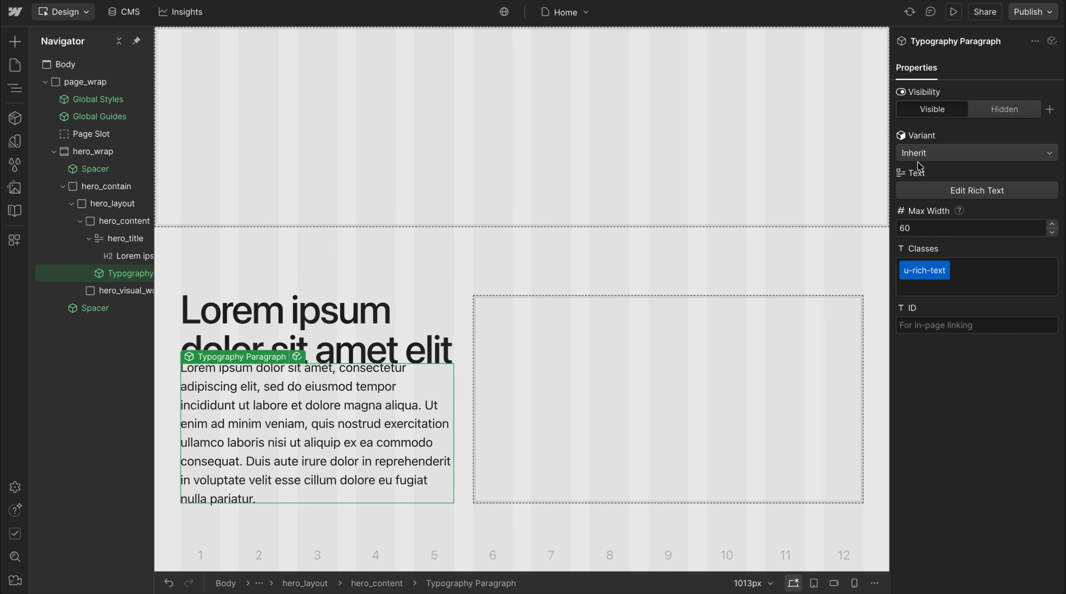
key(shift+super+a)
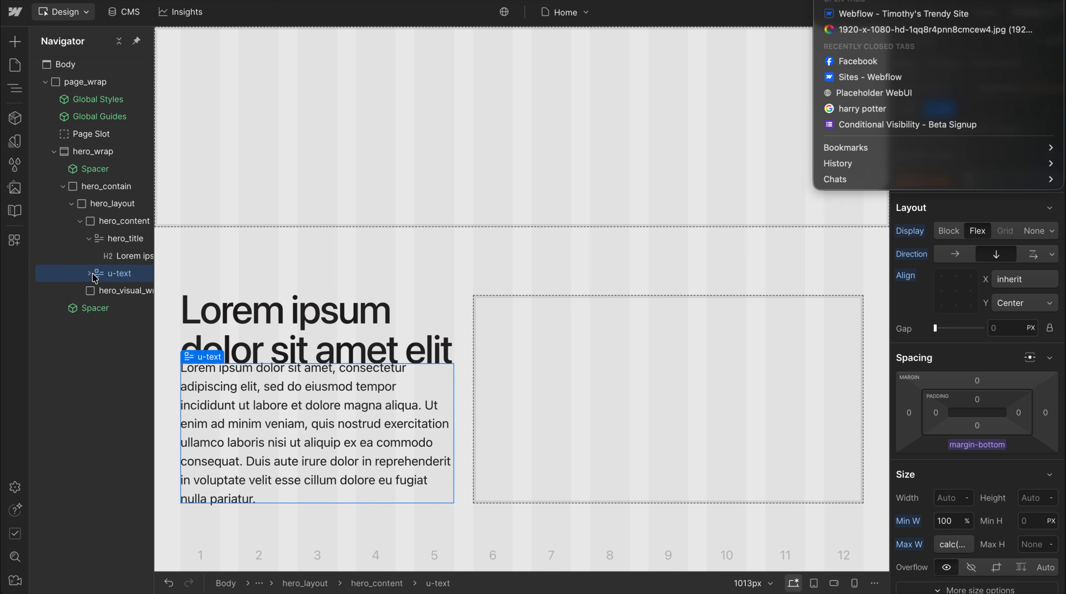
key(Escape)
Replace the u-text class on the unlinked paragraph with a new class named hero_text
click(998, 109)
key(BackSpace)
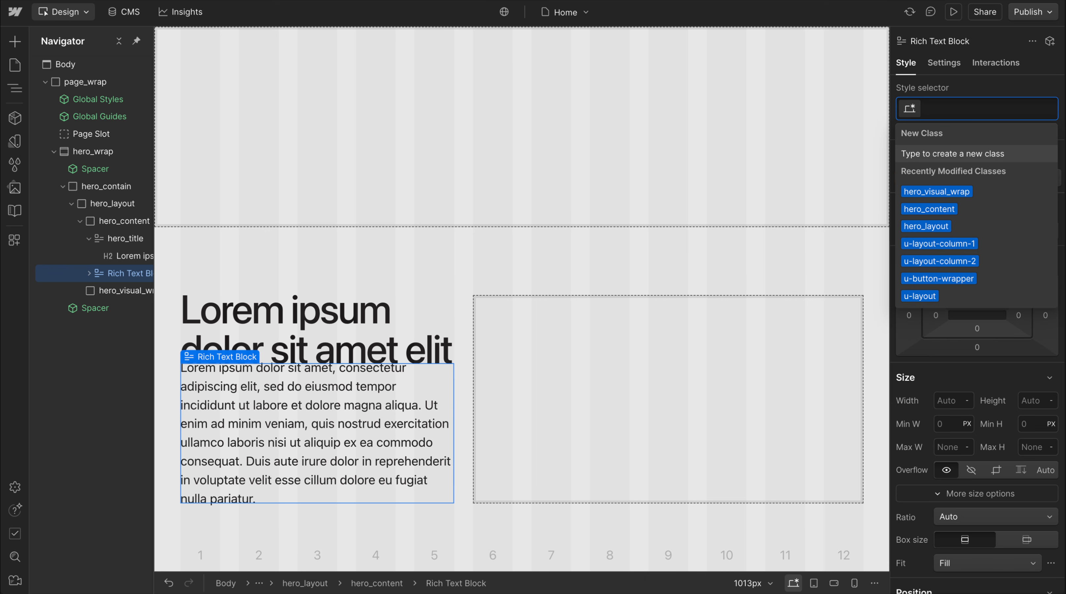
text(hero_text)
key(Return)
Add the existing global combo class u-text-style-small to hero_text
text(u-text-st)
text(y)
key(BackSpace)
text(-style-sm)
key(Down)
key(Return)
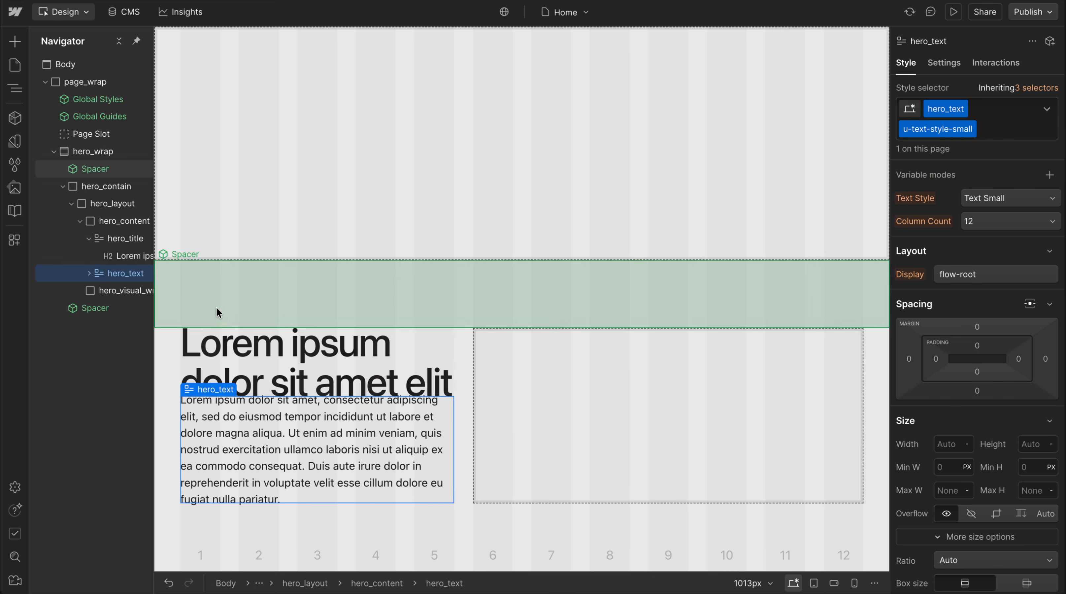
Connect the bottom margin of the base hero_title class to the Text Style margin-bottom variable
click(88, 240)
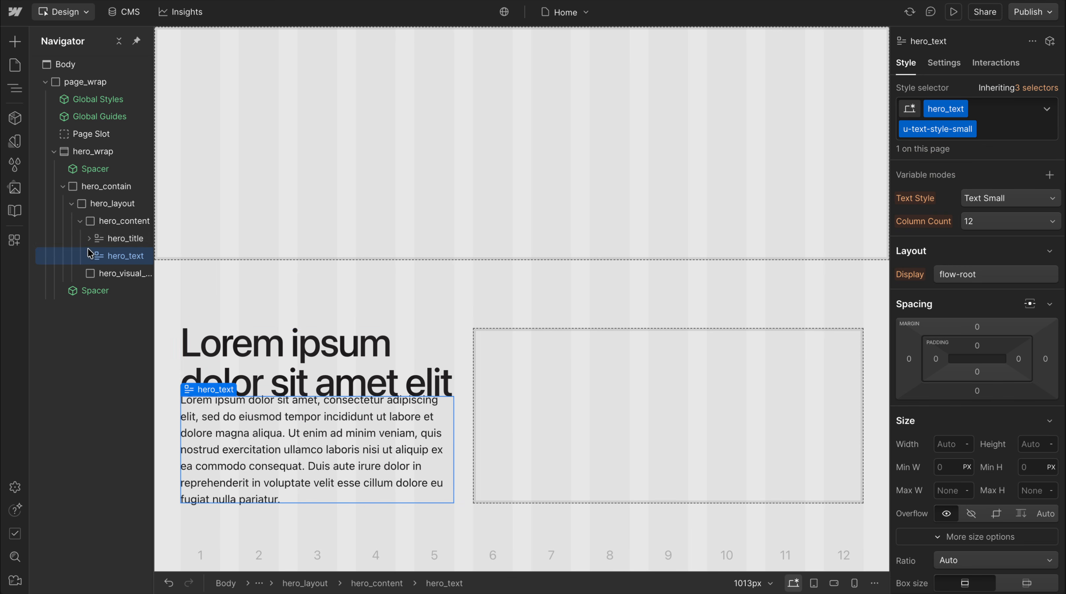
click(117, 239)
click(977, 371)
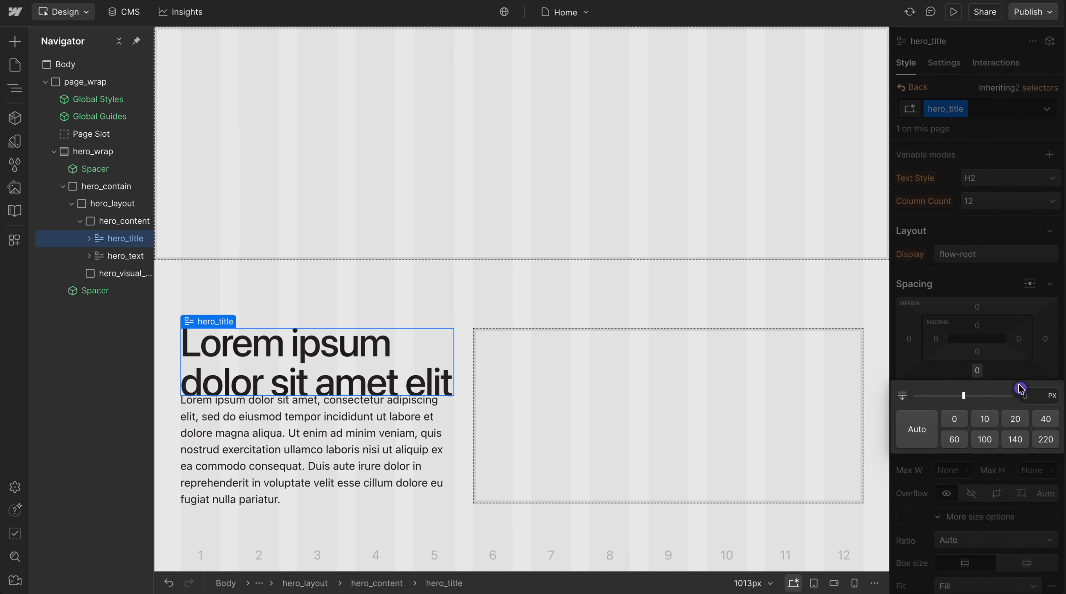
click(1021, 388)
scroll(976, 327, down, 10)
scroll(977, 276, down, 6)
scroll(976, 274, down, 5)
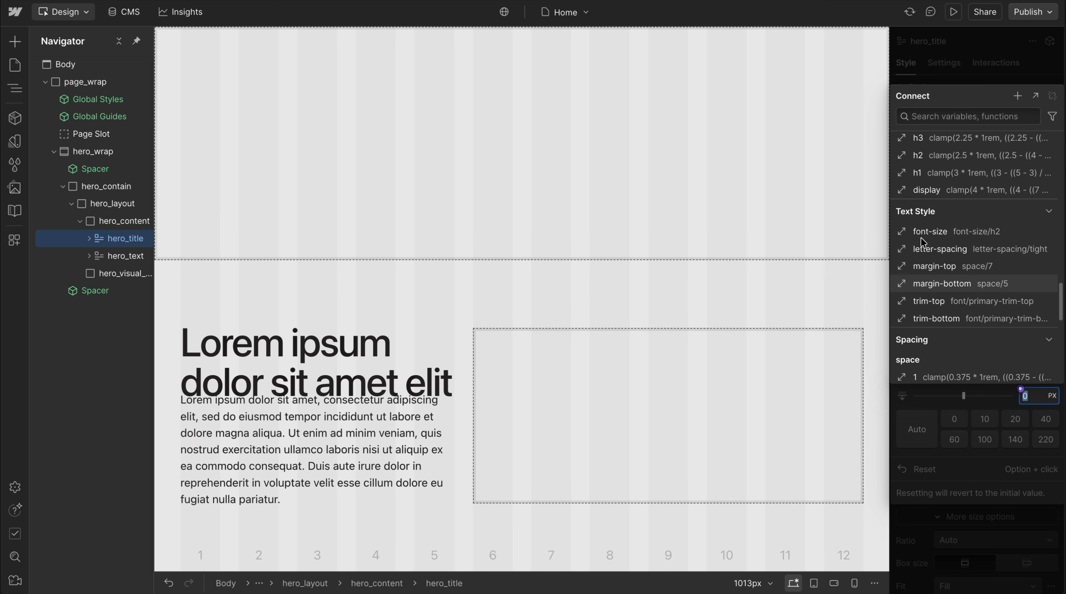
click(945, 286)
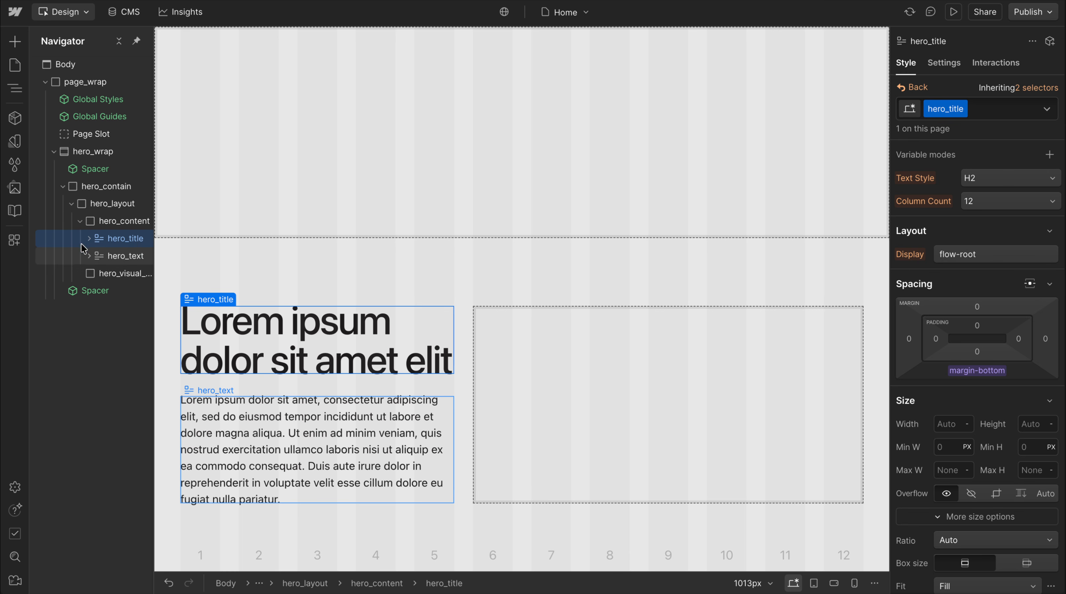
Turn hero_wrap into a component named Section Hero in the Section group
click(80, 221)
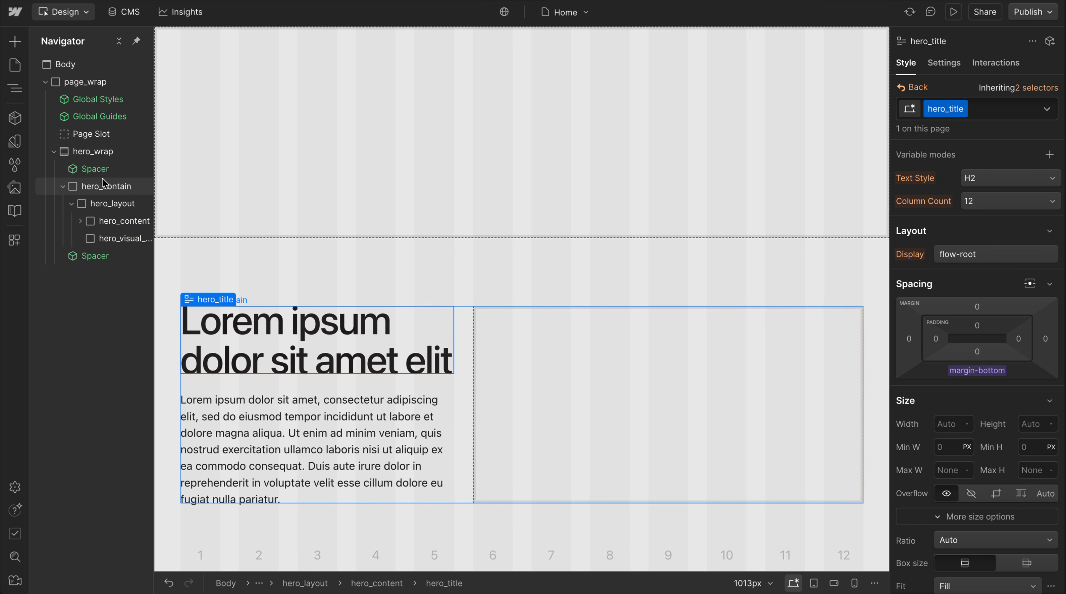
click(91, 151)
click(15, 118)
click(192, 41)
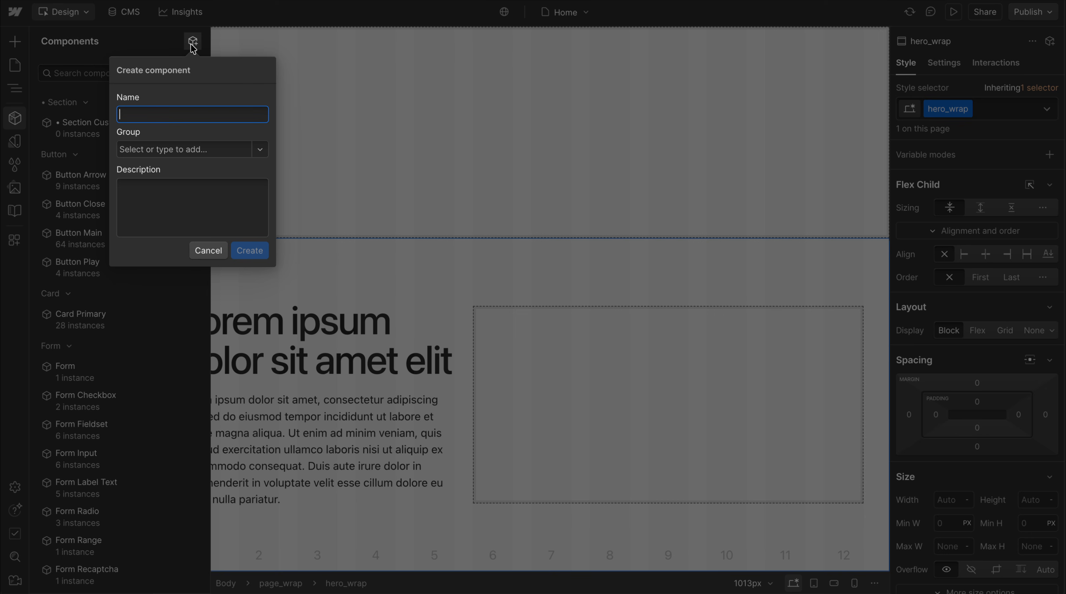
text(Section Hero)
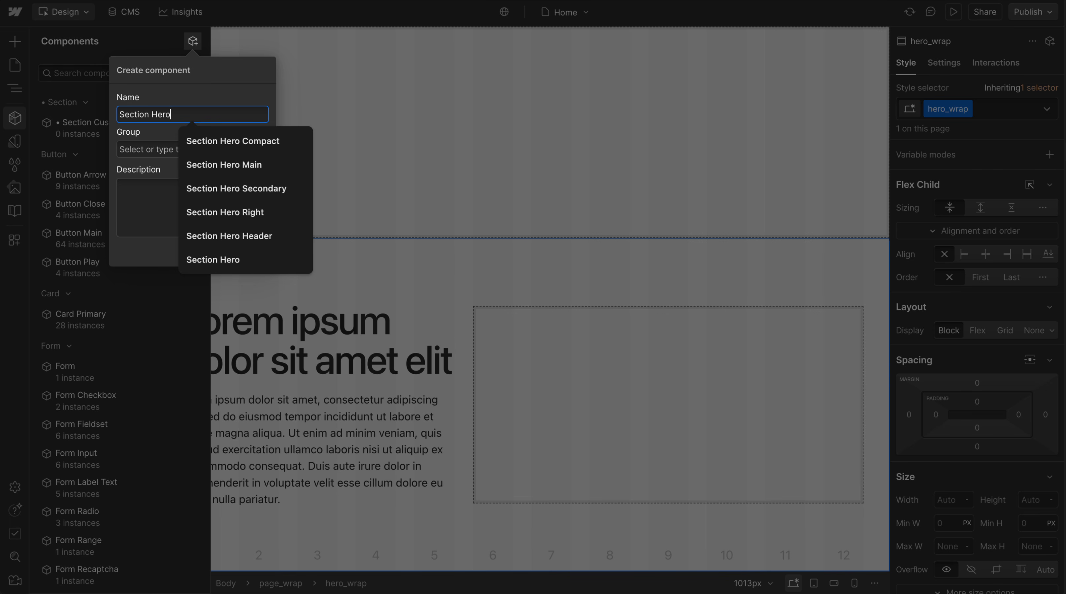
click(165, 151)
text(Sec)
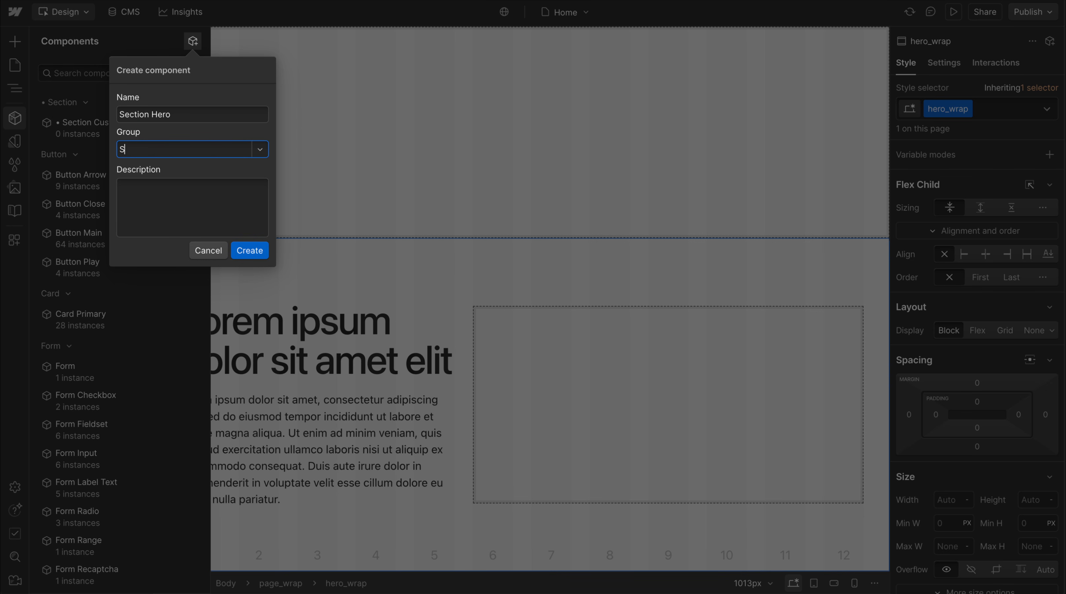
click(164, 174)
click(250, 250)
Try a Visual Image component inside hero_visual_wrap and delete it again
click(542, 350)
key(super+e)
text(image)
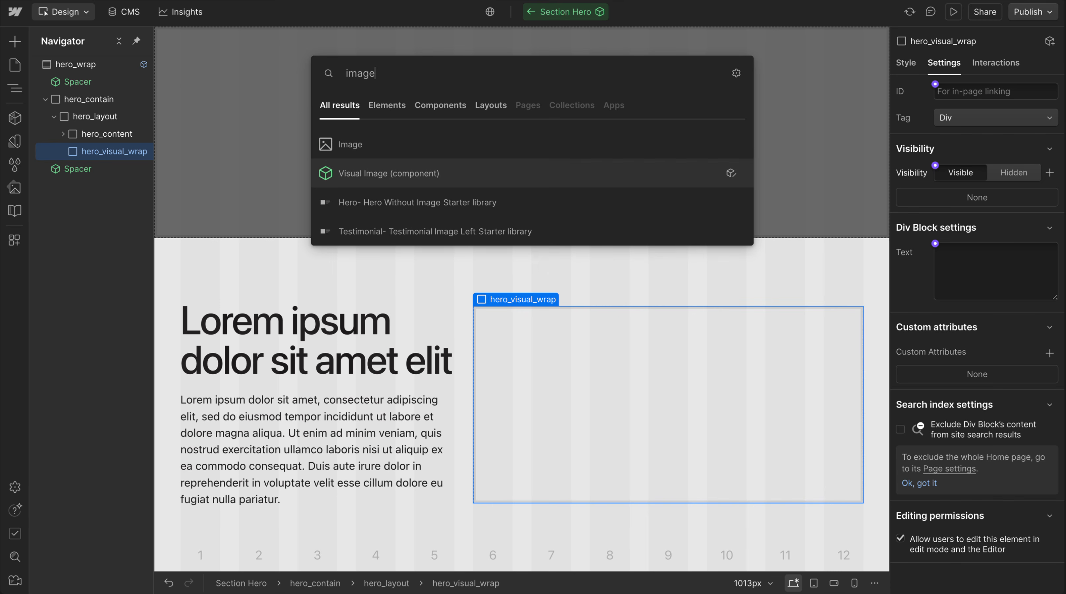
key(Down)
key(Return)
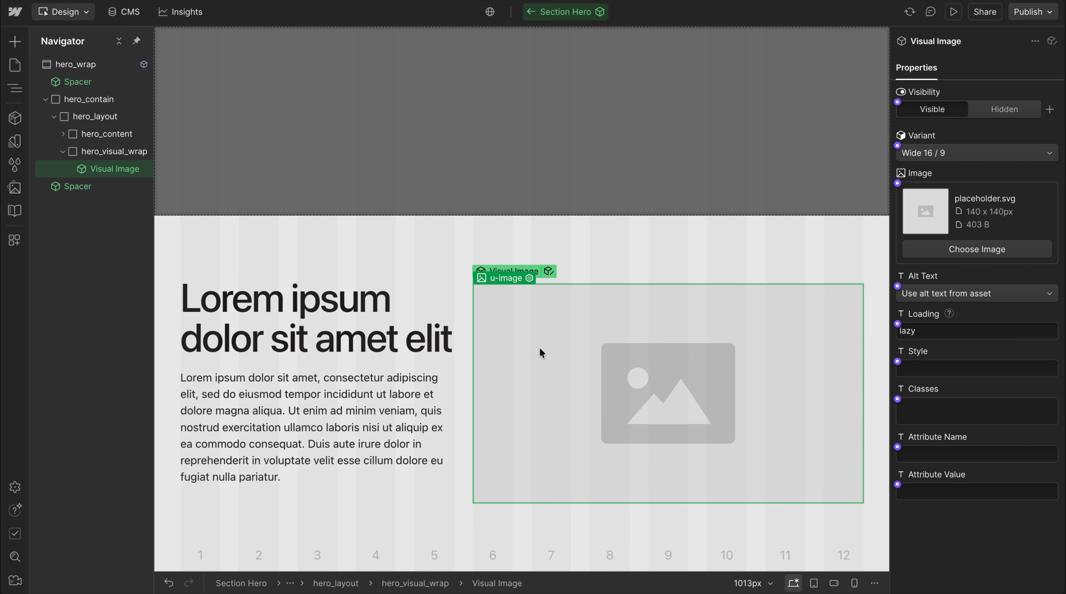
key(BackSpace)
Insert a plain Image element inside hero_visual_wrap
click(542, 337)
key(super+e)
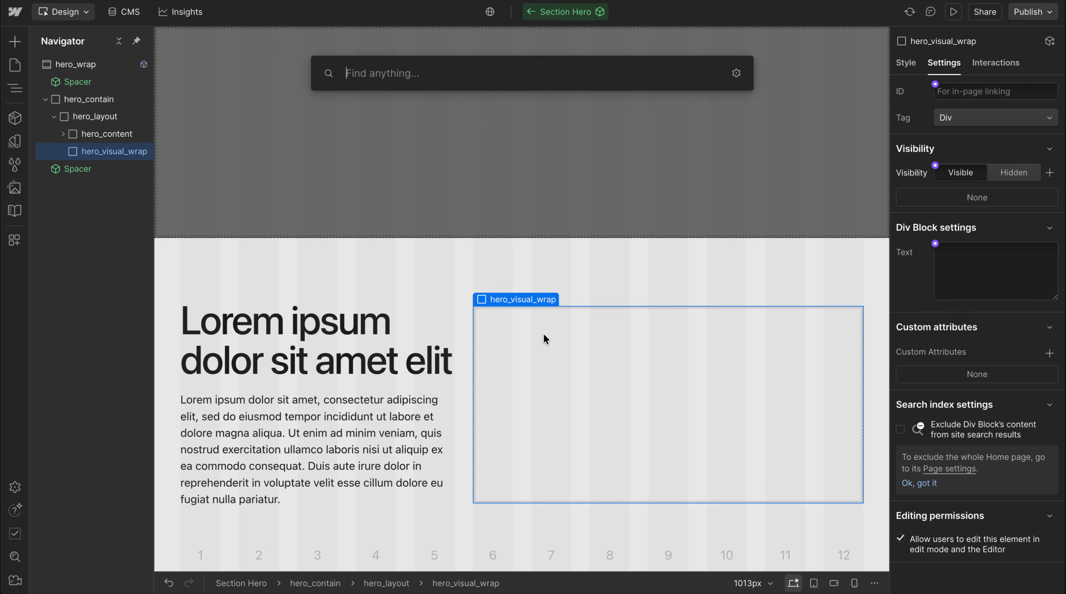
text(image)
click(378, 141)
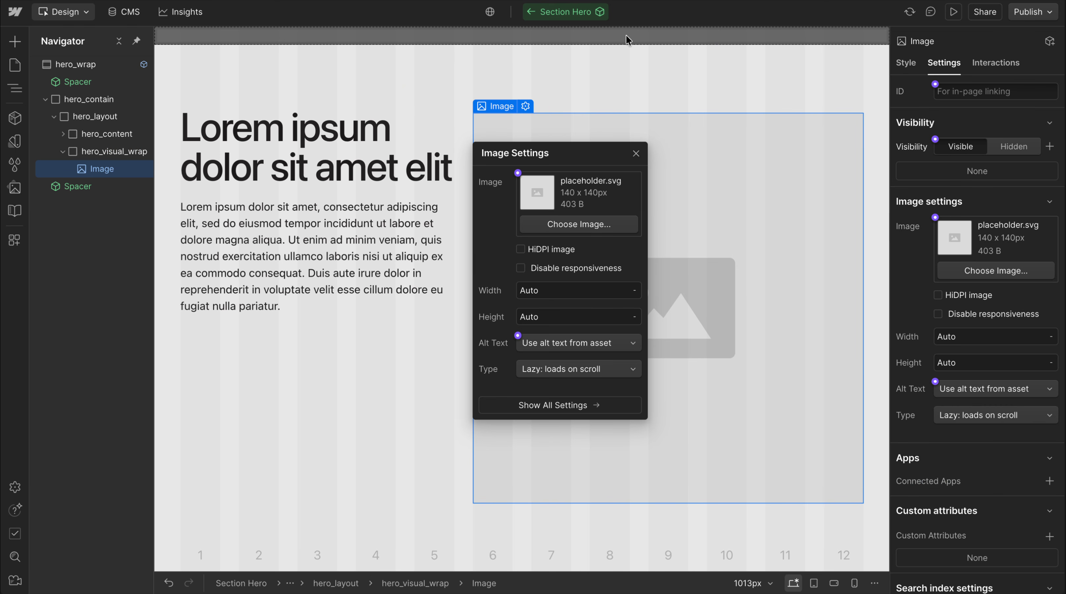
click(544, 45)
click(516, 33)
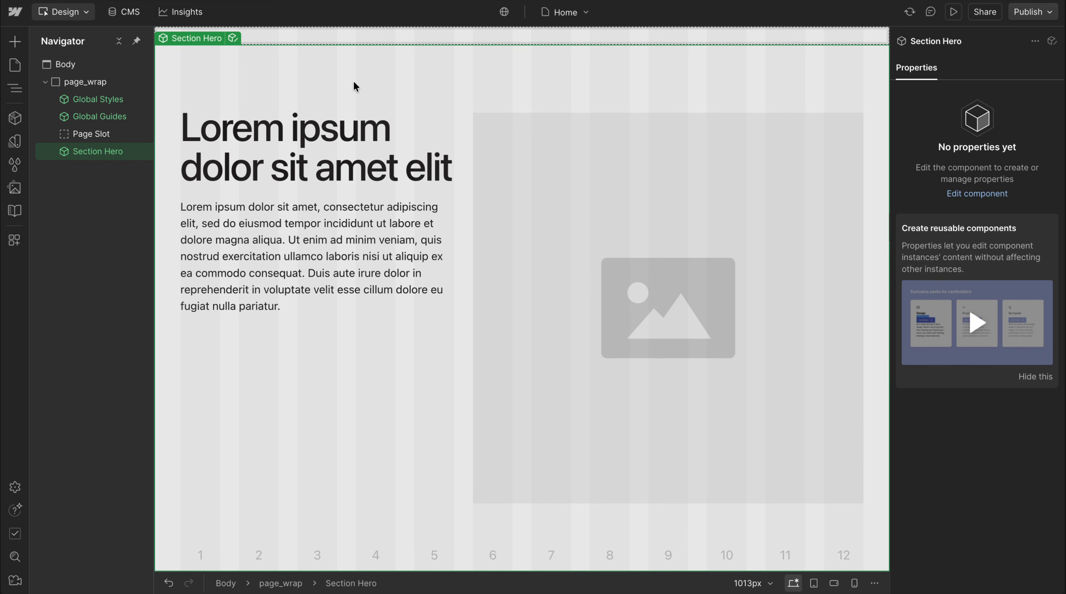
double_click(599, 248)
Inside the Section Hero component, give the image the class hero_visual_image plus the combo class u-cover-absolute
click(564, 200)
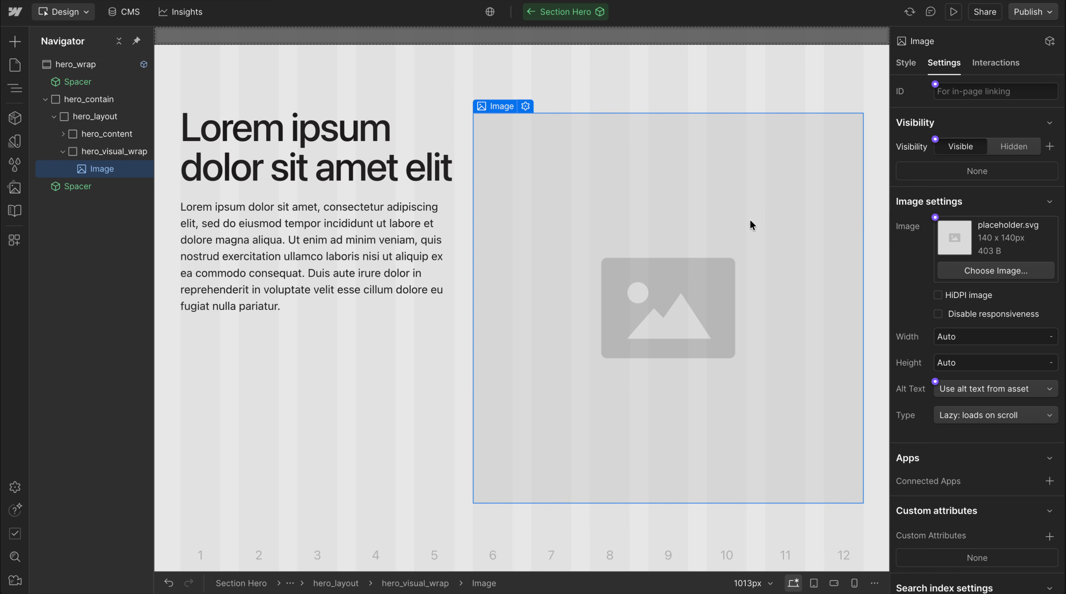
click(906, 62)
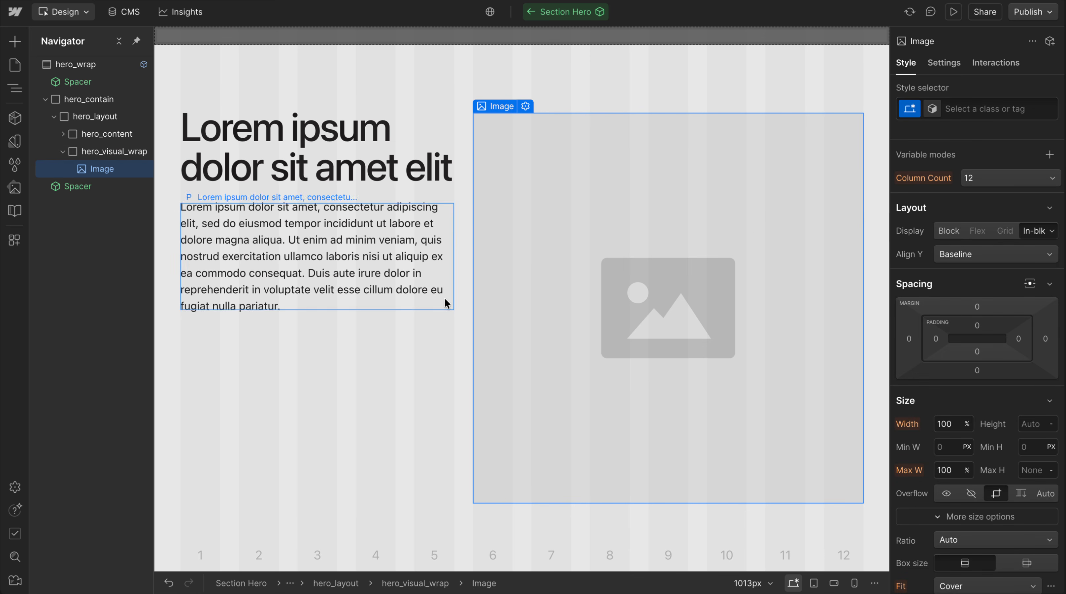
click(971, 111)
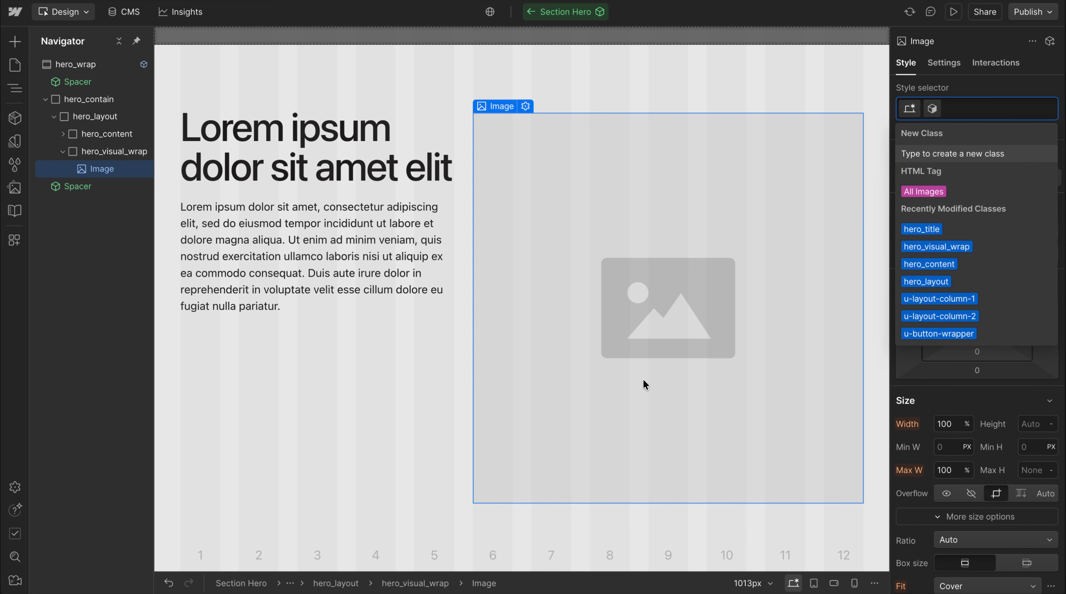
text(hero_visual_)
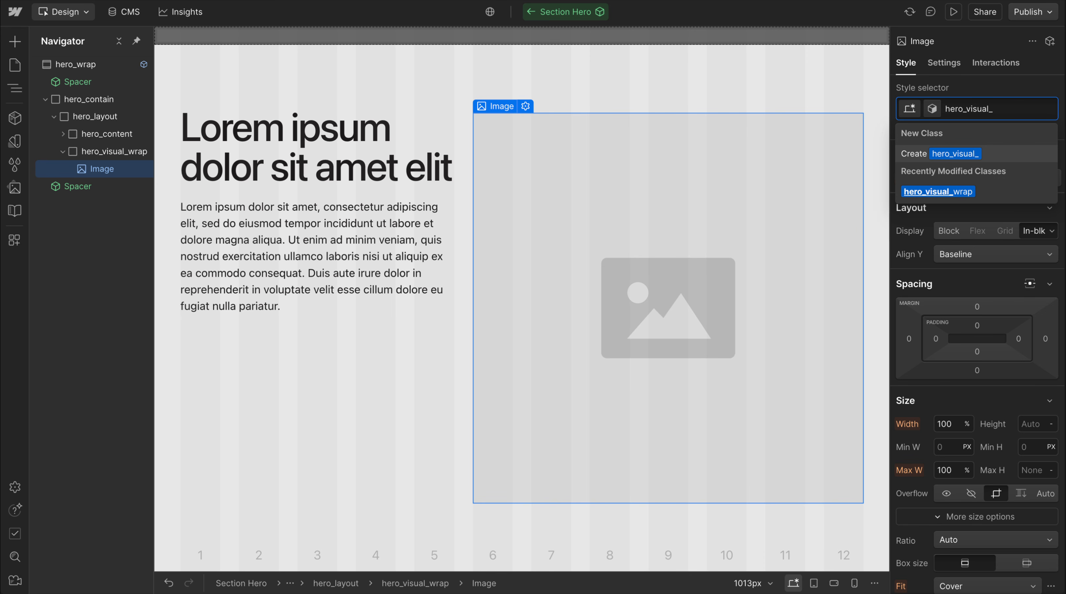
text(image)
key(Return)
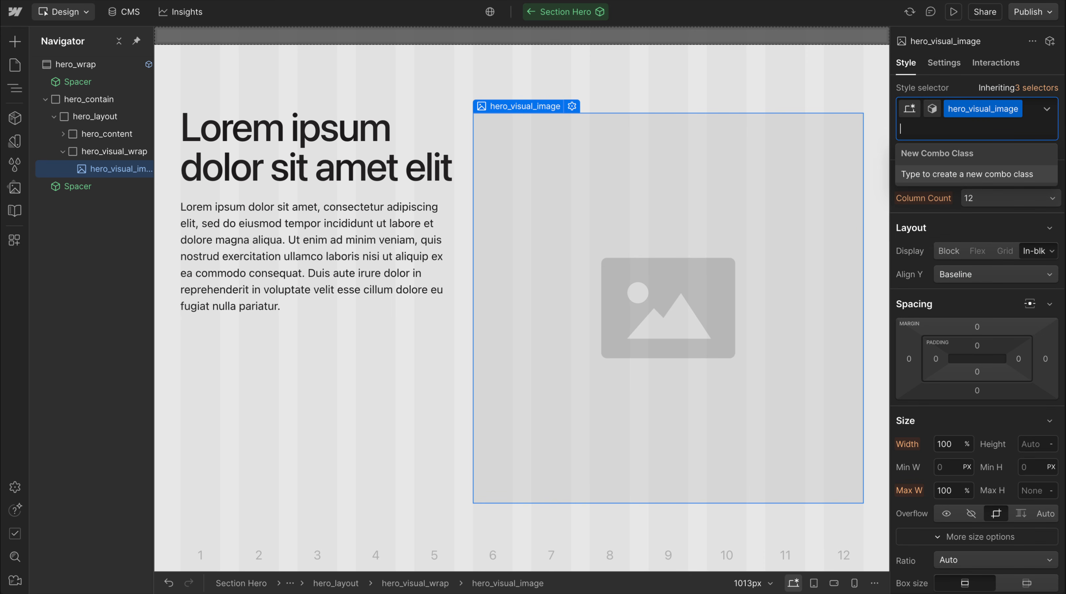
text(cover-)
key(Down)
key(Return)
Set the position of hero_visual_wrap to Relative
click(120, 151)
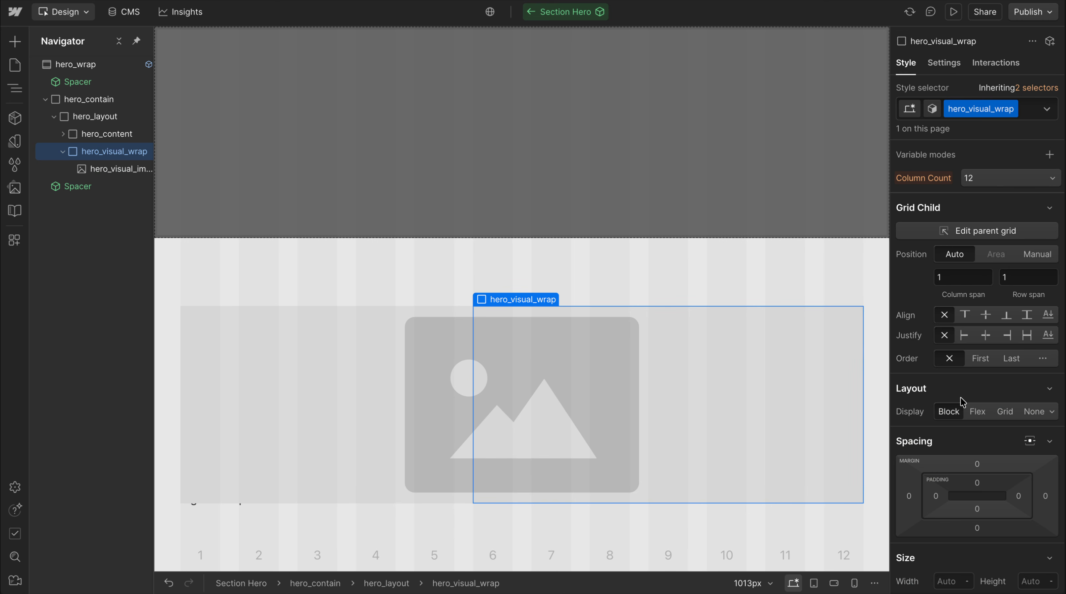
scroll(969, 422, down, 5)
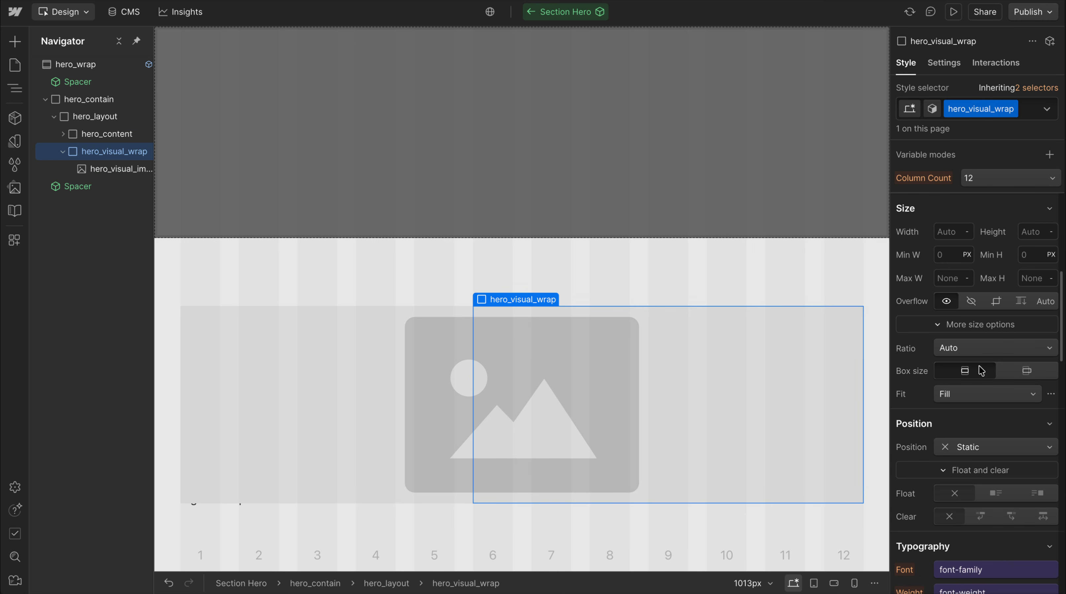
click(968, 447)
click(973, 463)
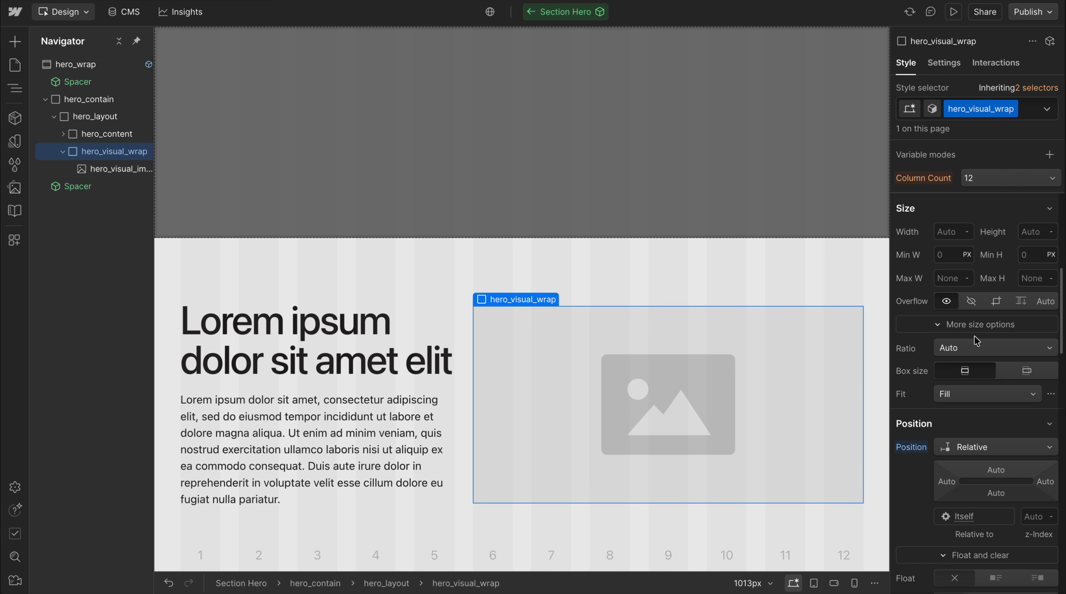
Give hero_visual_wrap a Widescreen (16:9) aspect ratio with 100% width and 100% height
click(960, 348)
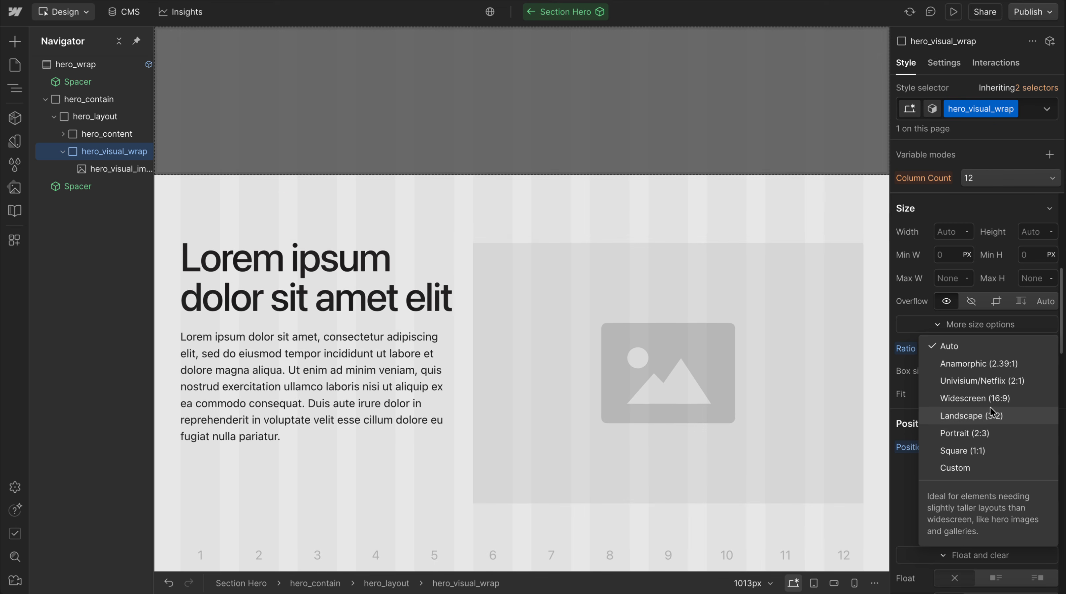
click(992, 401)
text(100%)
click(946, 232)
text(100)
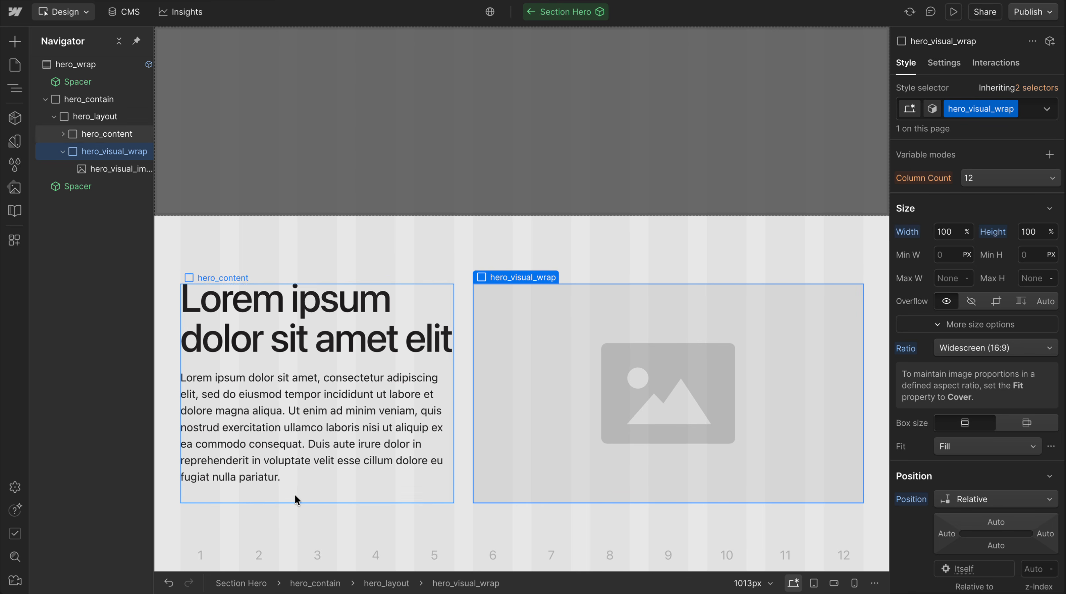
Test the image column's stretching by duplicating hero_text twice, and undo the duplicates
click(294, 495)
click(345, 419)
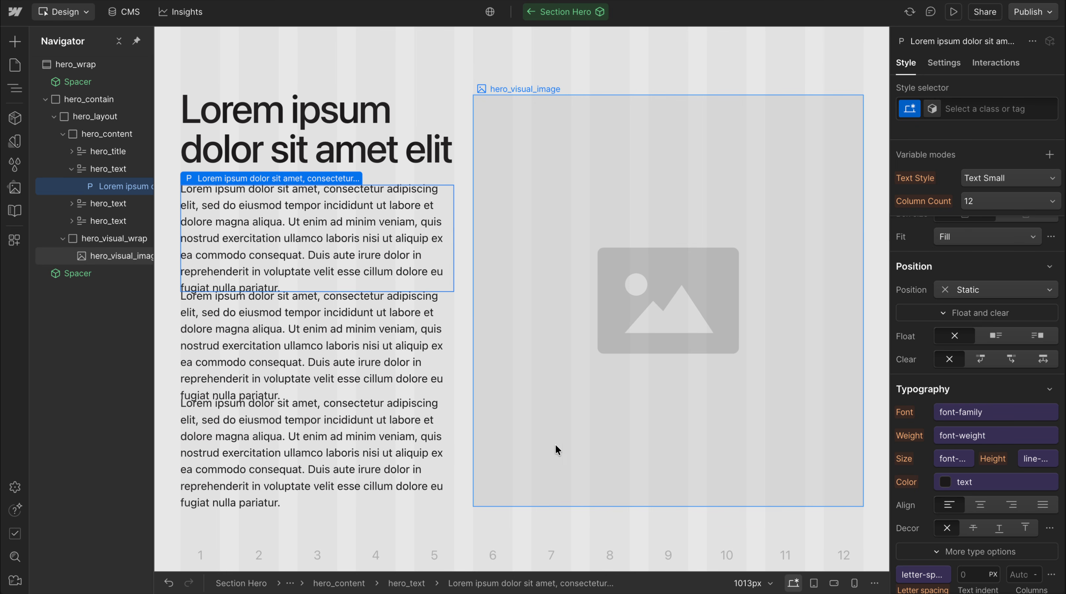
key(ctrl+z)
key(ctrl+z)
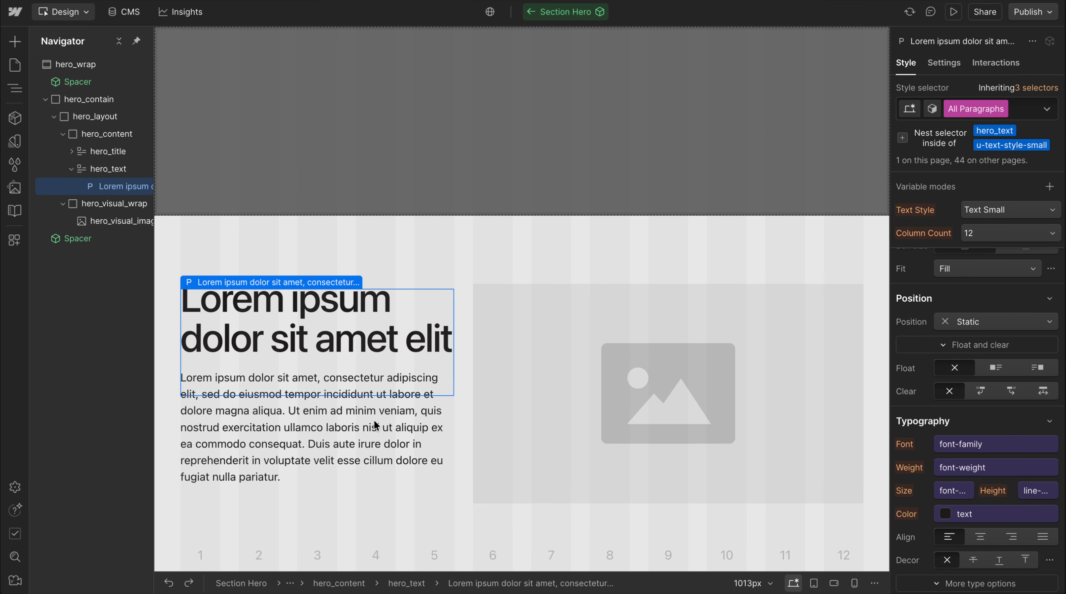
click(544, 439)
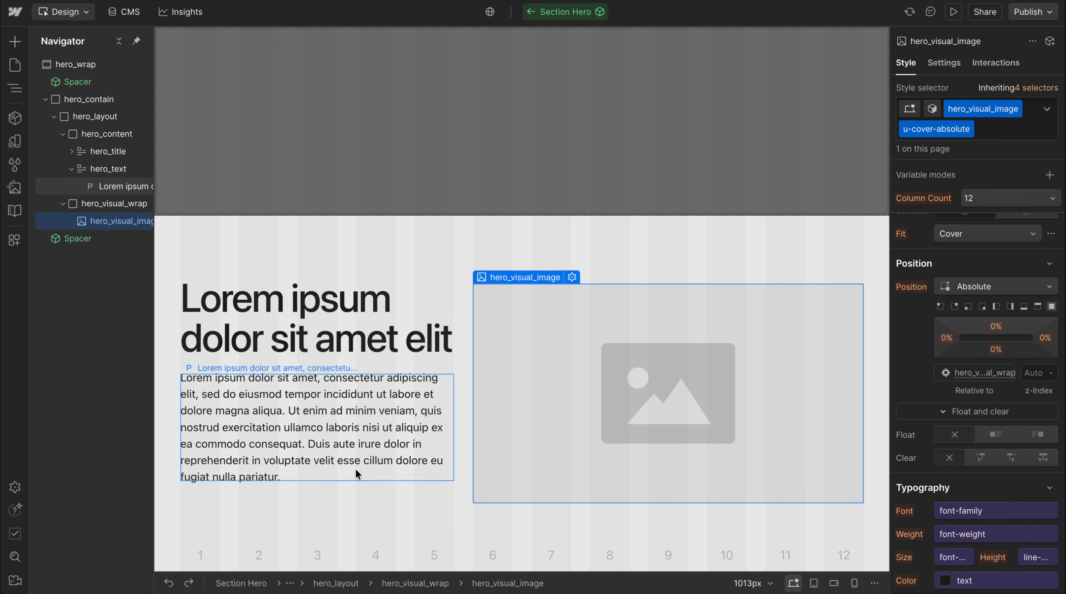
Add the custom property align-self with the value center to hero_content
click(364, 359)
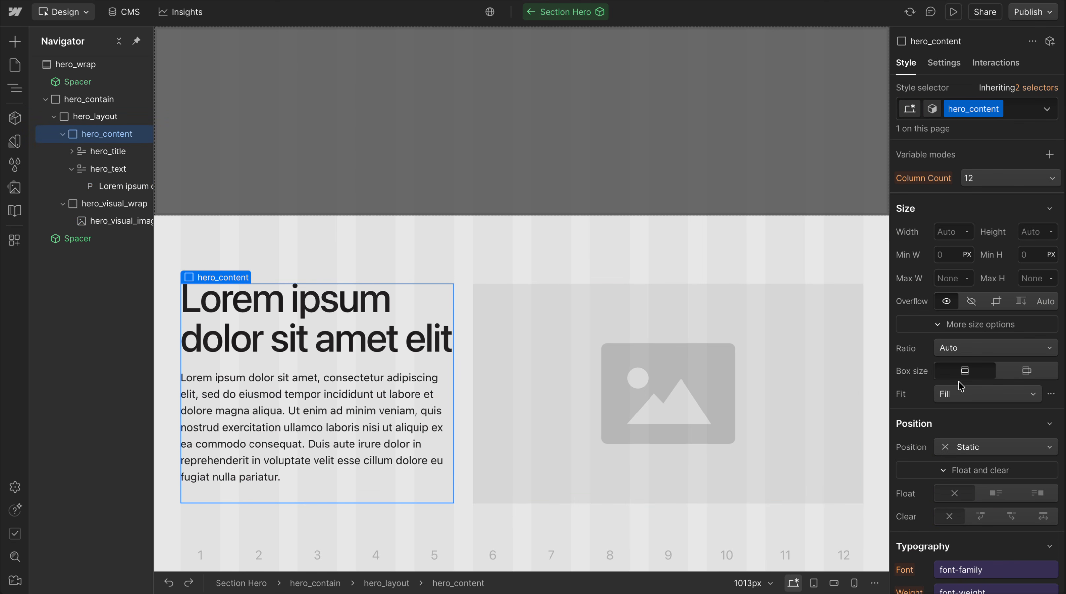
scroll(975, 429, down, 20)
click(924, 503)
text(align-sel)
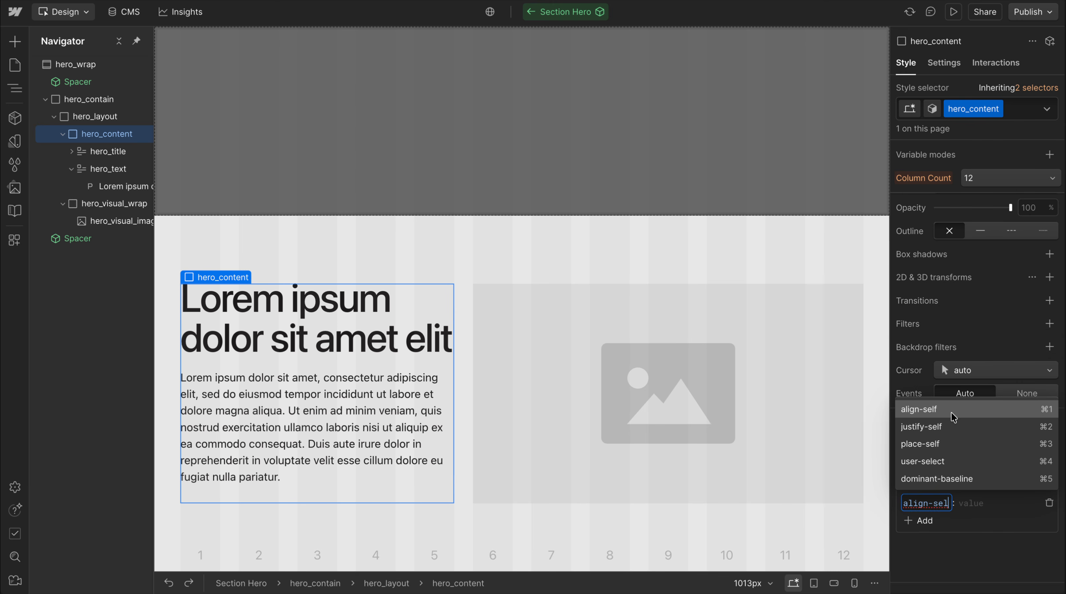
click(953, 412)
text(center)
key(Return)
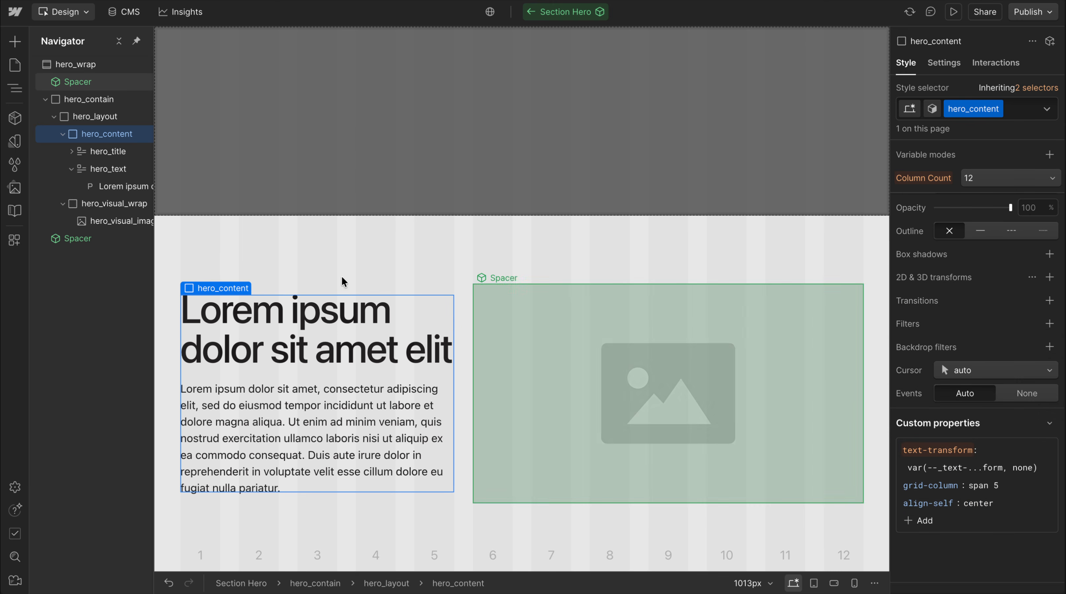
Try the value end for the align-self property of hero_content
click(975, 498)
key(ctrl+a)
text(end)
key(Return)
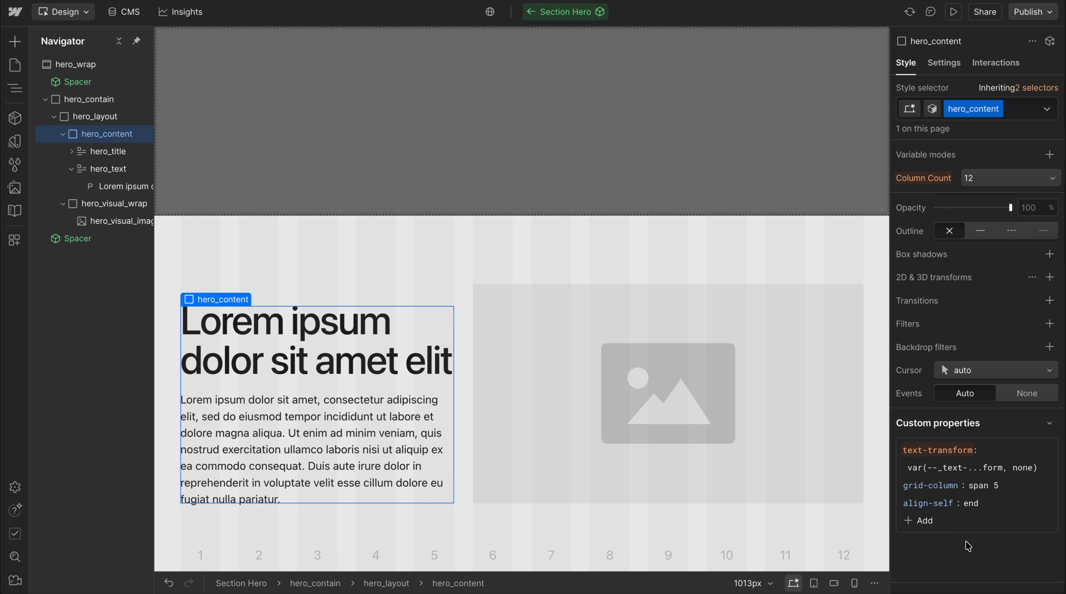
Check the hero columns at the tablet breakpoint and return to the base desktop breakpoint
click(813, 583)
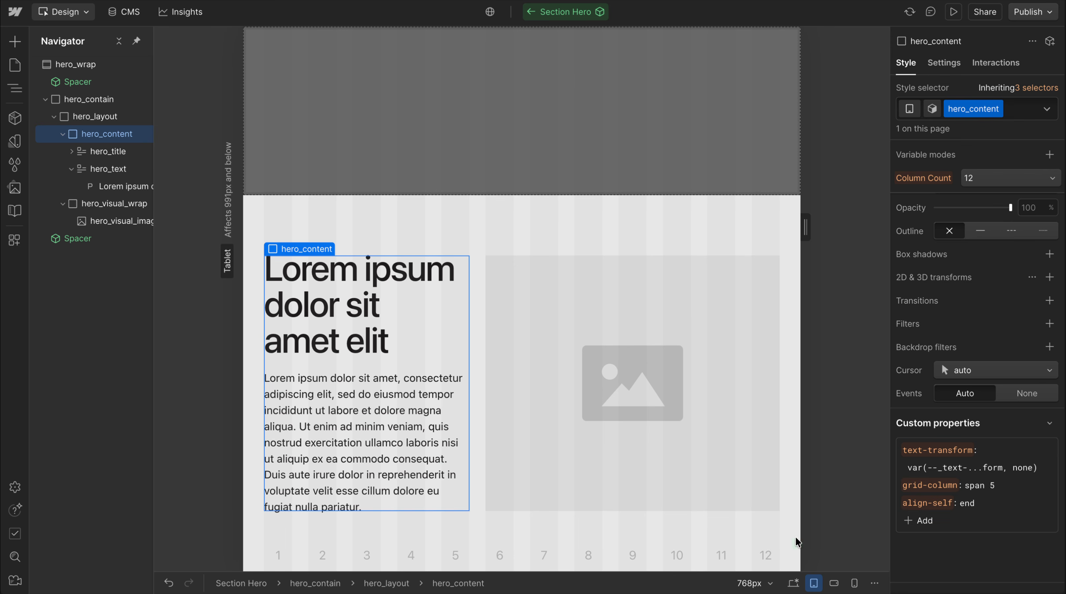
drag(805, 228, 762, 230)
scroll(979, 309, up, 10)
scroll(965, 366, down, 6)
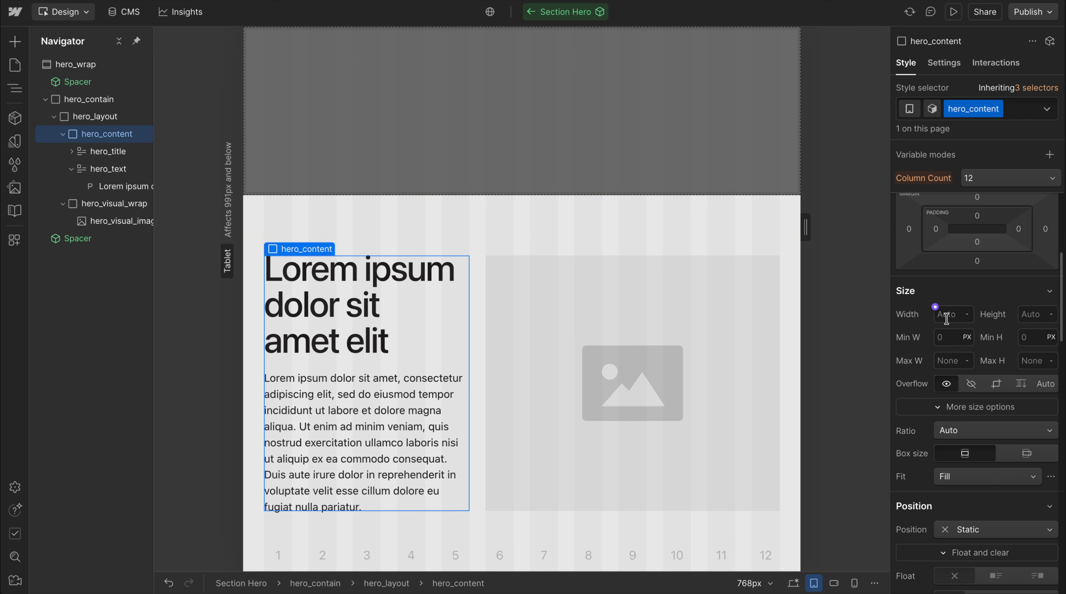
click(793, 583)
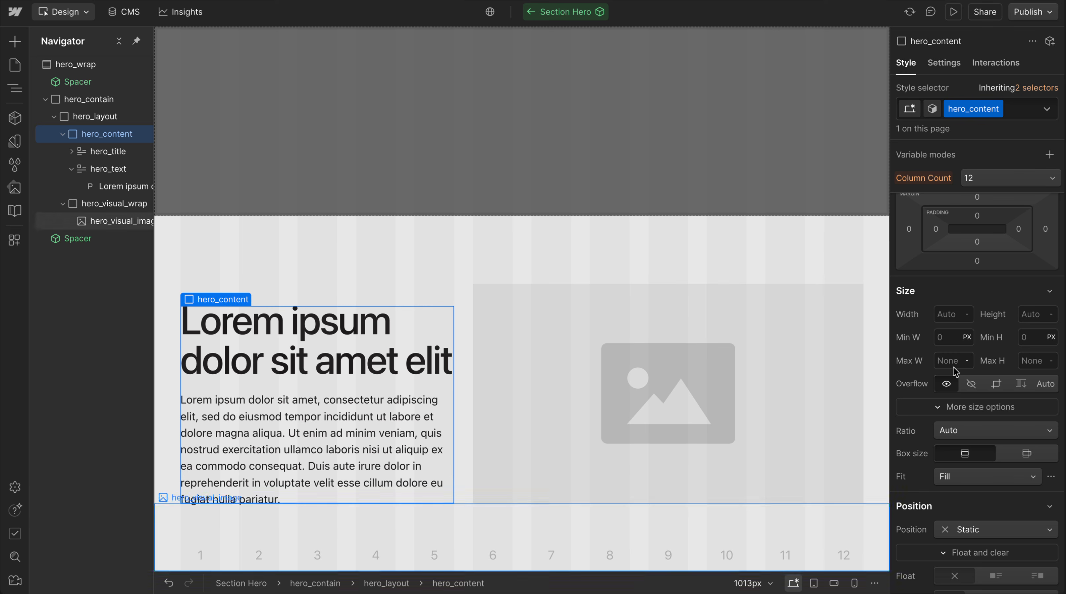
Set the width of hero_content to 100%
click(954, 314)
text(100)
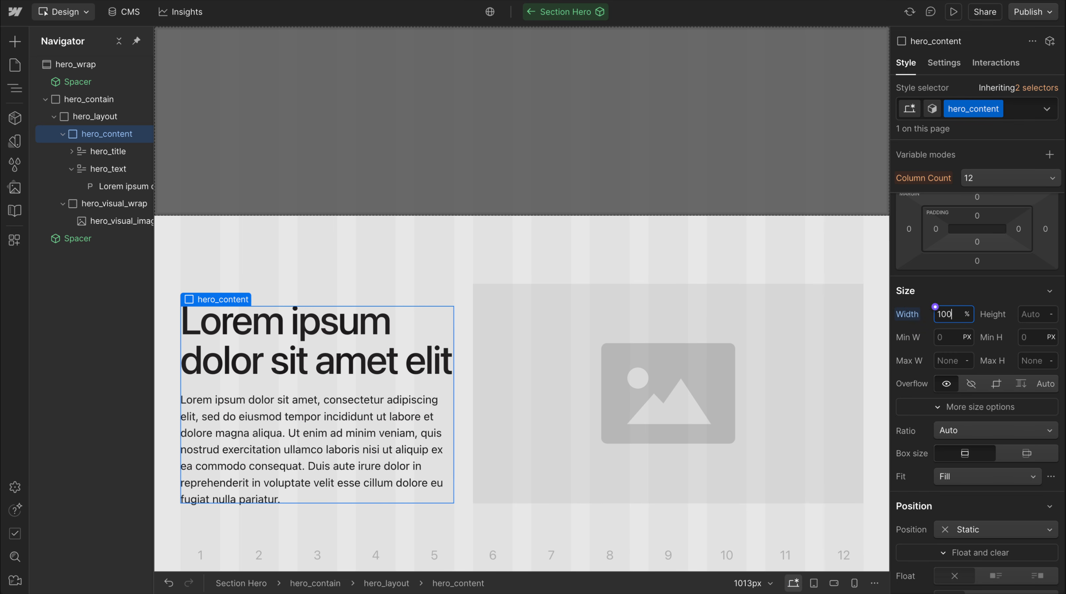
key(Return)
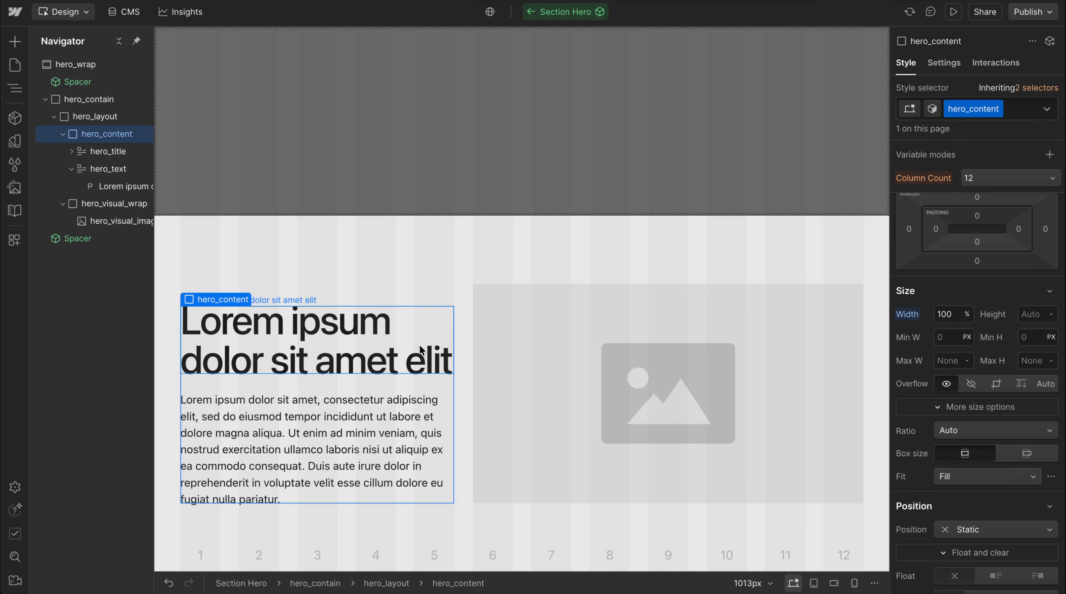
Set the align-self custom property of hero_content back to center
scroll(957, 354, down, 10)
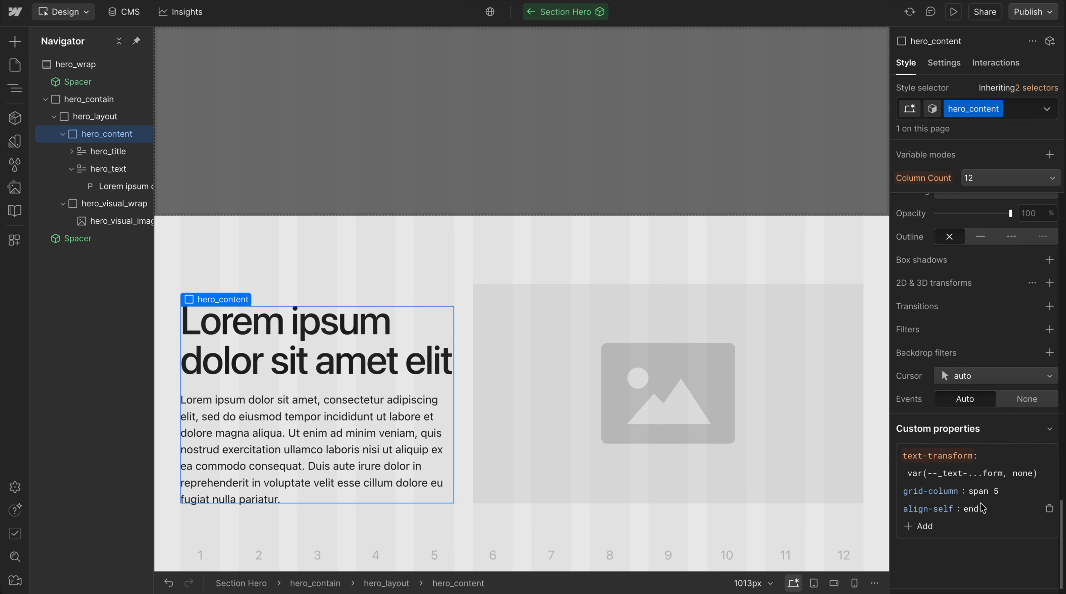
scroll(942, 369, up, 5)
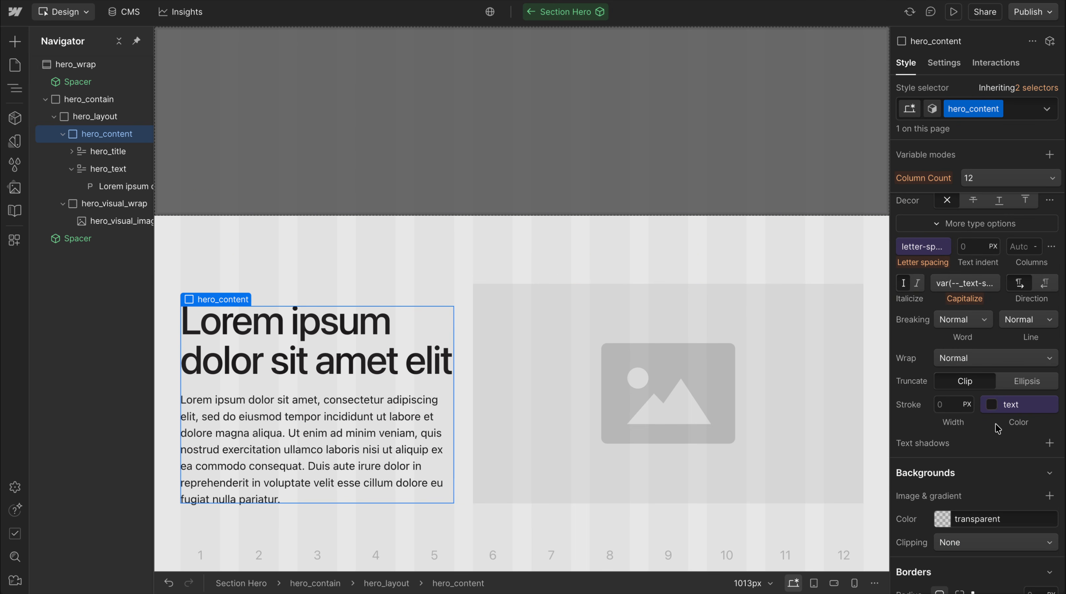
scroll(990, 437, down, 5)
click(975, 485)
text(center)
key(Return)
scroll(965, 321, up, 8)
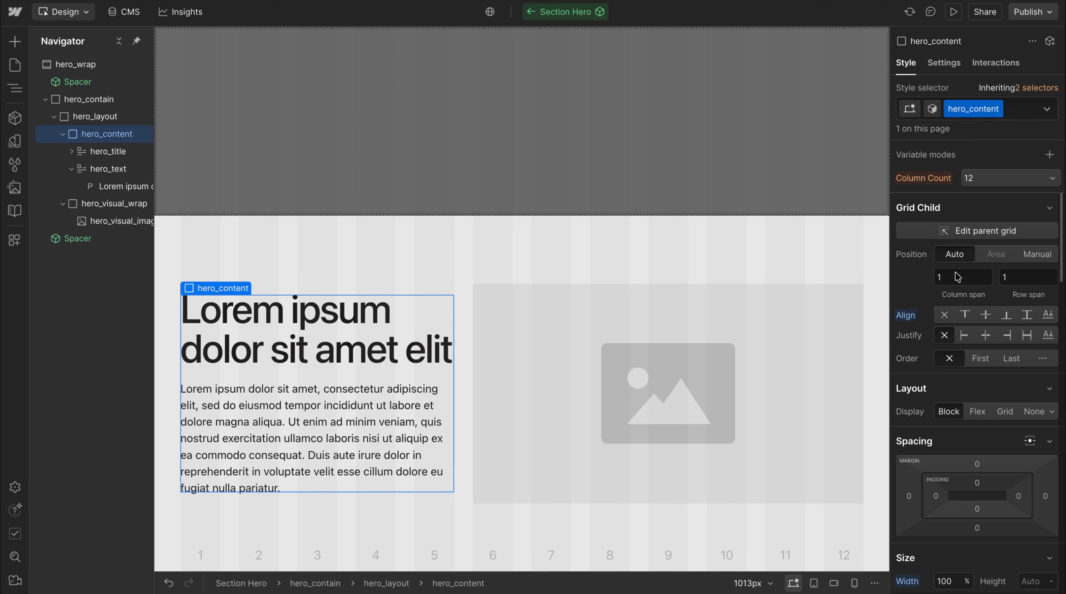
Set the overflow of hero_visual_wrap to clip
click(541, 321)
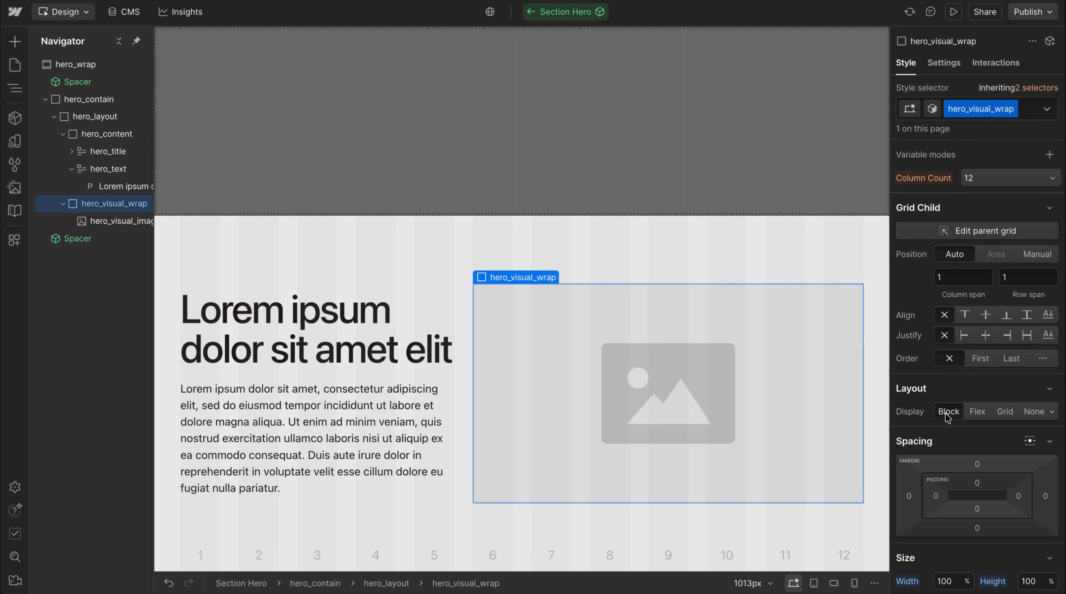
scroll(1007, 412, down, 6)
scroll(1001, 224, up, 2)
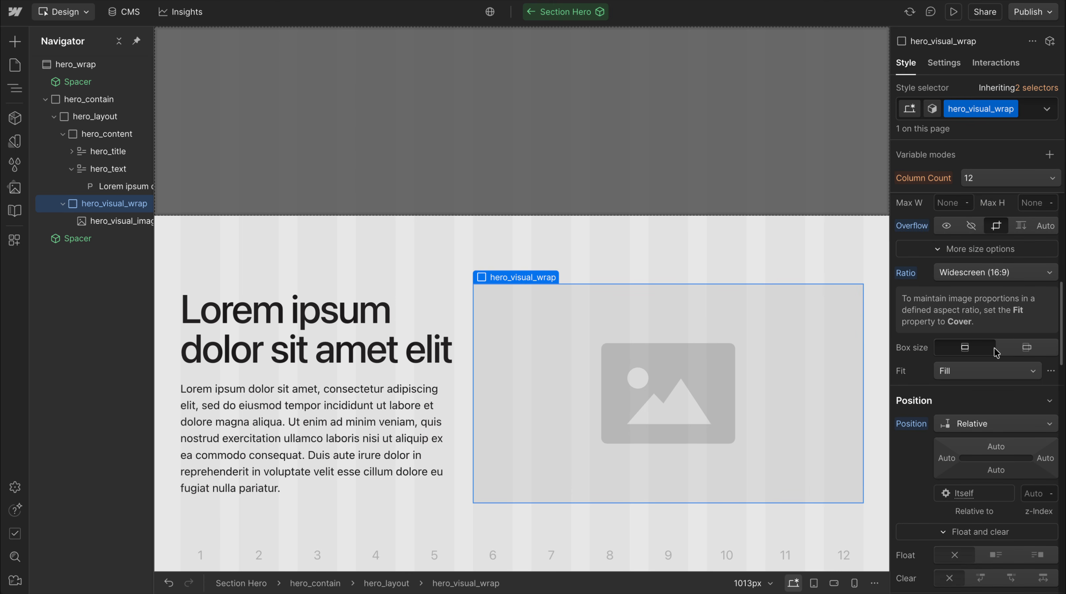
Connect the border radius of hero_visual_wrap to the main radius variable
scroll(998, 416, down, 10)
scroll(997, 437, down, 2)
scroll(1025, 227, up, 2)
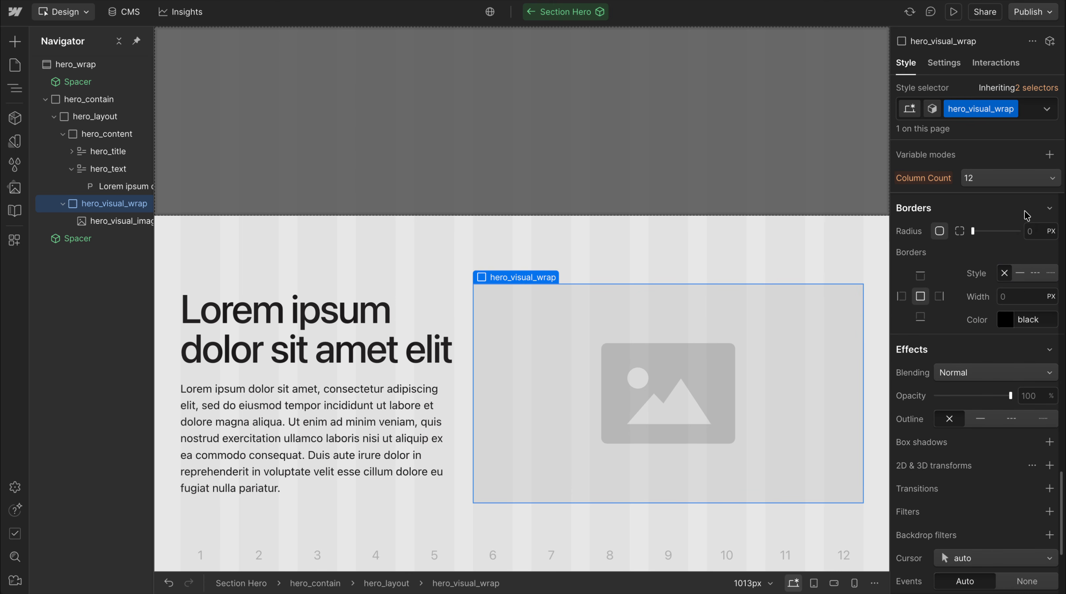
click(1027, 227)
text(rad)
click(935, 378)
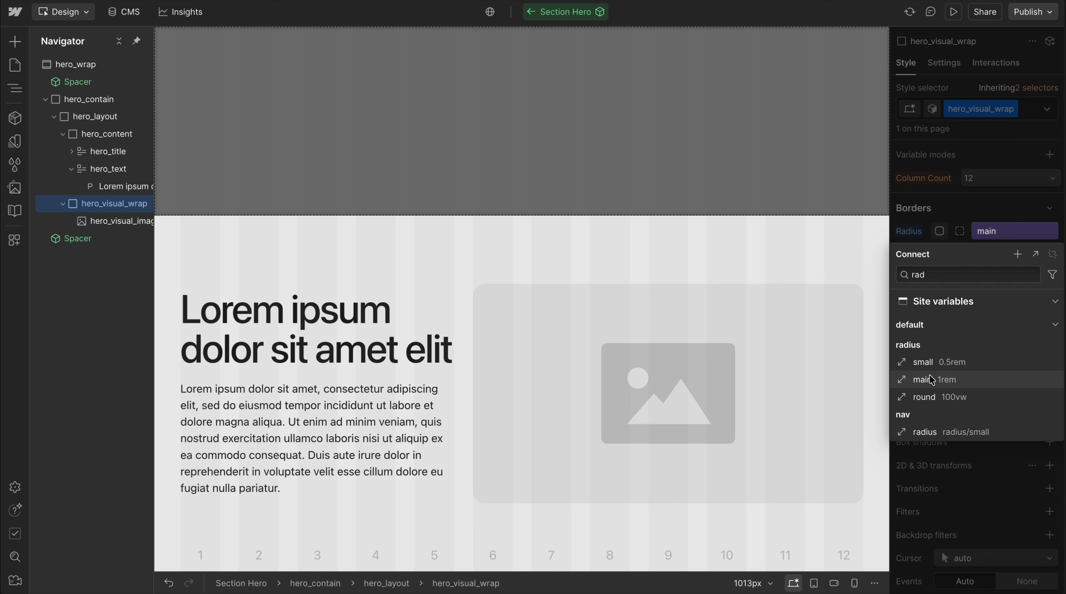
click(557, 224)
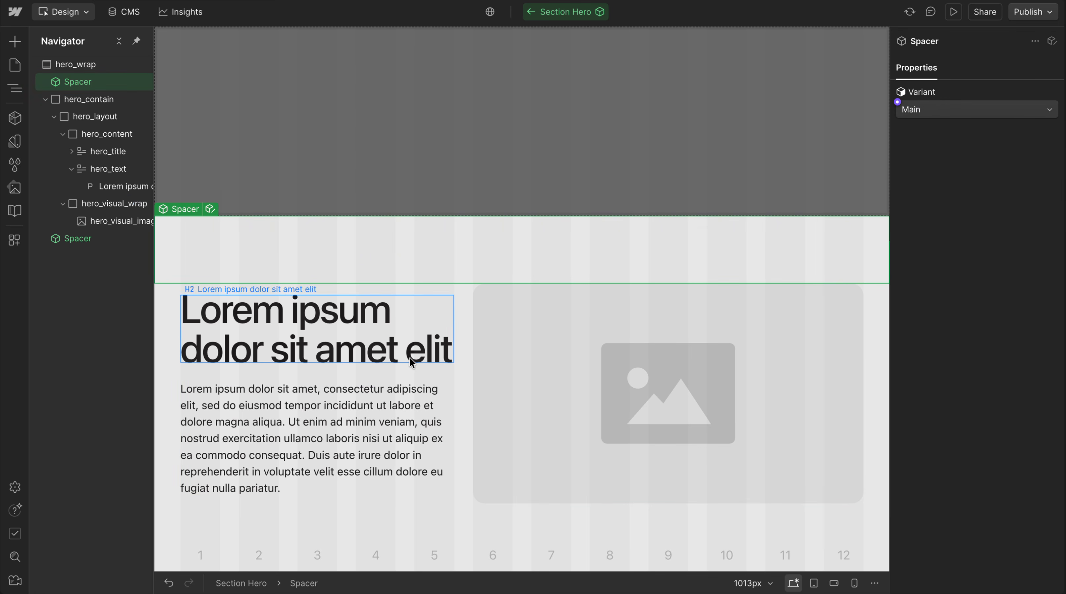
Add a custom display property with the value var(--flex-medium, grid) to hero_layout
click(439, 359)
click(466, 368)
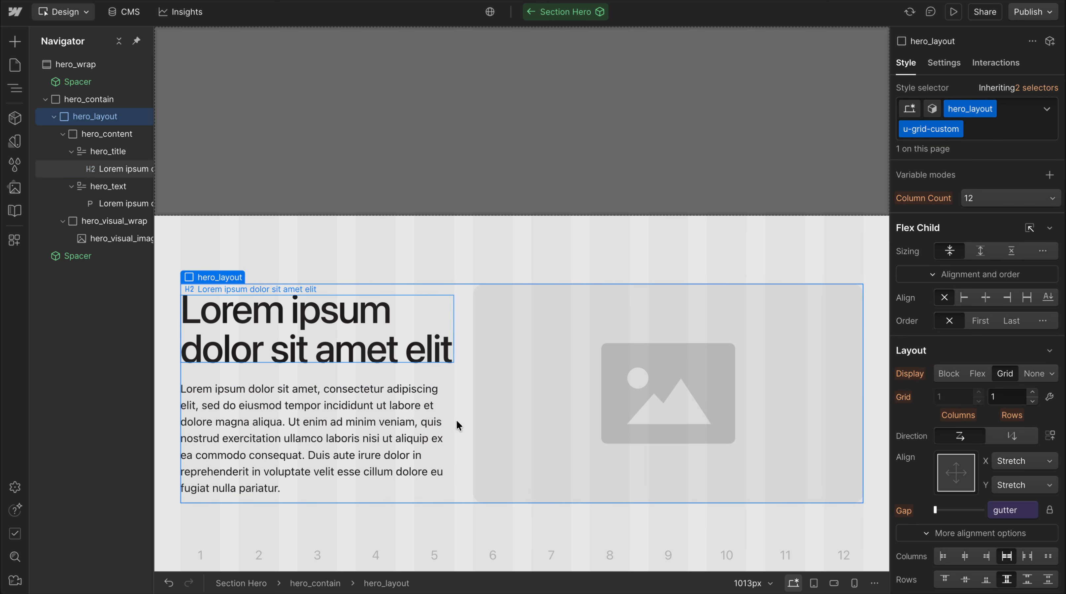
scroll(1037, 374, down, 1)
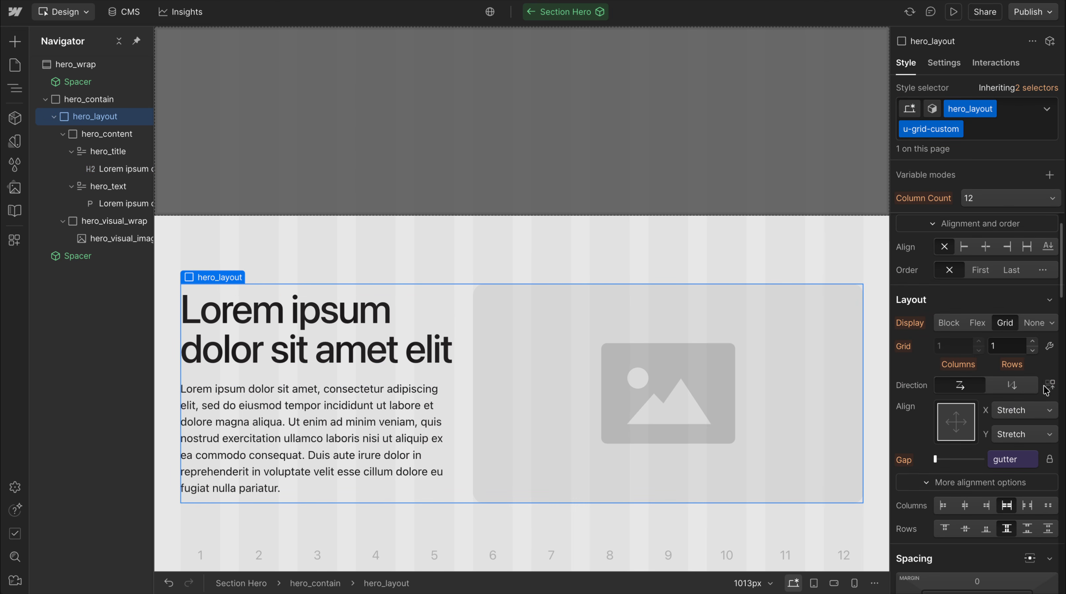
scroll(1015, 516, down, 10)
scroll(1013, 517, down, 3)
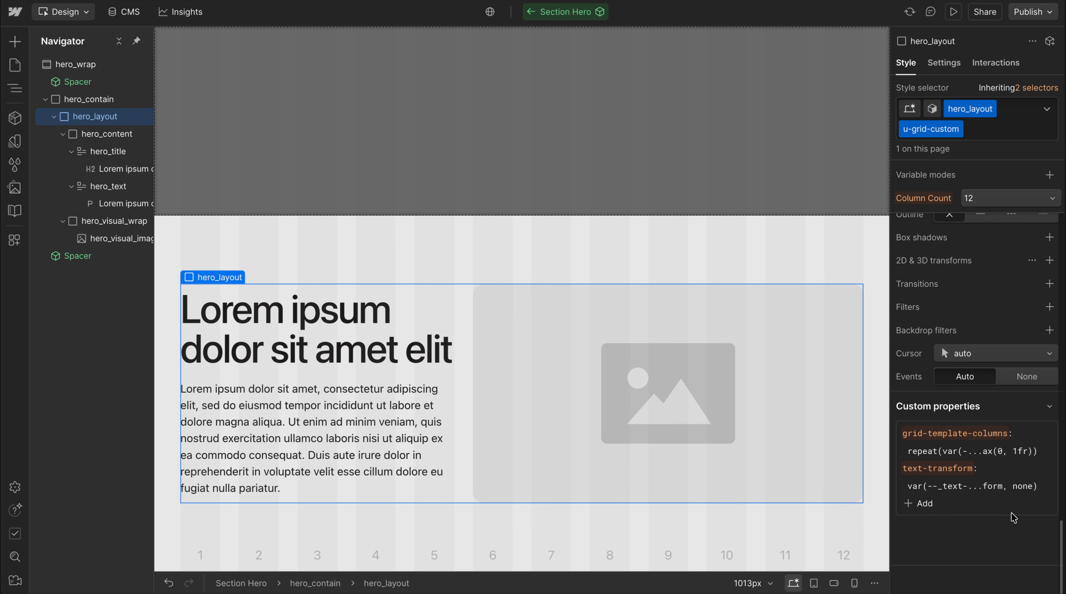
click(919, 504)
text(display)
key(BackSpace)
key(BackSpace)
key(BackSpace)
key(BackSpace)
key(BackSpace)
key(BackSpace)
key(BackSpace)
text(display)
key(Tab)
text(var(--flex-medium, grid)
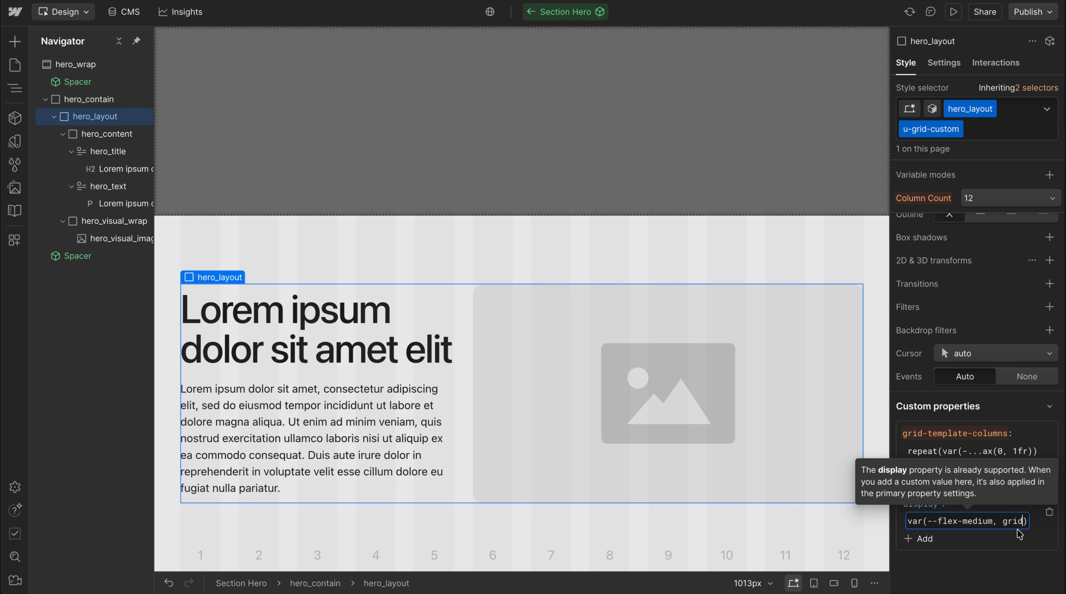
key(Return)
scroll(1026, 323, up, 20)
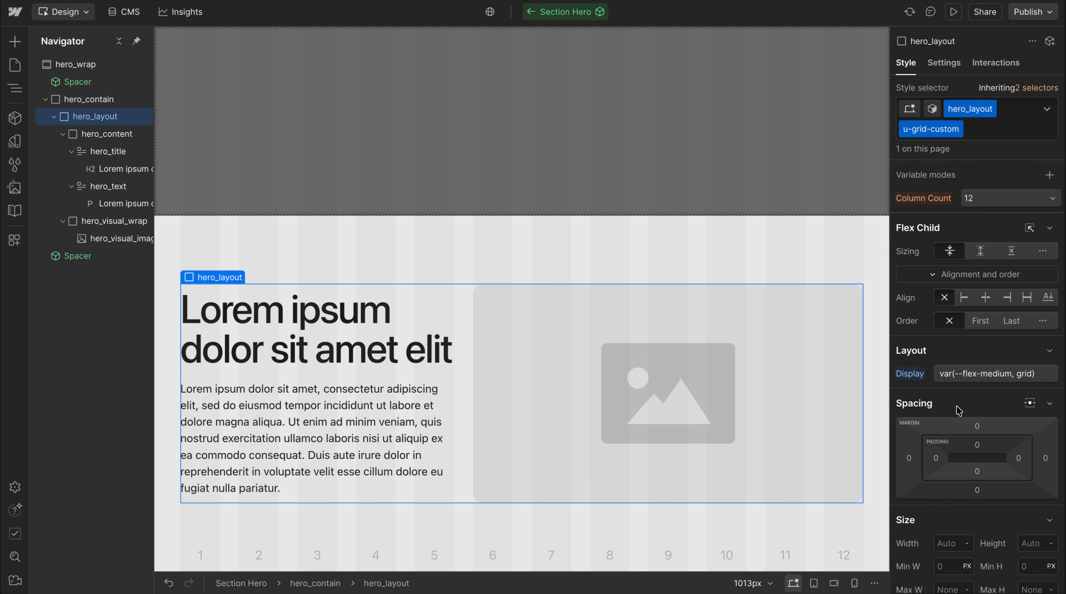
Preview hero_layout at the tablet breakpoint, copy its custom display value and reset the display property on desktop
click(813, 583)
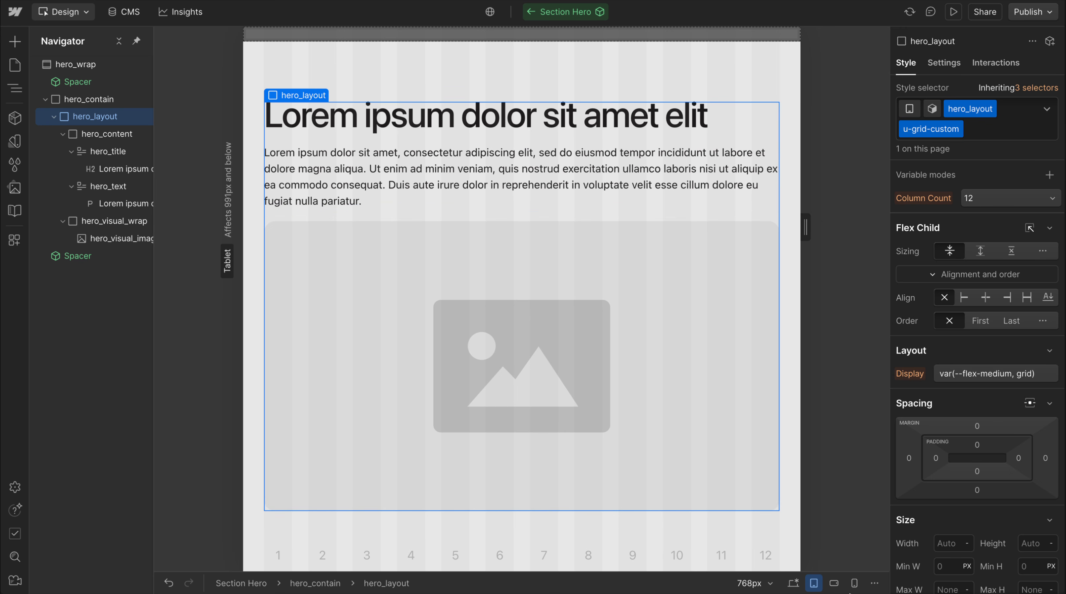
click(794, 585)
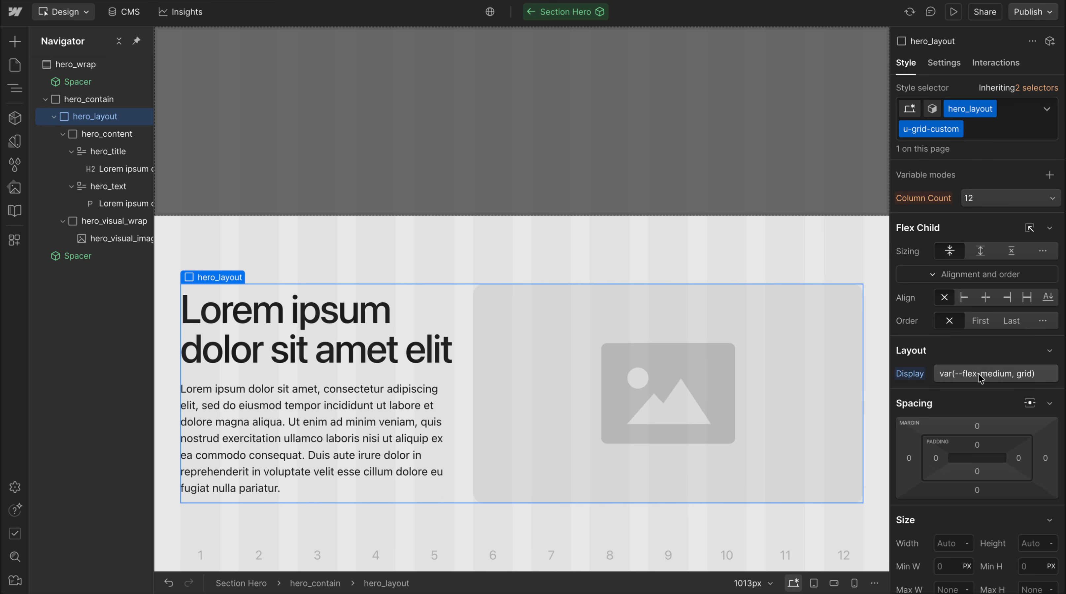
click(980, 374)
key(super+a)
key(super+c)
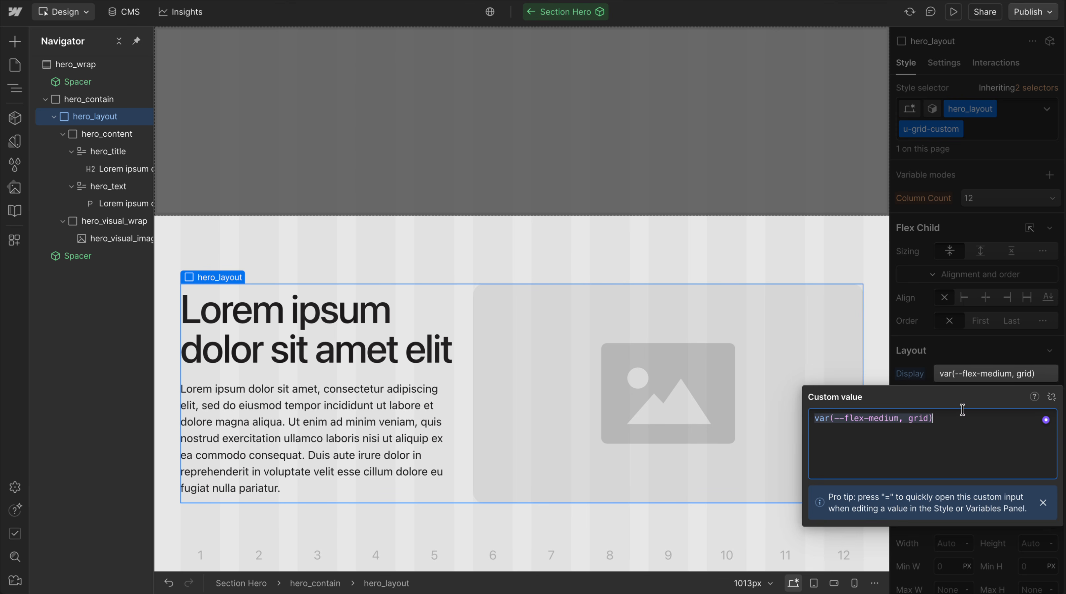
click(991, 326)
alt+click(912, 371)
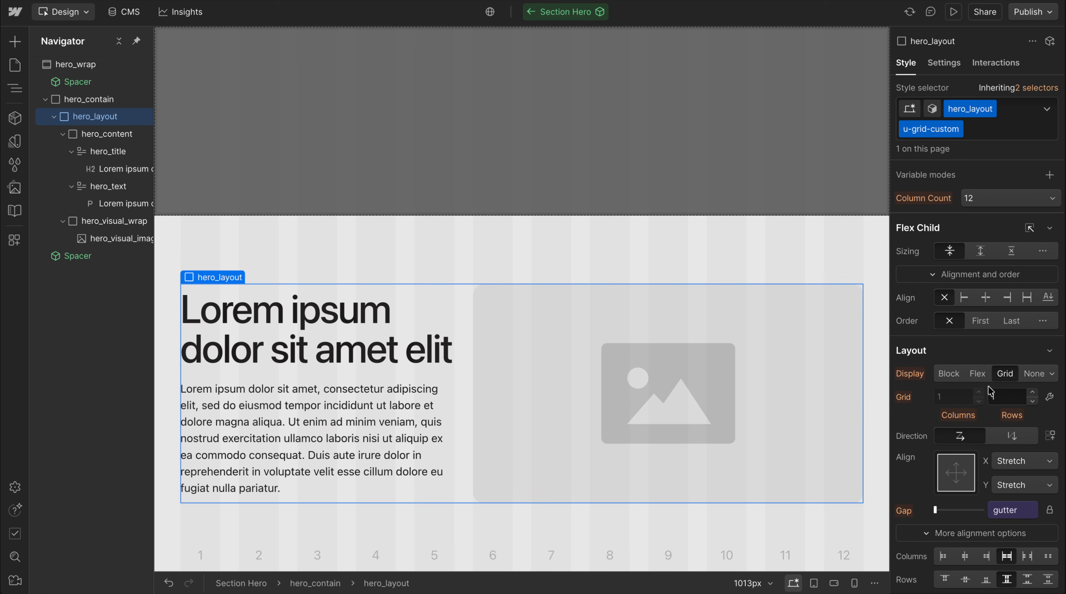
Unlink the column and row gaps in the base hero_layout class and connect the row gap to space variable 8
click(1050, 510)
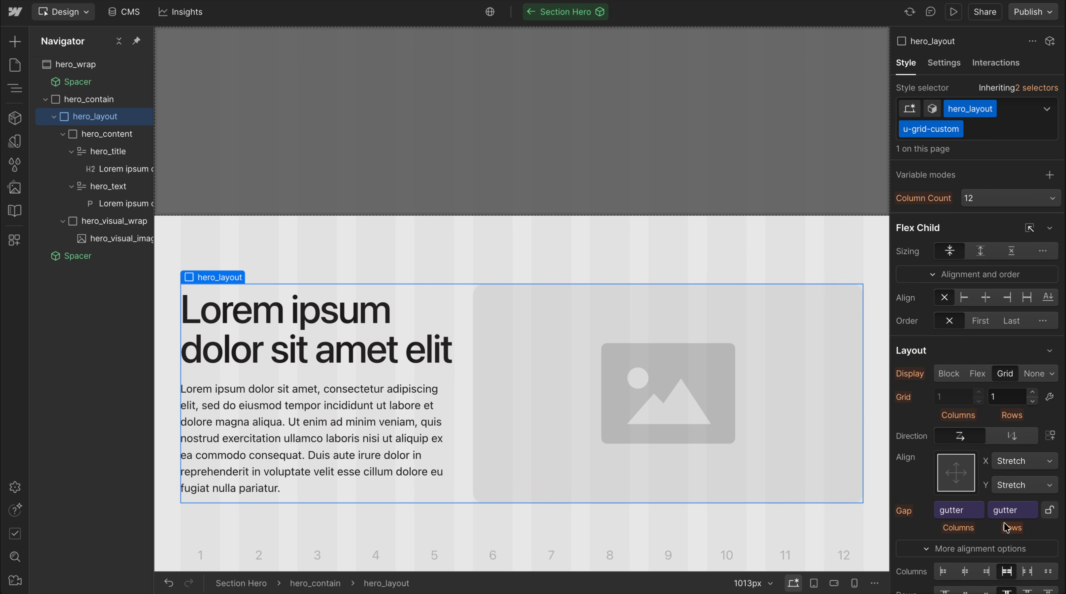
click(1038, 88)
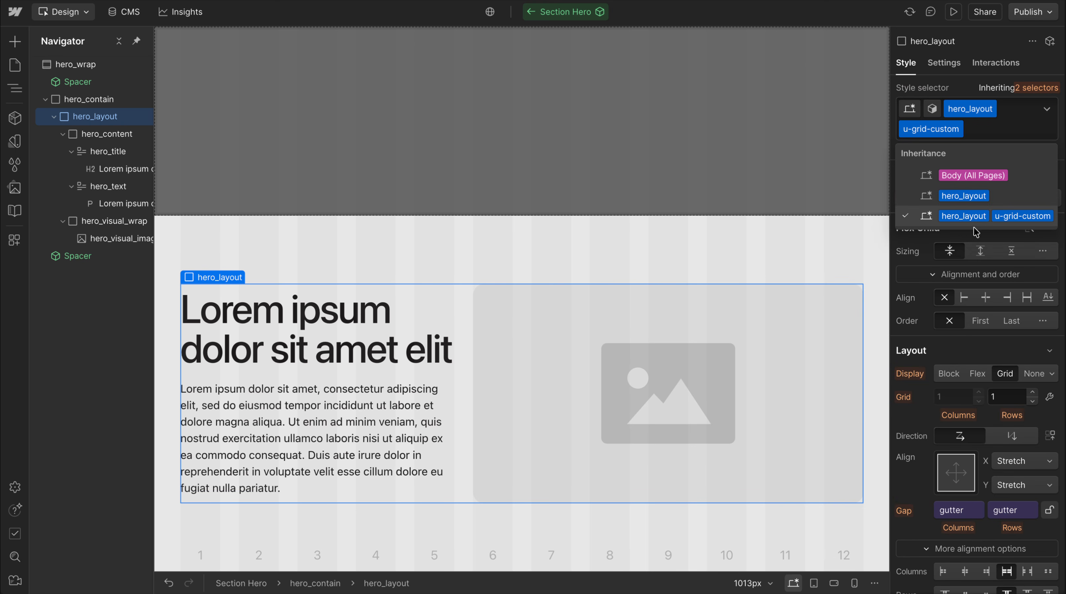
click(971, 195)
click(1050, 341)
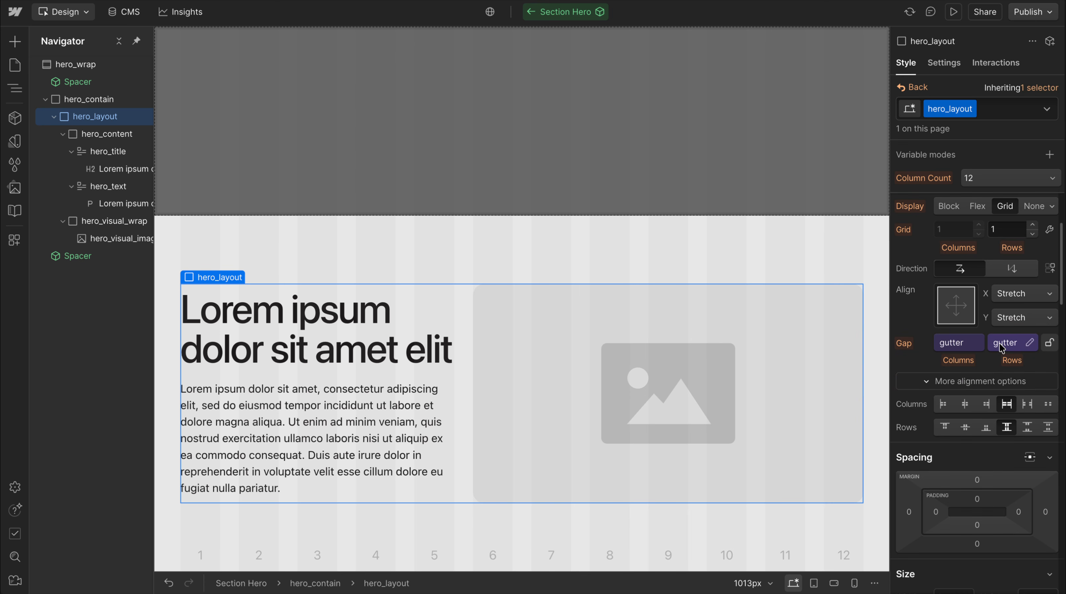
click(1011, 342)
text(space)
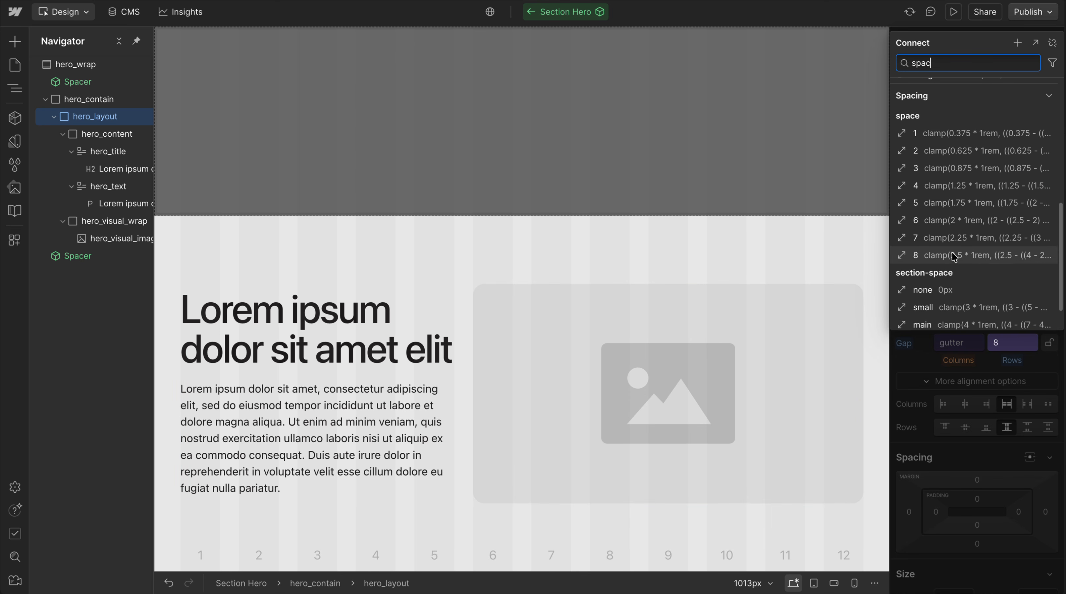
click(955, 257)
click(913, 87)
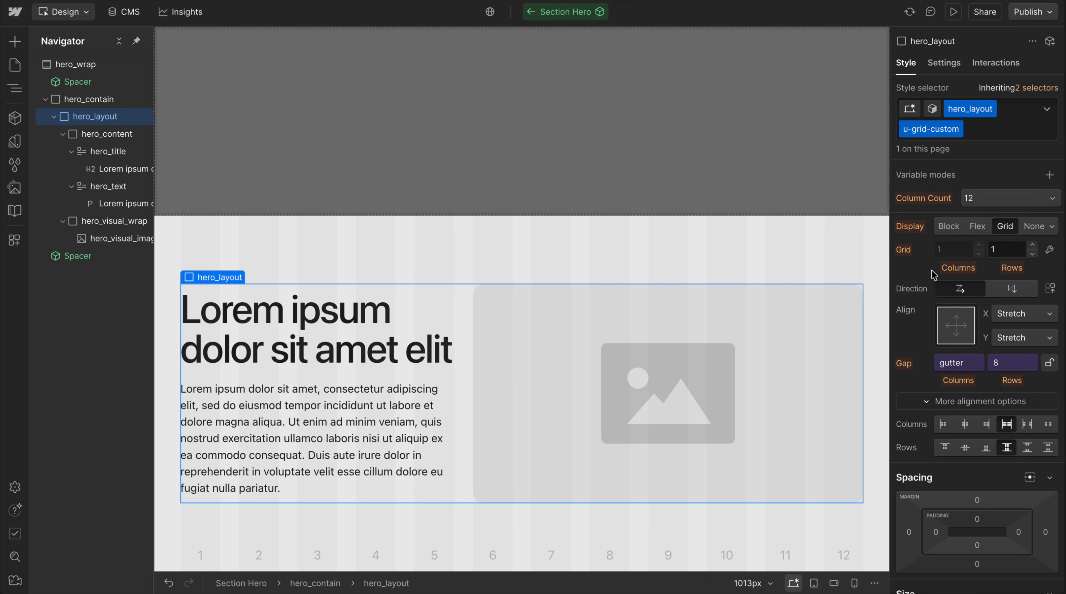
Restore the custom display property on the hero_layout and u-grid-custom combination with the copied value var(--flex-medium, grid)
scroll(942, 347, down, 10)
click(917, 505)
text(display)
key(Tab)
key(super+v)
key(Return)
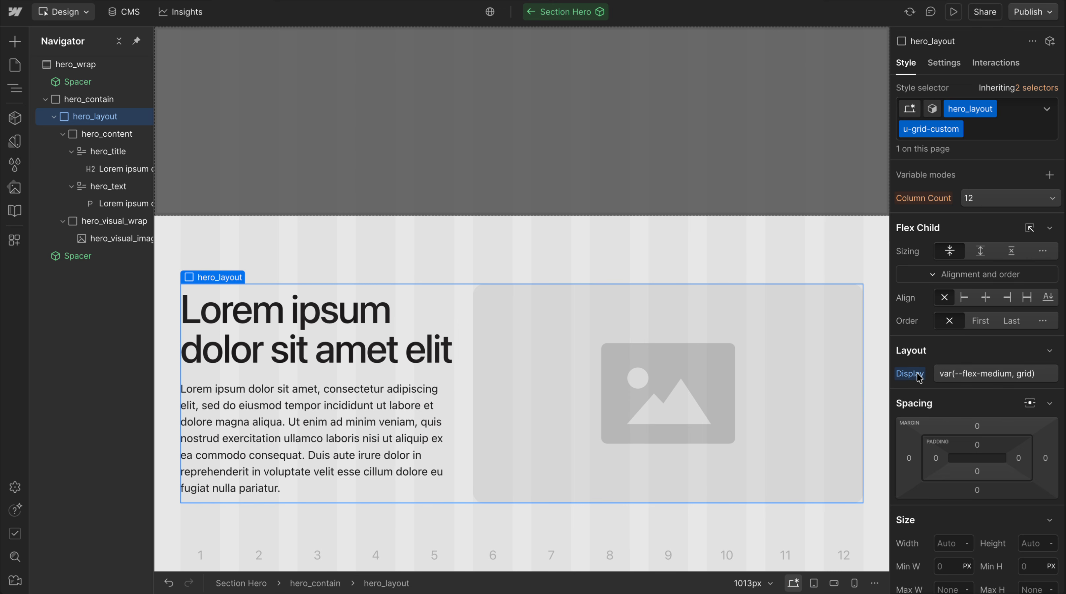
Try resetting hero_layout's display, undo the reset and compare the tablet and desktop layouts
alt+click(918, 374)
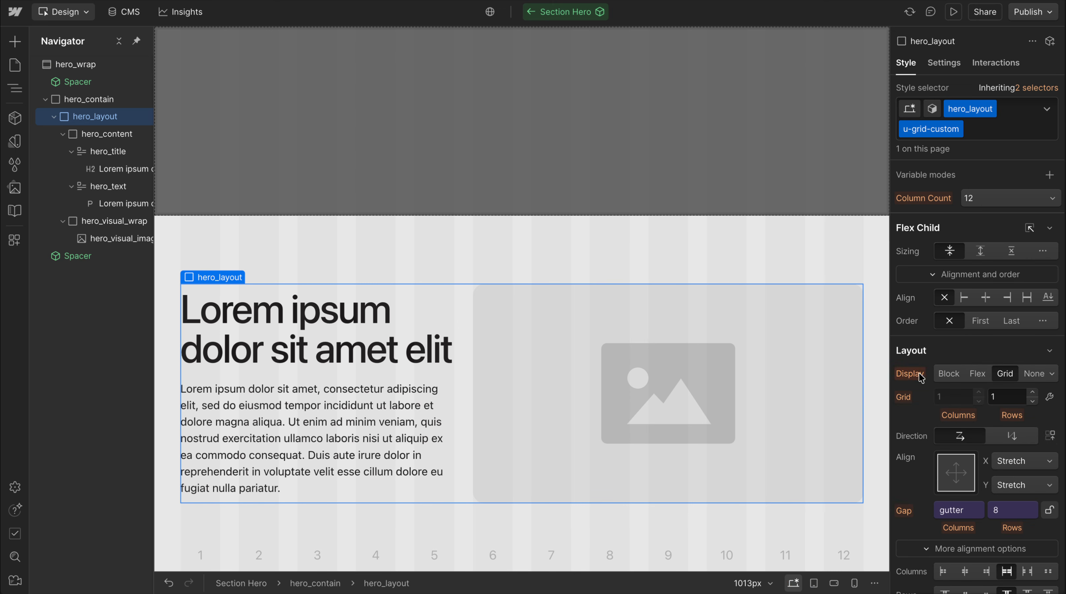
key(ctrl+z)
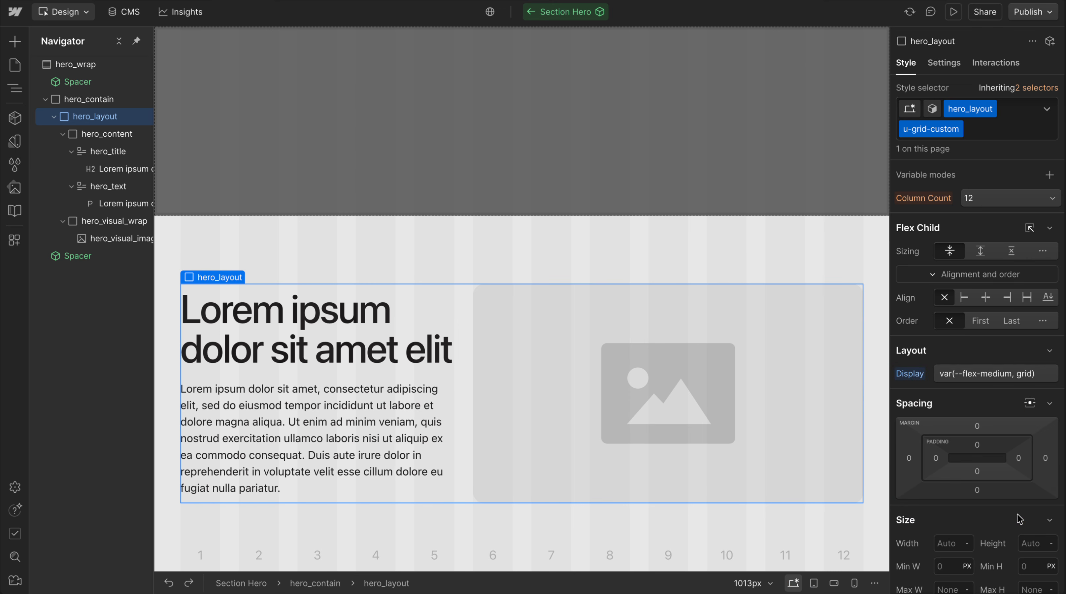
key(shift+2)
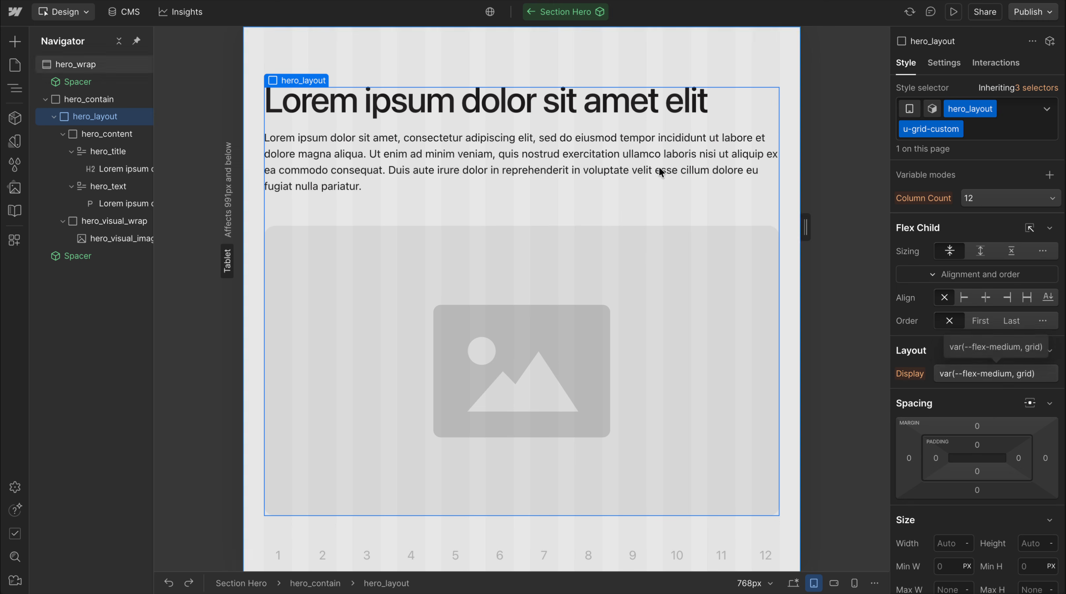
key(shift+1)
Set the top padding of hero_content to a custom calc value of 8rem multiplied by the large variable
click(339, 361)
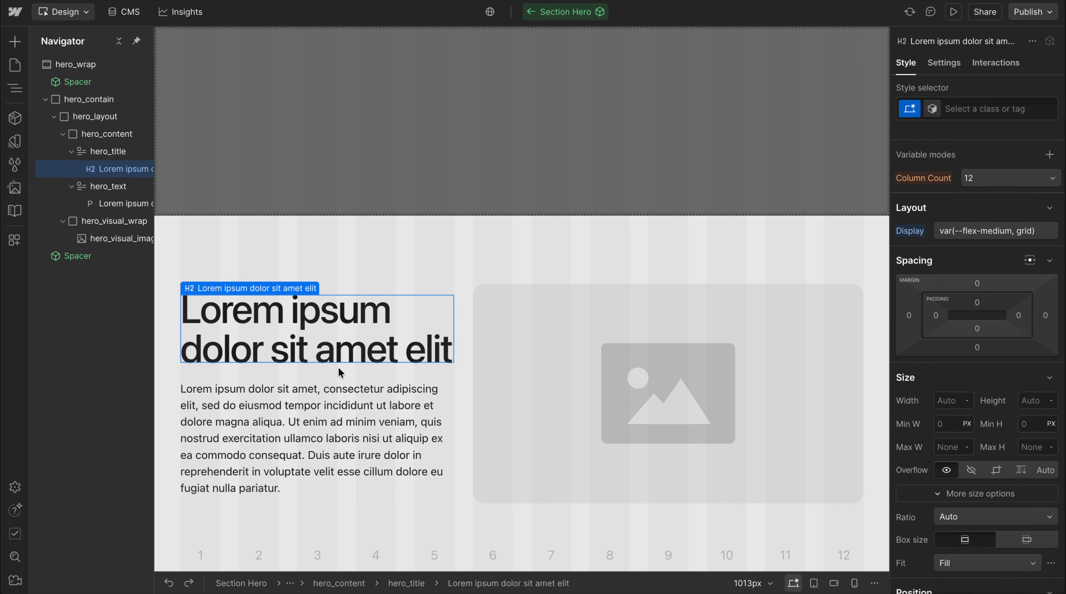
click(333, 379)
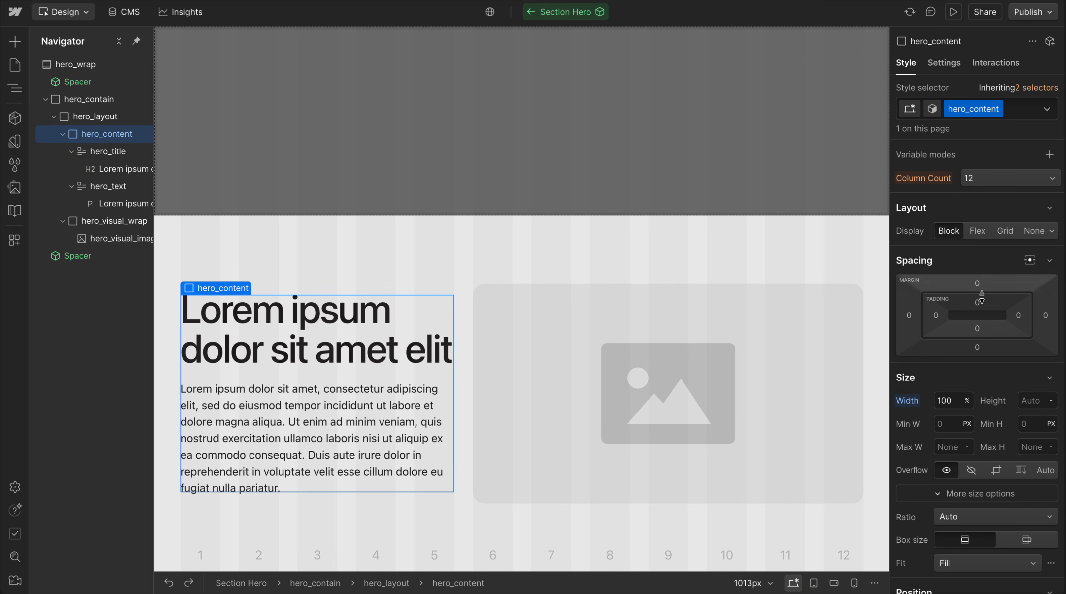
click(978, 301)
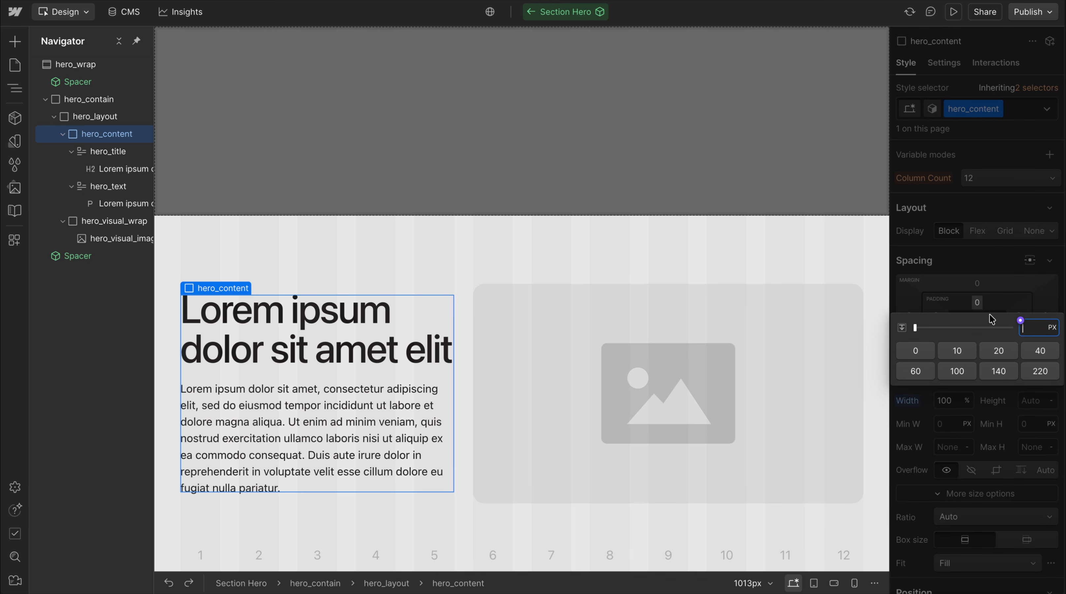
text(=calc()
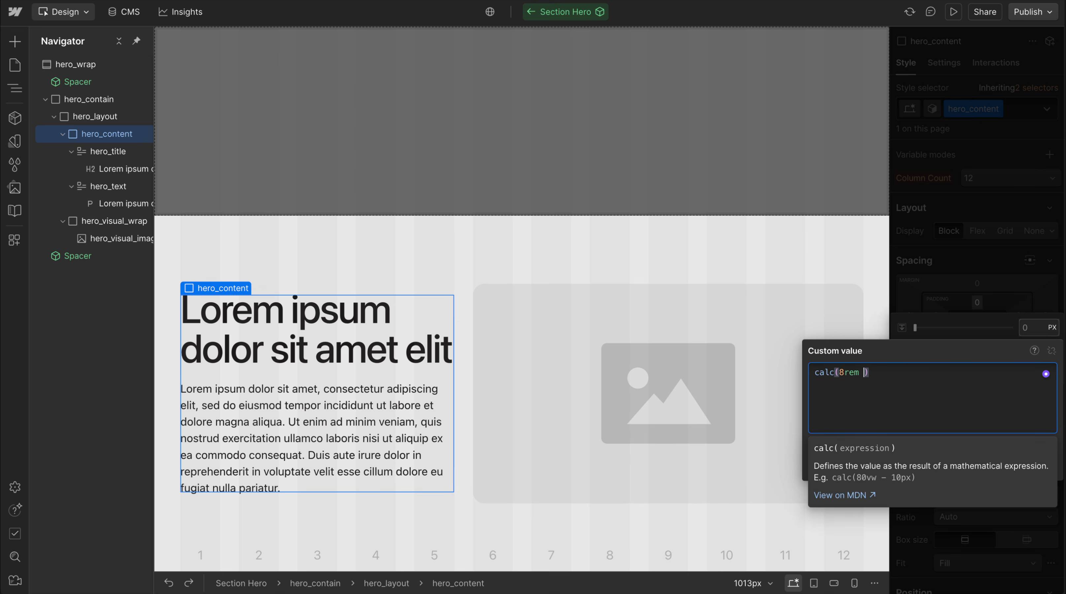
text(8rem * large)
key(Return)
key(Return)
Copy the top padding's calc value of hero_content into its bottom padding
click(994, 301)
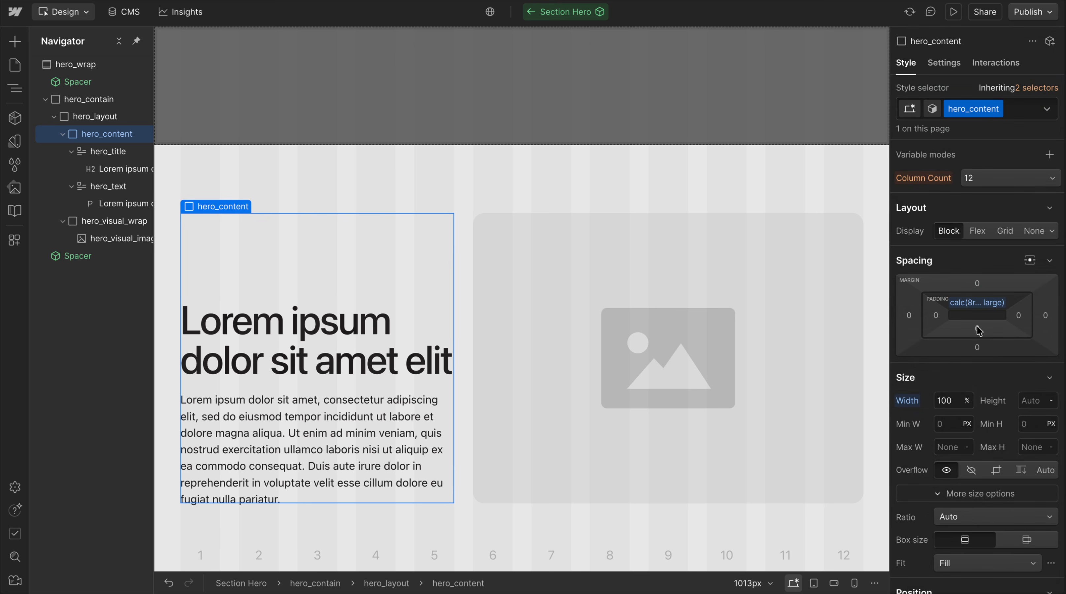
click(979, 329)
key(=)
text(calc(8rem * large))
key(Return)
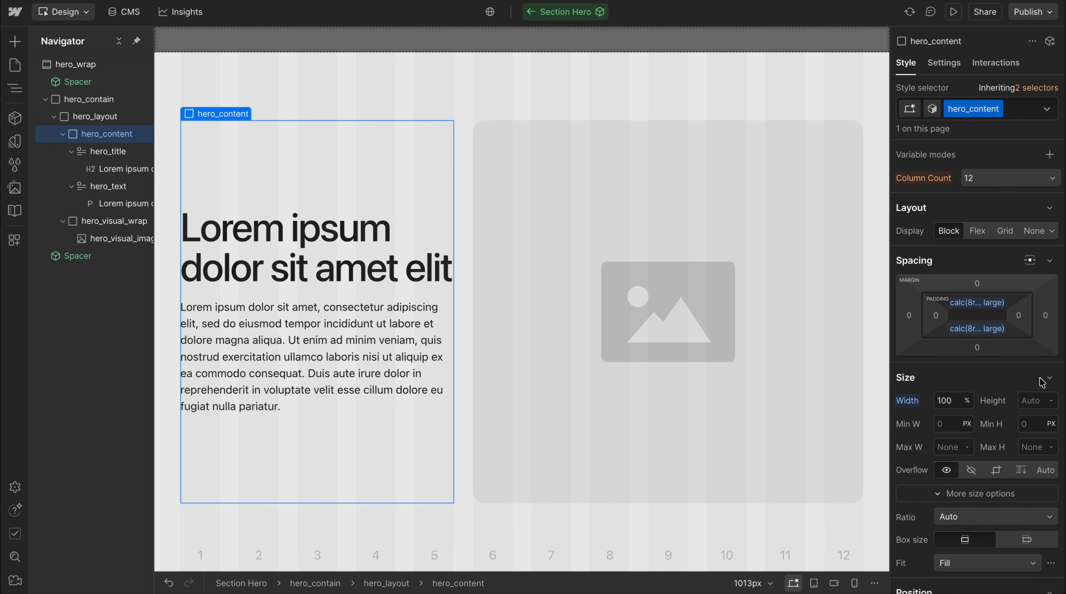
Add a custom text-align property with the value var(--center-medium, start) to hero_content
scroll(1024, 437, down, 10)
scroll(952, 437, up, 10)
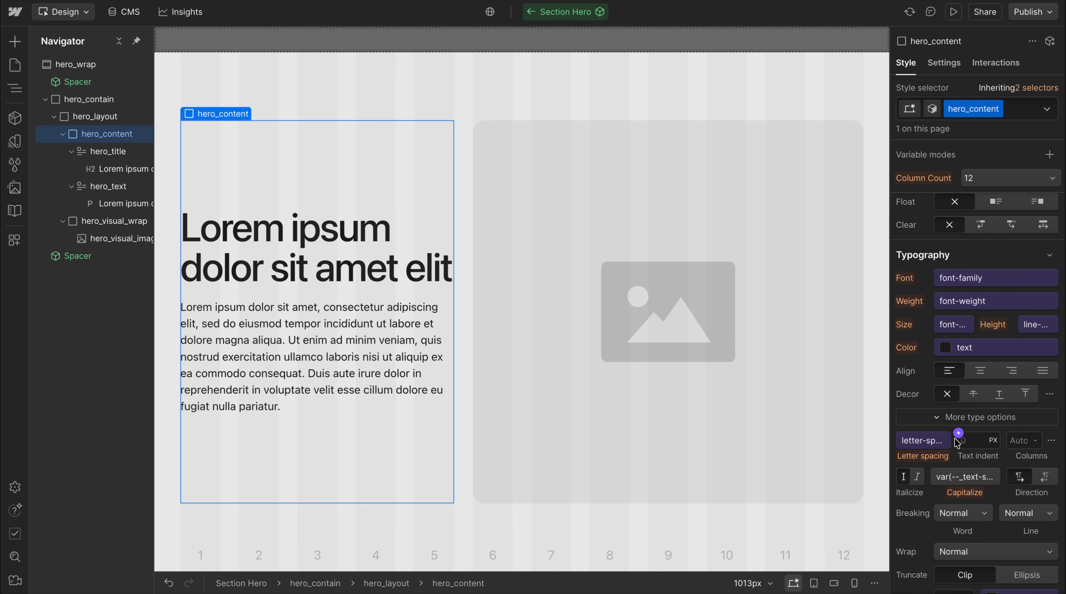
scroll(953, 441, down, 5)
click(920, 503)
text(text-ai)
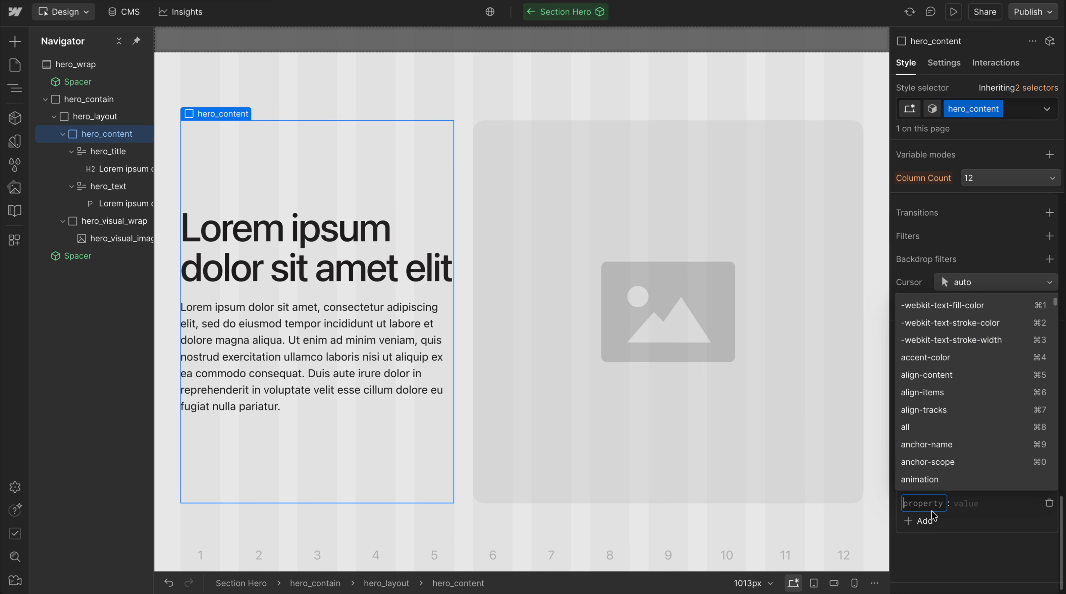
key(BackSpace)
key(Return)
text(var)
text(--cent)
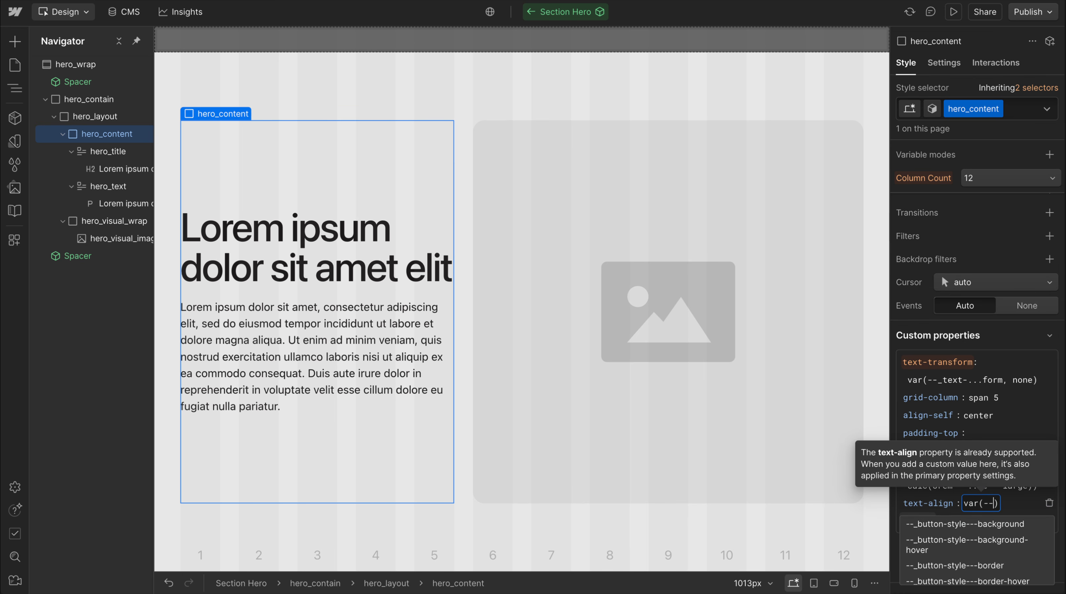
text(er)
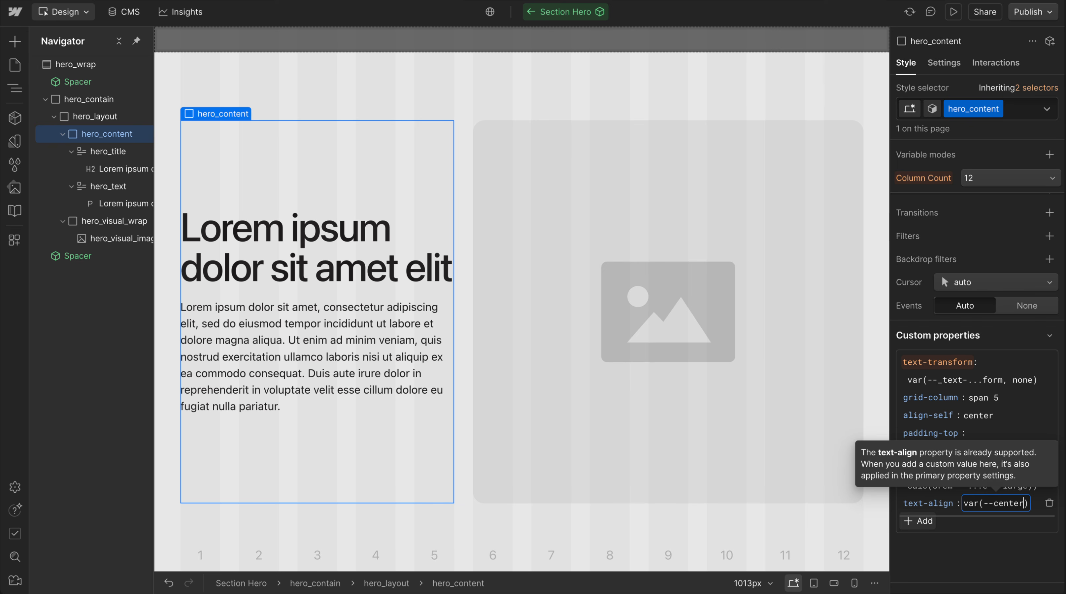
text(-medium, )
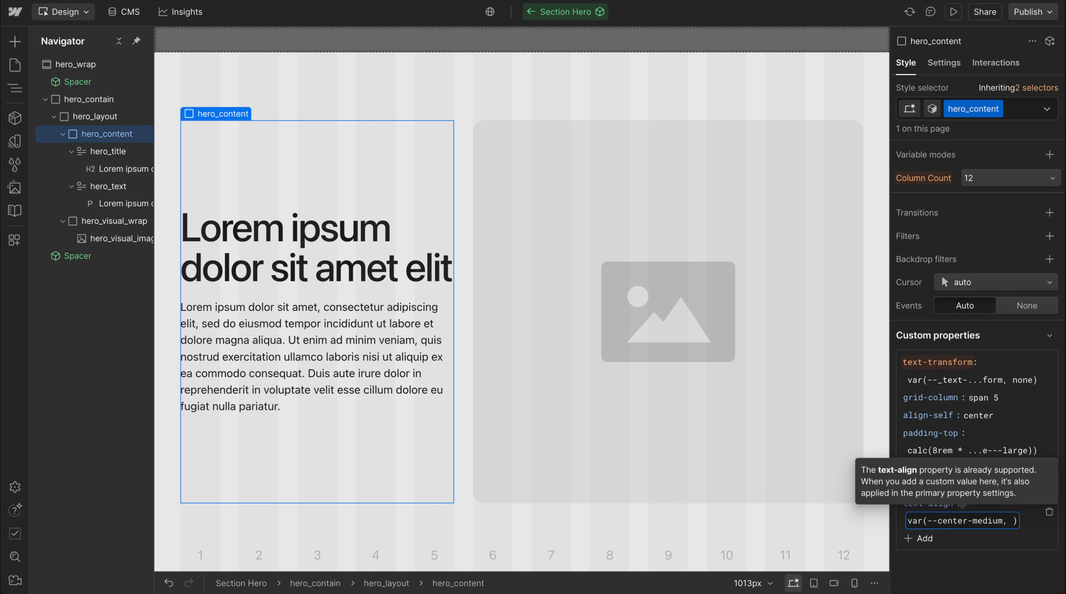
text(start)
key(Return)
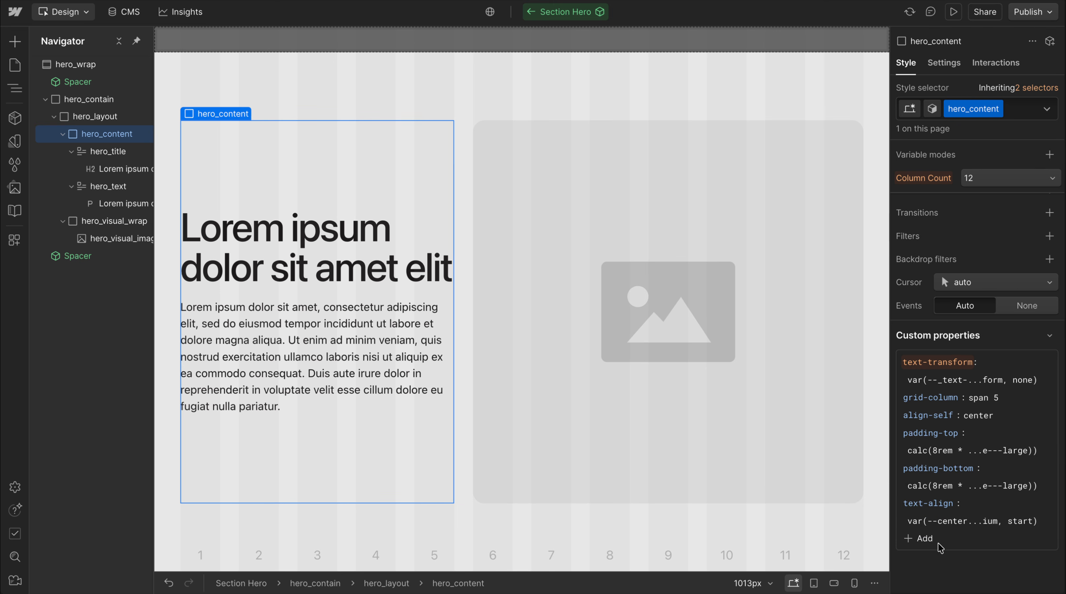
Compare hero_content's text alignment at the tablet and desktop breakpoints and inspect the start fallback in its text-align value
key(shift+2)
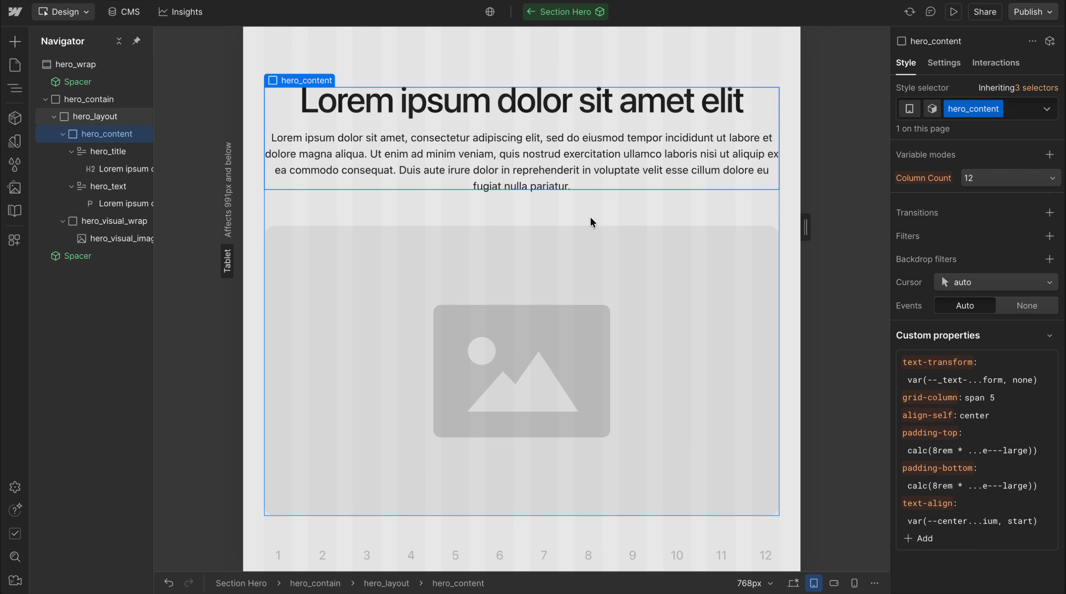
key(shift+1)
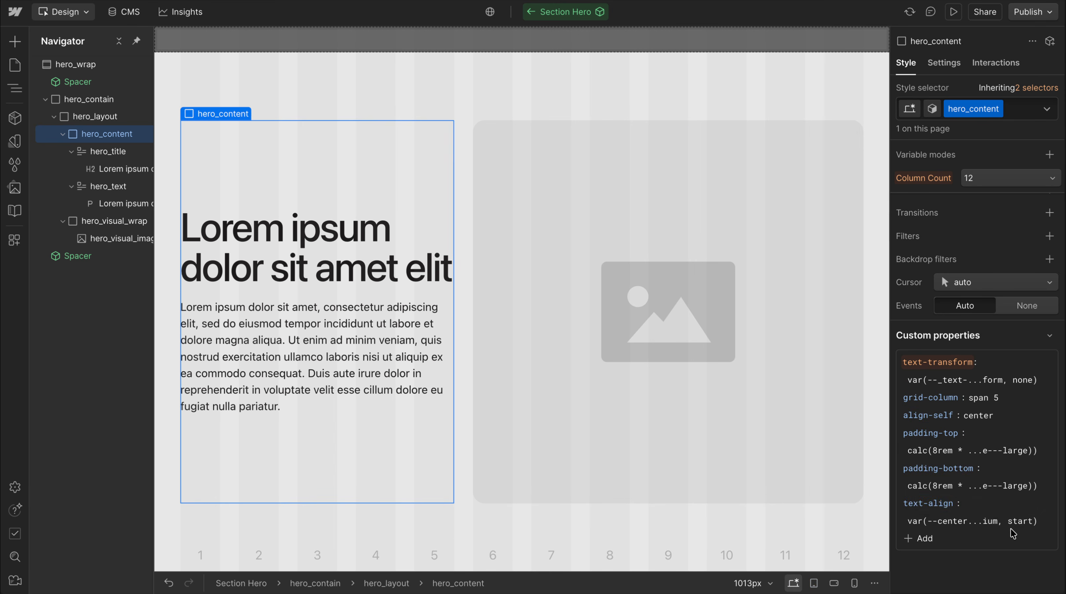
click(1012, 521)
double_click(1025, 527)
click(1012, 553)
key(shift+2)
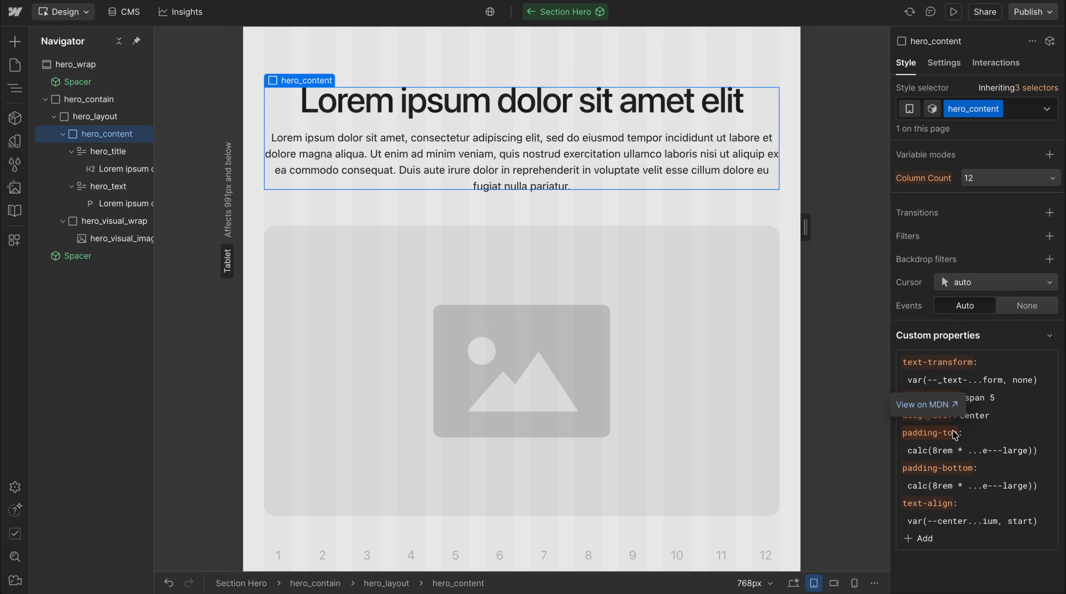
key(shift+1)
Copy the text-align value of hero_content into a new align-items custom property, var(--center-medium, start)
click(1012, 520)
double_click(1021, 520)
double_click(954, 521)
click(920, 539)
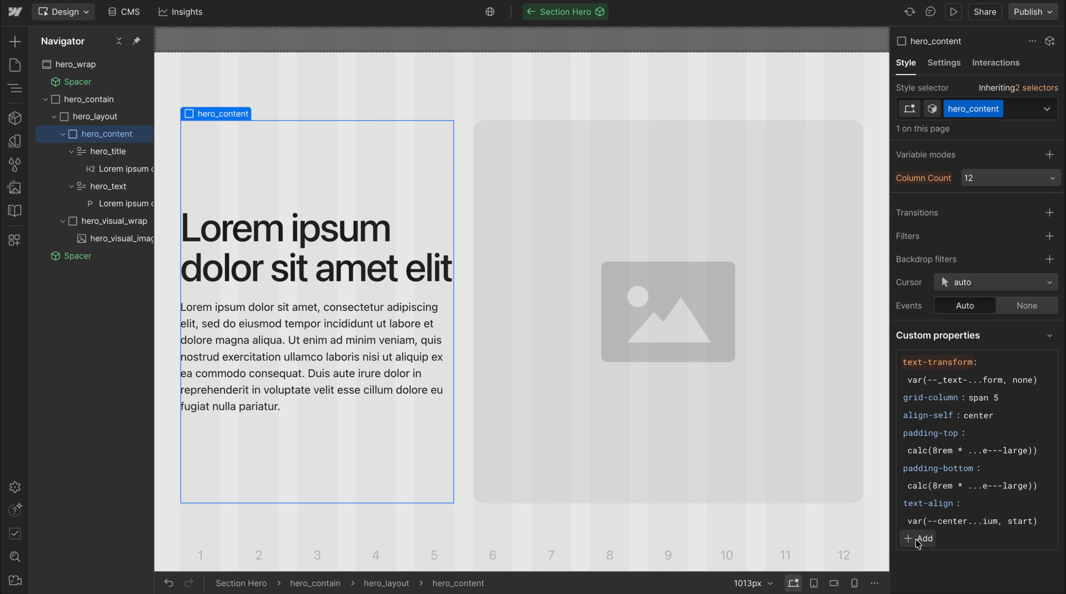
text(align-items)
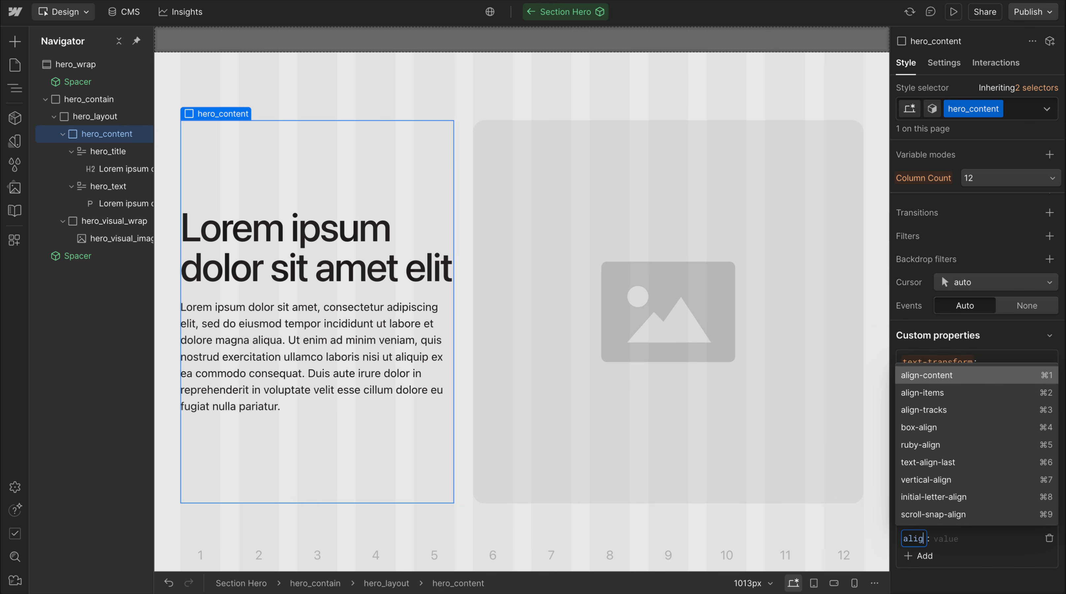
click(928, 482)
text(var(--center-medium, start))
key(Return)
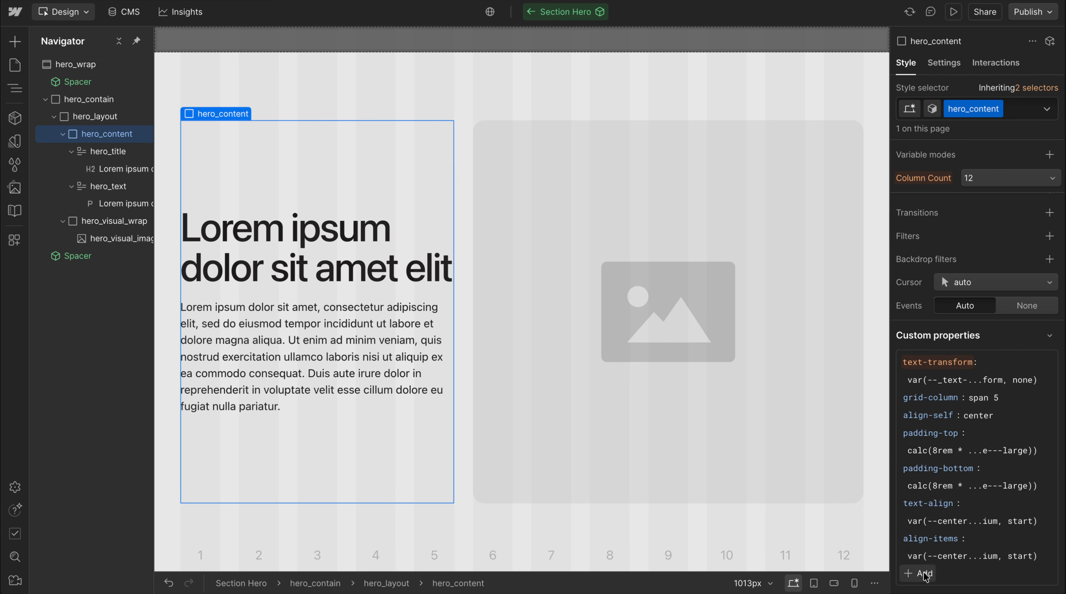
Add a justify-content custom property with var(--center-medium, start) to hero_content and check it at the tablet breakpoint
click(924, 572)
text(ju)
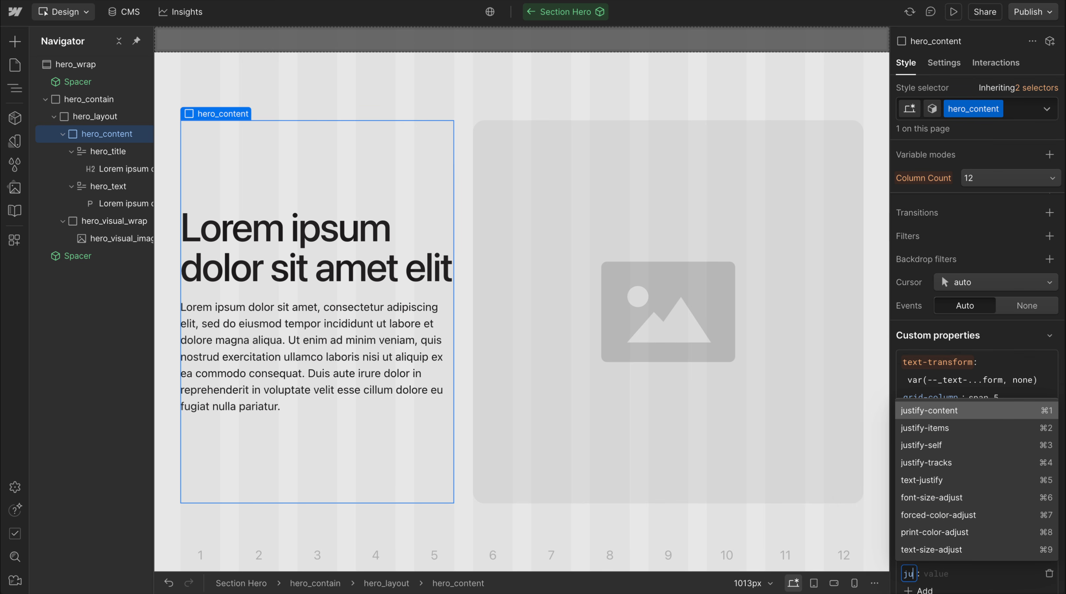
click(943, 411)
text(var(--center-medium, start))
key(Return)
scroll(1026, 521, down, 3)
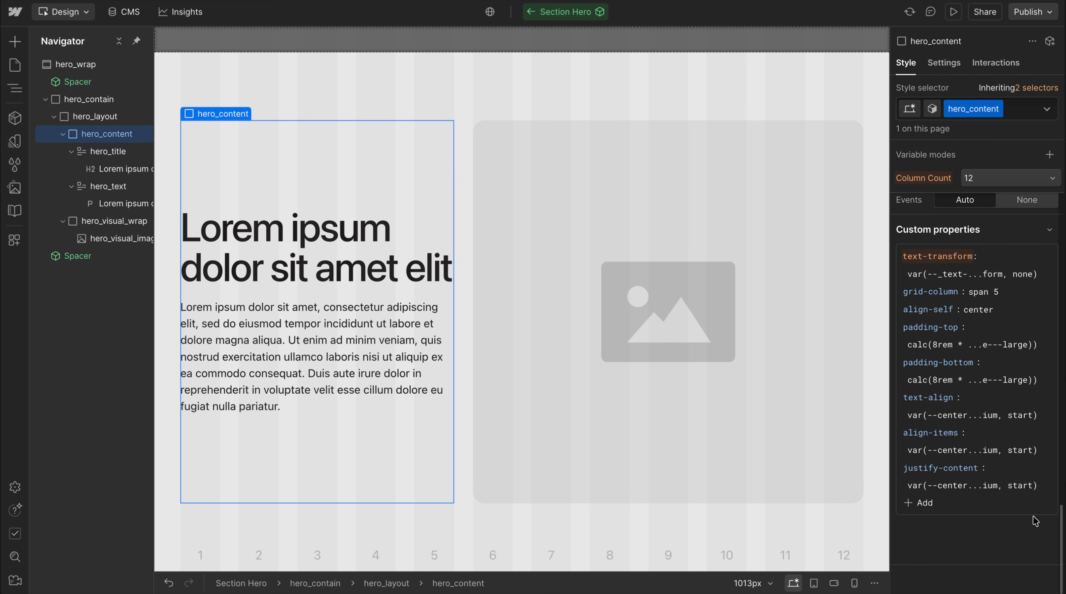
key(shift+2)
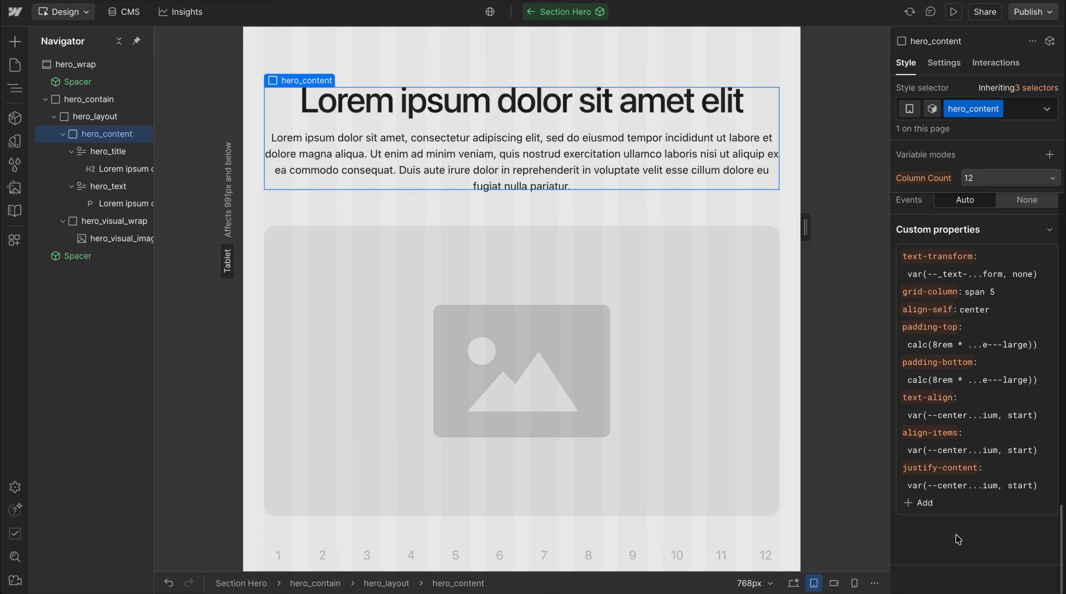
key(shift+1)
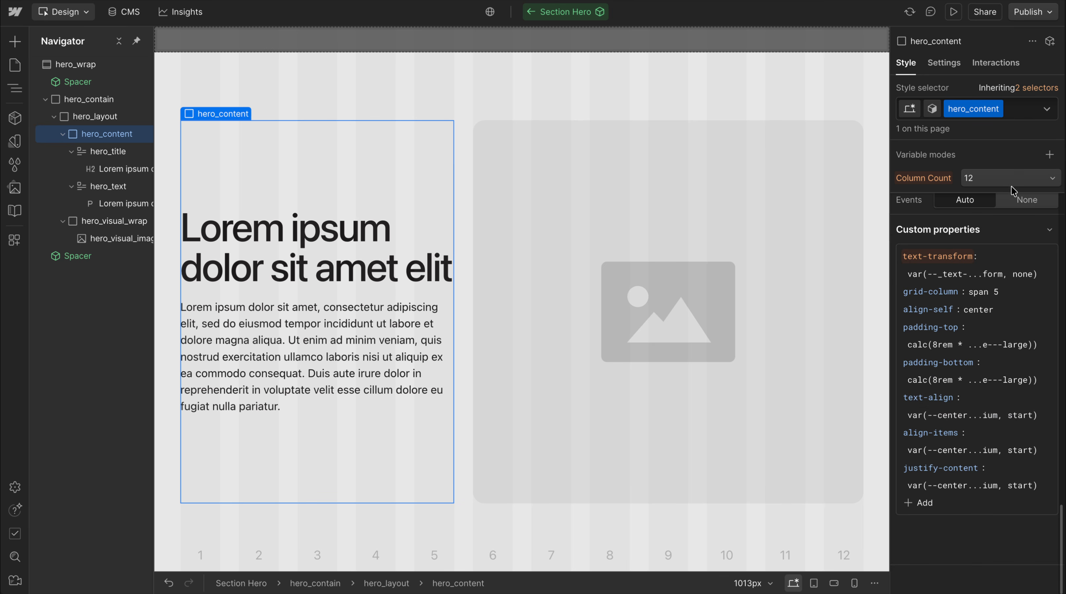
Search the combo classes for "alignm" on hero_content and inspect the full value of its justify-content property
click(1026, 112)
text(alignm)
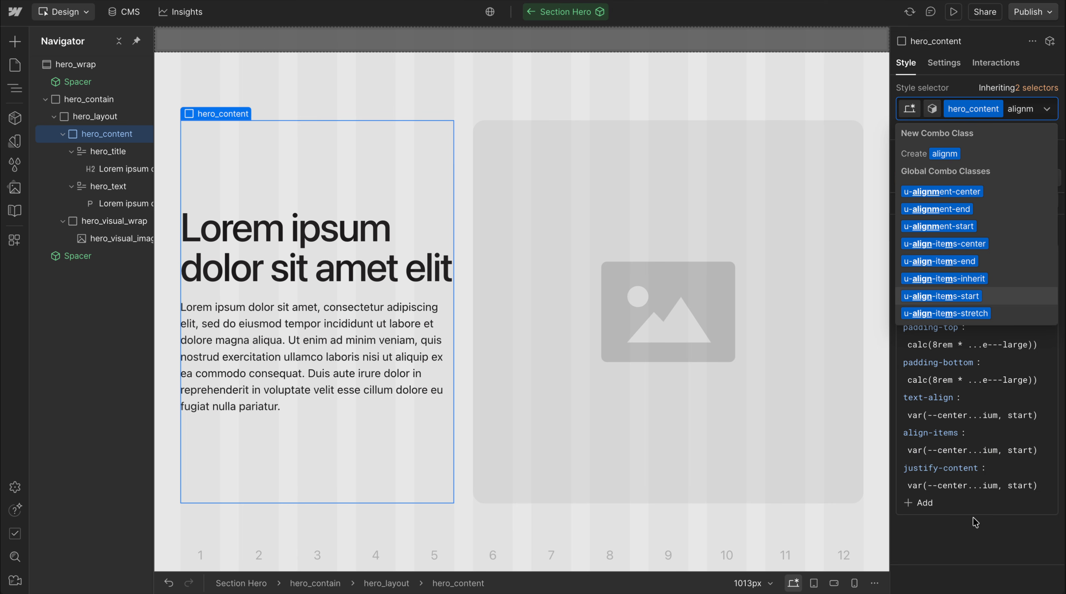
key(Escape)
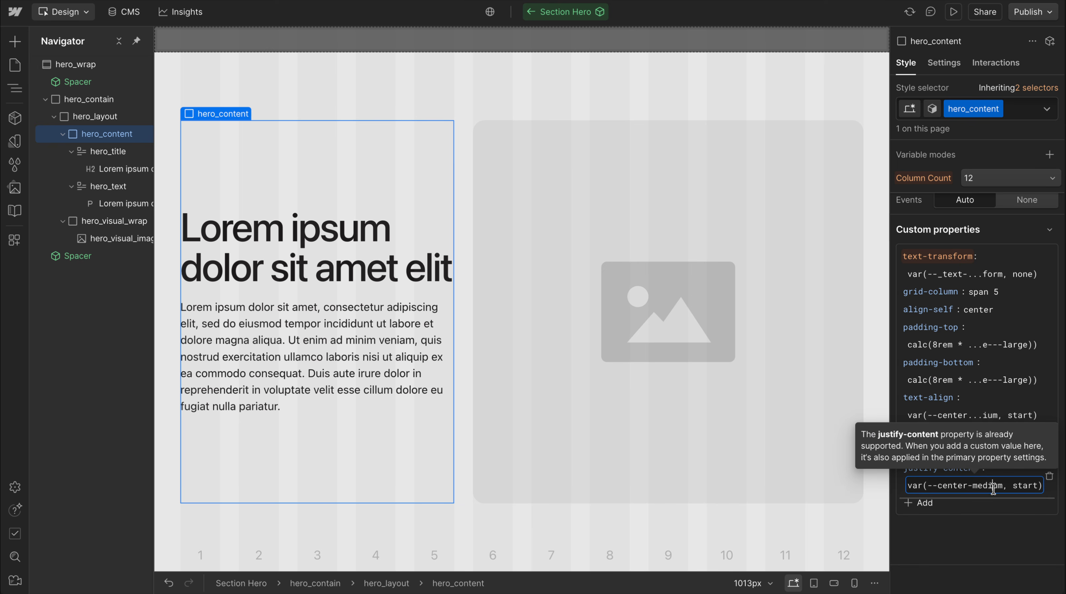
click(999, 533)
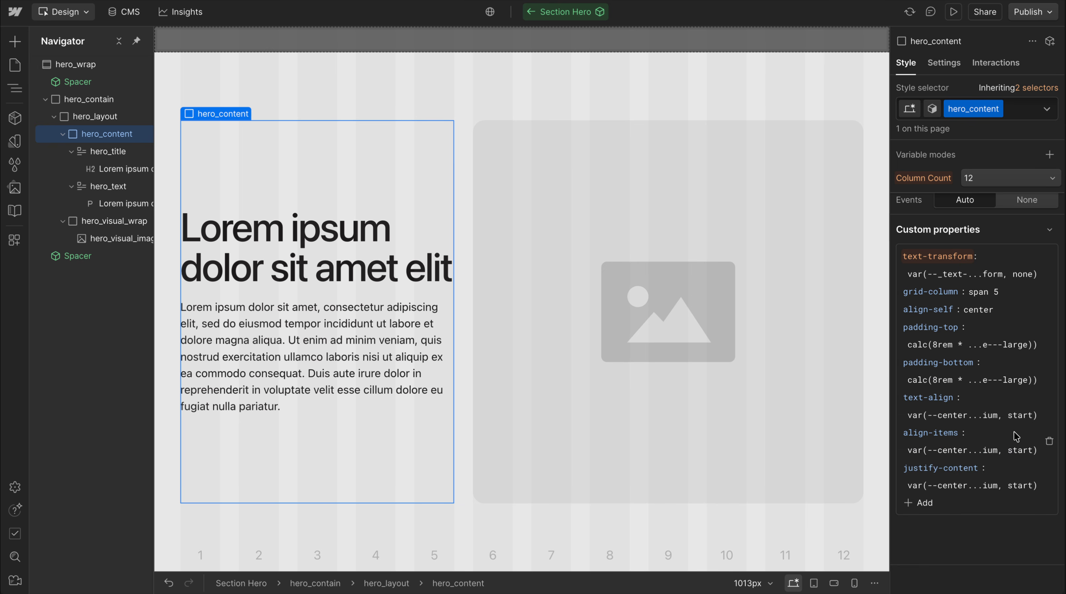
Compare the alignment of the hero_content text between the desktop and tablet breakpoints
key(shift+2)
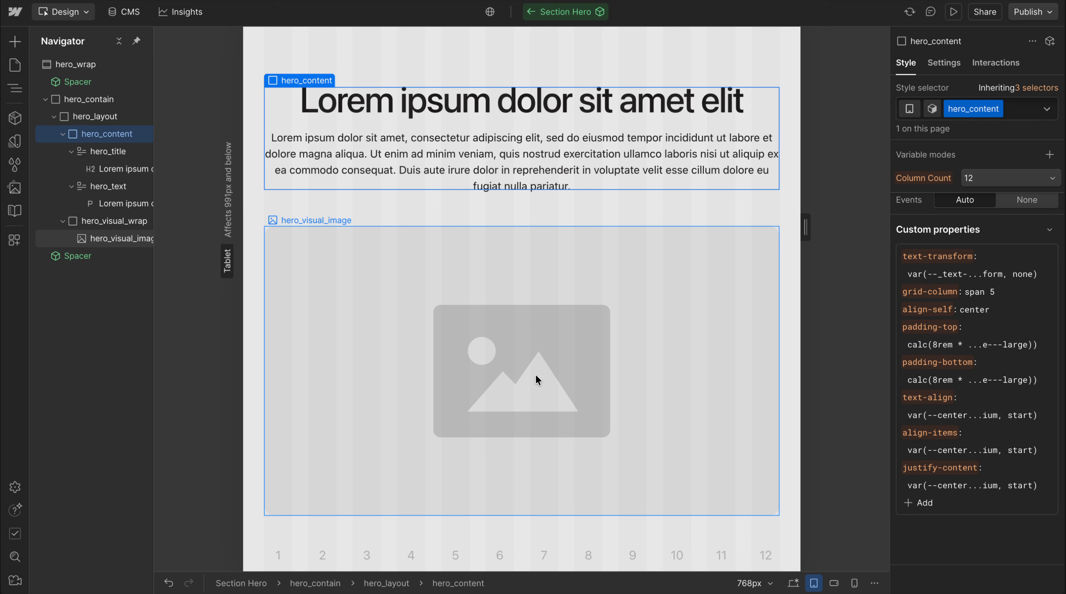
key(shift+1)
key(shift+2)
key(shift+1)
key(shift+2)
key(shift+1)
Collapse hero_content, leave the Section Hero component for the Home page, and select the Section Hero instance
click(63, 134)
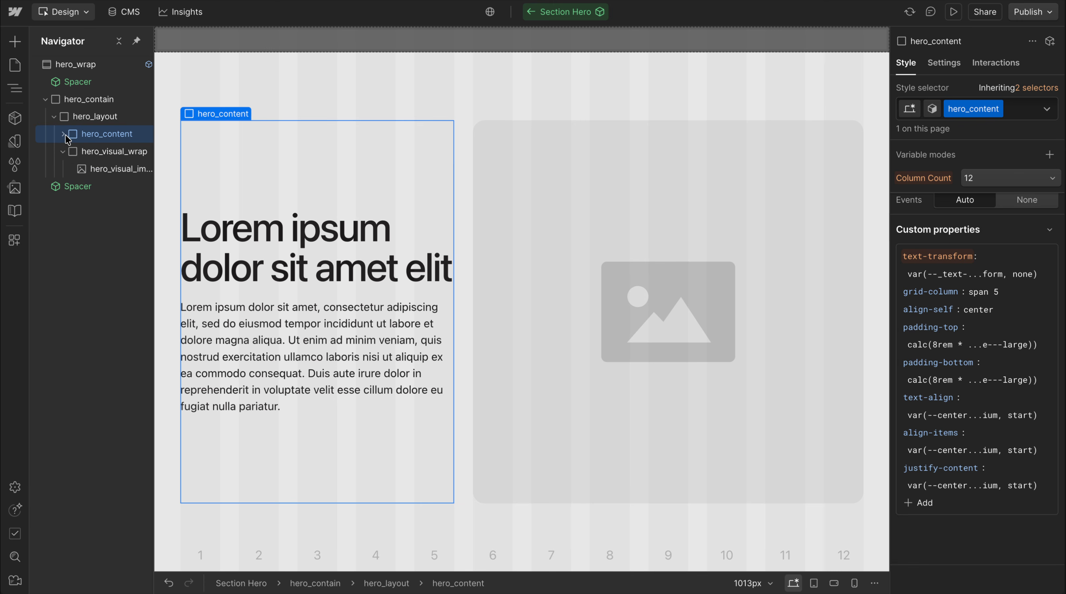
click(95, 117)
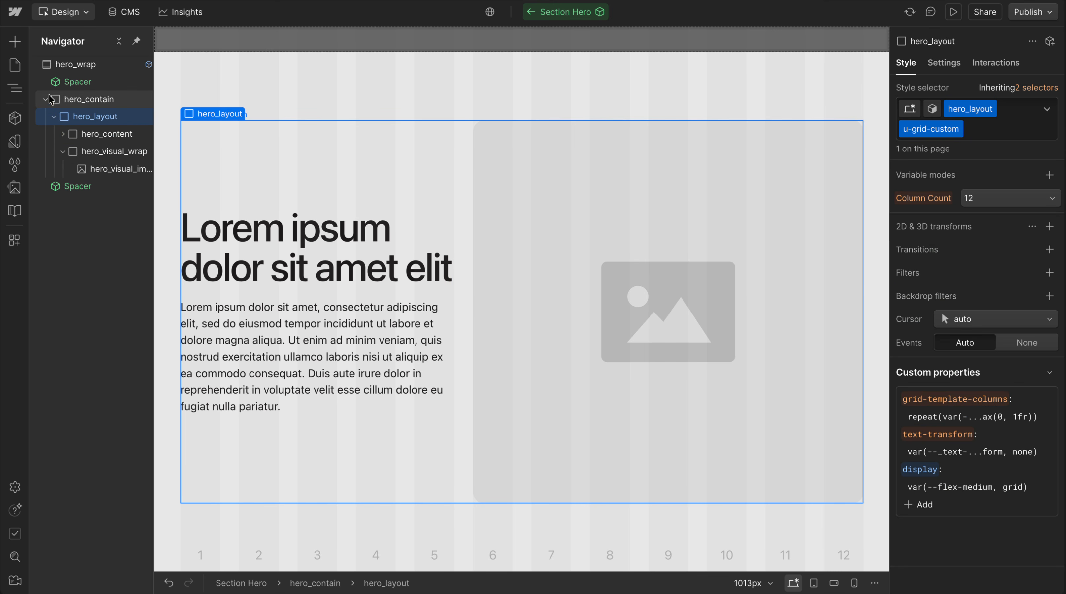
click(532, 12)
click(99, 136)
click(97, 151)
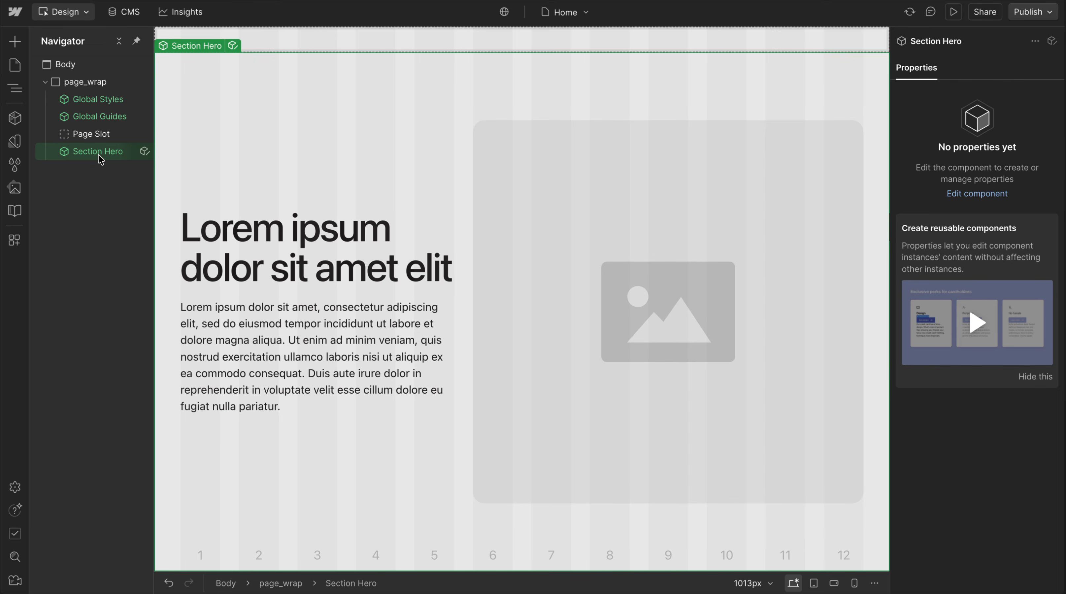